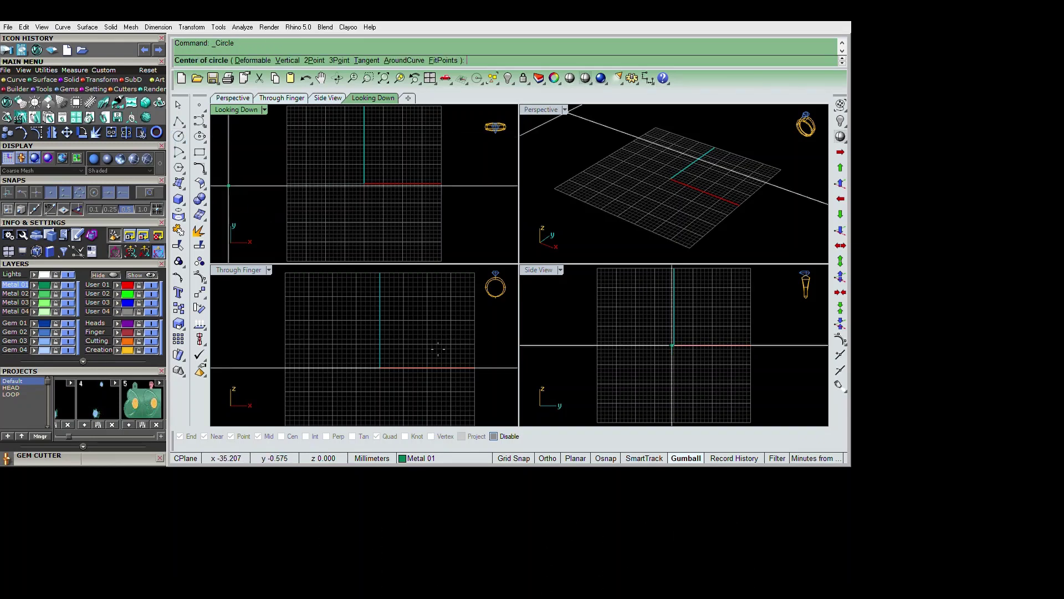
- Draw the 17.5 mm diameter finger circle centred at the origin
key(Return)
text(17.5)
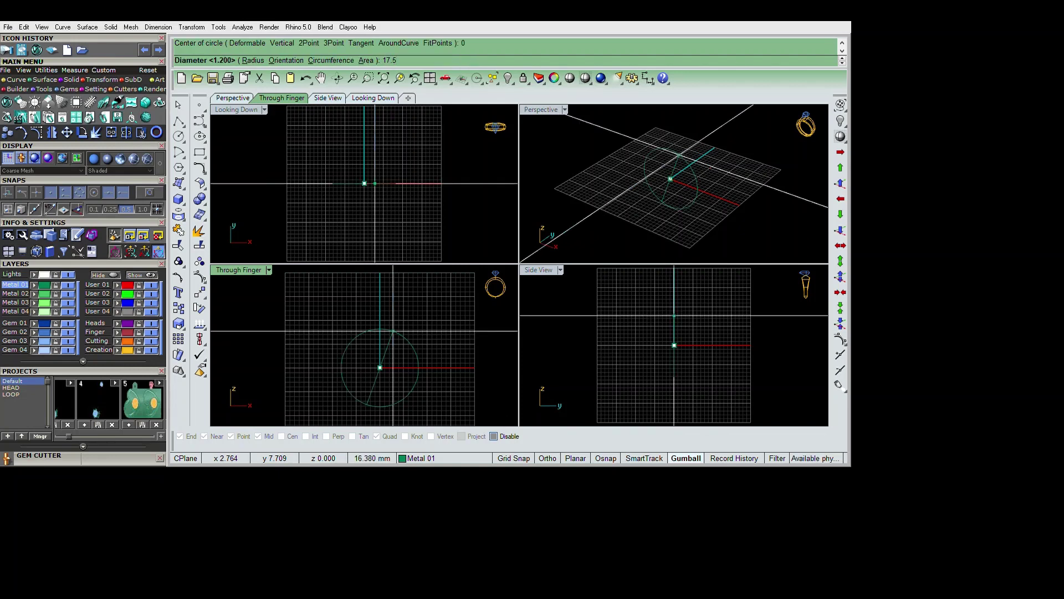
key(Return)
right_drag(486, 400, 484, 376)
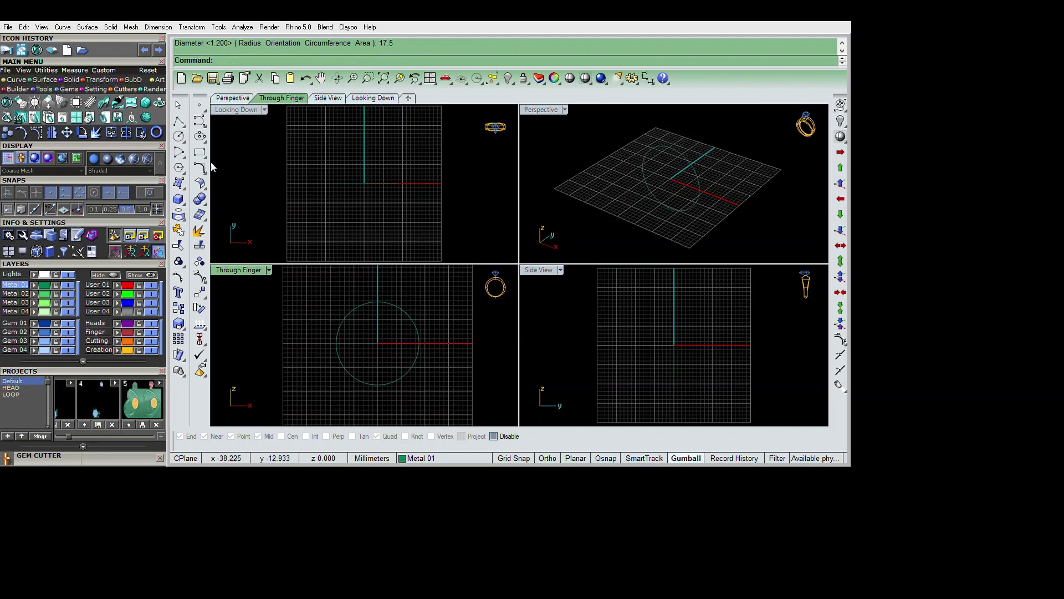
- Add small two-point marker circles (1.3 and 1.6 diameters) at the circle's bottom, right and top
key(Return)
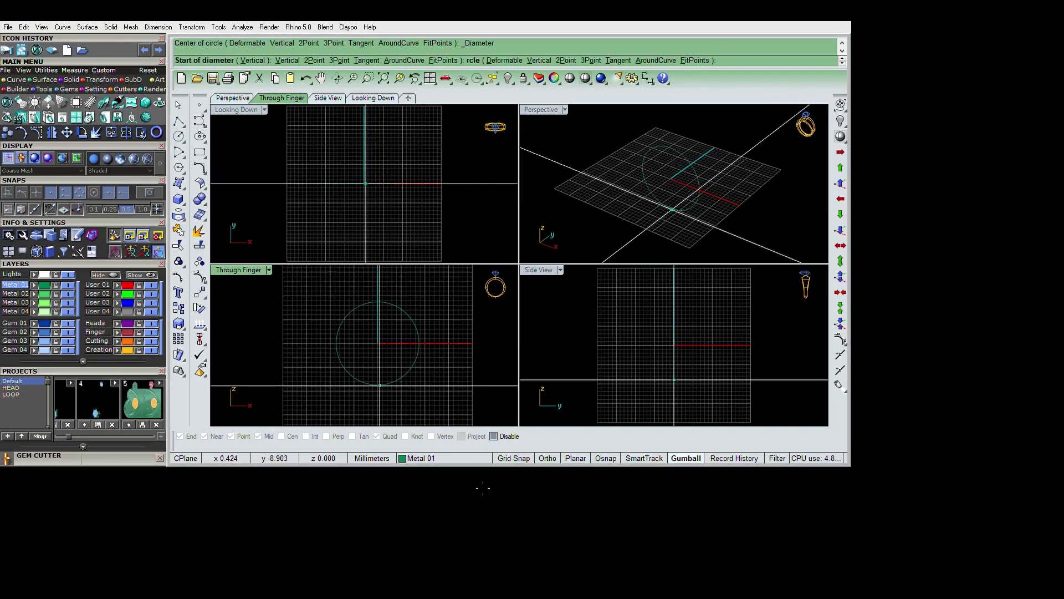
click(378, 384)
text(1.3)
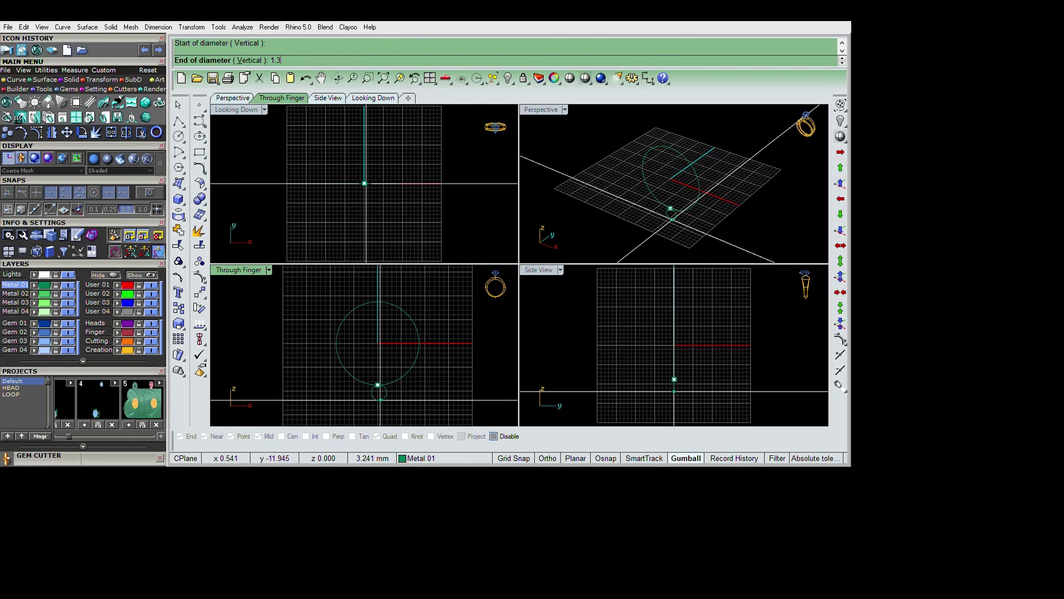
key(Return)
key(Return)
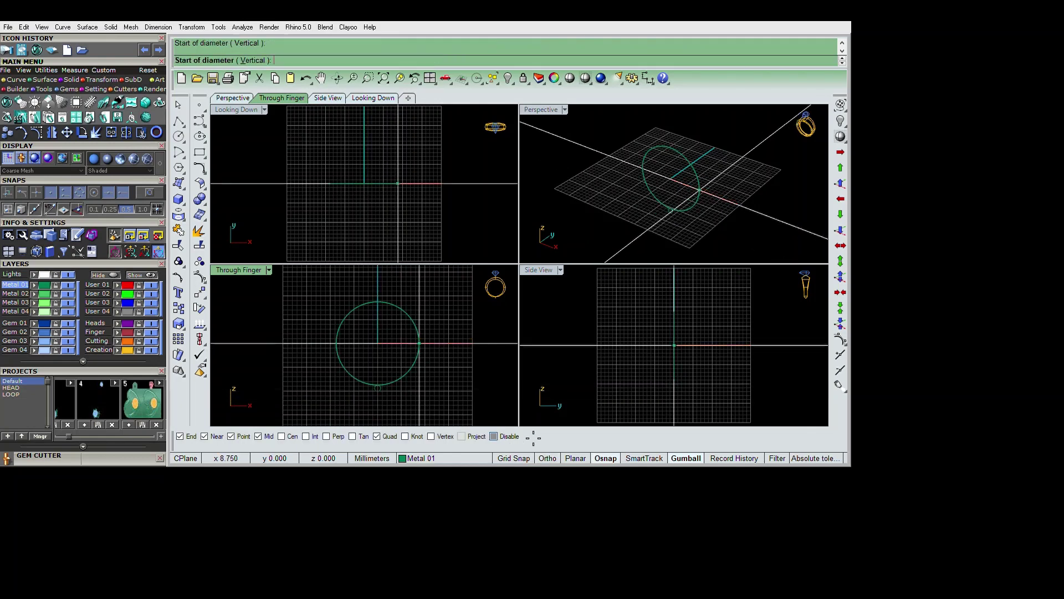
click(419, 343)
text(1.6)
key(Return)
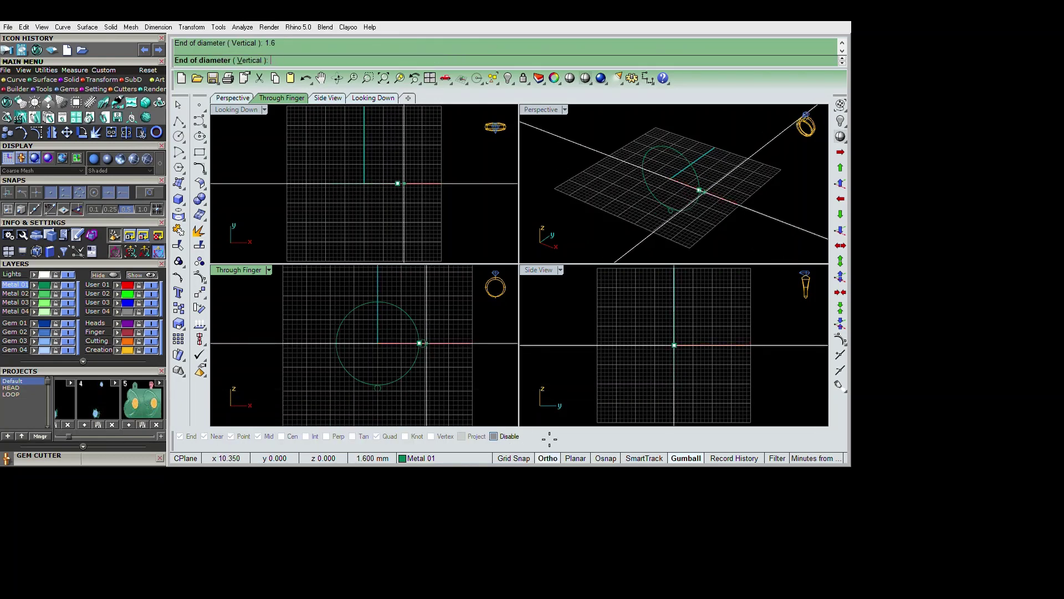
key(Return)
click(378, 301)
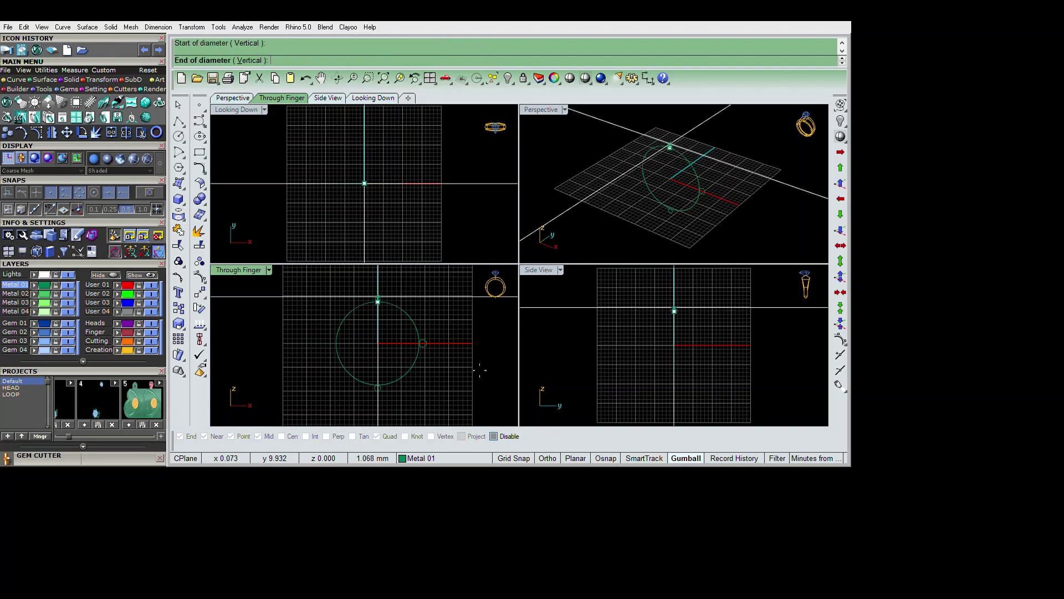
text(1)
text(6)
key(Return)
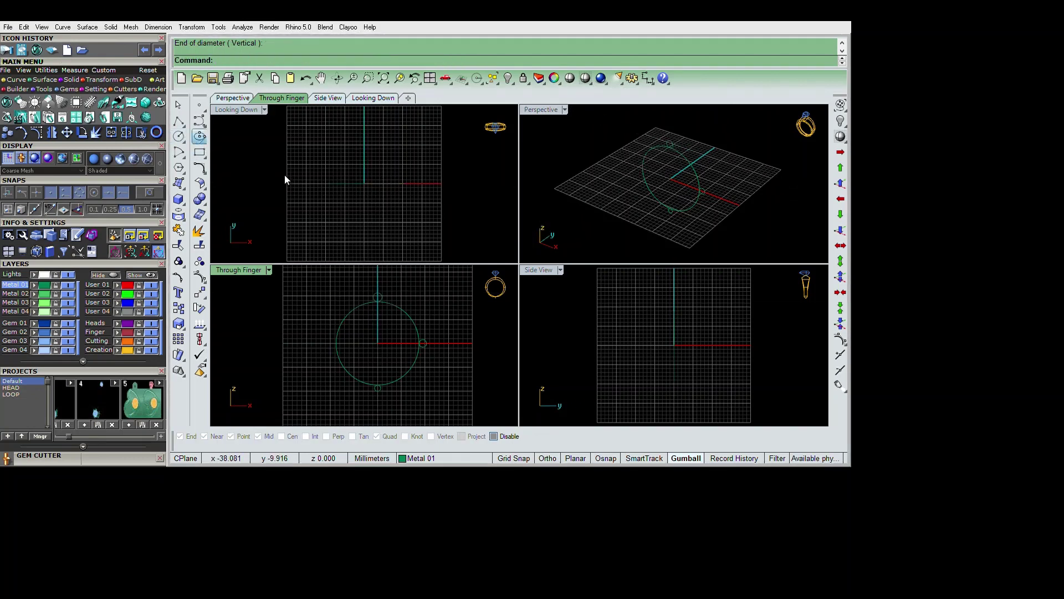
- Draw an outer ellipse from the top marker to the bottom marker, then window-select it with the inner circle
click(199, 136)
click(378, 292)
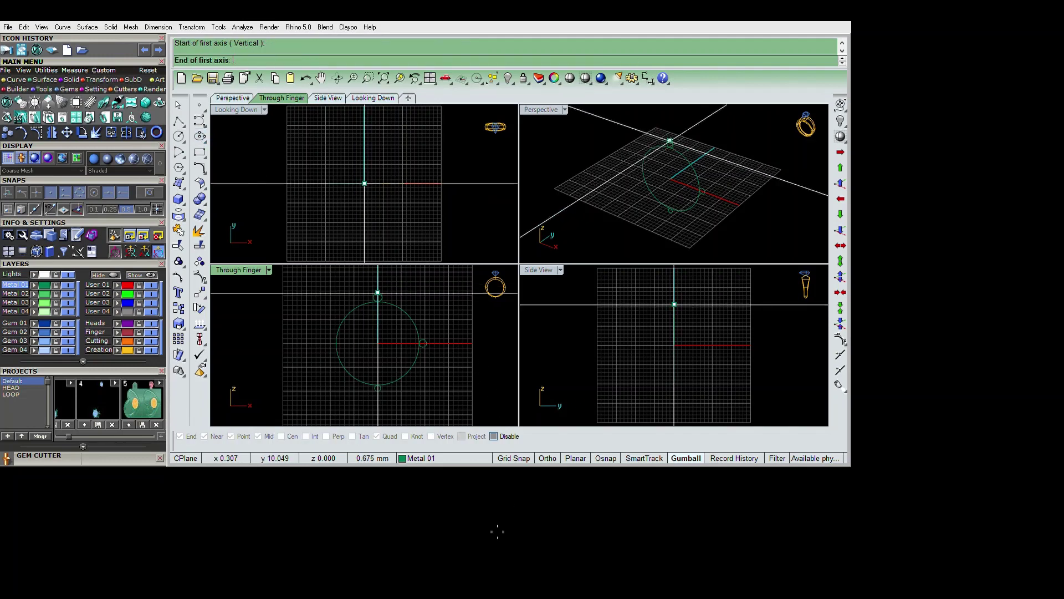
click(477, 500)
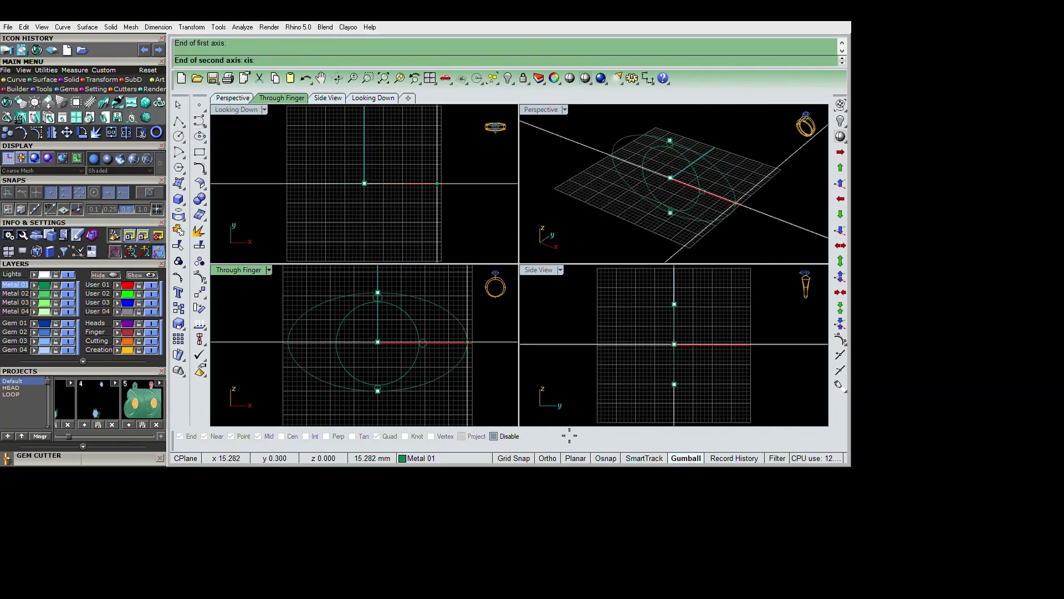
click(461, 354)
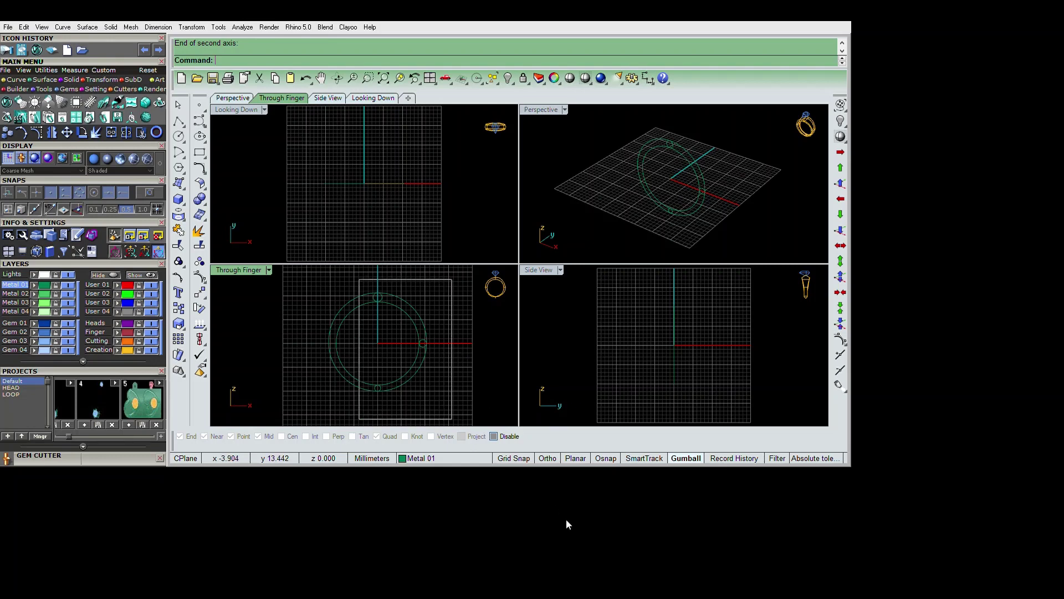
drag(452, 276, 356, 421)
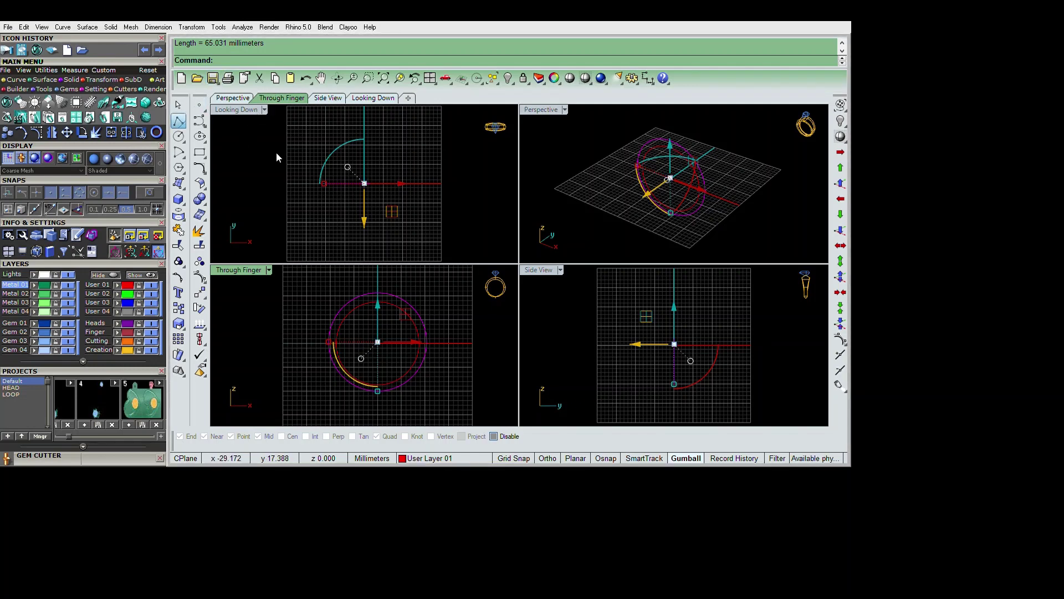
- Draw a 65 mm BothSides line centred at the origin and maximize the Looking Down view
right_click(178, 120)
text(0)
key(Return)
text(65.)
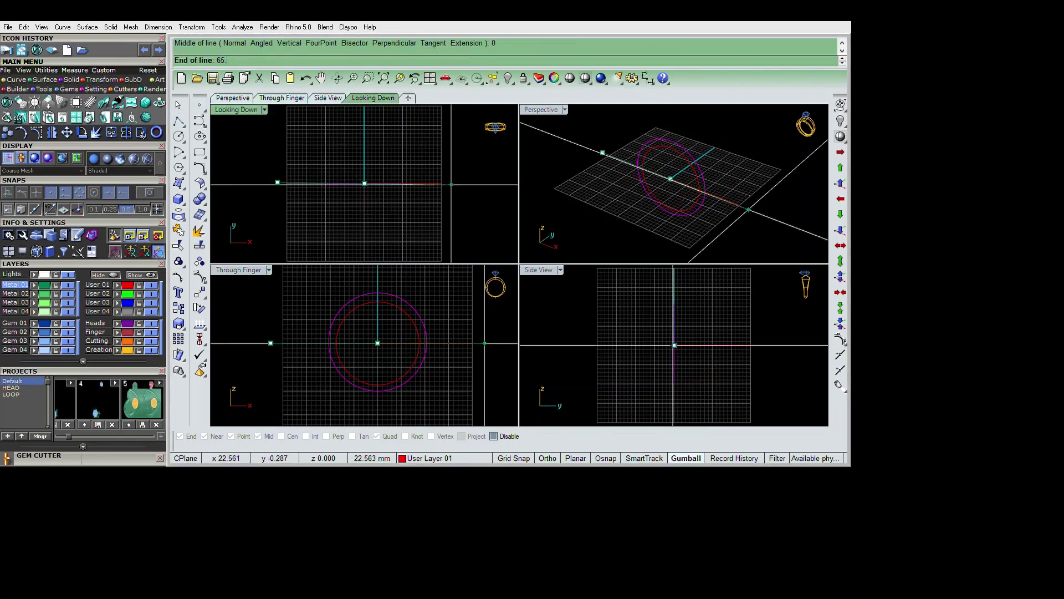
key(Return)
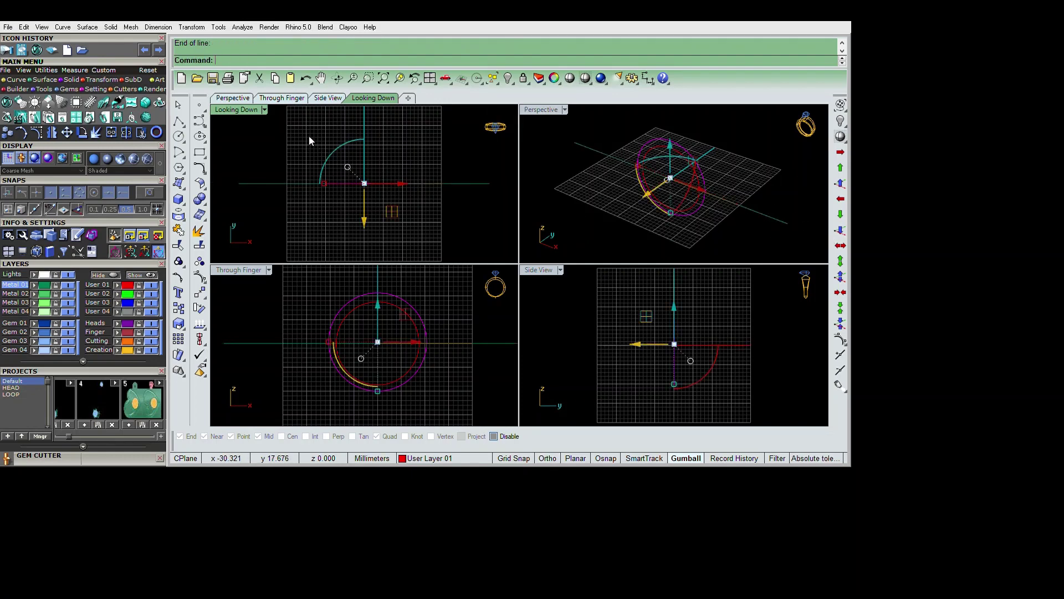
drag(377, 166, 659, 372)
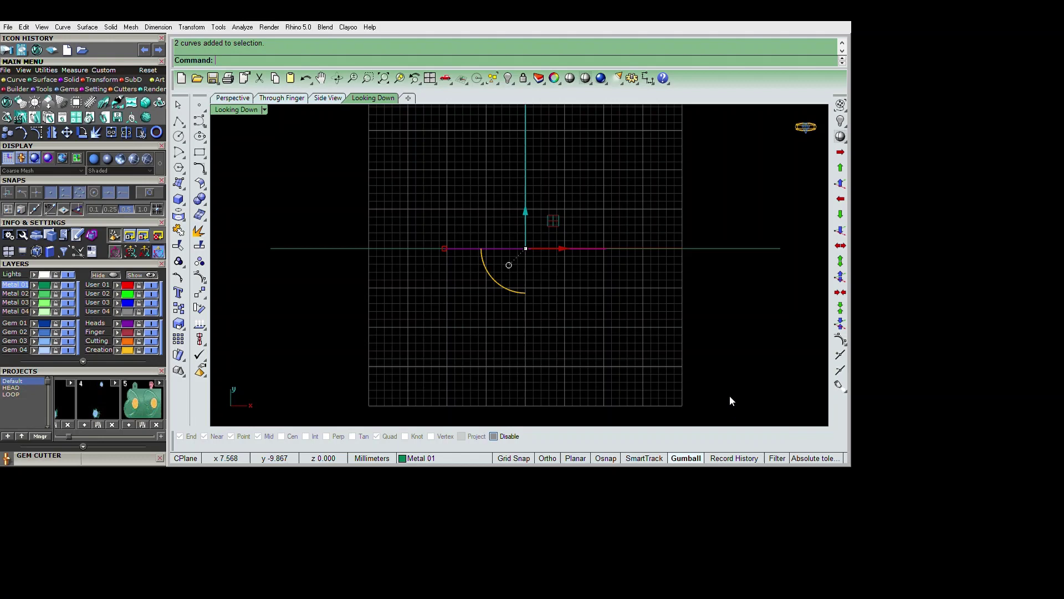
- Delete the leftover yellow arc
click(725, 335)
drag(474, 216, 542, 398)
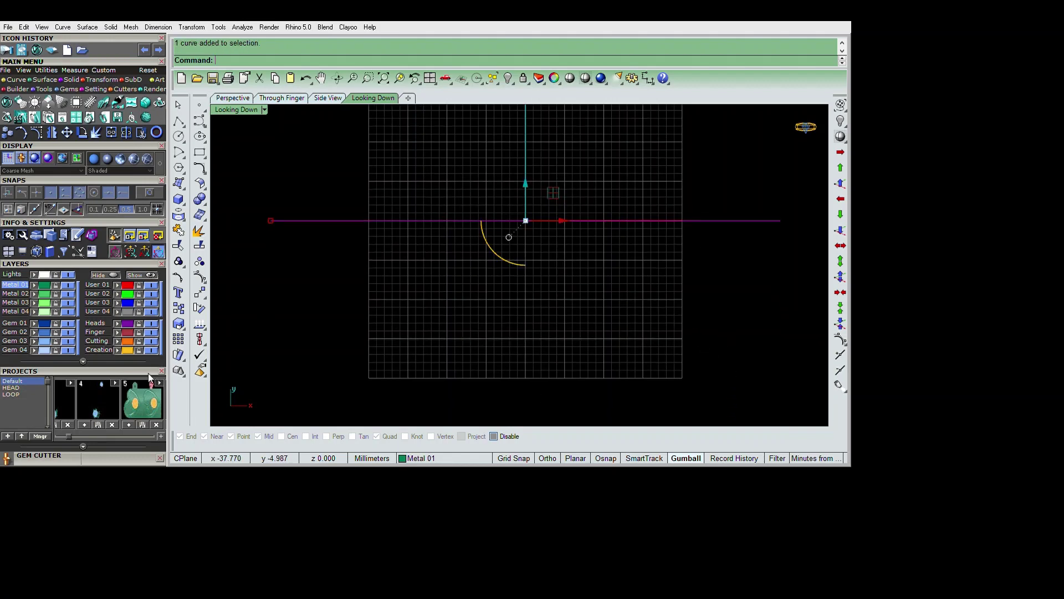
key(Delete)
key(Up)
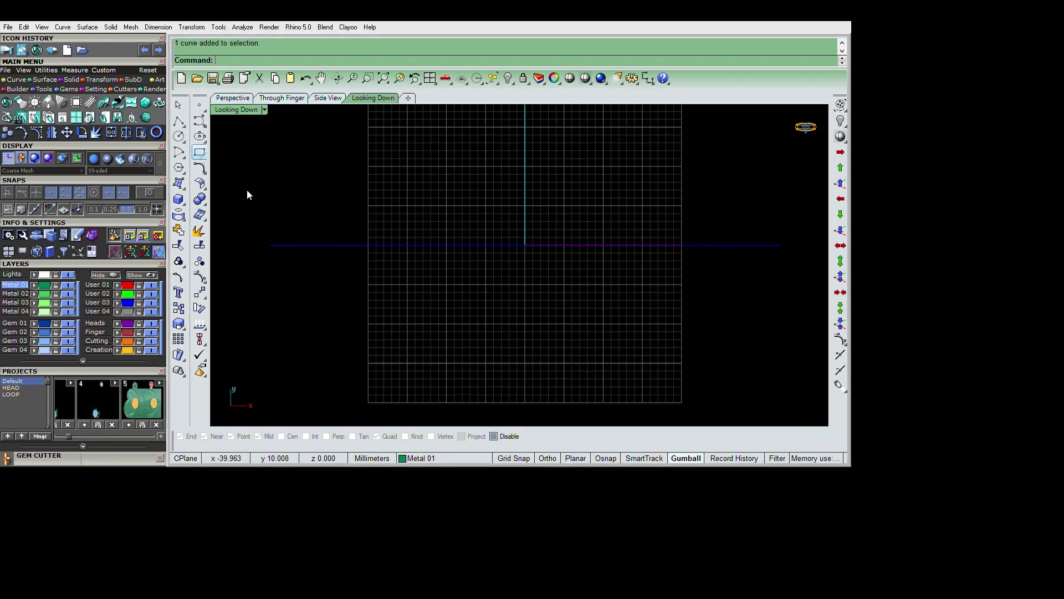
- Draw concentric 1.1 and 1.2 diameter circles at the origin and select the pair
click(178, 136)
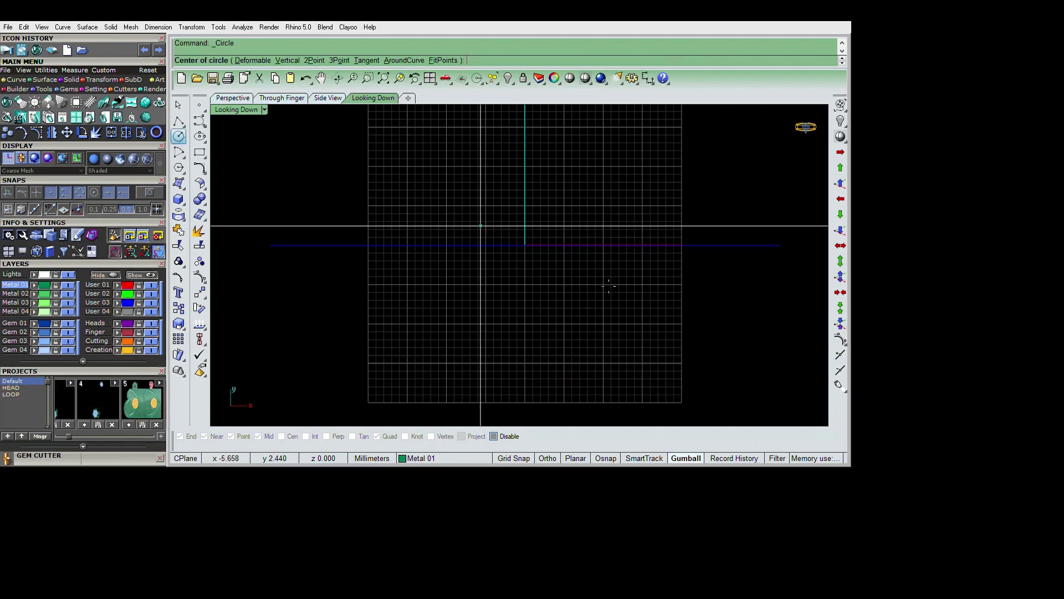
text(0)
key(Return)
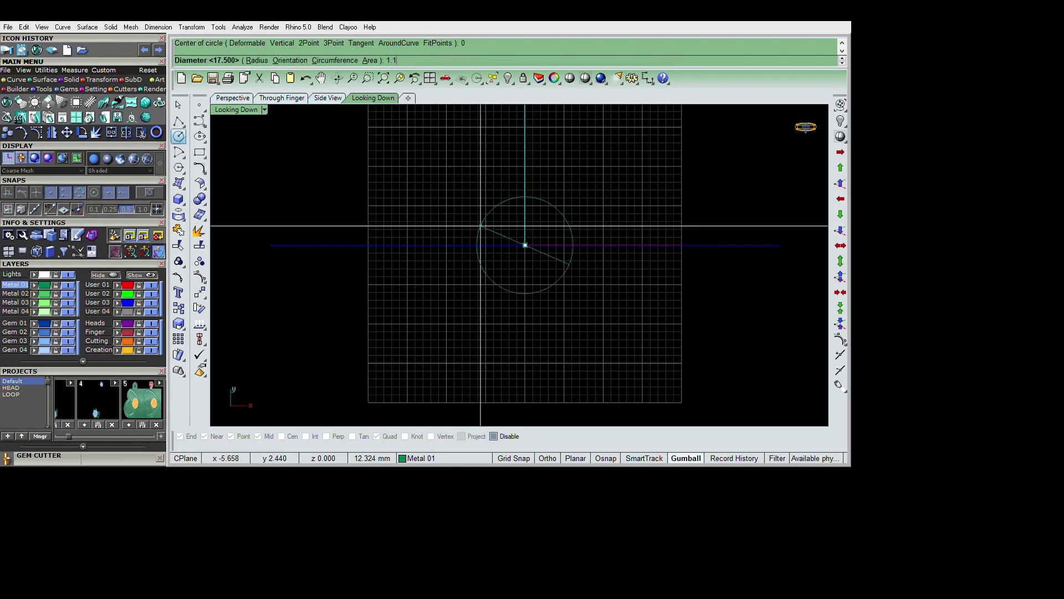
key(Return)
key(Return)
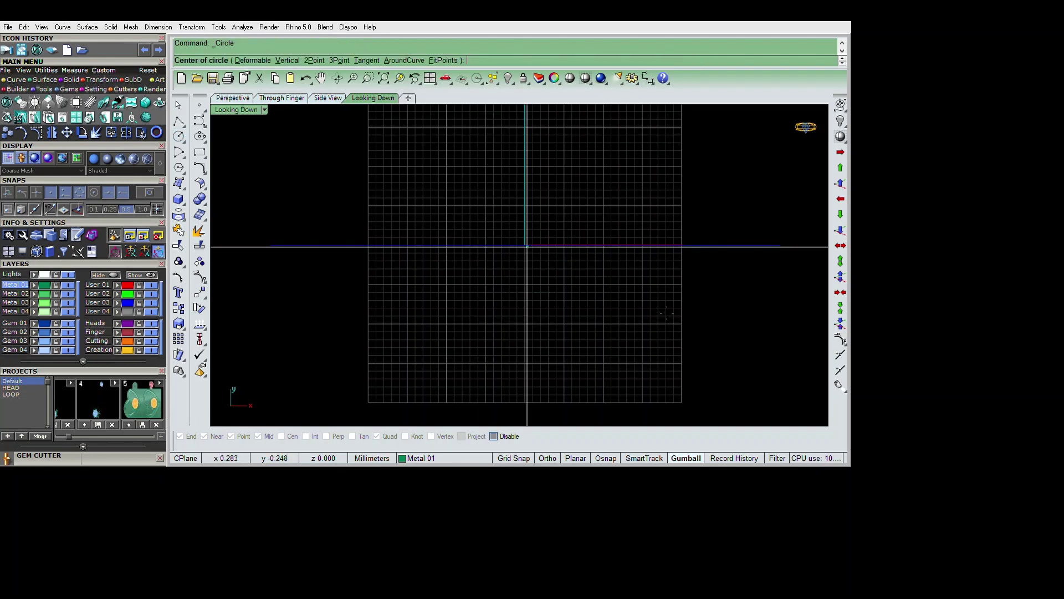
text(0)
key(Return)
text(1.2)
key(Return)
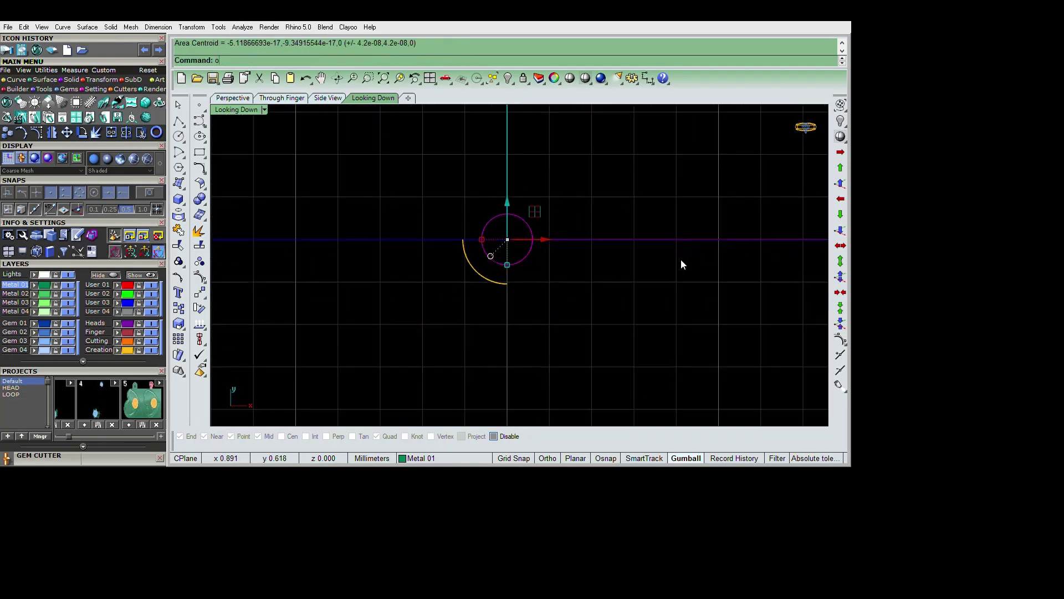
text(offset)
key(Return)
key(Escape)
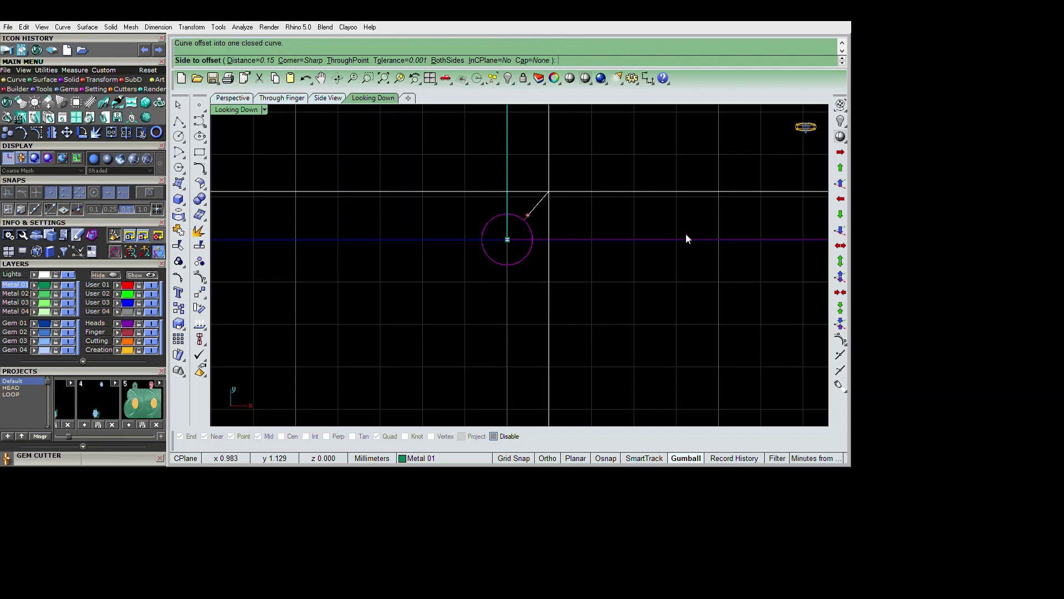
key(ctrl+a)
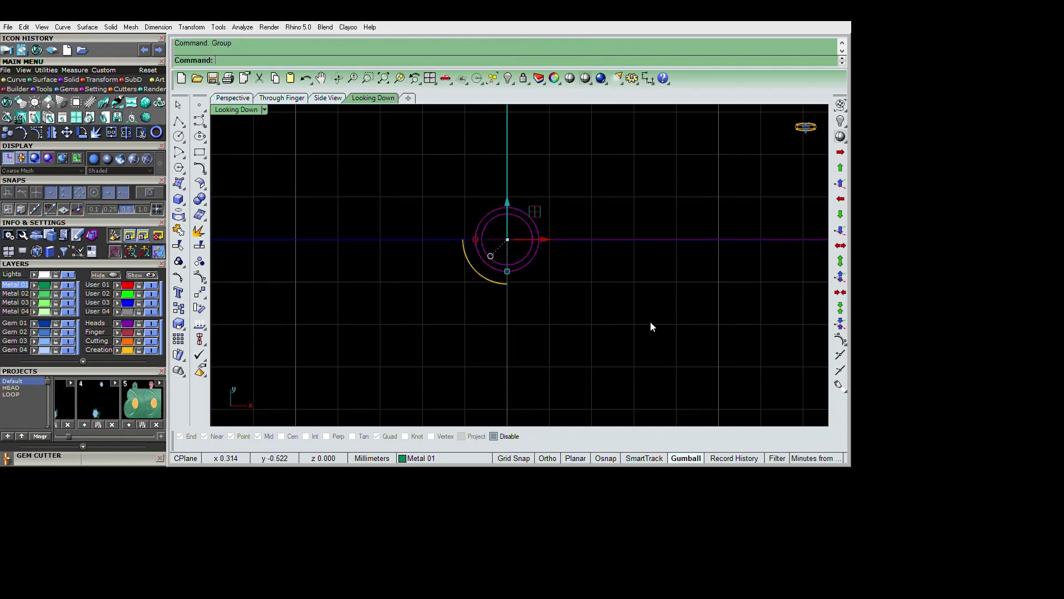
- Copy the circle pair to sit touching it on the right
text(copy)
key(Return)
click(621, 303)
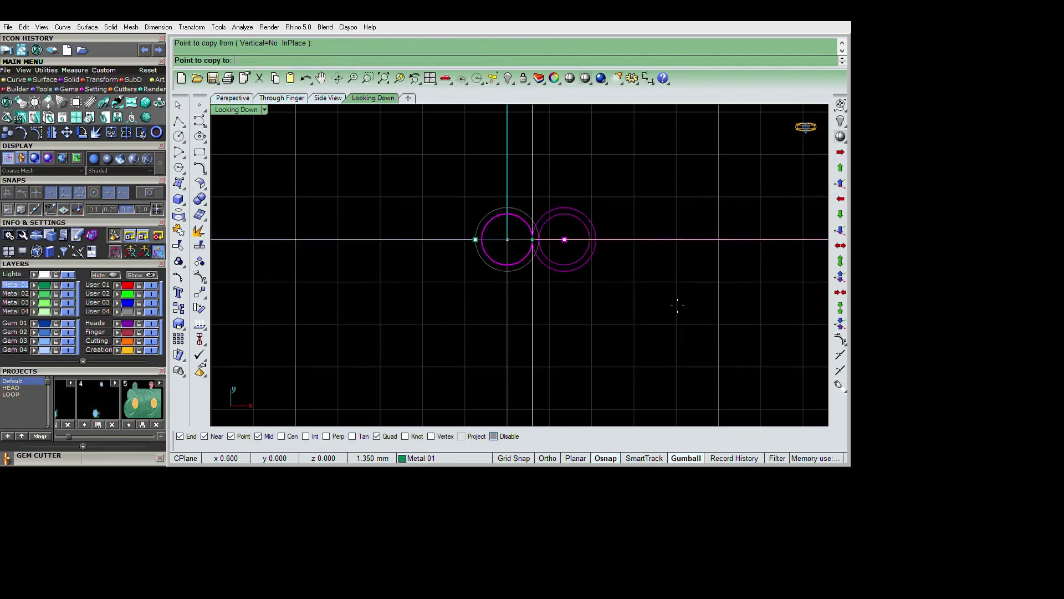
click(677, 305)
key(Return)
text(M)
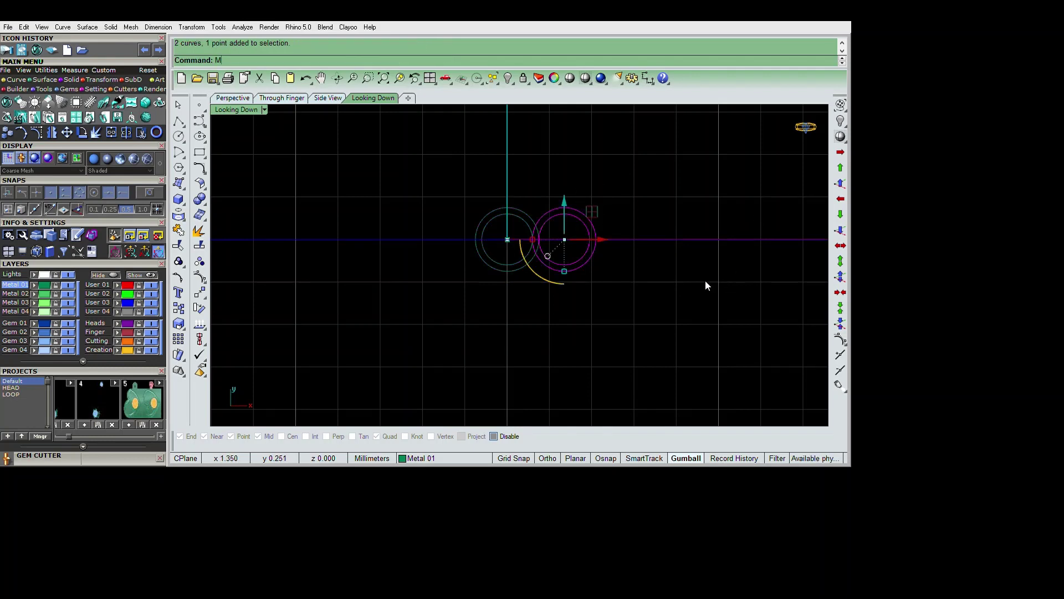
- Mirror the copied pair across the origin to add a pair on the left
text(irror)
key(Return)
text(0)
key(Return)
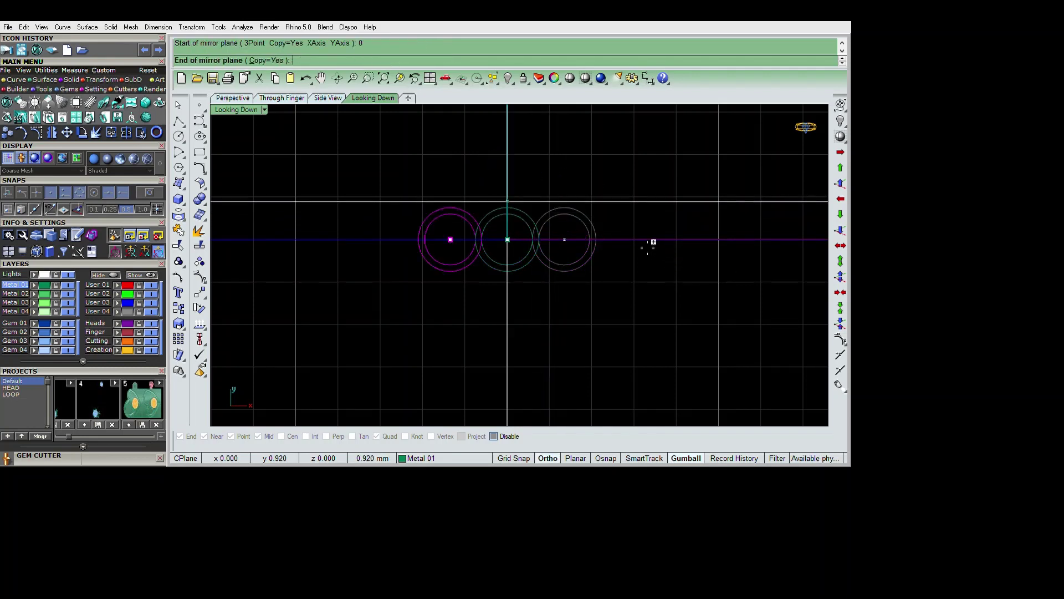
click(654, 241)
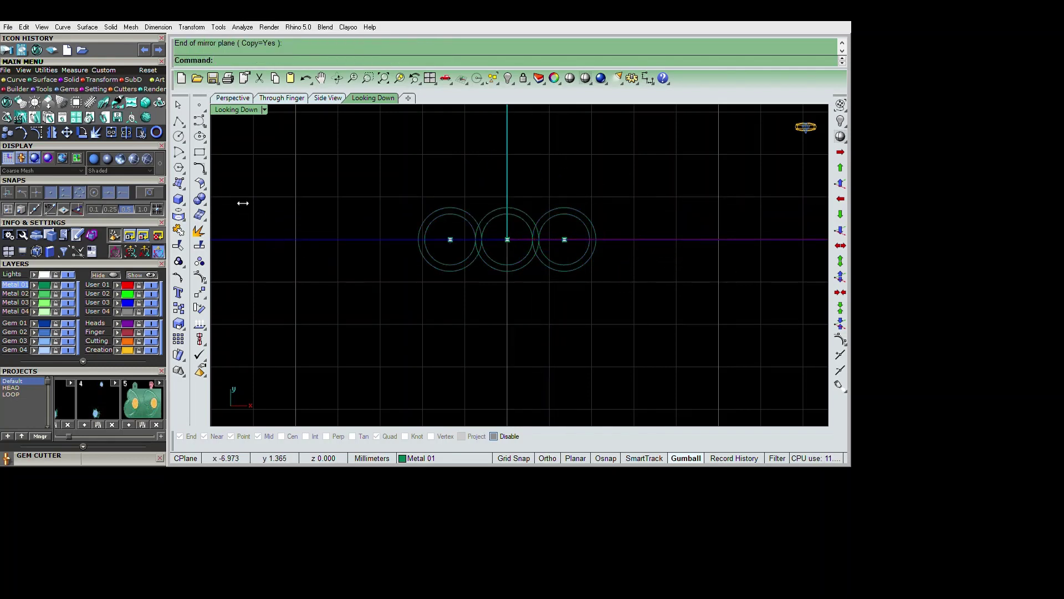
click(199, 136)
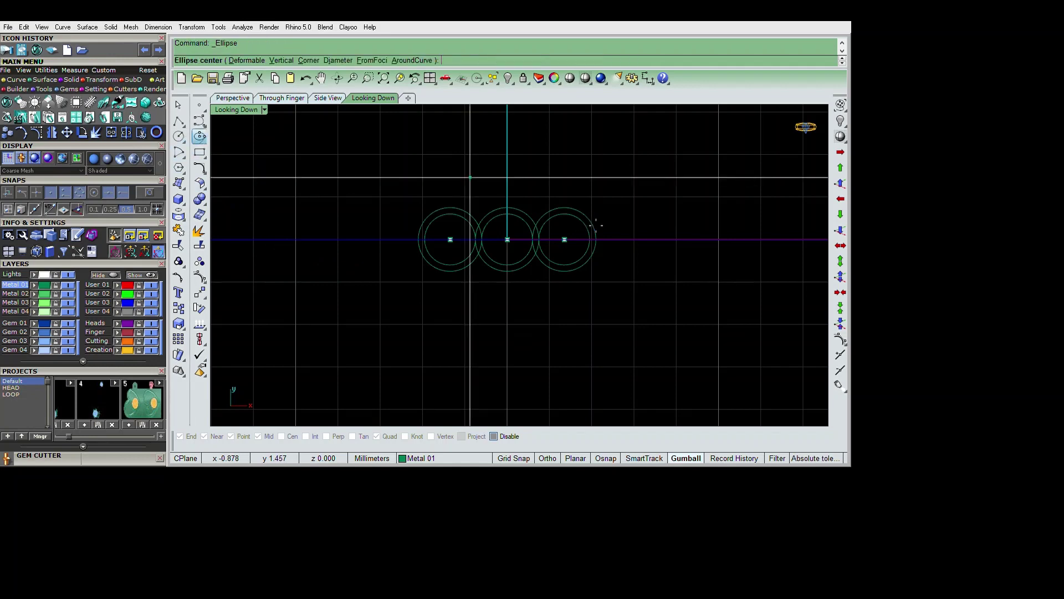
- Draw an upright ellipse centred at the origin enclosing the circle pairs, with Ortho on
text(0)
key(Return)
key(F8)
click(662, 162)
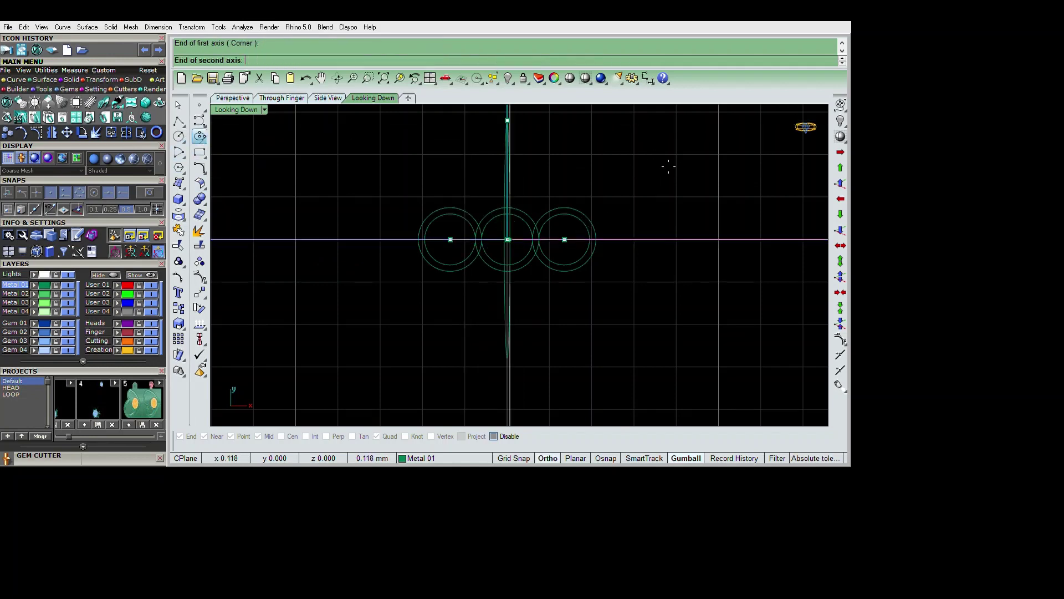
click(754, 285)
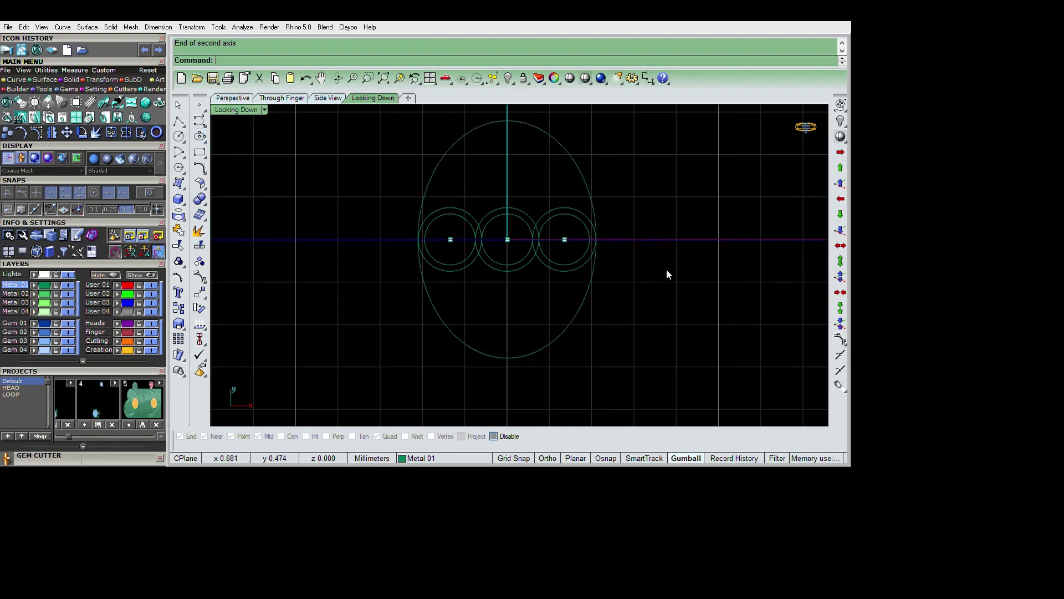
scroll(667, 268, down, 2)
scroll(672, 264, up, 1)
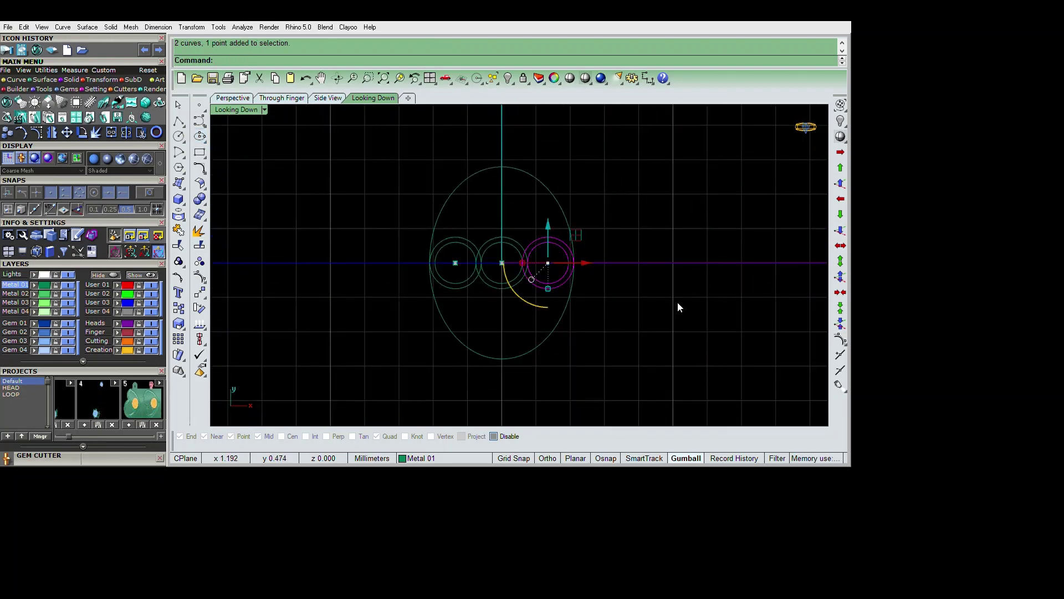
scroll(544, 247, up, 2)
- Copy the right-hand circle pair further to the right
text(copy)
key(Return)
click(567, 279)
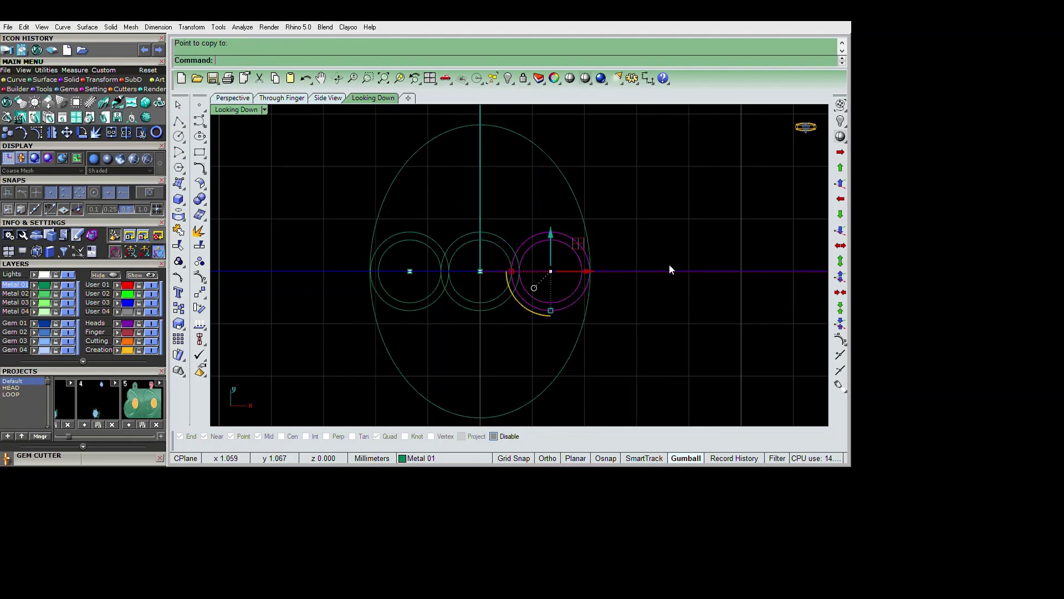
click(670, 264)
key(Return)
scroll(656, 280, down, 3)
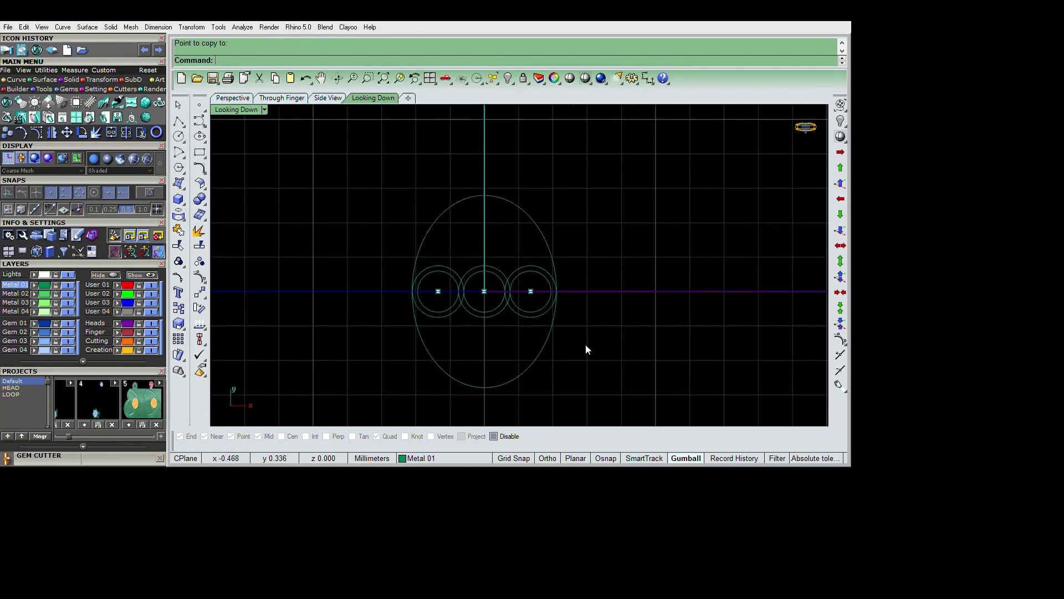
- Draw a 1.3 diameter circle above the row and move it to touch the right pair
click(178, 136)
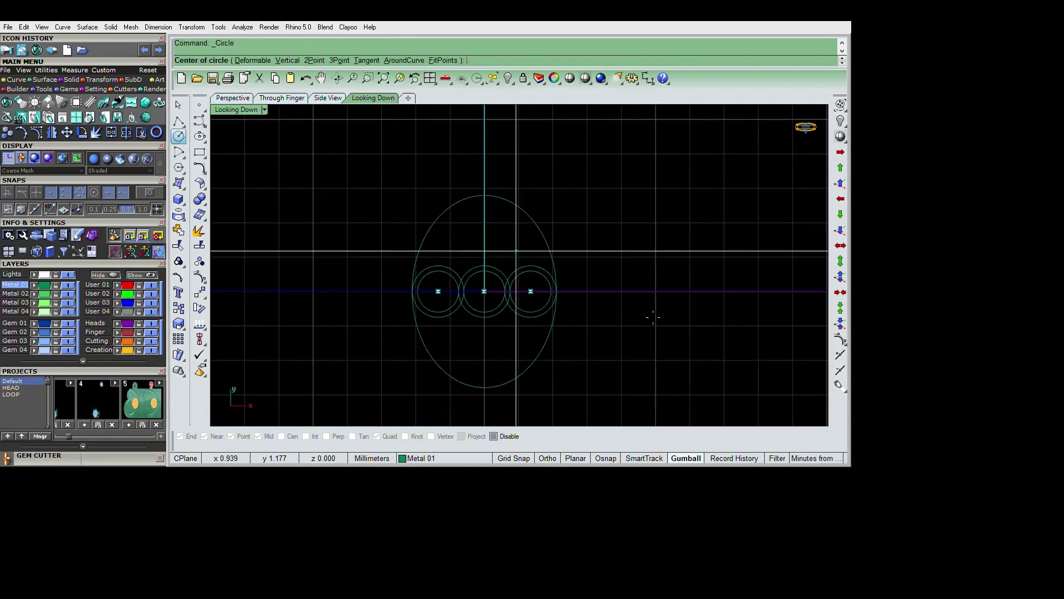
click(517, 251)
key(Return)
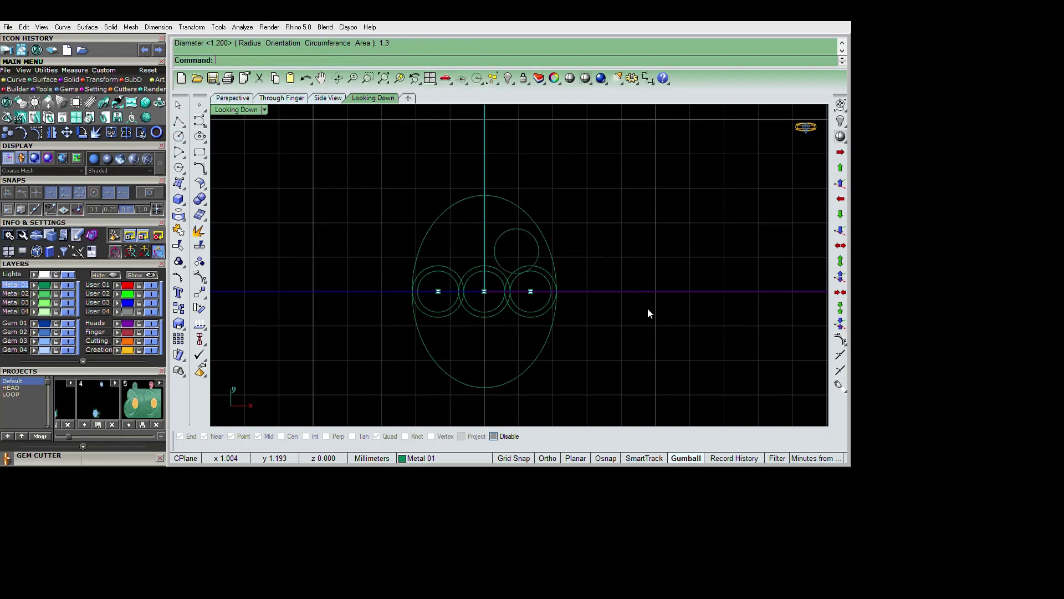
scroll(649, 308, up, 2)
scroll(676, 310, up, 1)
scroll(680, 316, up, 2)
text(m)
key(Return)
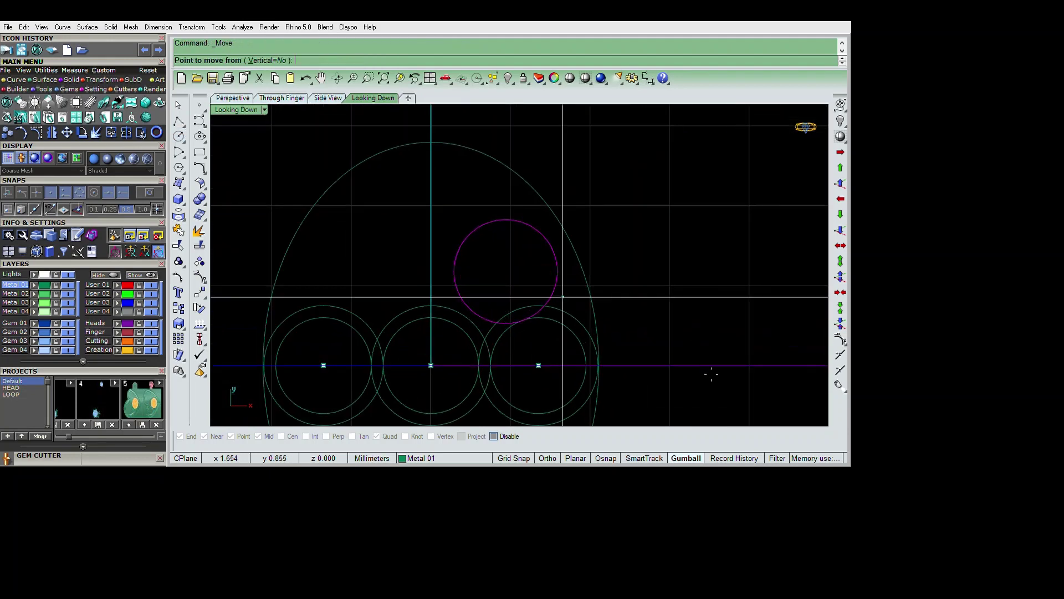
click(707, 366)
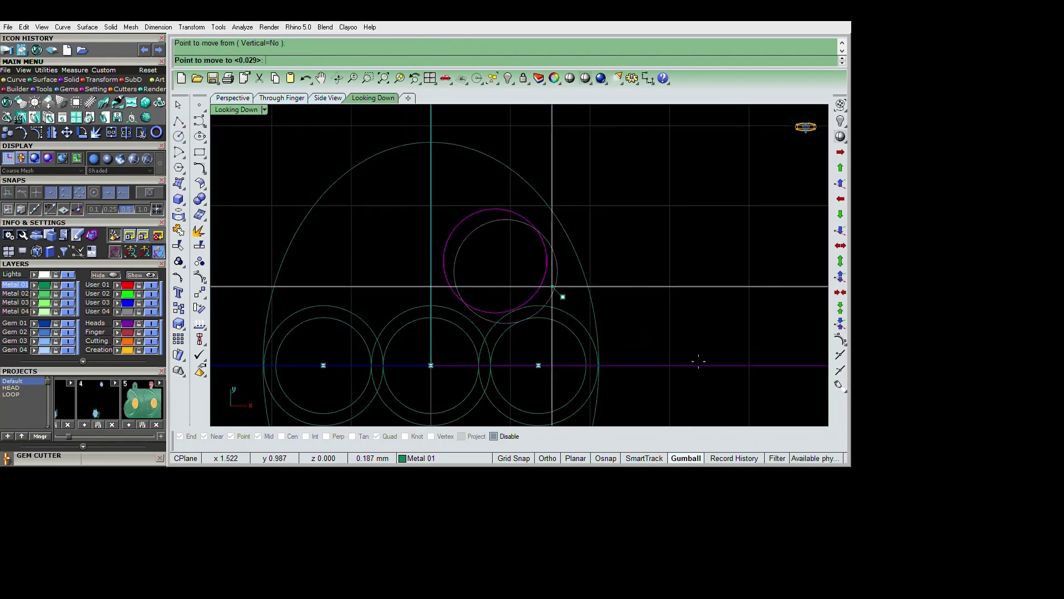
click(550, 285)
- Offset the new circle outward into a ring, group both circles and move the group
text(offset)
key(Return)
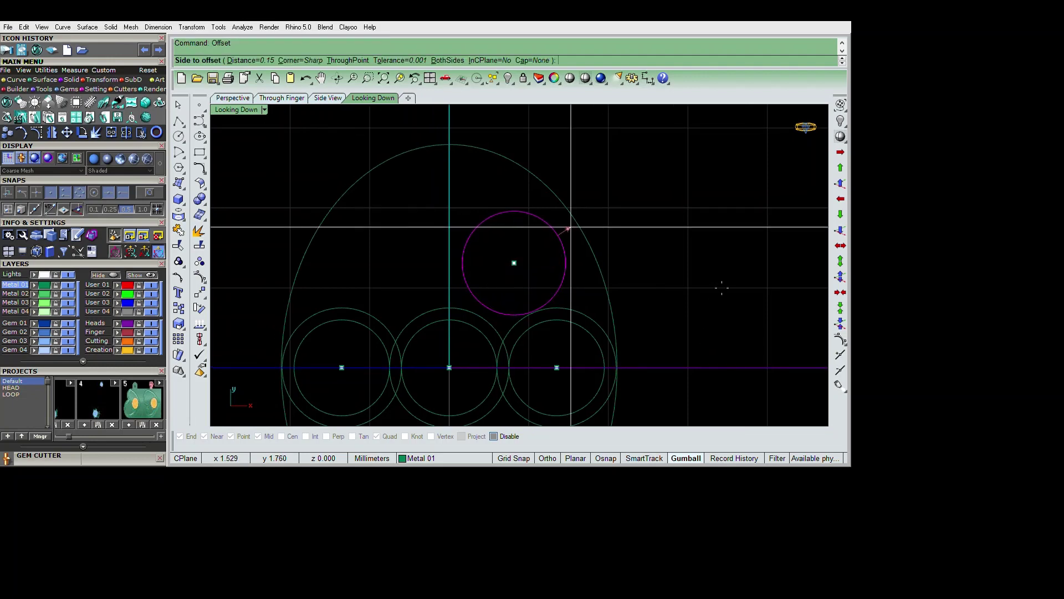
click(714, 277)
scroll(546, 252, down, 2)
drag(436, 163, 618, 295)
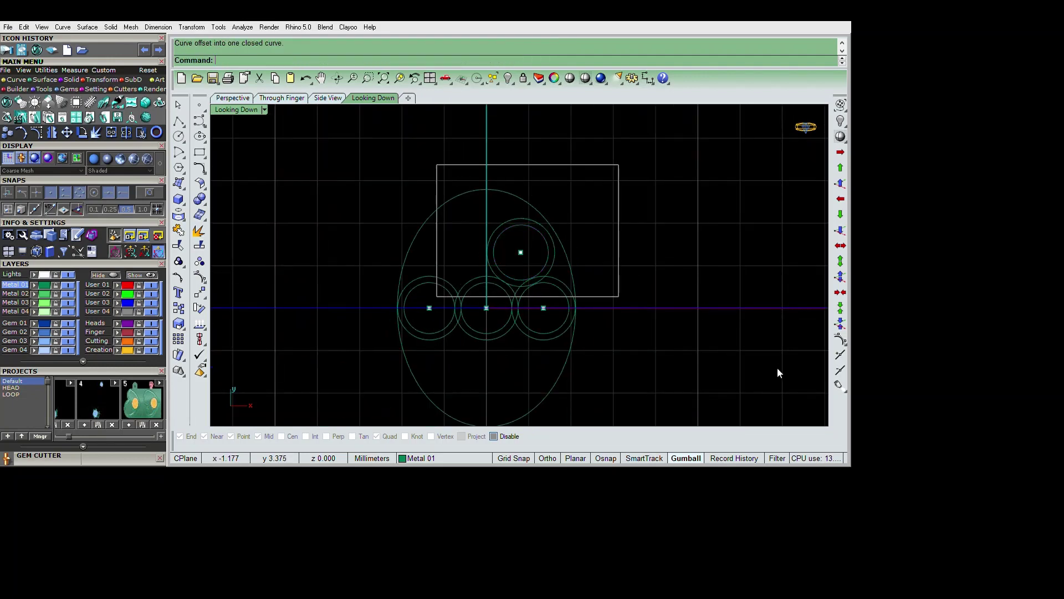
key(ctrl+g)
scroll(665, 332, up, 3)
text(move)
key(Return)
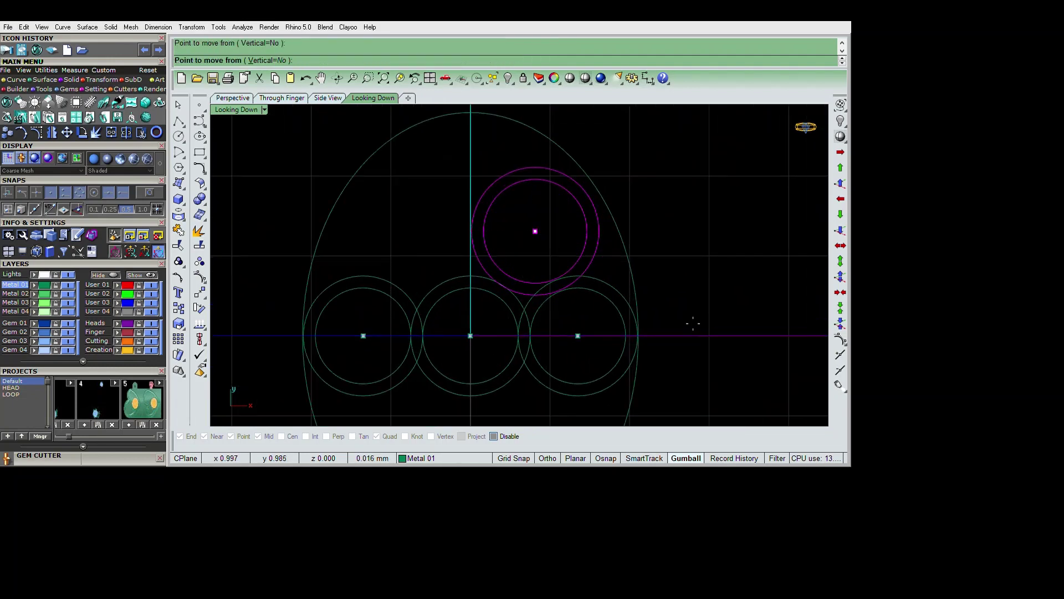
click(688, 319)
right_drag(658, 306, 679, 328)
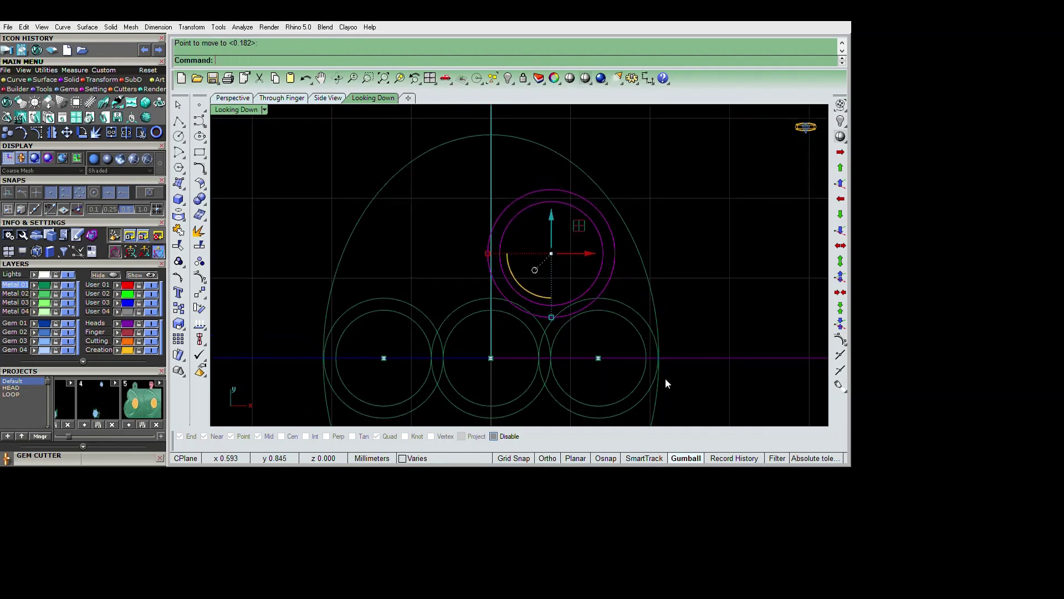
- Mirror a copy of the grouped circles to the left across the centre axis
text(mirror)
key(Return)
click(606, 458)
click(491, 358)
scroll(491, 358, down, 2)
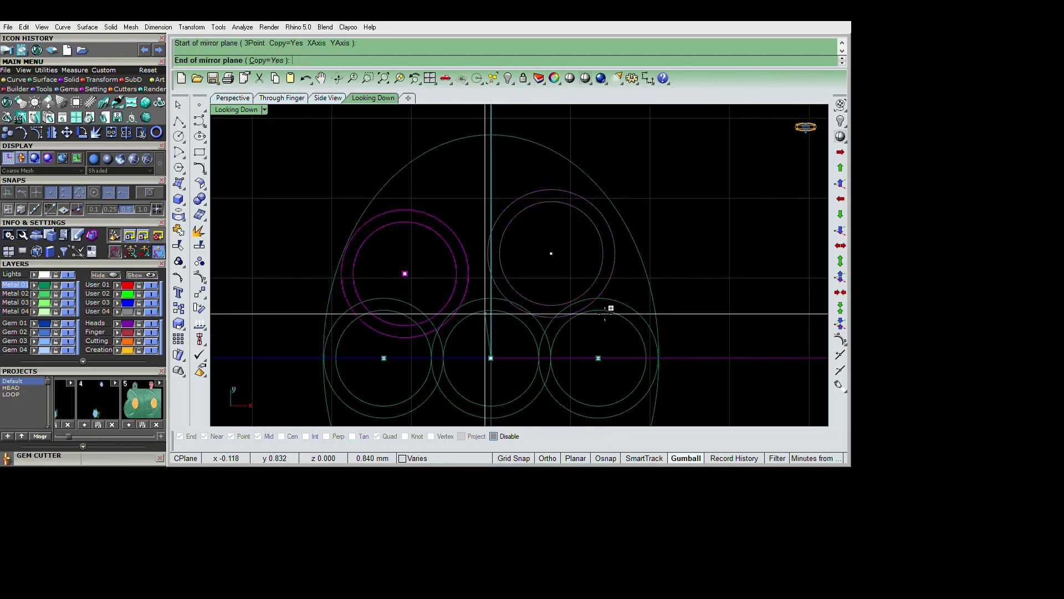
click(487, 246)
- Select the oval outline and delete the trial upper circle pairs
click(592, 260)
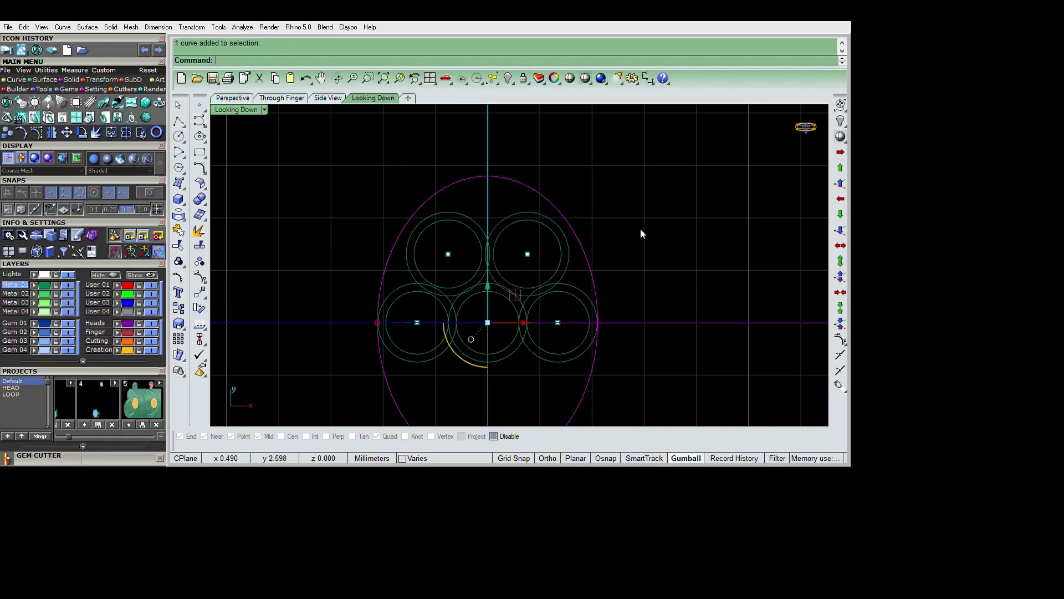
scroll(641, 233, down, 3)
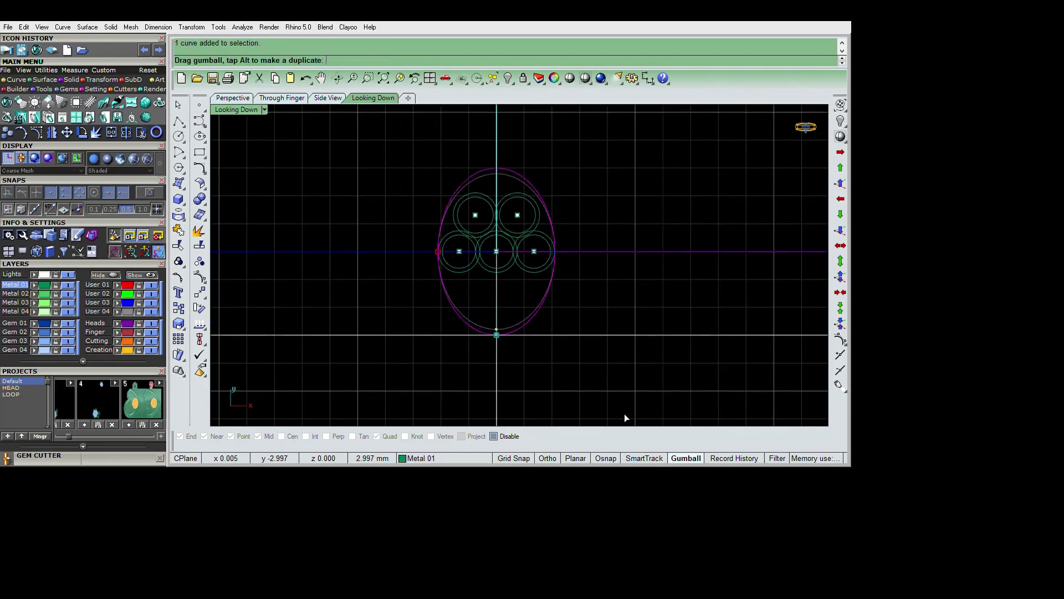
scroll(637, 275, up, 2)
scroll(641, 261, up, 3)
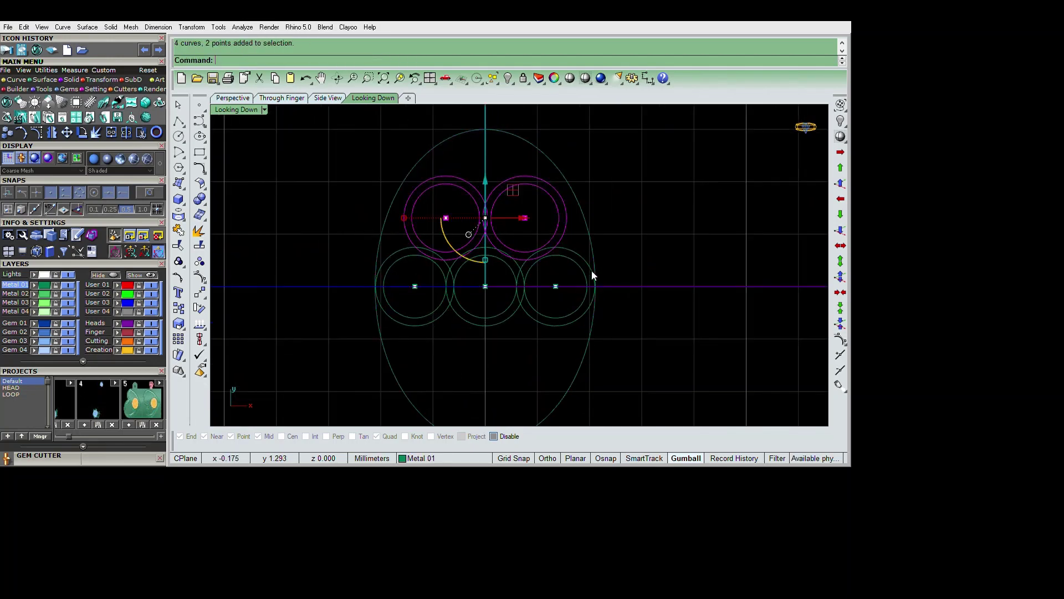
key(Delete)
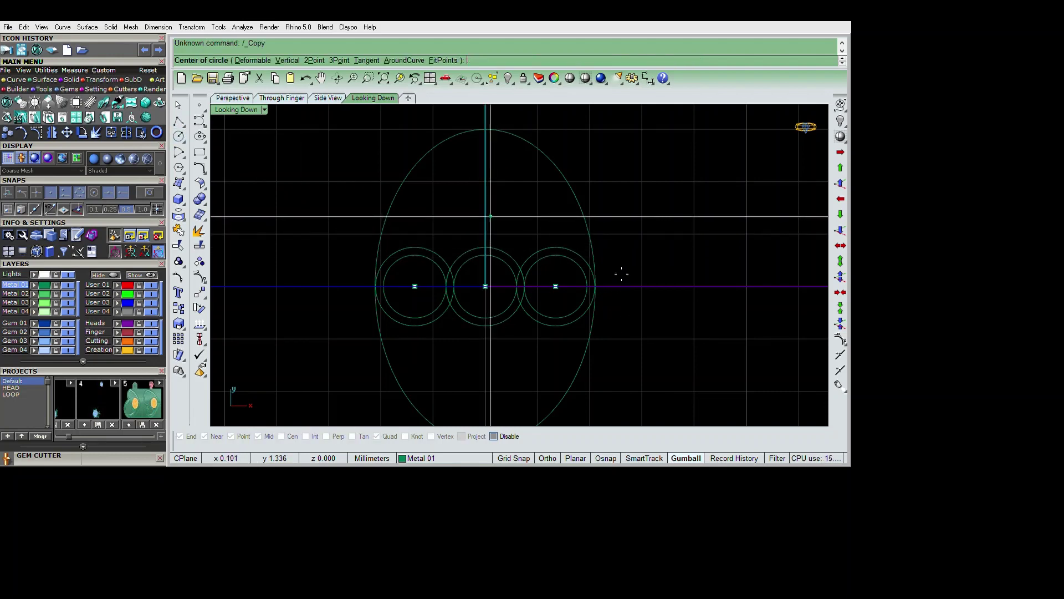
- Draw a 1 mm circle at the origin, move it up 1.2 and mark its area centroid
text(0)
key(Return)
text(1)
key(Return)
scroll(661, 331, up, 2)
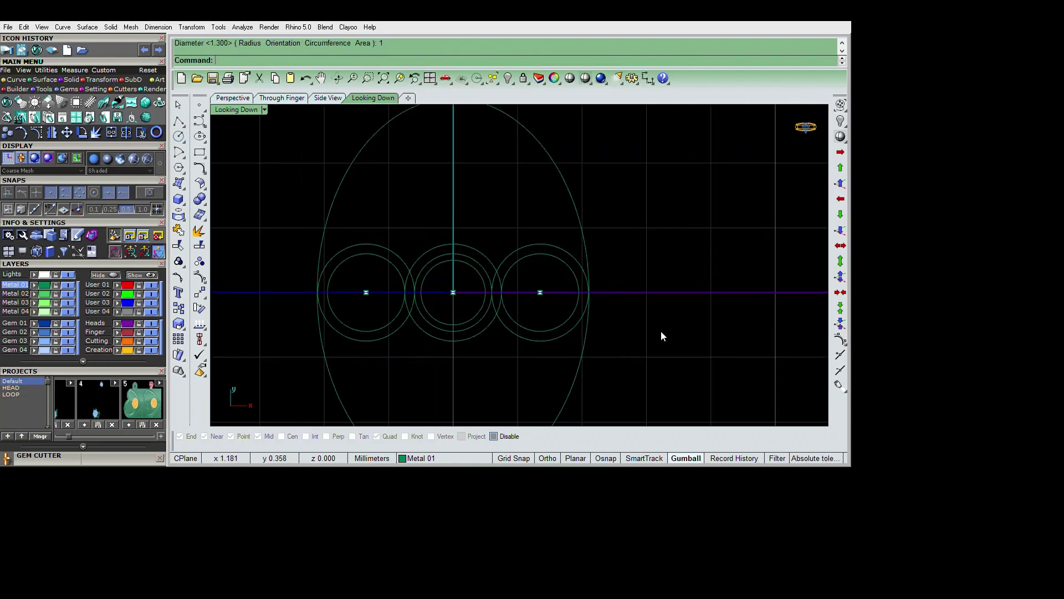
scroll(597, 332, down, 2)
text(m)
key(Return)
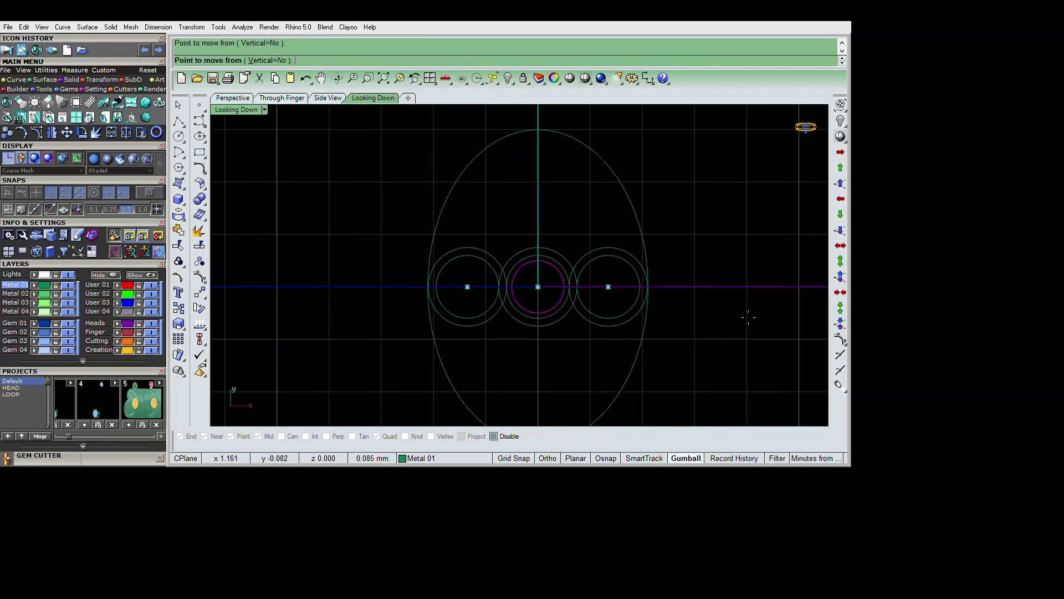
click(733, 334)
text(1.2)
key(Return)
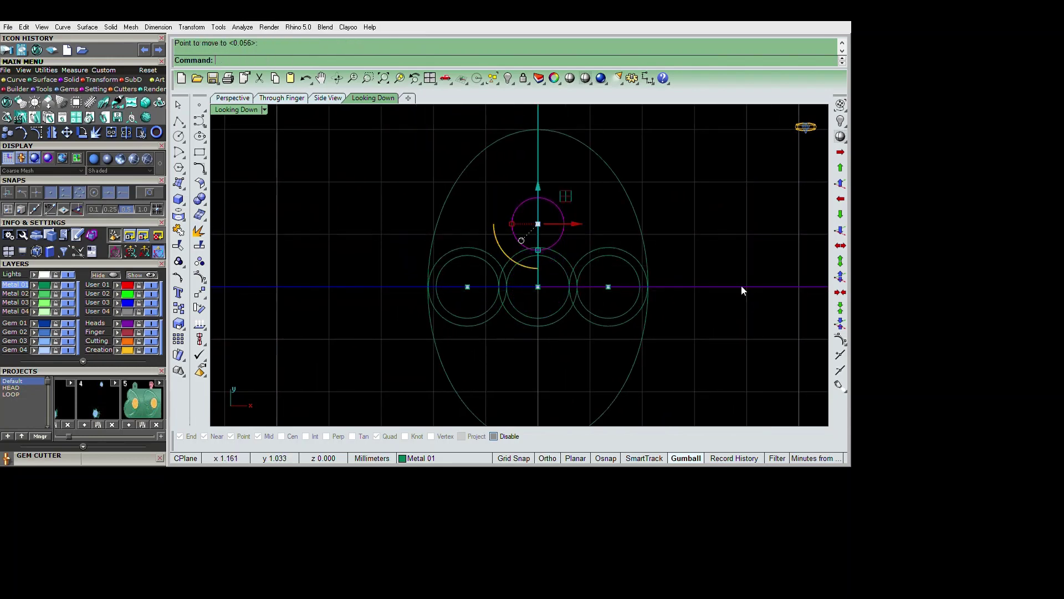
text(AreaCentroid)
key(Return)
- Draw a 1 mm circle on the centroid, offset it into a ring and lower the pair slightly
click(179, 136)
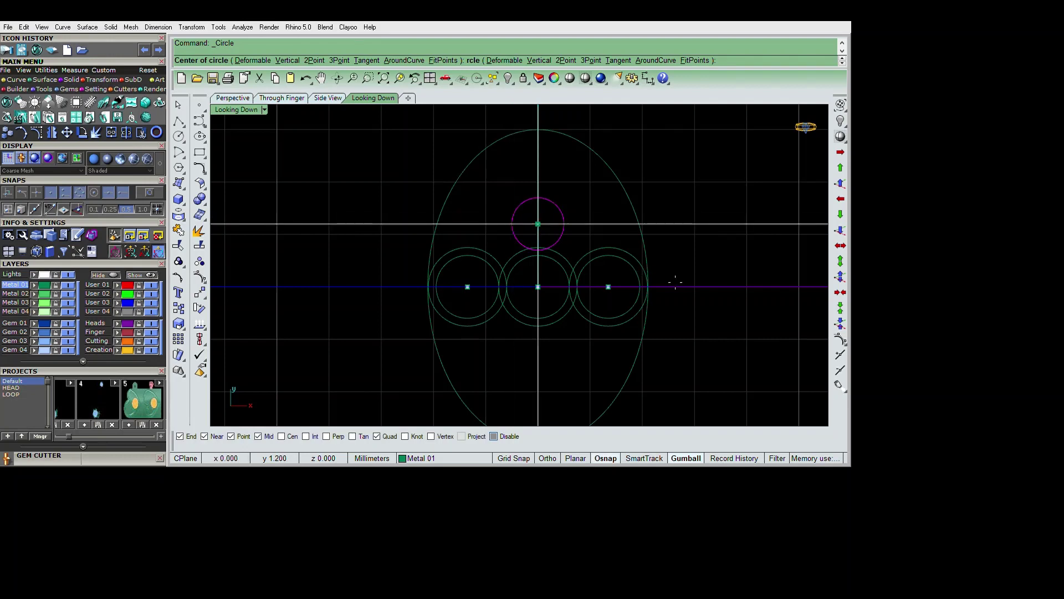
click(538, 224)
text(1)
key(Return)
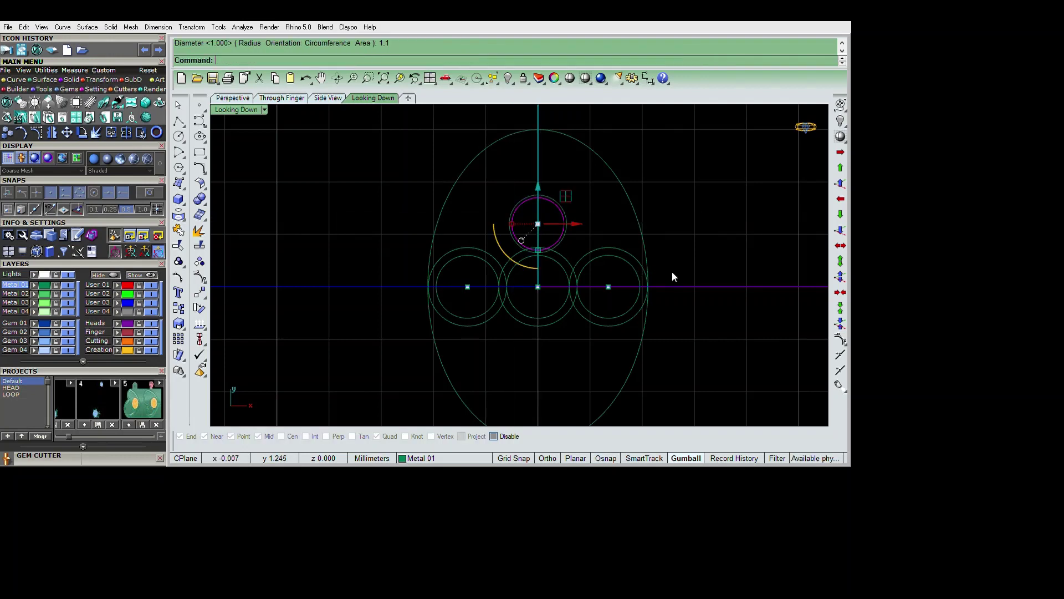
scroll(723, 259, up, 1)
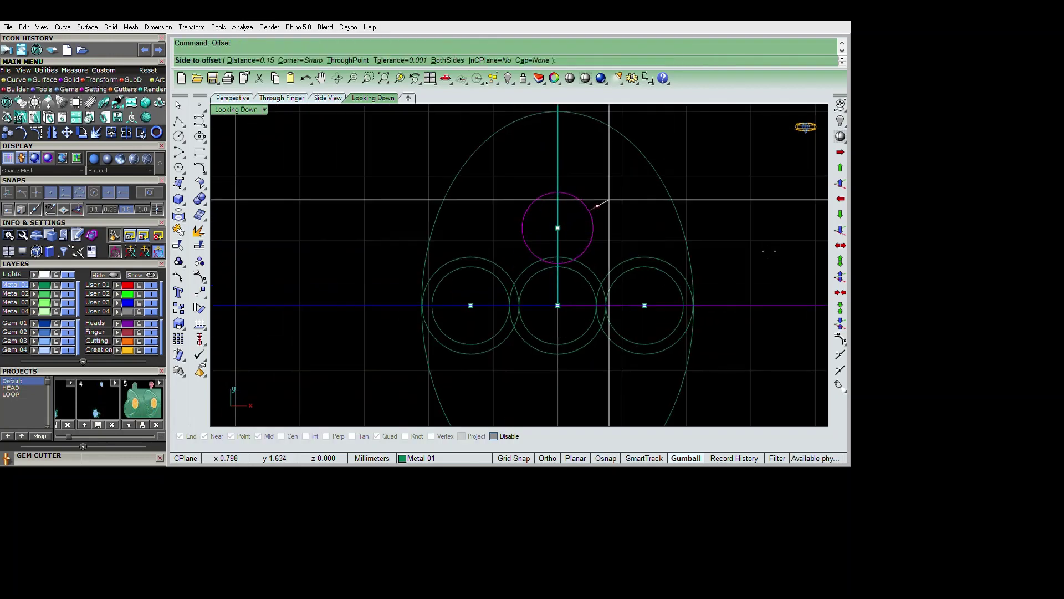
drag(374, 141, 717, 286)
right_drag(740, 312, 714, 336)
text(g)
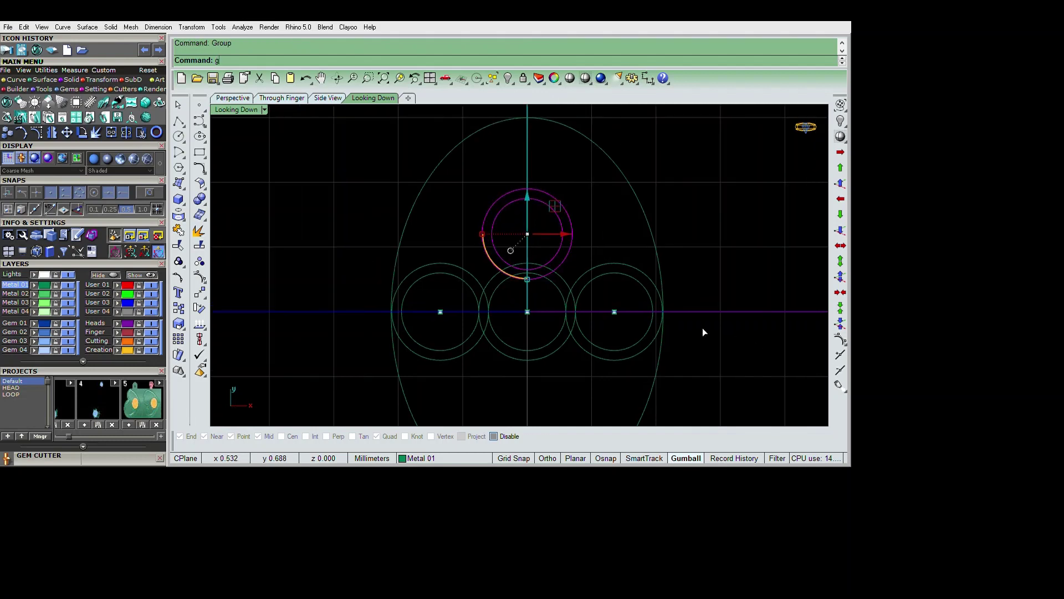
text(m)
key(Return)
scroll(679, 344, up, 2)
click(660, 328)
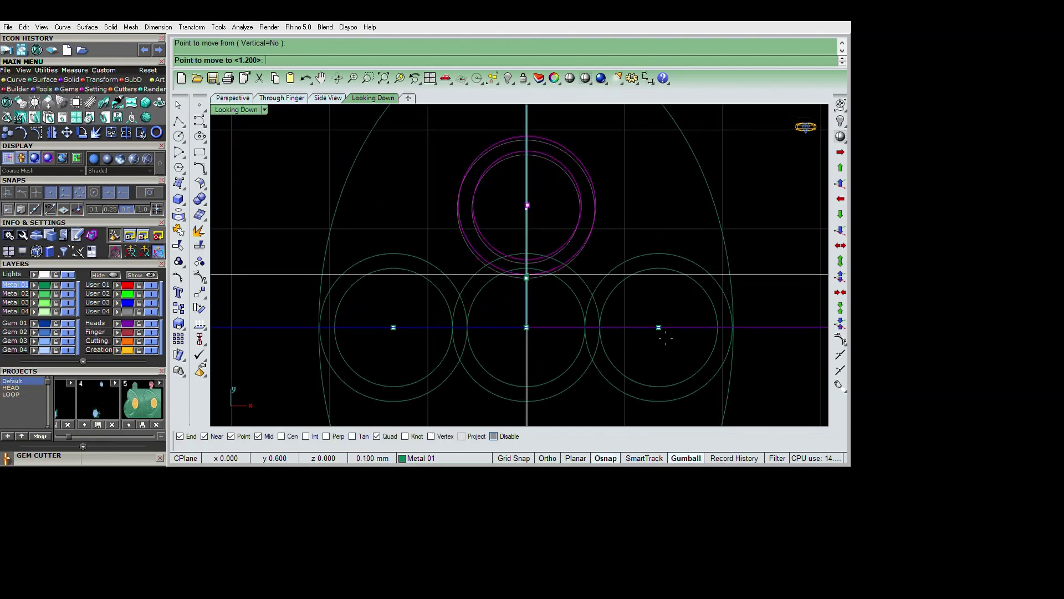
scroll(710, 333, down, 1)
click(667, 328)
- Copy the pair to the right and move it between the middle and right pairs
text(copy)
key(Return)
click(530, 259)
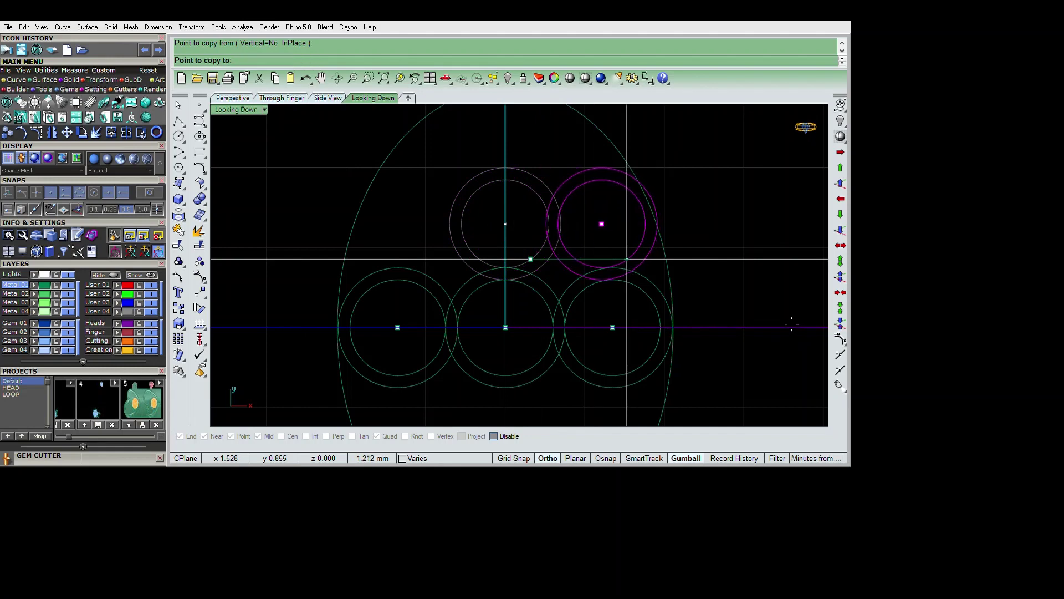
click(787, 318)
key(Return)
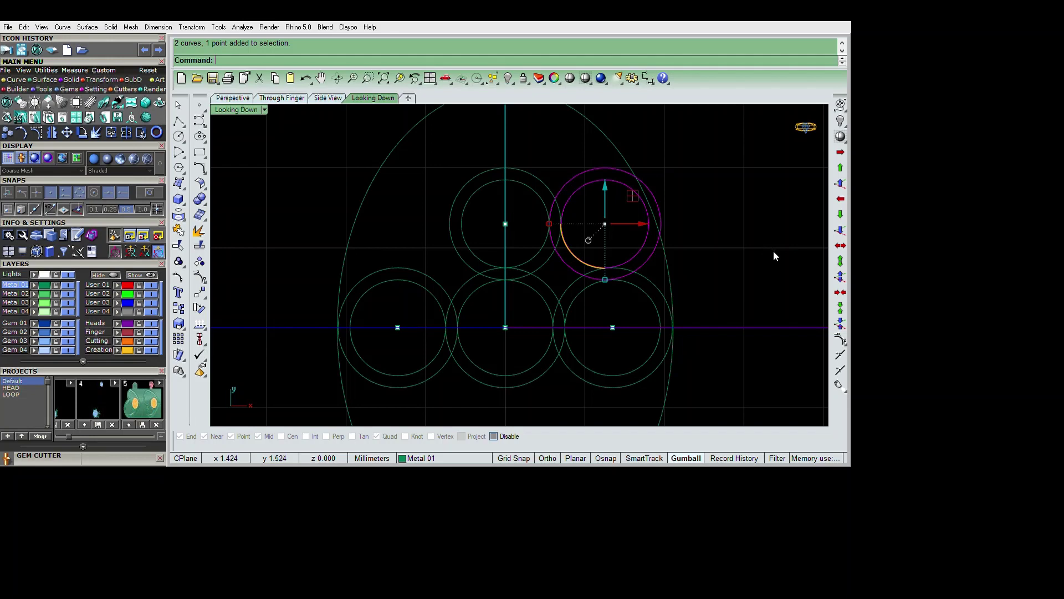
text(m)
key(Return)
click(670, 212)
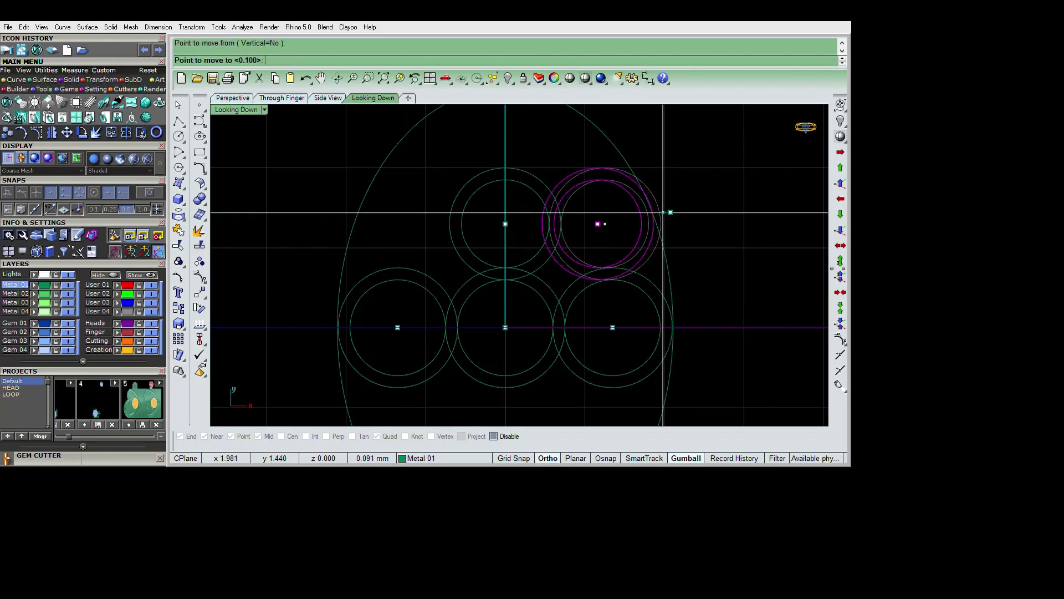
click(663, 212)
- Select the upper right circle pair and mirror it about the origin
click(656, 230)
scroll(700, 281, down, 2)
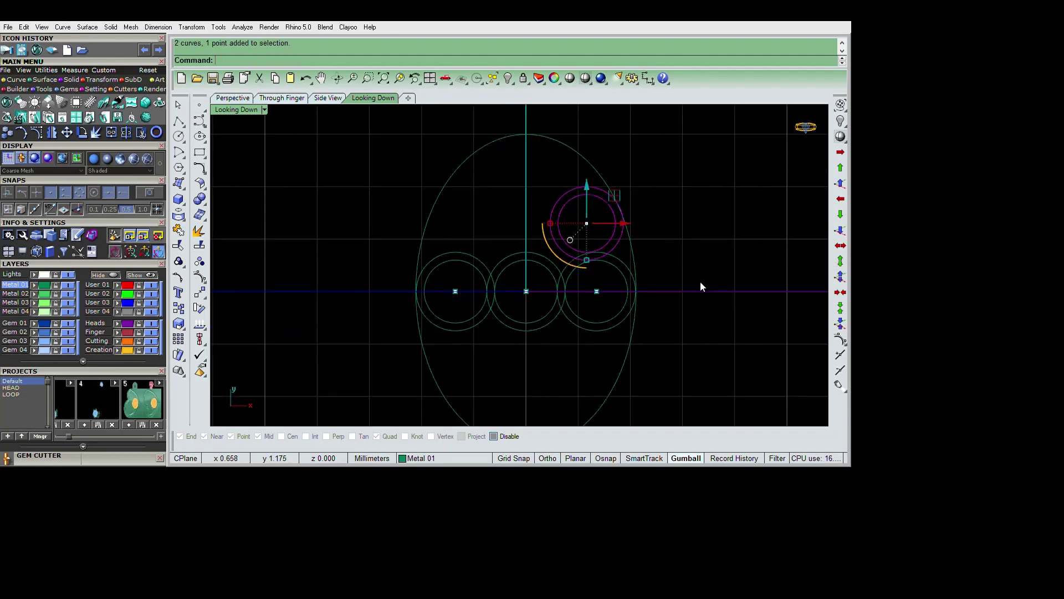
text(Mirror)
key(Return)
text(0)
key(Return)
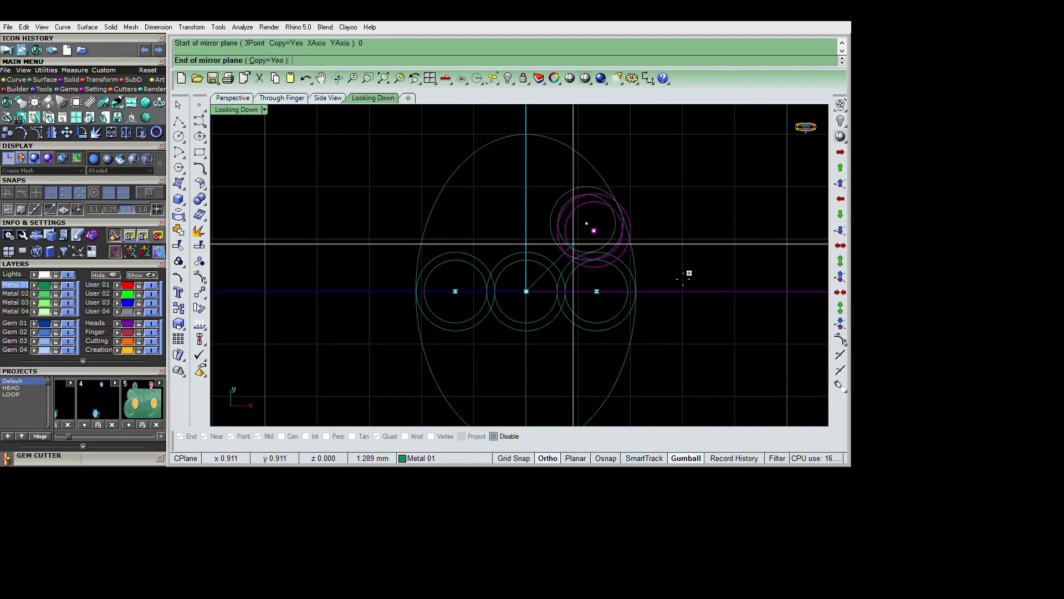
- Draw a top-centre gem circle by its diameter and offset it into a concentric ring
click(674, 274)
click(178, 136)
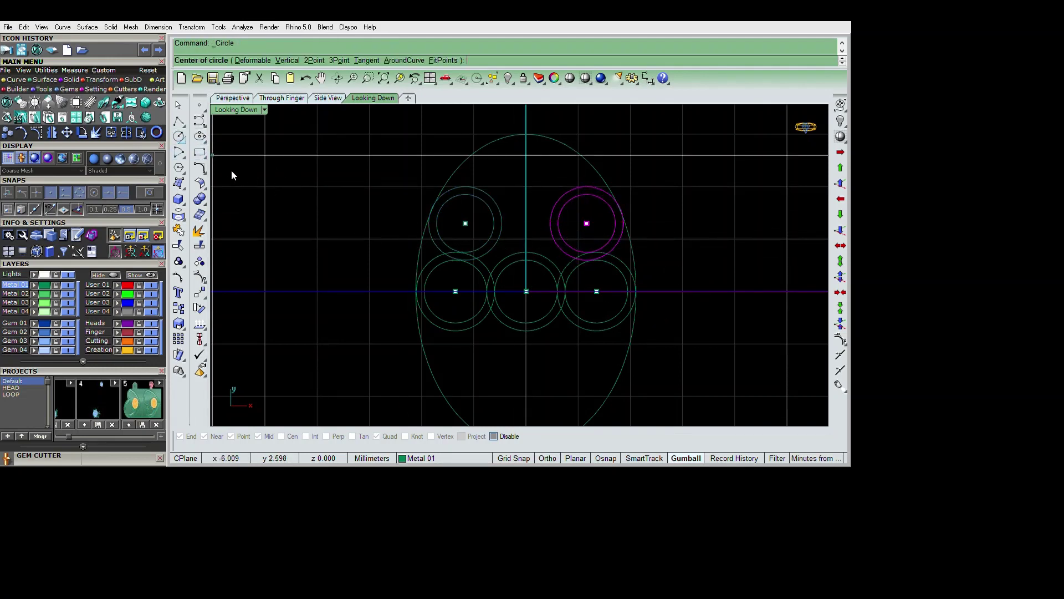
click(314, 59)
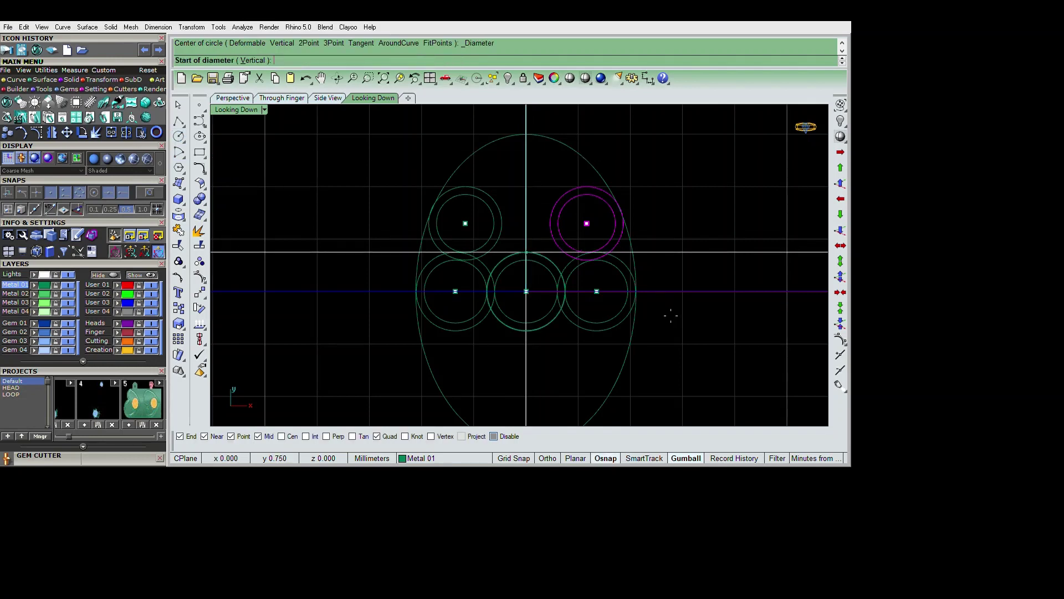
click(526, 253)
click(660, 248)
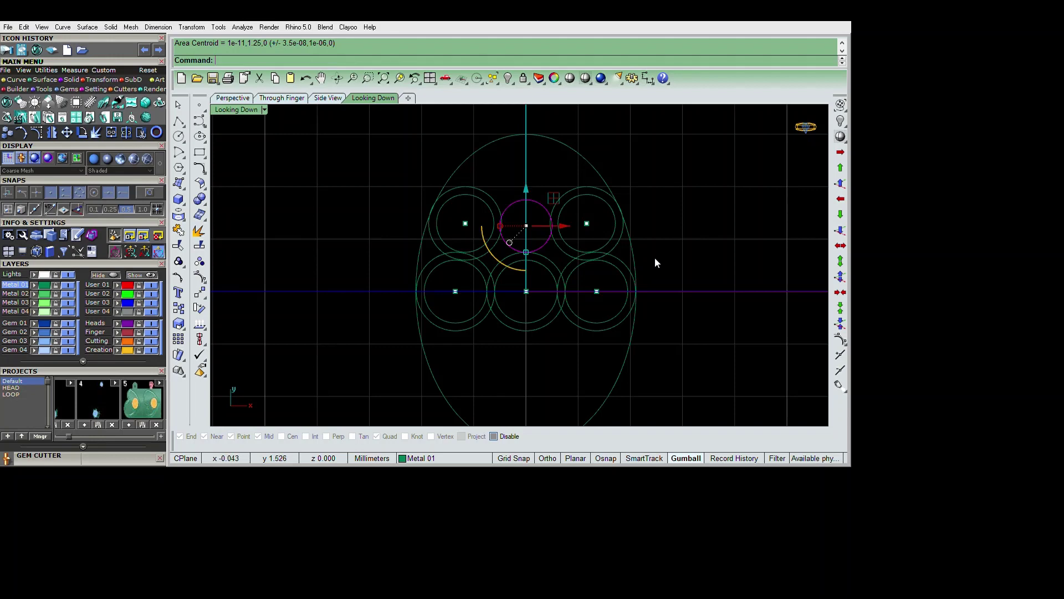
click(574, 191)
- Move the pair of top-centre circles into position
drag(449, 133, 579, 291)
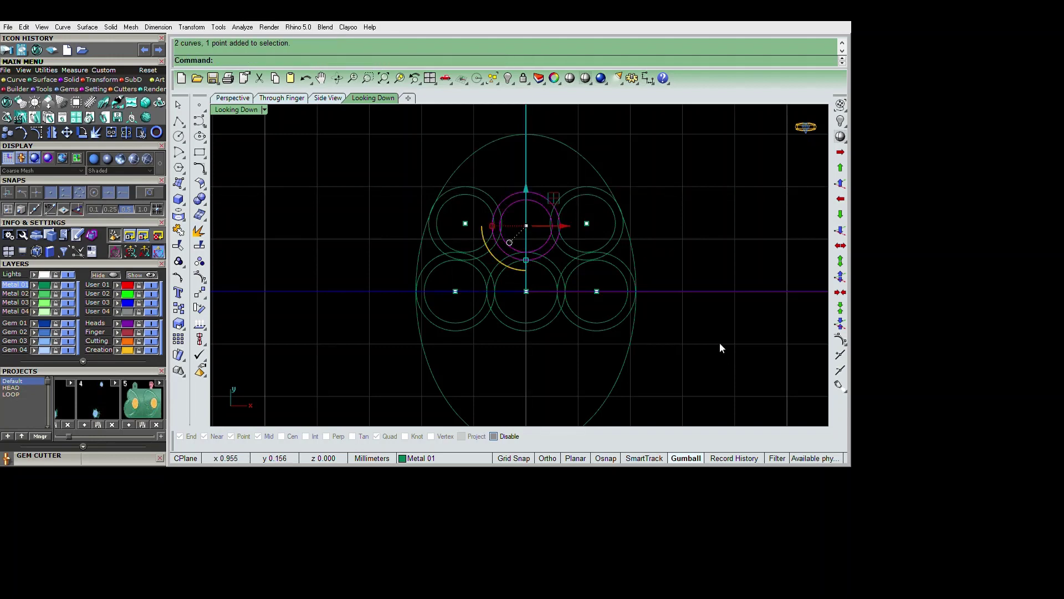
key(m)
key(Return)
scroll(546, 246, up, 2)
click(552, 238)
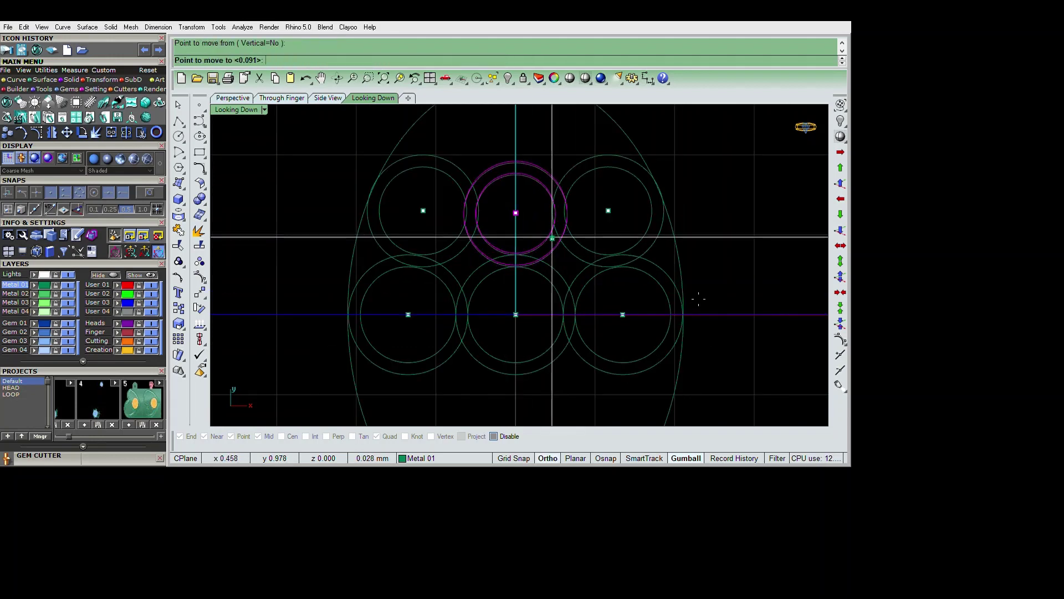
key(Return)
- Nudge the upper-right circles snugly into place and delete the upper-left gem circle
key(ctrl+z)
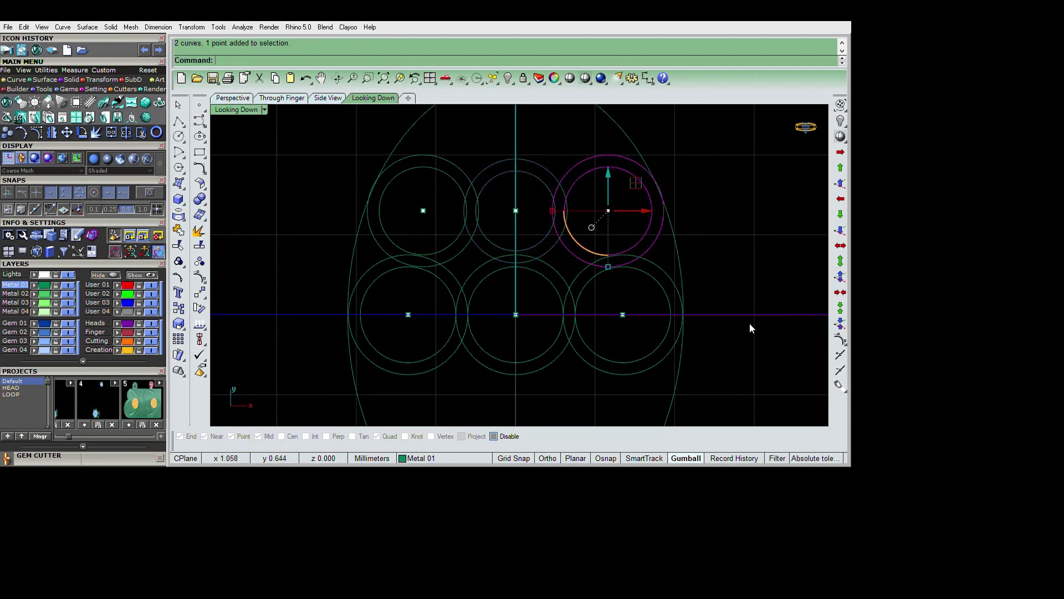
key(Return)
click(633, 244)
key(Return)
scroll(745, 314, down, 2)
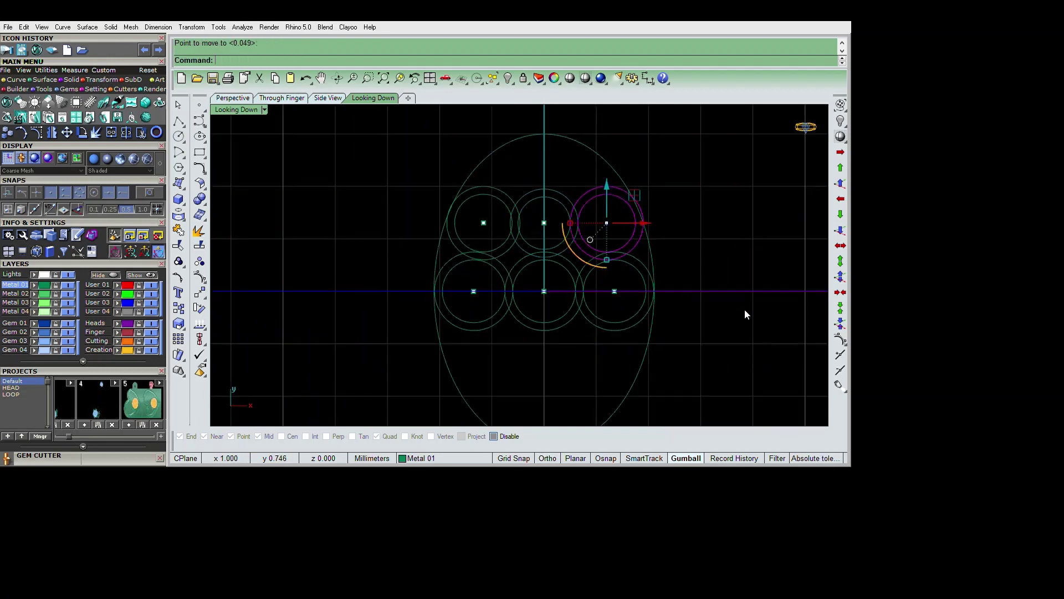
key(ctrl+z)
key(ctrl+z)
key(ctrl+z)
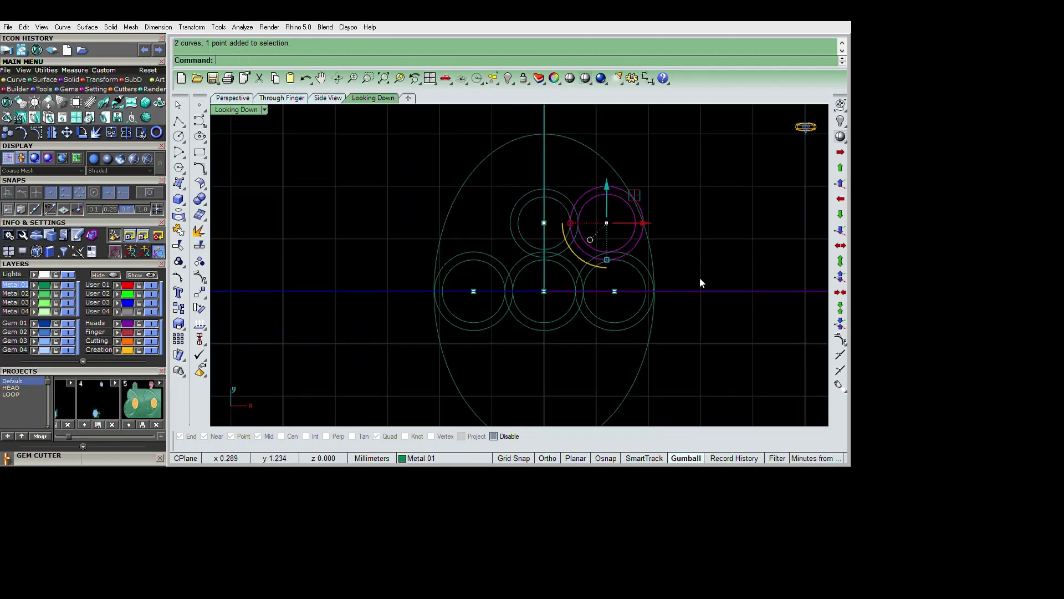
text(mirror)
key(Return)
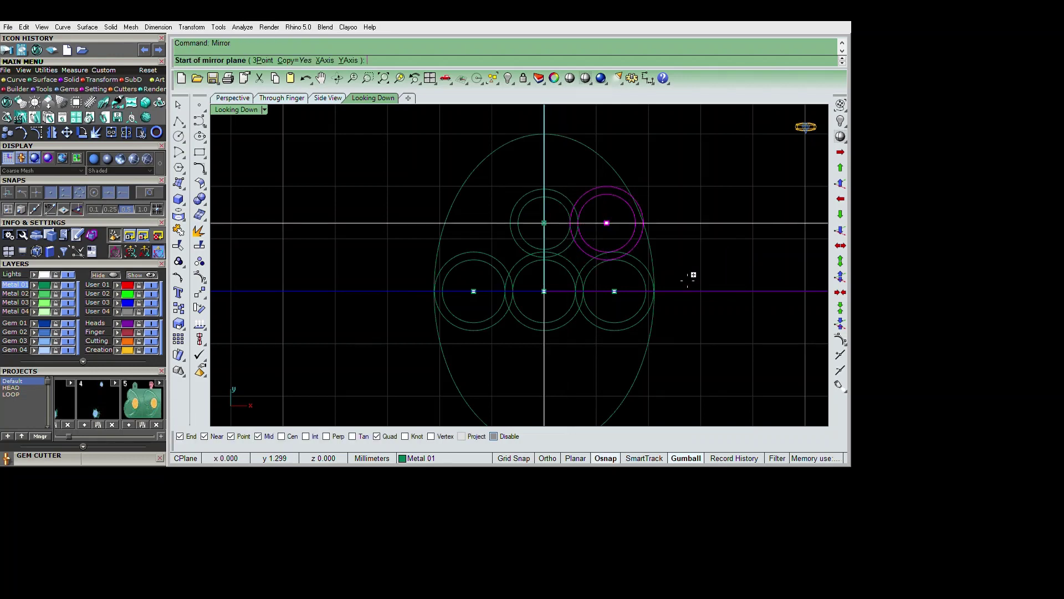
- Mirror the upper-right circle pair left across the vertical axis, starting the plane at 0
text(0)
key(Return)
click(686, 234)
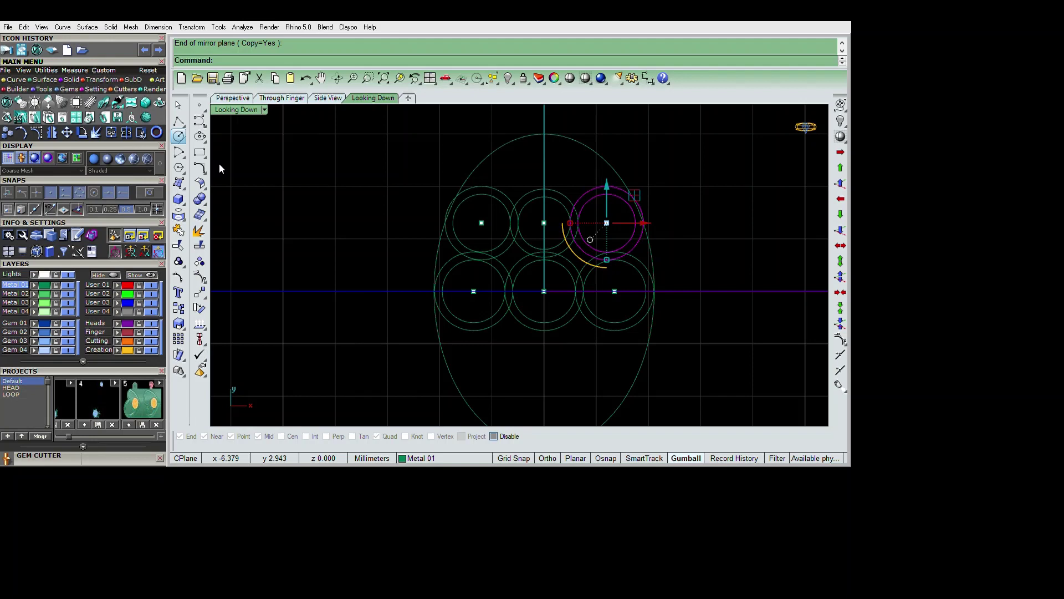
scroll(687, 228, up, 2)
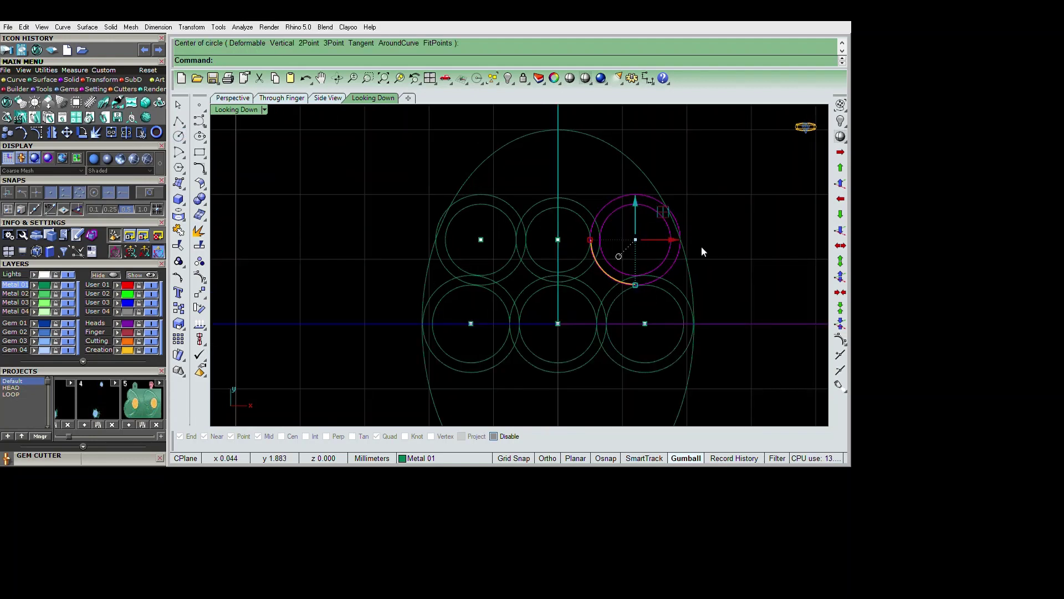
- Try copying the middle upper gem circles, then cancel
key(ctrl+z)
scroll(670, 255, down, 2)
text(copy)
key(Return)
click(682, 284)
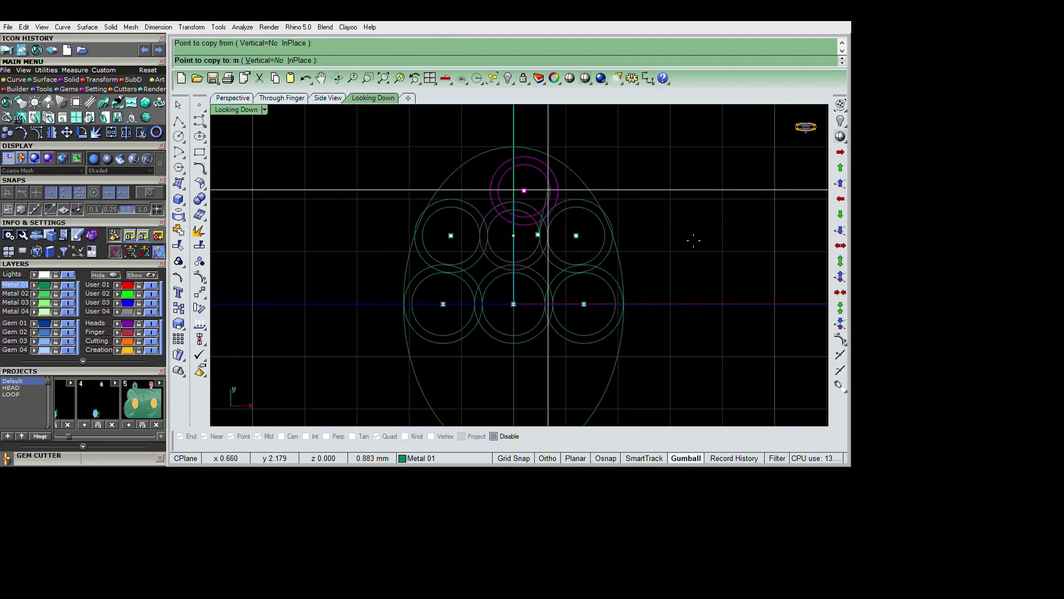
scroll(691, 240, up, 1)
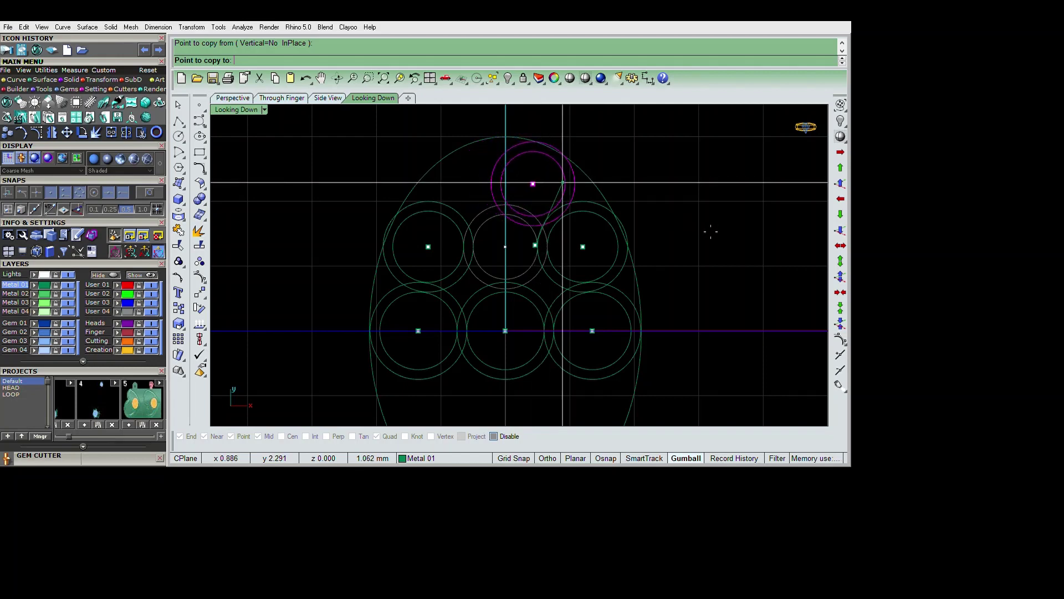
click(178, 136)
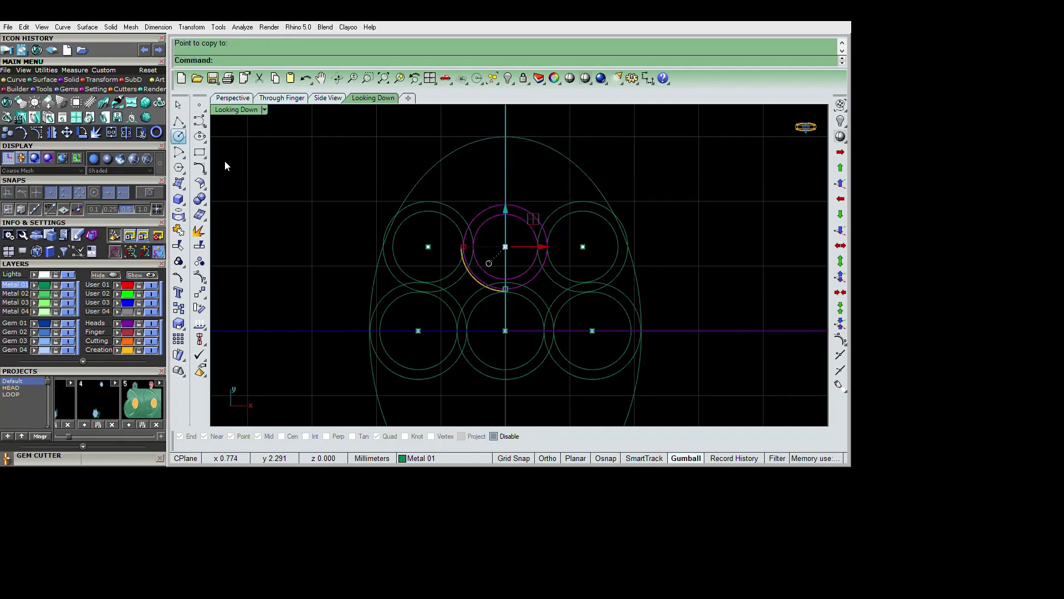
- Draw a 1.1 gem circle above the middle gem and offset it outward
click(680, 230)
key(Return)
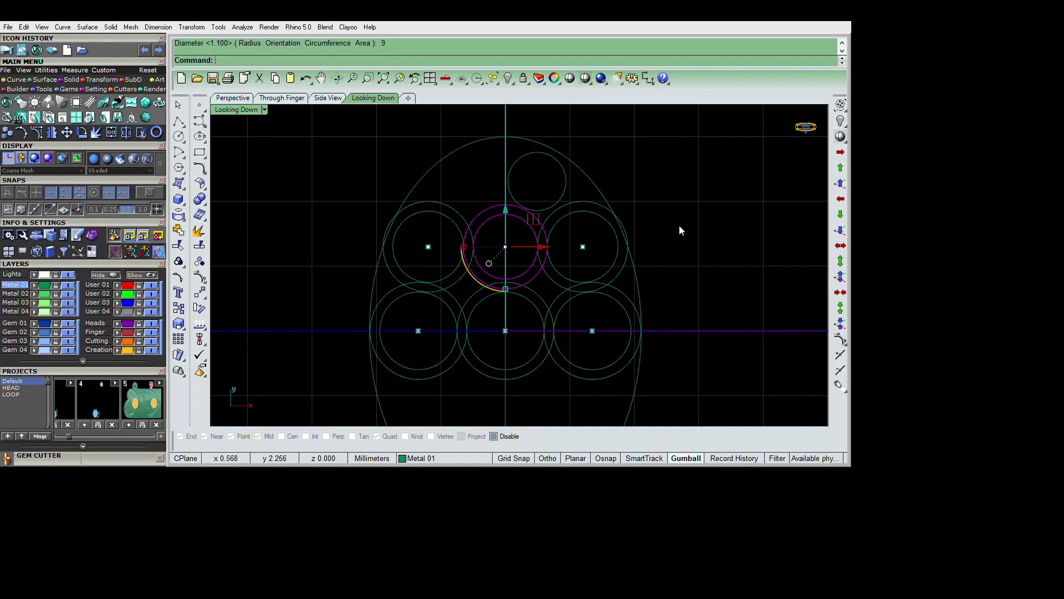
scroll(701, 219, up, 2)
scroll(720, 233, up, 2)
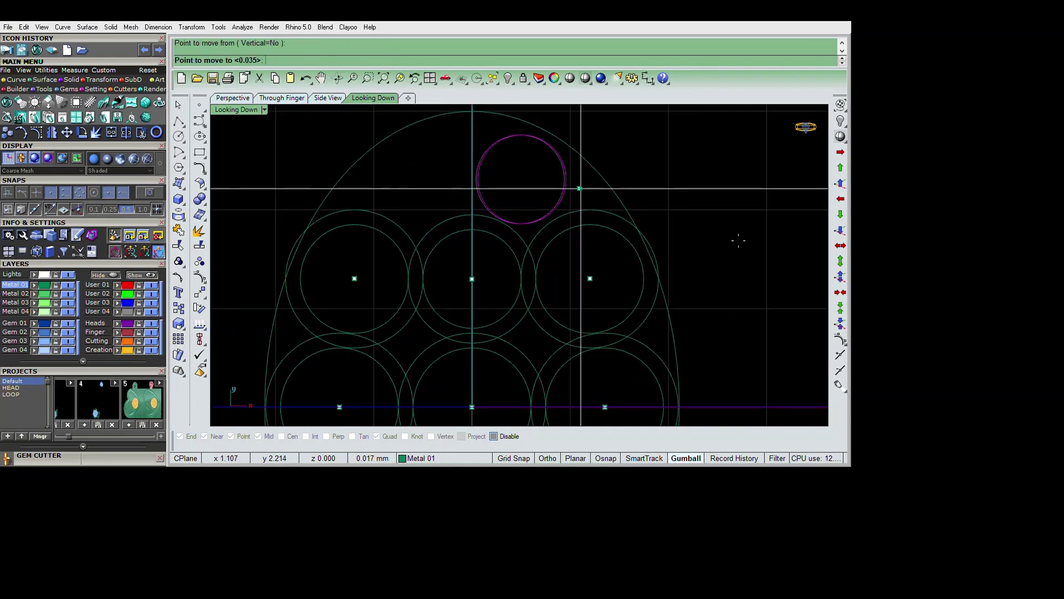
text(a)
key(Return)
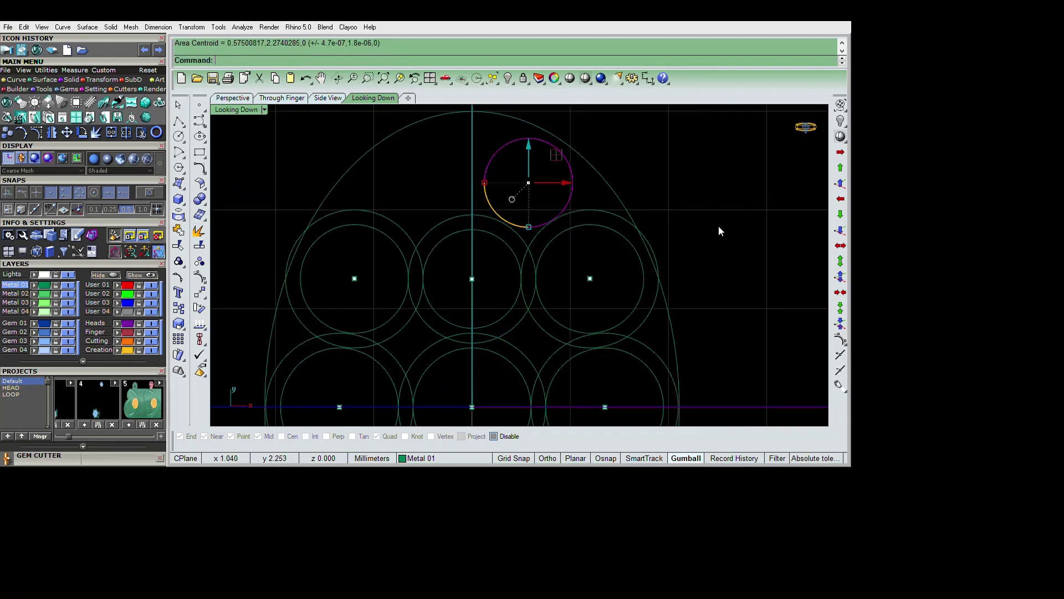
text(o)
click(726, 202)
scroll(639, 222, down, 2)
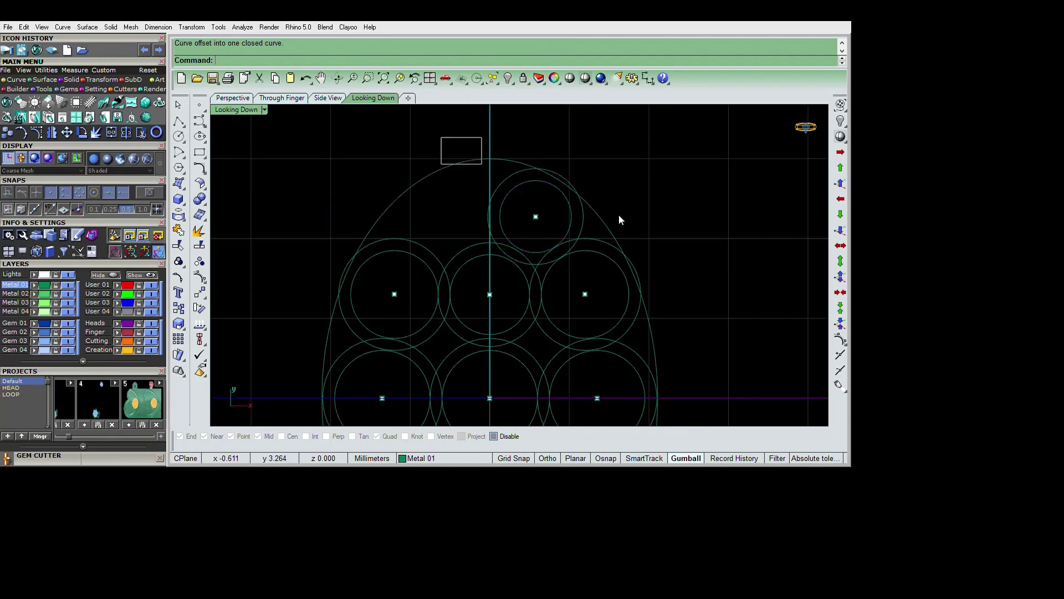
- Move the top circle pair to sit snugly against the gems below
drag(482, 162, 589, 271)
scroll(691, 322, up, 3)
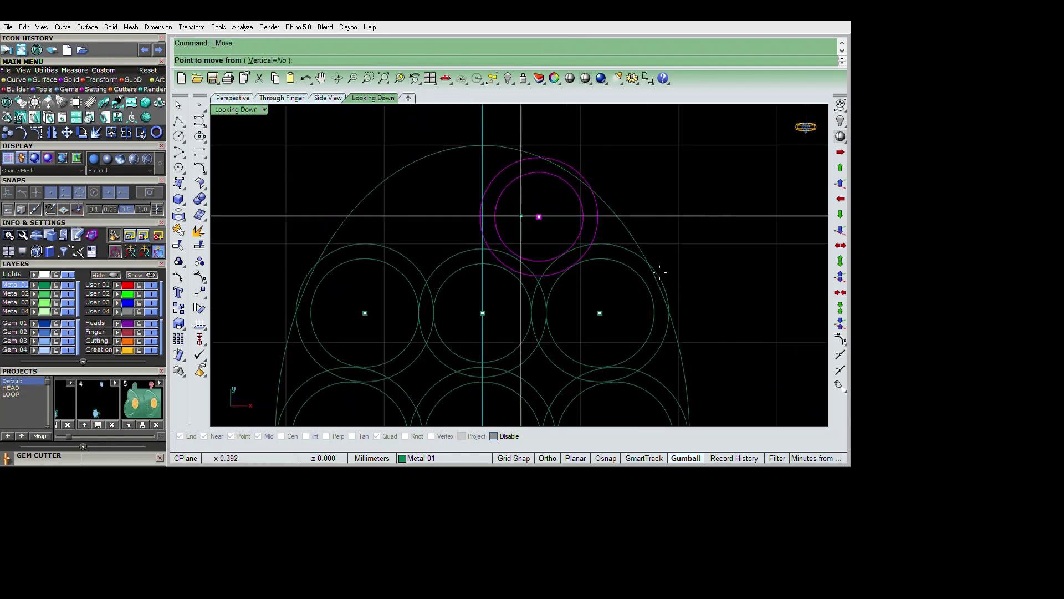
key(Return)
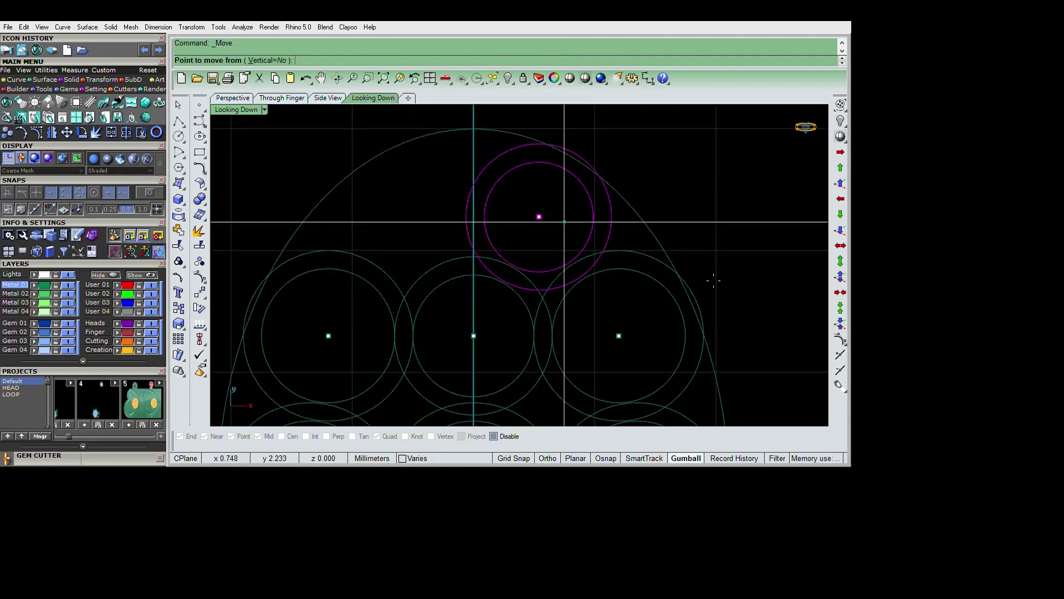
click(706, 273)
key(Return)
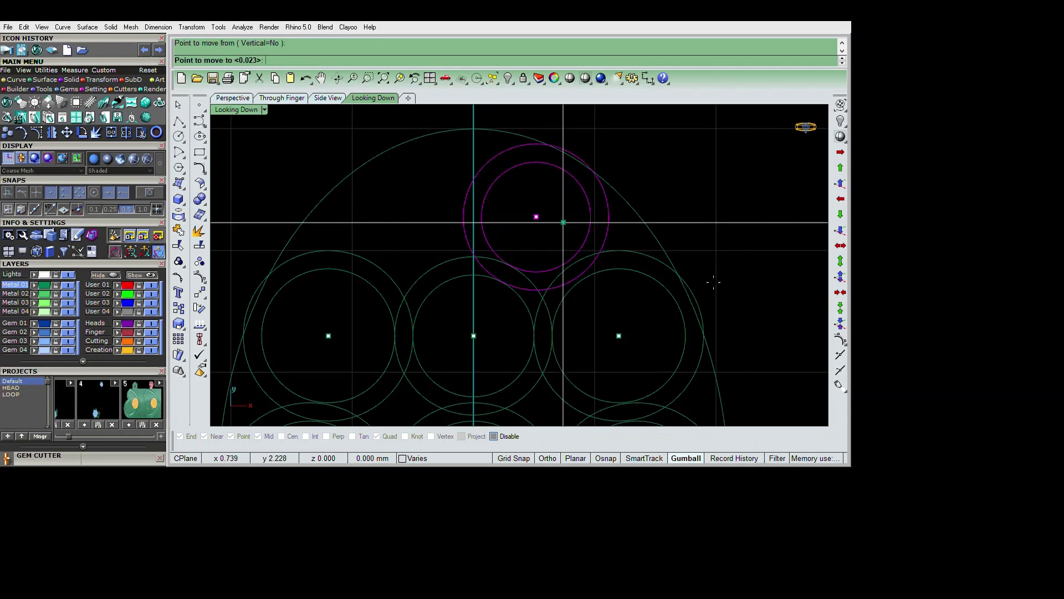
click(700, 276)
scroll(667, 255, down, 4)
- Mirror the top circle pair left across the centre axis
text(Mirror)
key(Return)
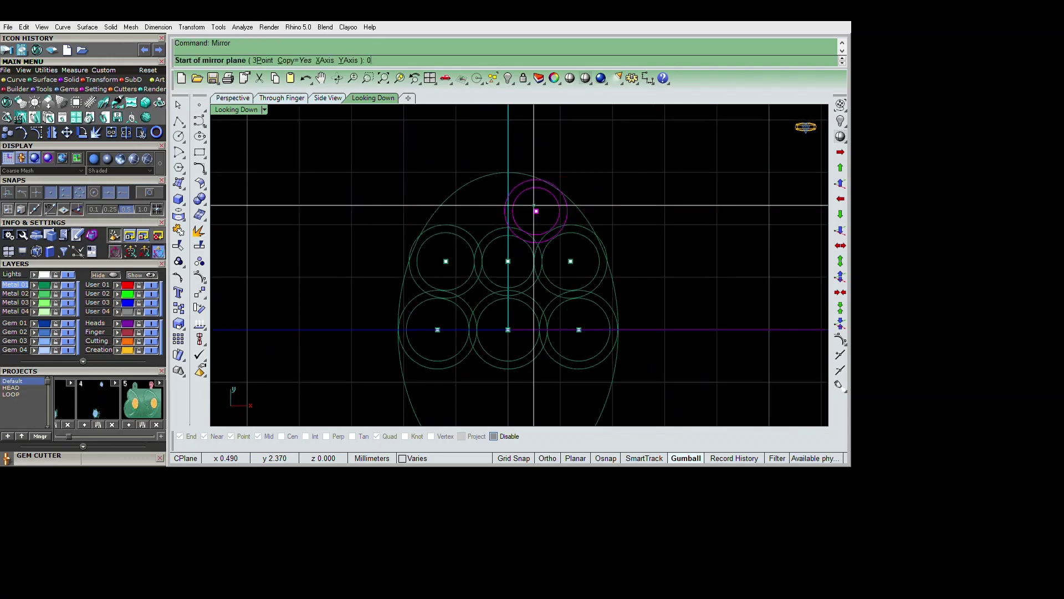
click(679, 249)
click(753, 328)
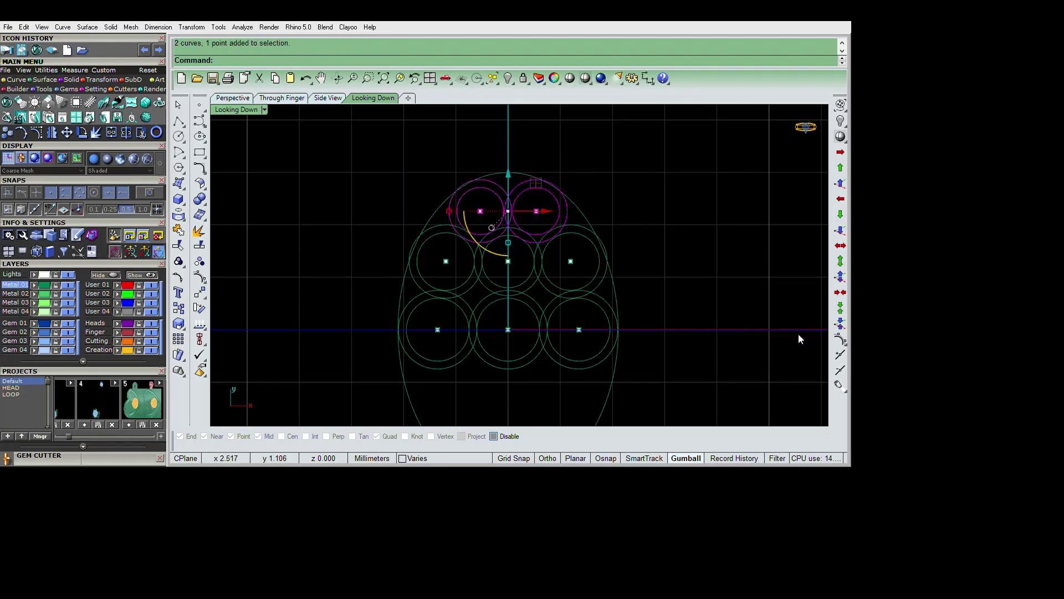
- Mirror the upper circle rows downward across the horizontal axis
drag(401, 212, 621, 302)
key(Return)
text(0)
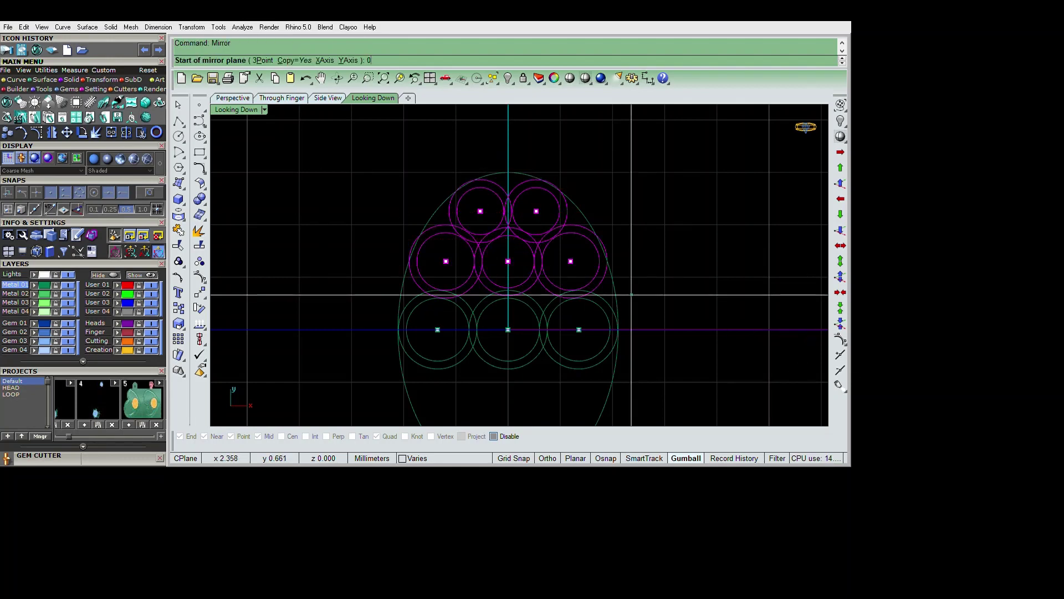
key(Return)
click(766, 364)
scroll(647, 339, down, 3)
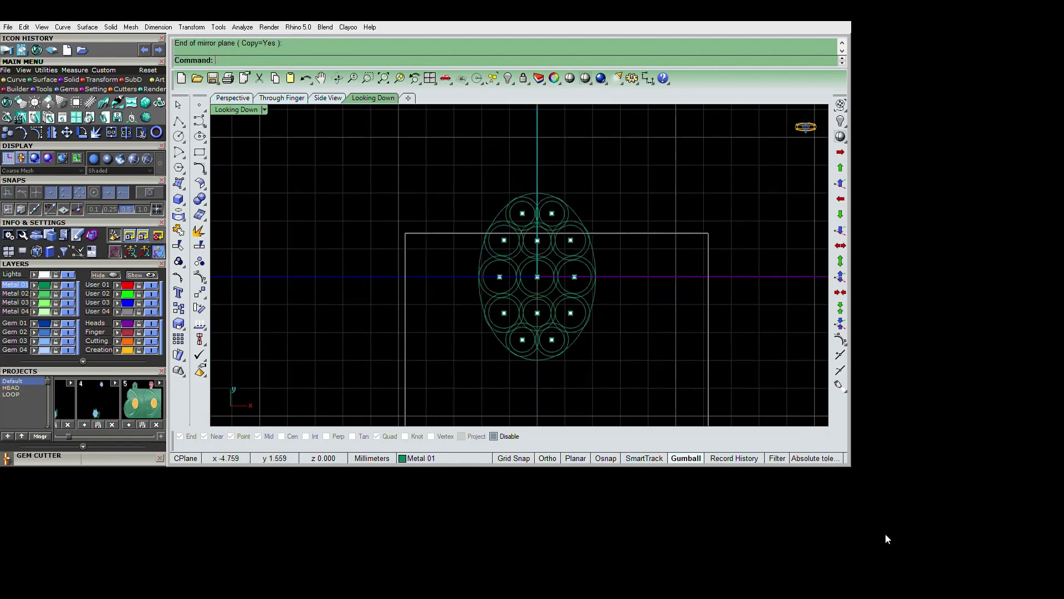
- Scale the outer oval slightly larger with the gumball so it encloses the gems
drag(406, 234, 709, 425)
key(ctrl+a)
right_drag(760, 294, 750, 327)
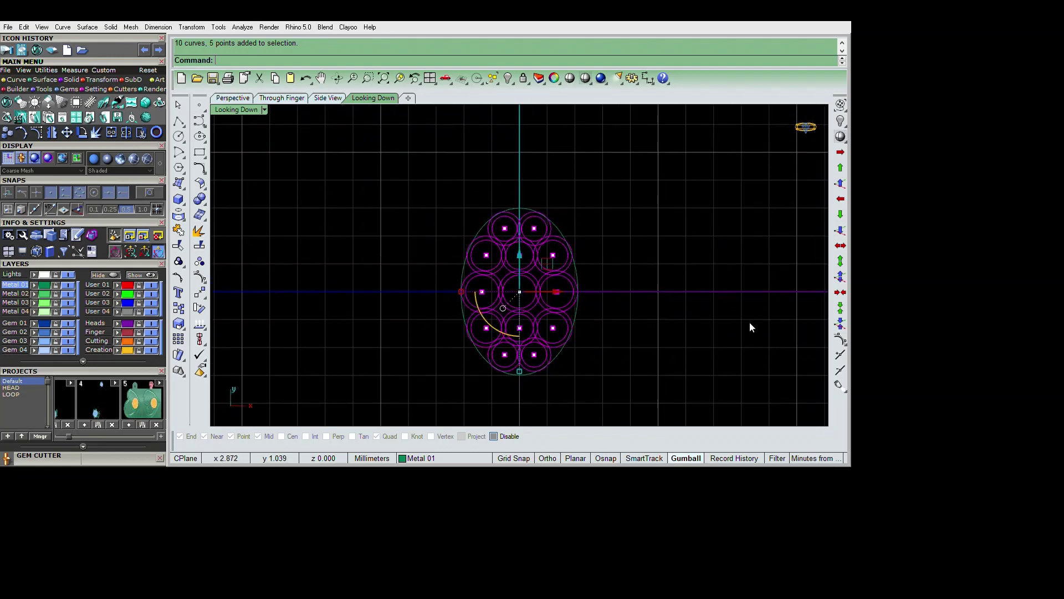
key(Escape)
click(548, 365)
scroll(499, 371, up, 3)
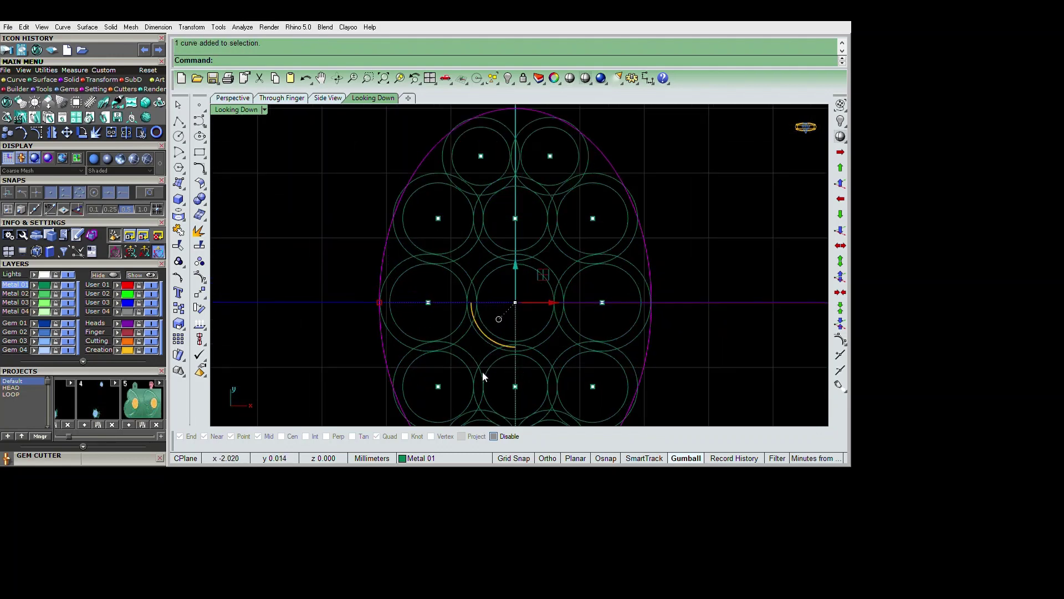
drag(379, 302, 375, 302)
click(468, 376)
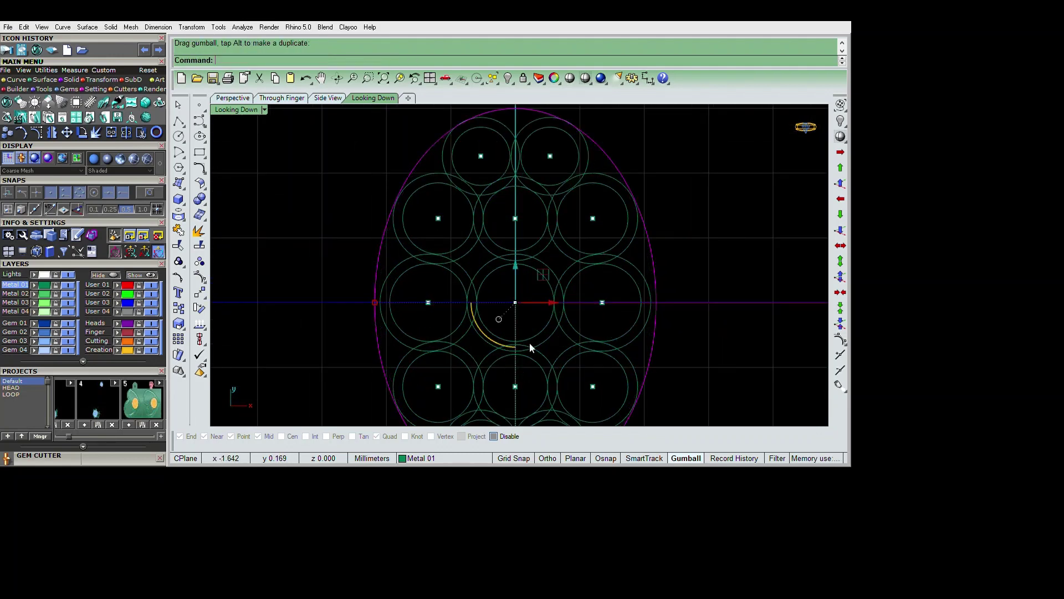
scroll(530, 342, down, 3)
- Restore the four viewports and maximize the Perspective view
key(ctrl+l)
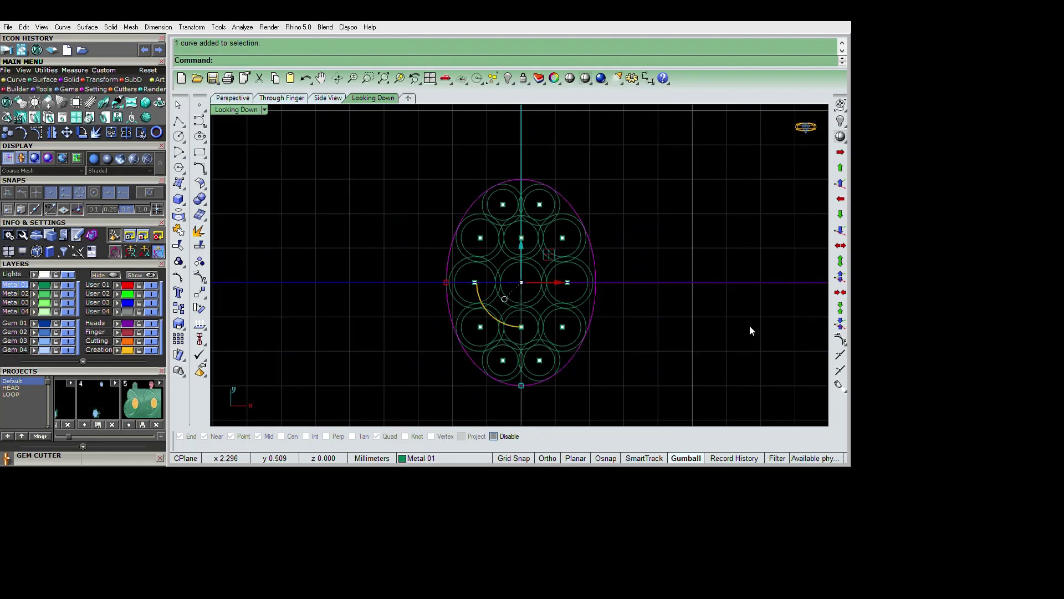
scroll(755, 330, down, 3)
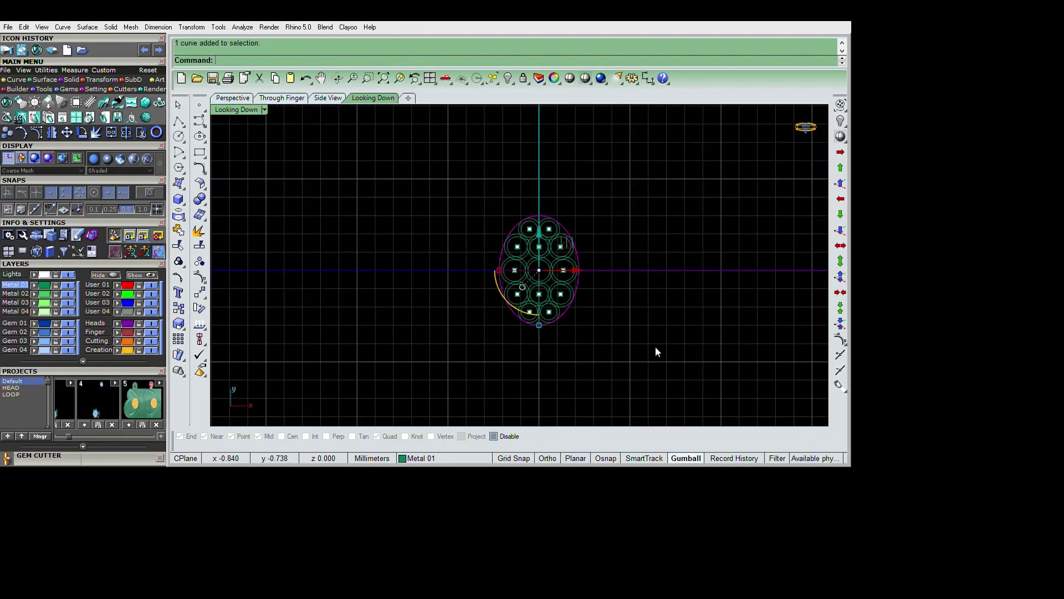
scroll(674, 347, up, 2)
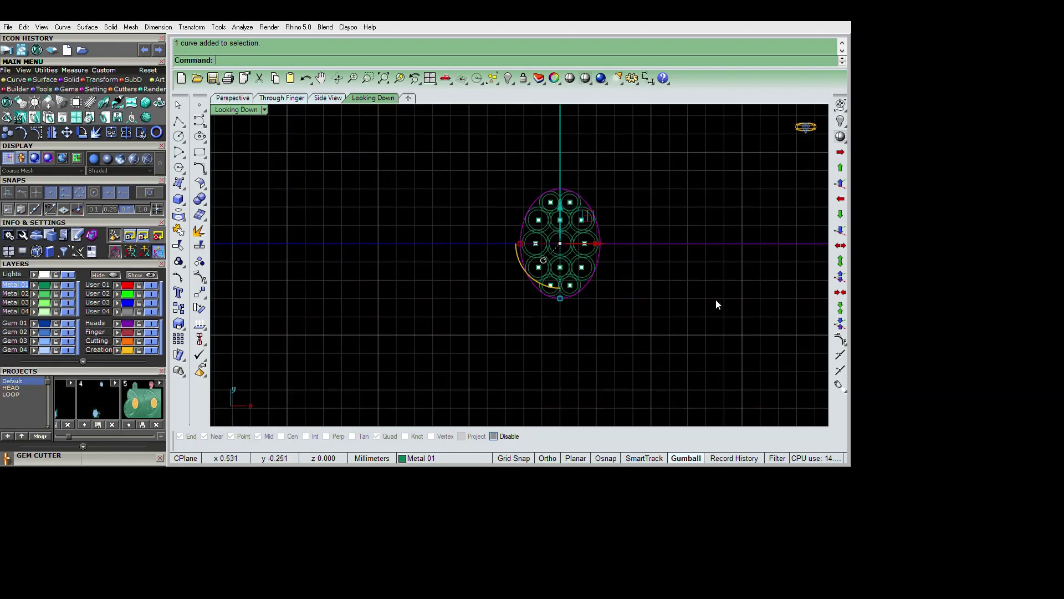
key(Escape)
key(ctrl+m)
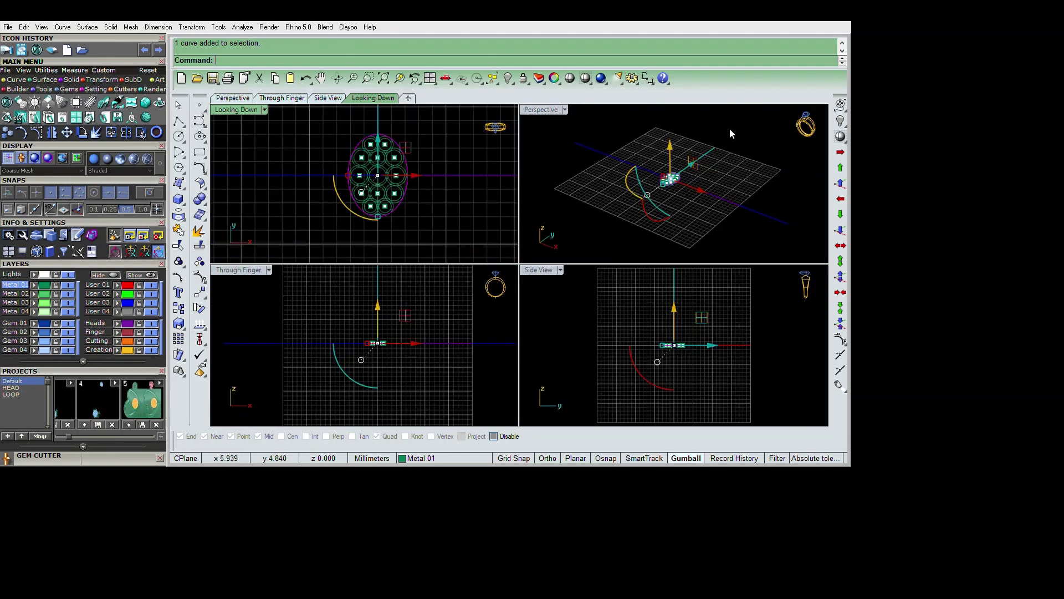
right_click(687, 136)
- Extrude the outer oval one-sided -0.8 into a solid slab and select it
scroll(664, 298, up, 5)
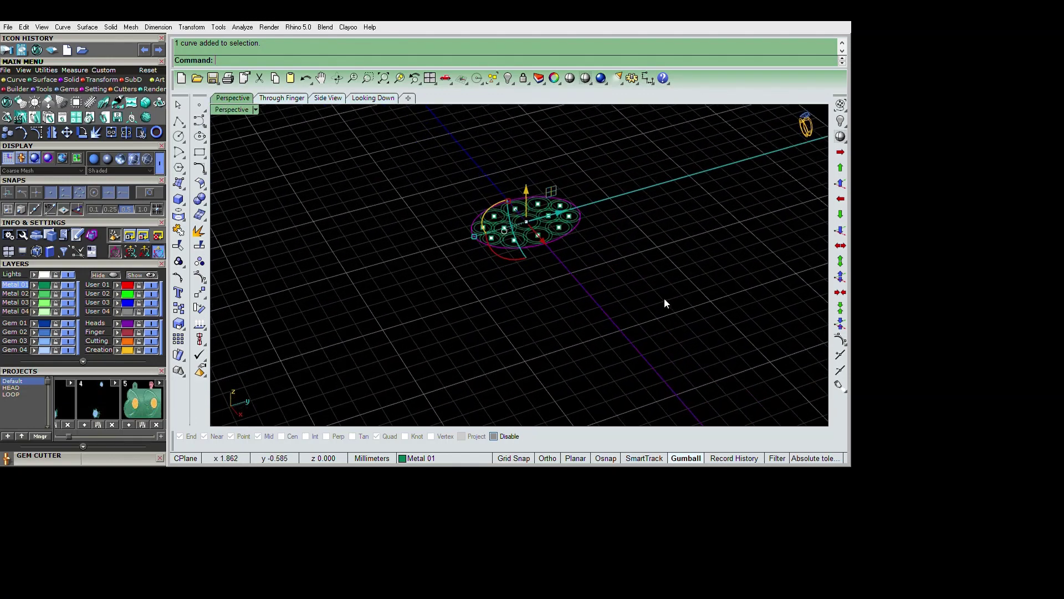
text(e)
key(Return)
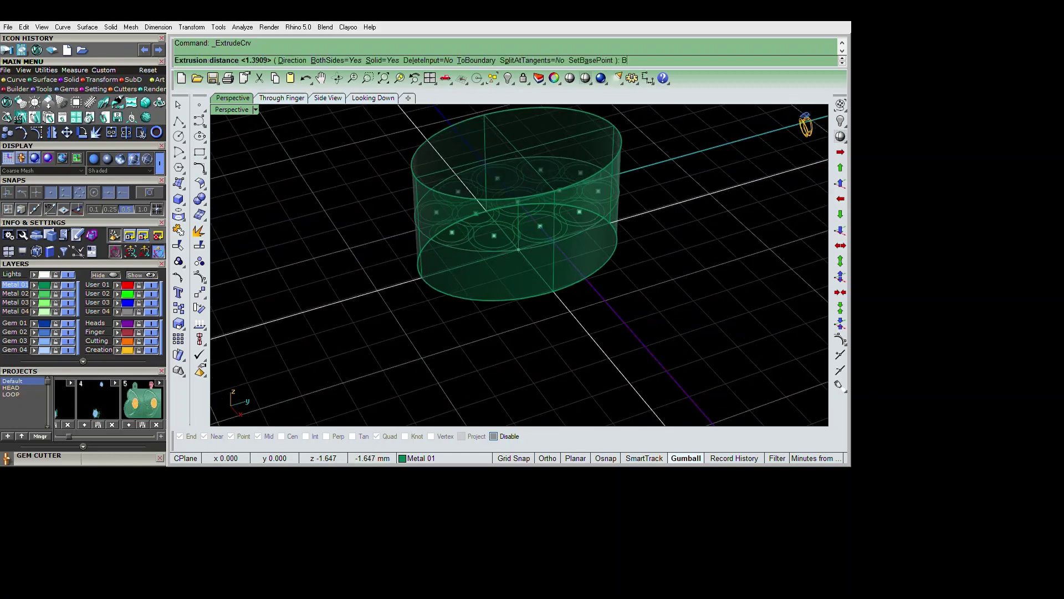
key(Return)
text(-.8)
key(Return)
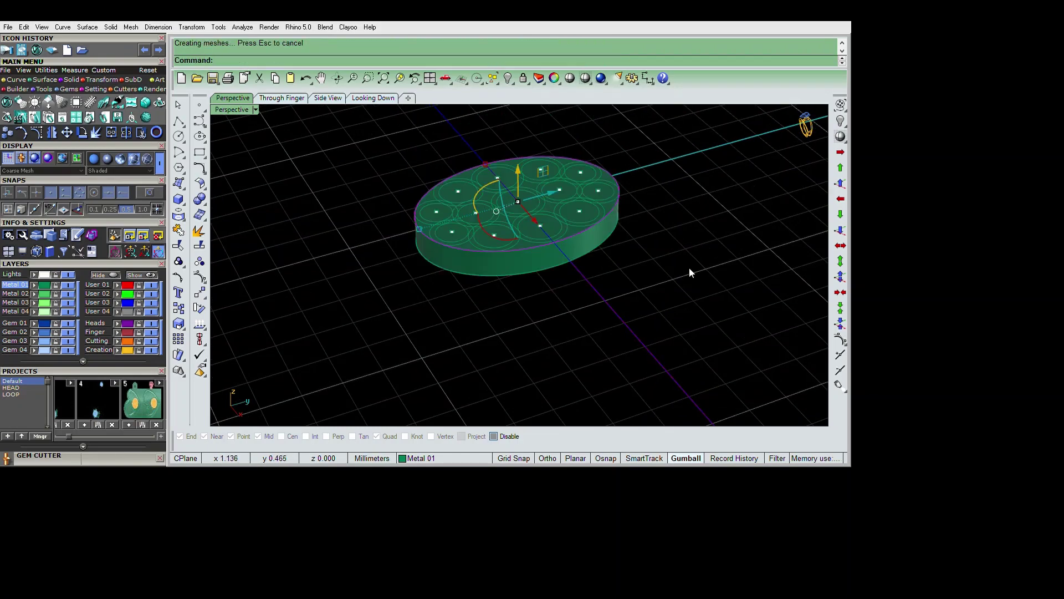
mouse_move(690, 267)
right_down()
mouse_move(744, 261)
mouse_move(737, 309)
right_up()
key(ctrl+a)
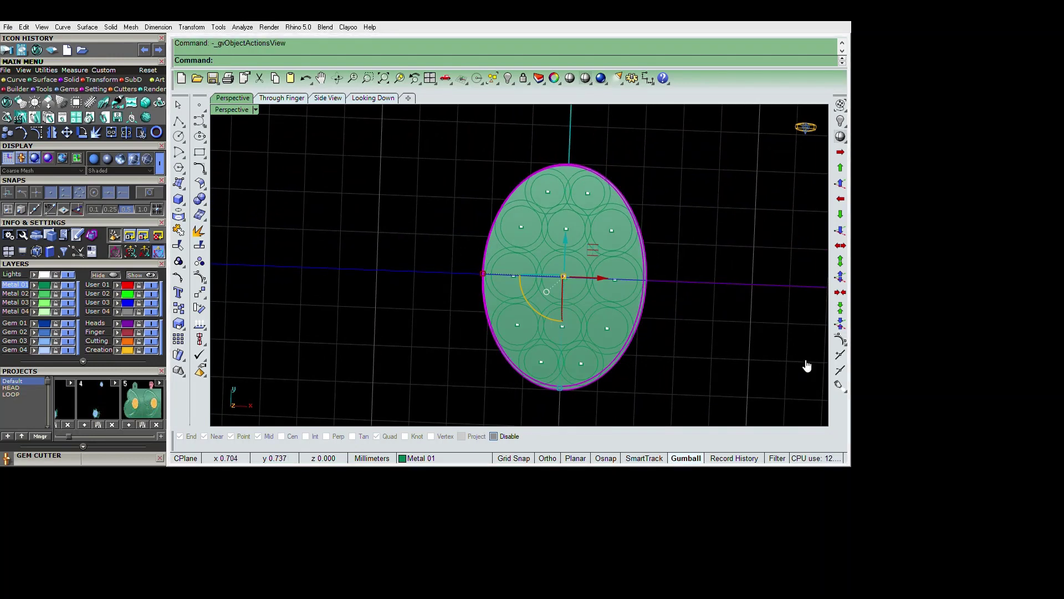
- Place round gems at the head's centre and in the left and right middle slots
click(724, 345)
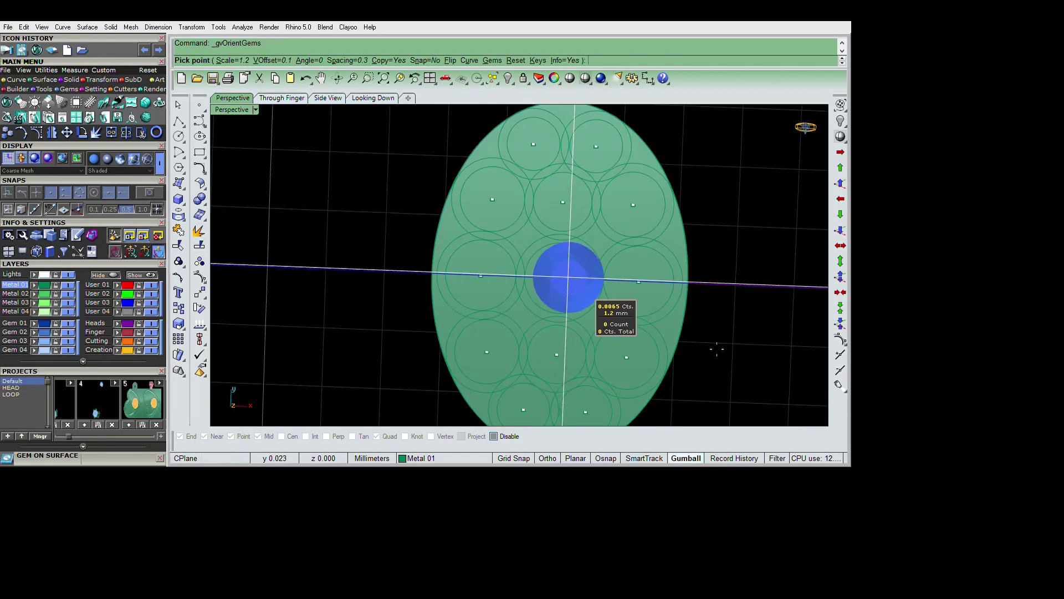
click(709, 348)
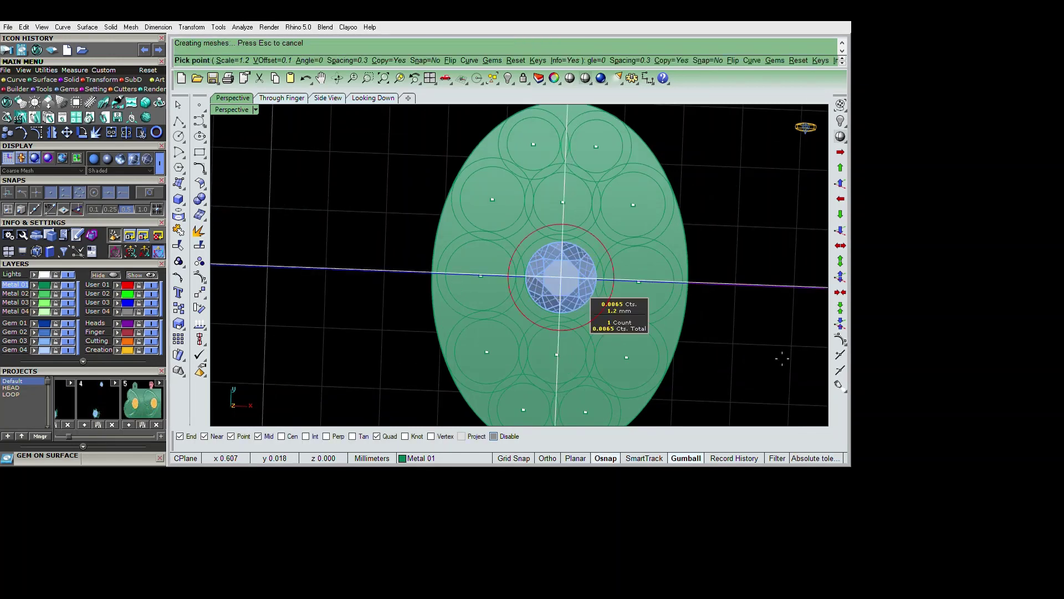
click(699, 351)
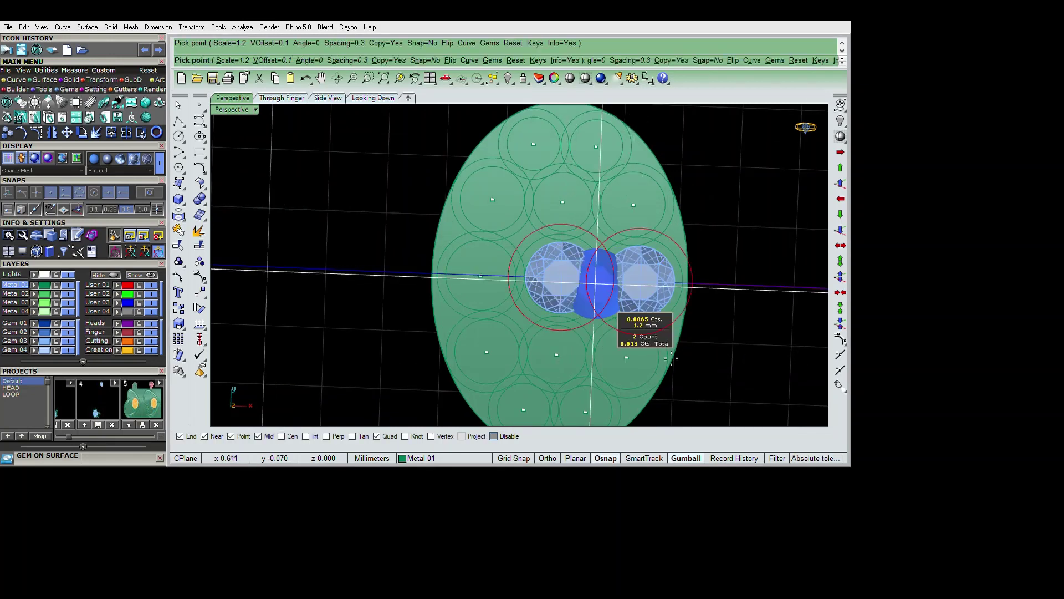
click(627, 350)
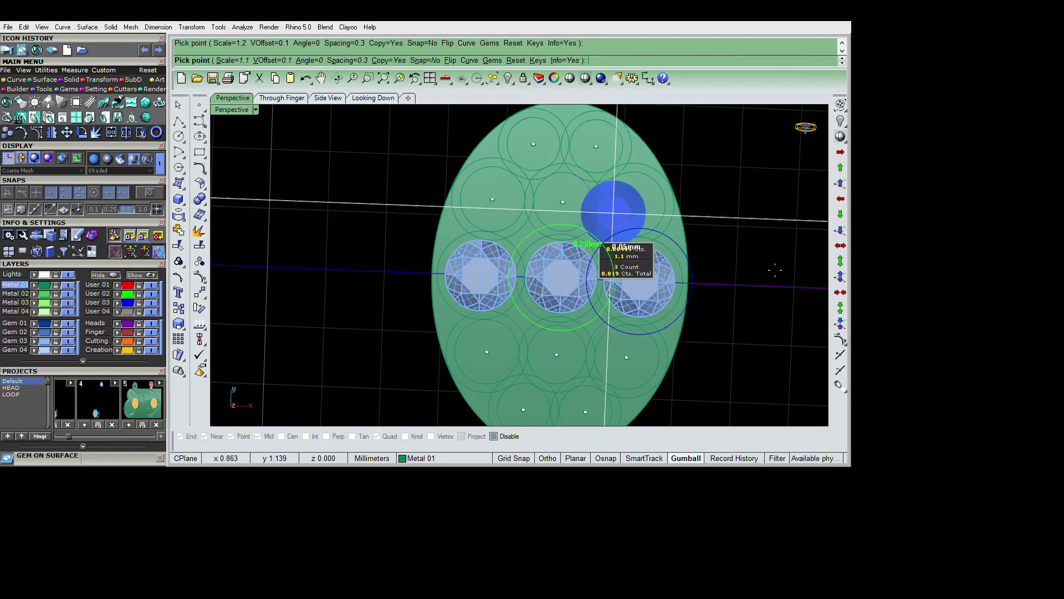
alt+scroll(791, 262, down, 1)
- Place gems in the upper right, upper middle, upper left and top slots
click(720, 255)
alt+scroll(712, 255, down, 1)
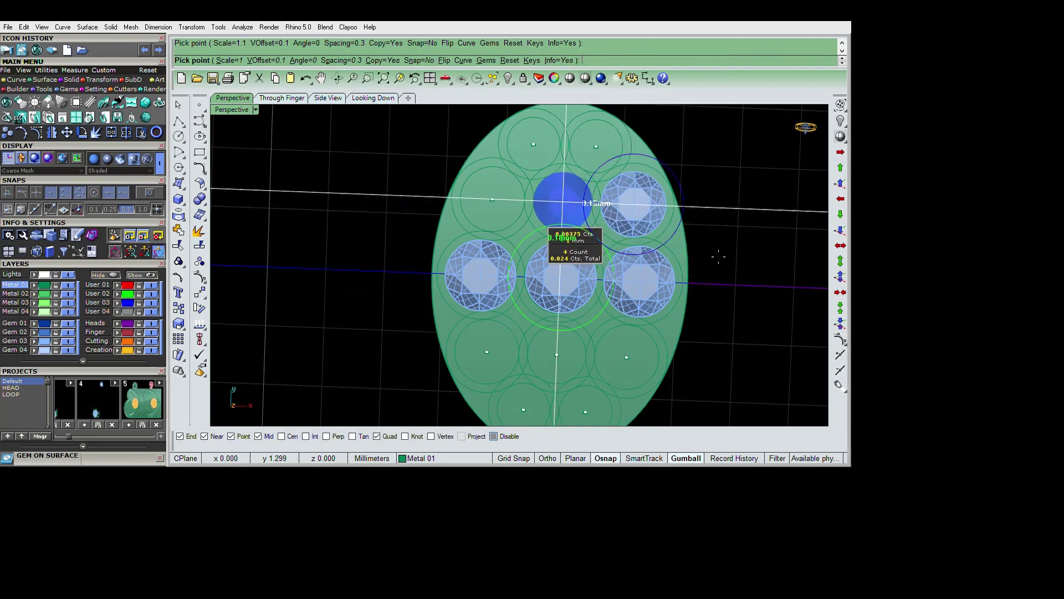
click(705, 256)
alt+scroll(628, 252, up, 1)
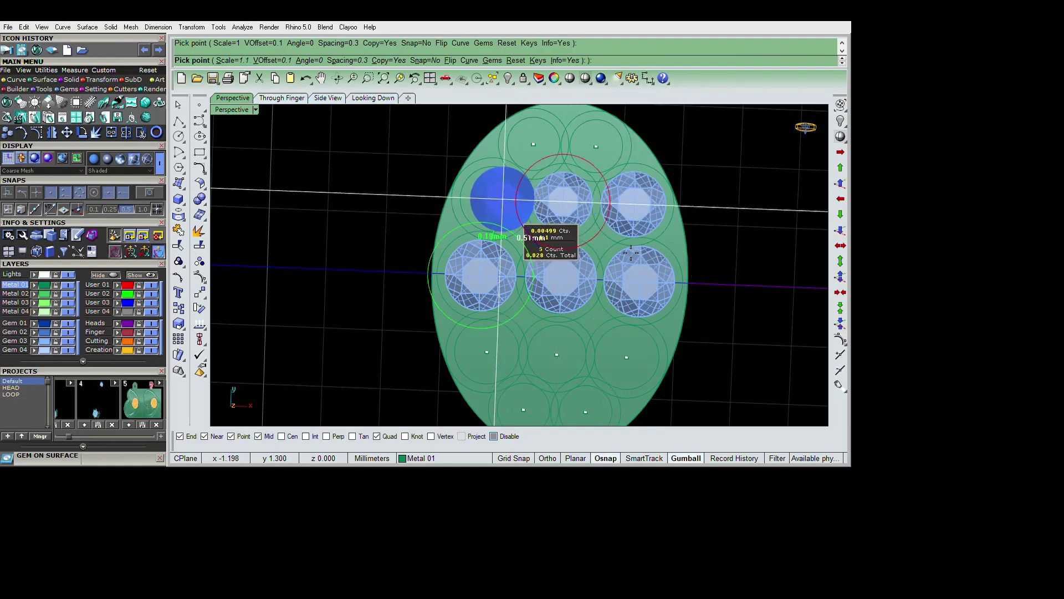
click(628, 252)
alt+scroll(671, 186, down, 1)
alt+scroll(672, 183, down, 1)
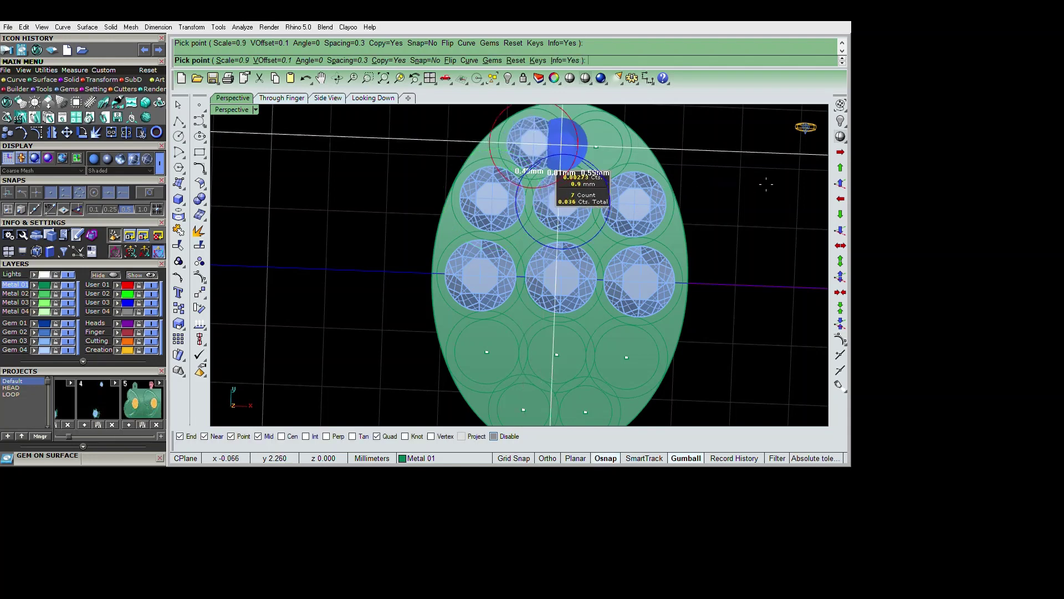
click(765, 180)
key(Return)
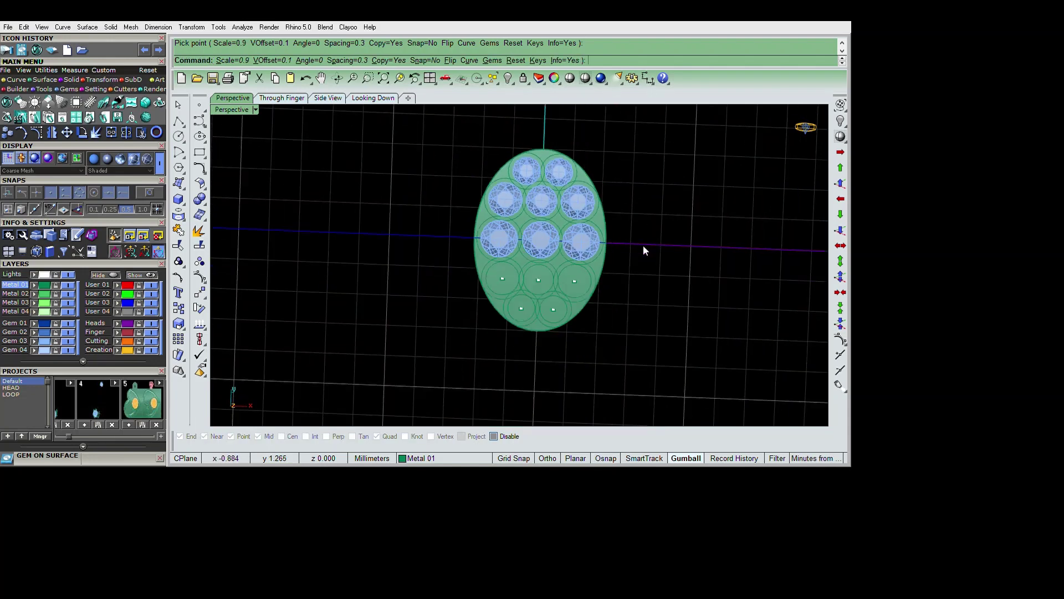
- Mirror the five upper gems into the lower slots of the head
drag(432, 142, 669, 236)
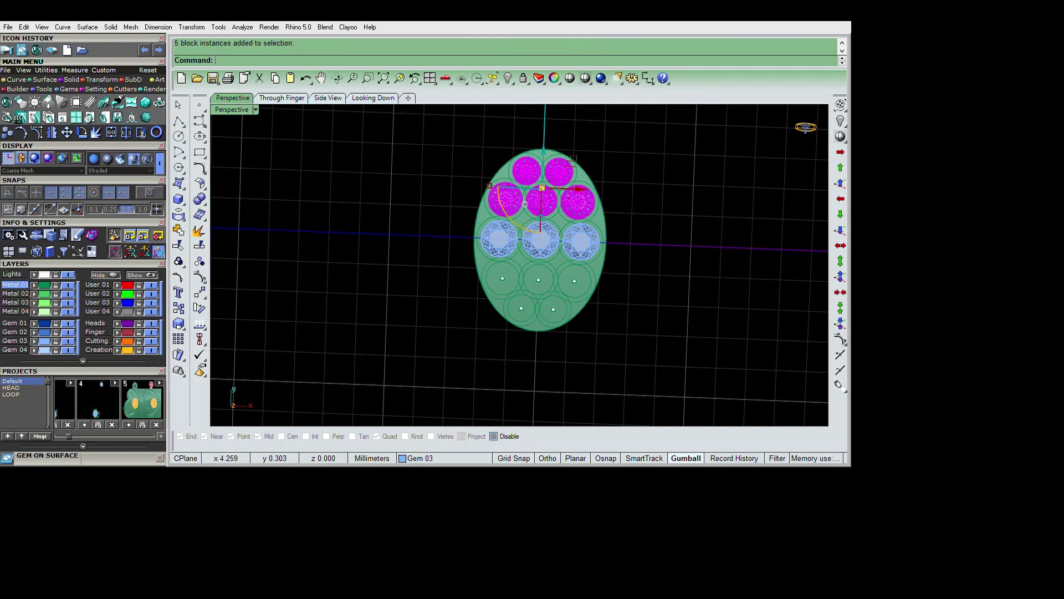
click(840, 293)
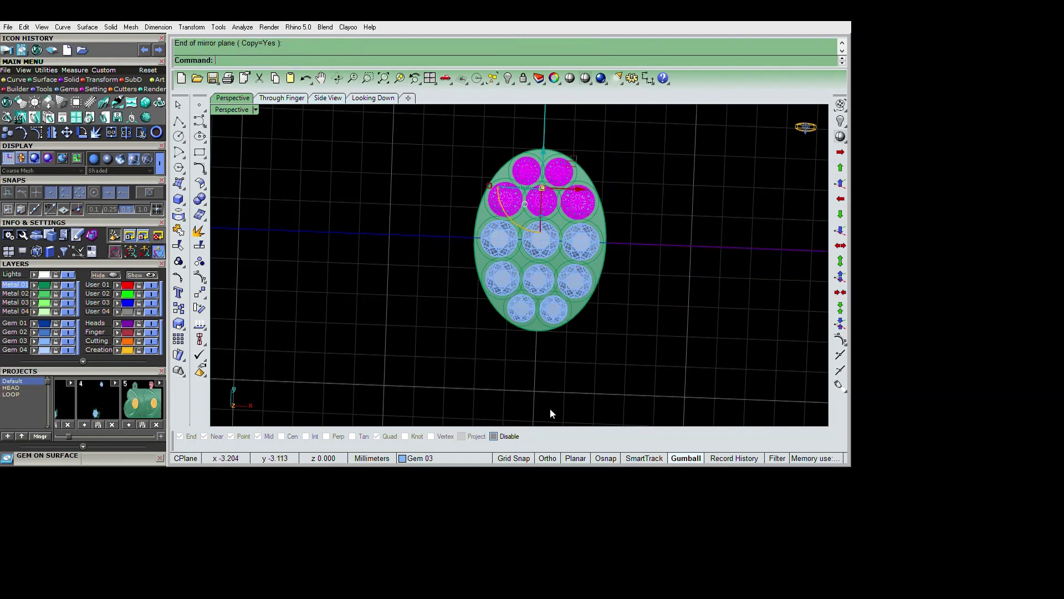
right_drag(734, 316, 760, 333)
scroll(734, 261, up, 5)
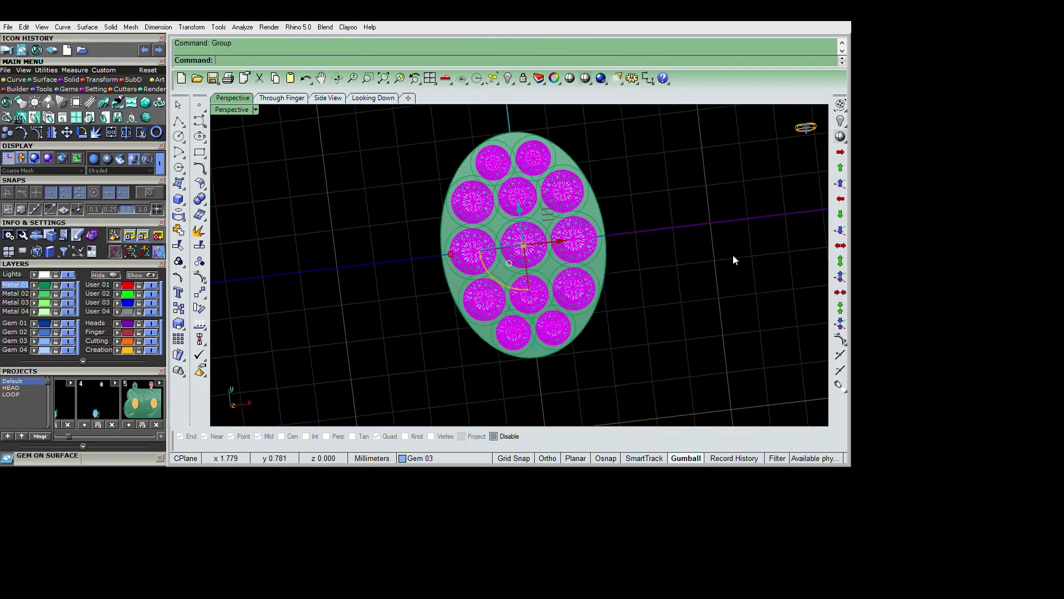
right_drag(740, 257, 756, 297)
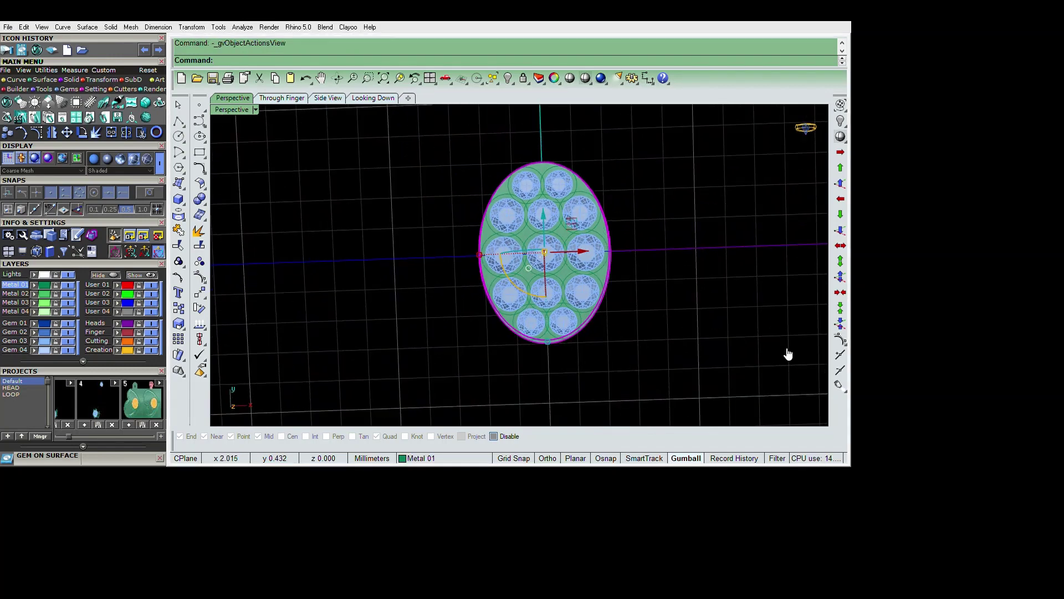
scroll(748, 287, up, 5)
- Place prong balls of varying sizes between the upper right gems
scroll(755, 289, up, 2)
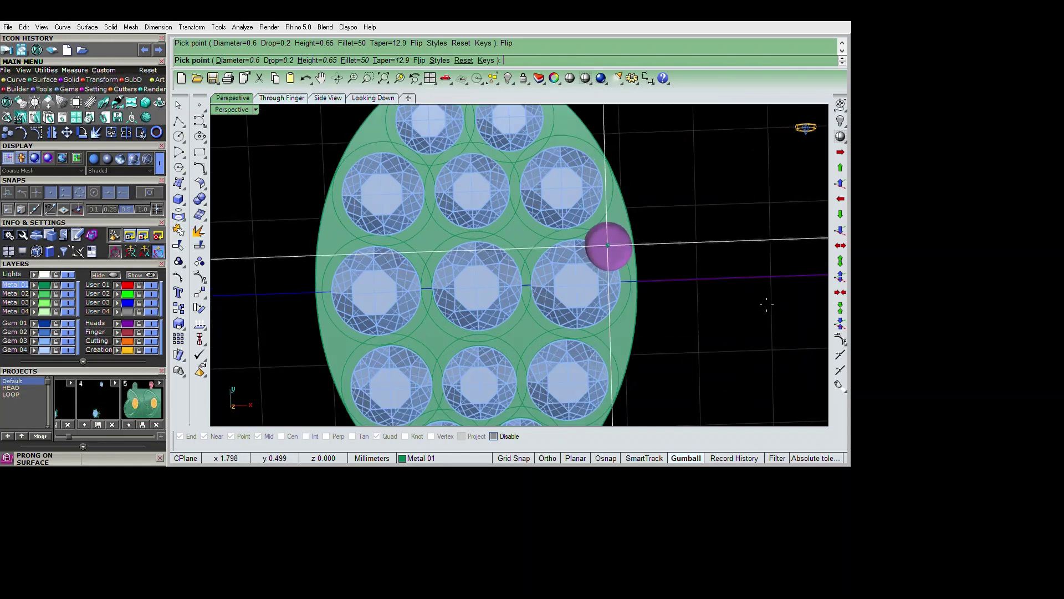
scroll(736, 290, up, 2)
text(Q)
scroll(760, 284, up, 2)
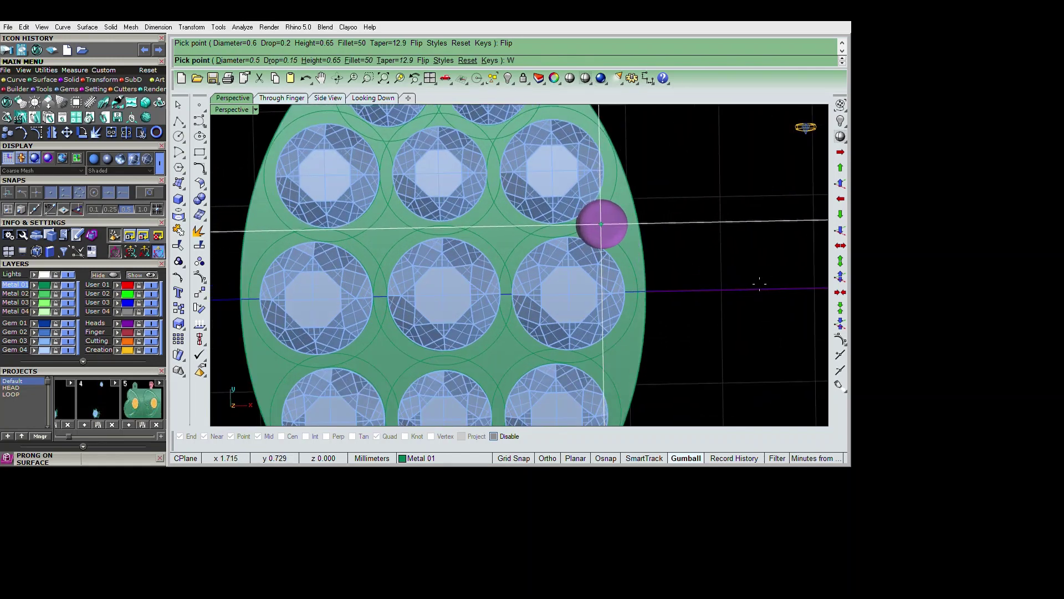
key(Return)
scroll(661, 287, up, 1)
scroll(666, 295, up, 1)
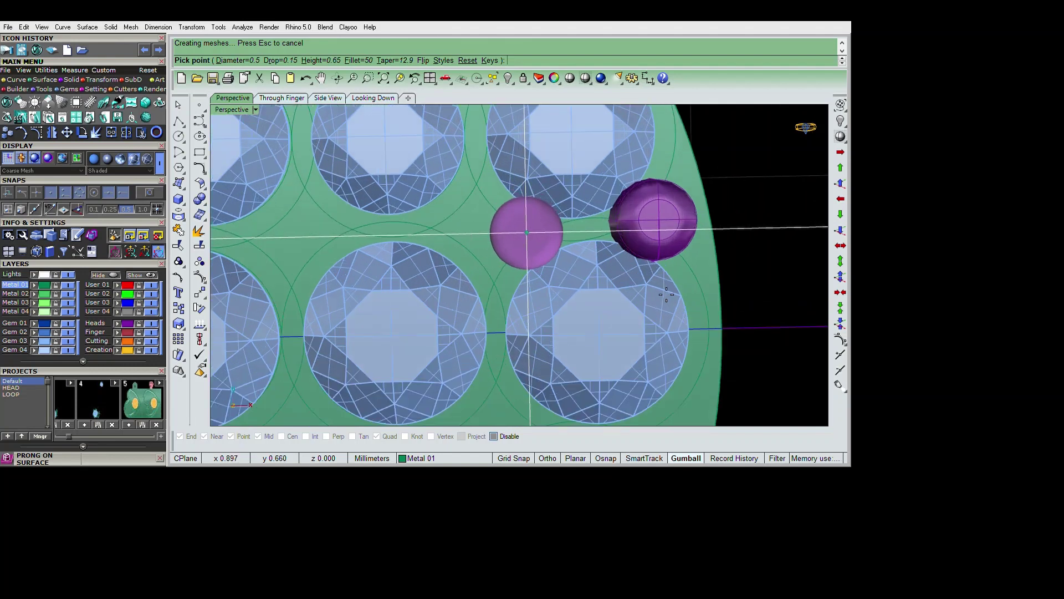
text(Q)
key(Return)
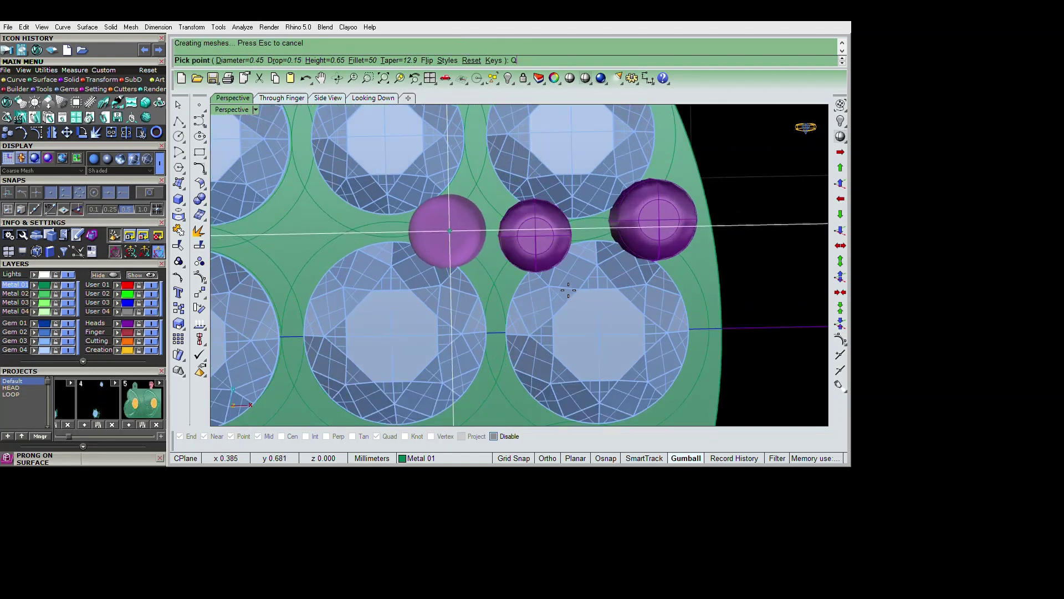
scroll(594, 288, down, 3)
scroll(660, 277, up, 1)
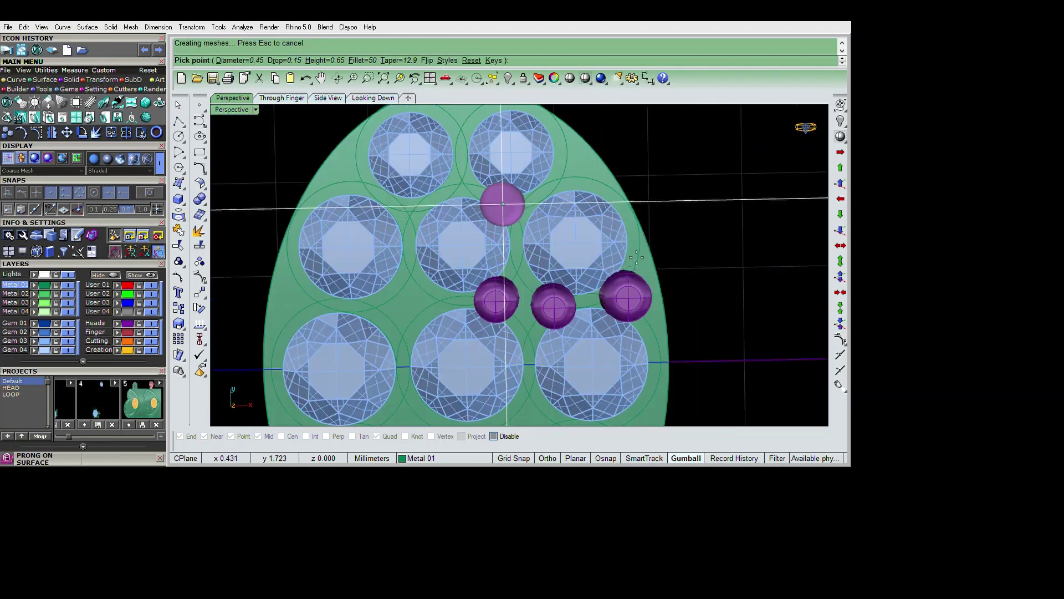
scroll(662, 274, up, 2)
click(664, 271)
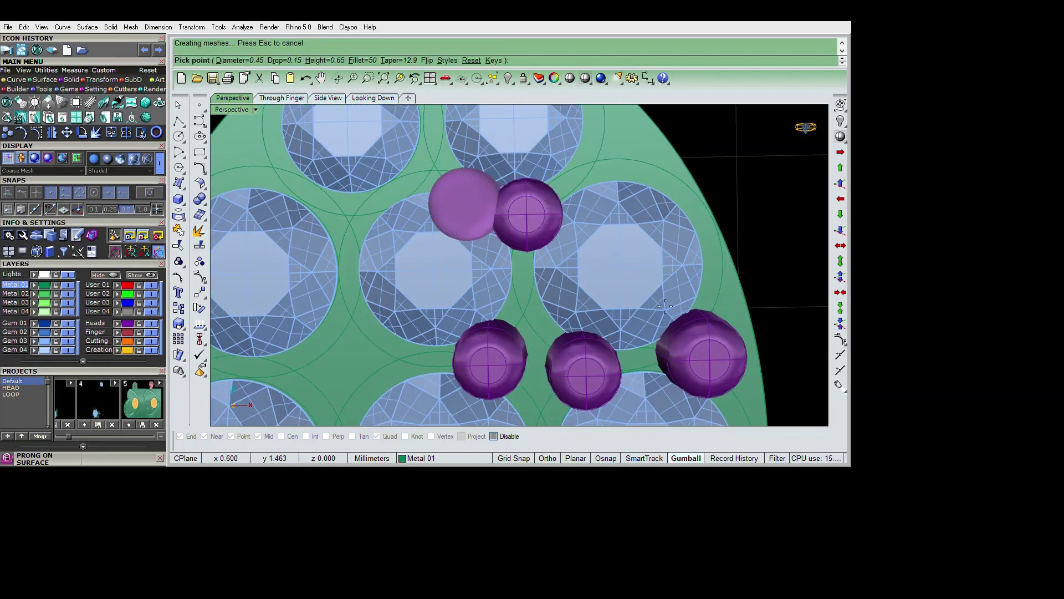
- Add prong balls beside the upper right gem and at the top
shift+right_drag(545, 214, 621, 263)
scroll(637, 261, down, 3)
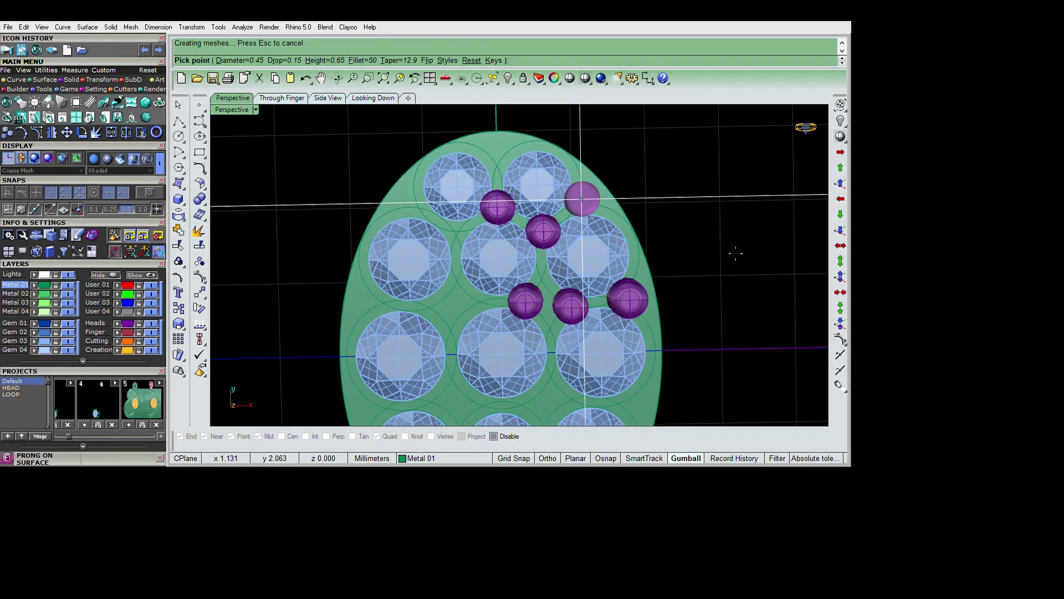
text(E)
click(582, 198)
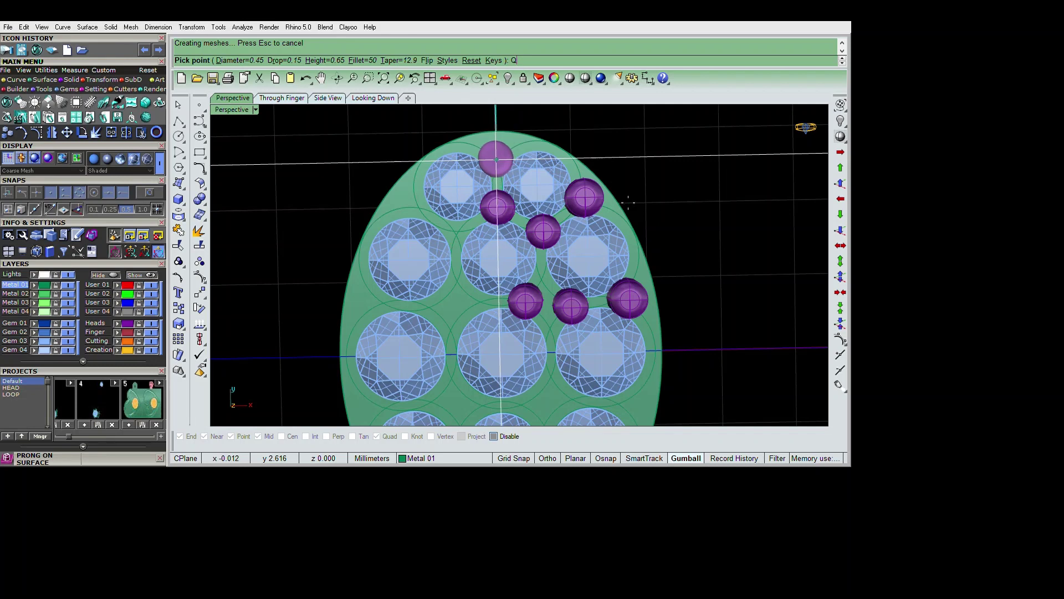
click(496, 159)
scroll(673, 238, down, 1)
key(Return)
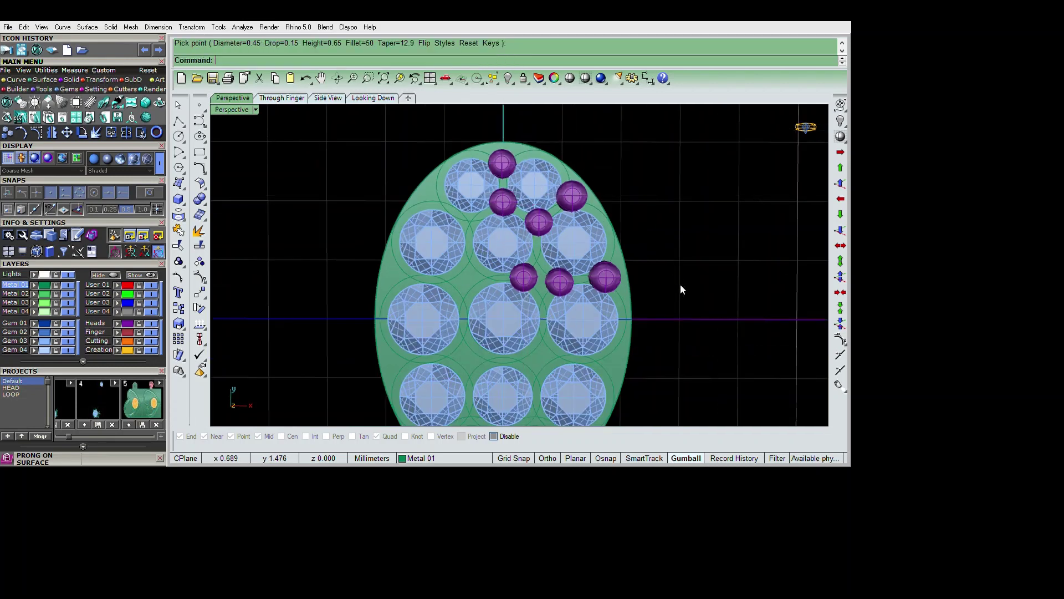
- Mirror the prong balls onto the left half with Copy=Yes
key(ctrl+shift+l)
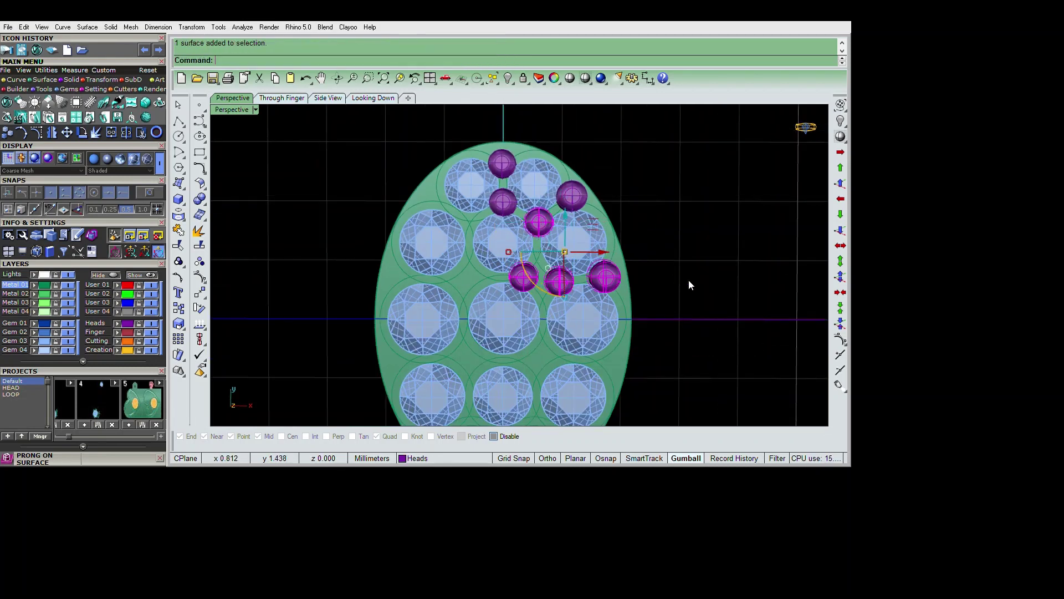
text(mirror)
key(Return)
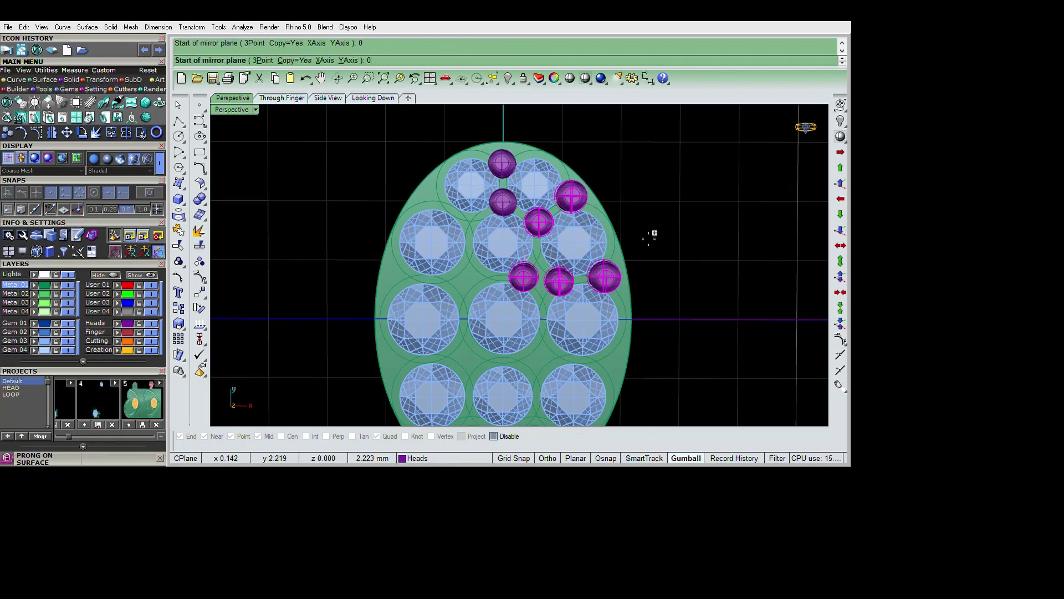
text(y)
key(Return)
- Mirror all the prong balls into the lower half from origin 0
scroll(650, 235, down, 1)
key(ctrl+shift+l)
text(SC)
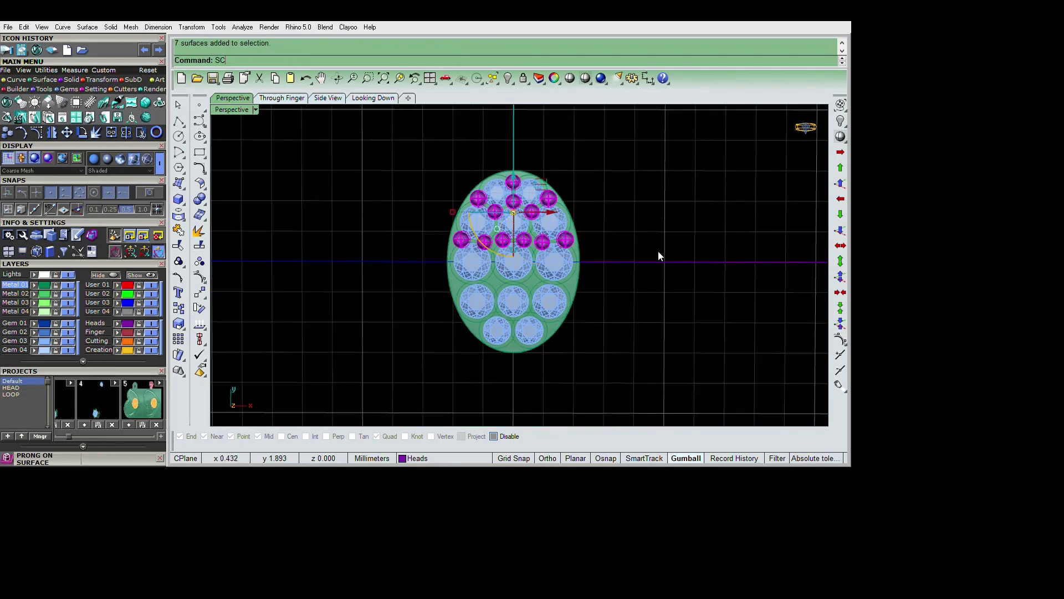
key(BackSpace)
key(Return)
text(0)
key(Return)
shift+click(781, 317)
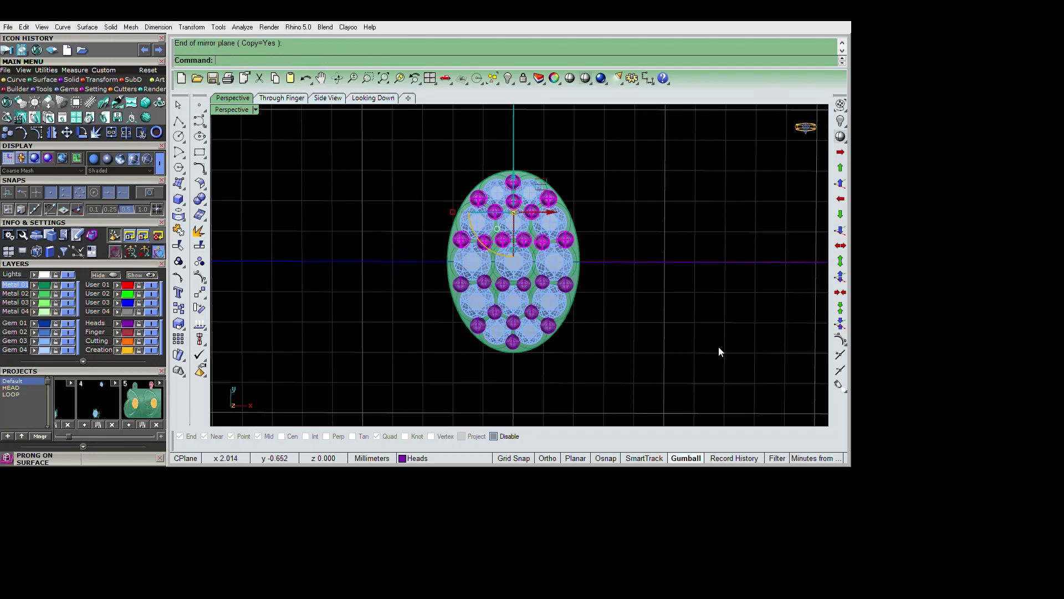
key(ctrl+shift+l)
- Cut the gem seats out of the head with BooleanDifference (bd)
mouse_move(716, 357)
right_down()
mouse_move(721, 310)
mouse_move(637, 345)
mouse_move(630, 301)
right_up()
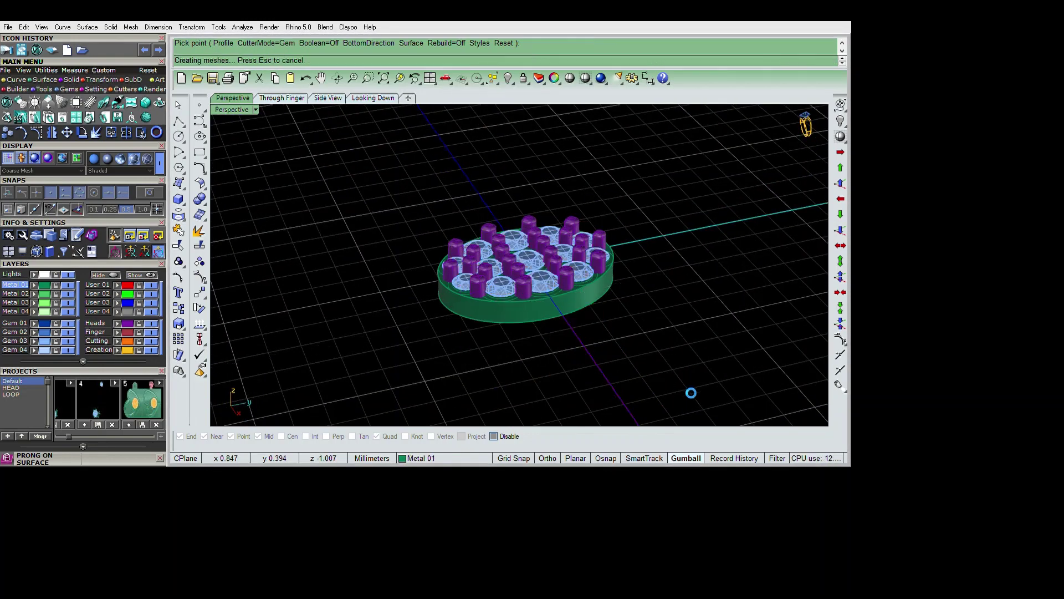
text(bd)
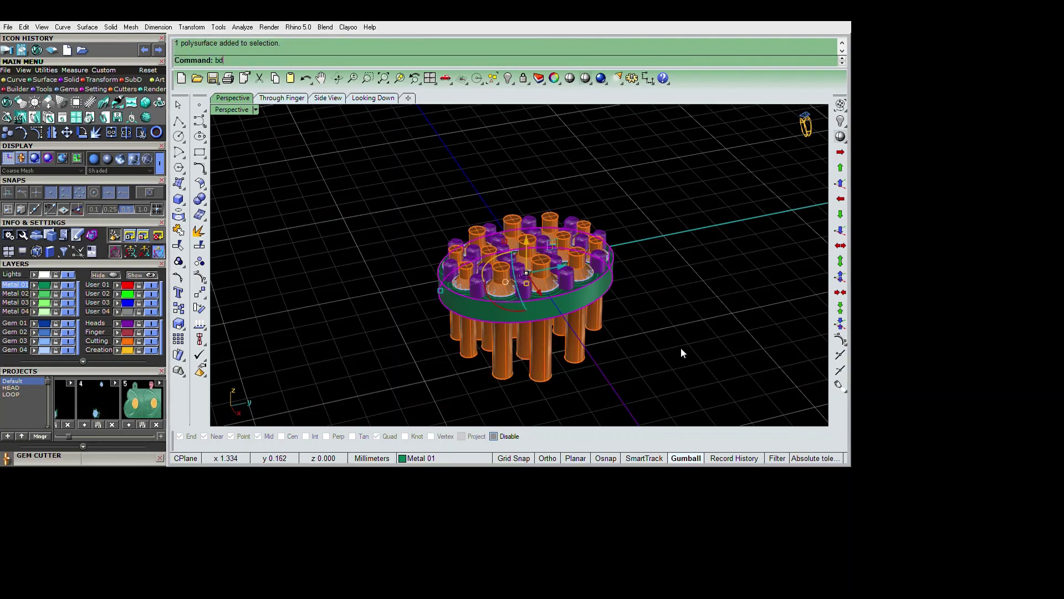
key(Return)
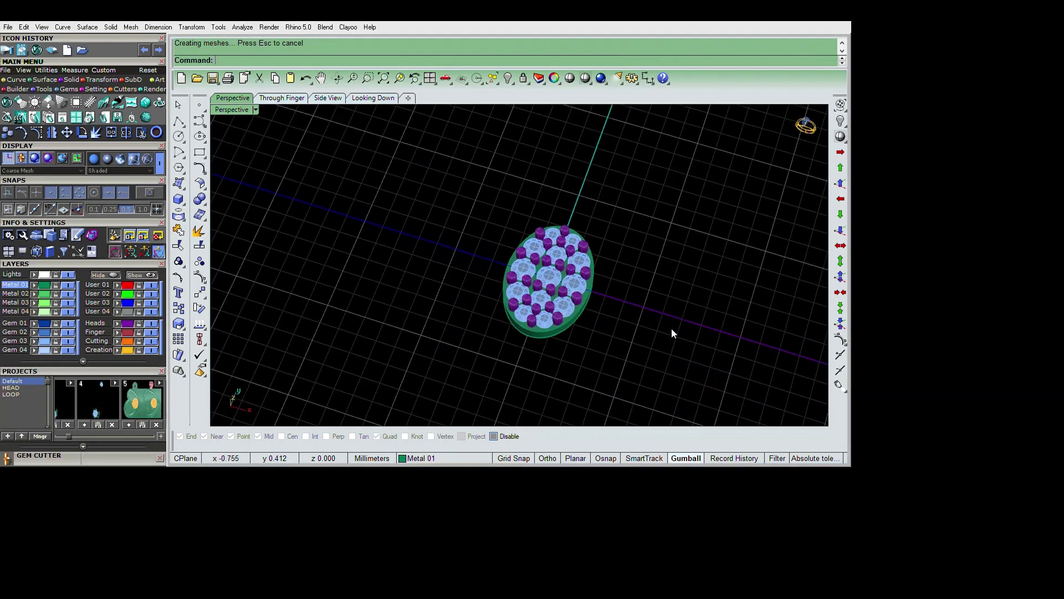
- Group the head, gems and prongs together
mouse_move(672, 333)
right_down()
mouse_move(720, 399)
mouse_move(750, 395)
mouse_move(677, 304)
right_up()
key(ctrl+a)
key(ctrl+g)
key(Escape)
scroll(677, 304, up, 4)
- Offset the oval head outline outward twice, at 0.15 and 0.3
text(offset)
key(Return)
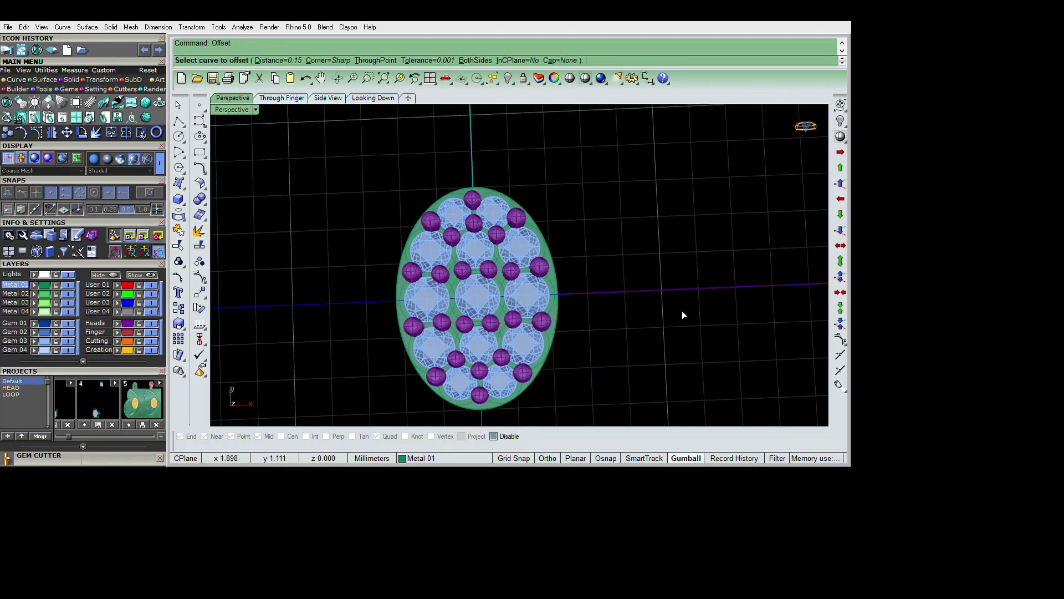
click(686, 298)
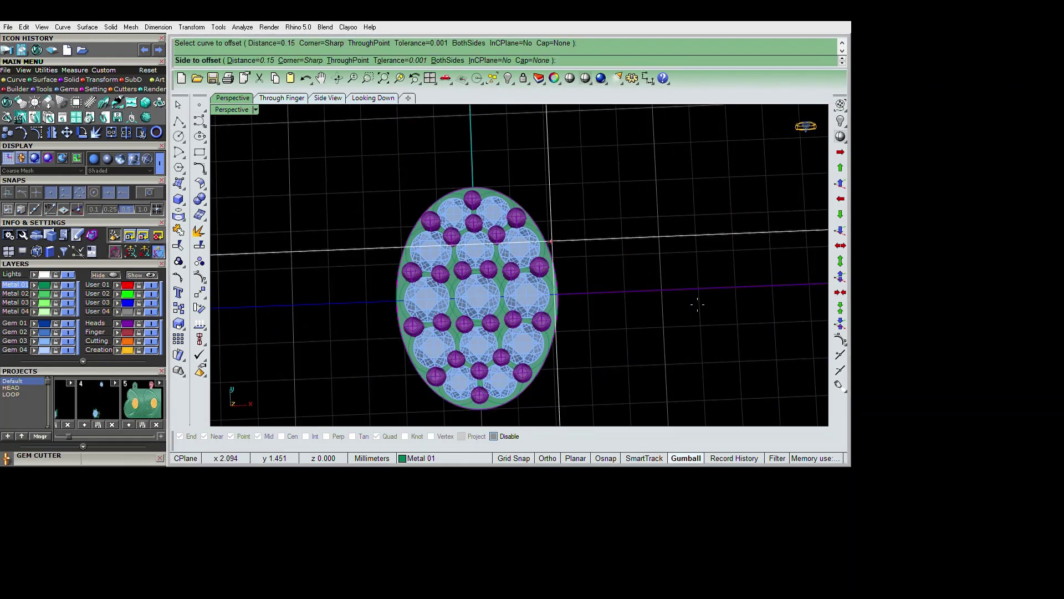
text(3)
click(697, 303)
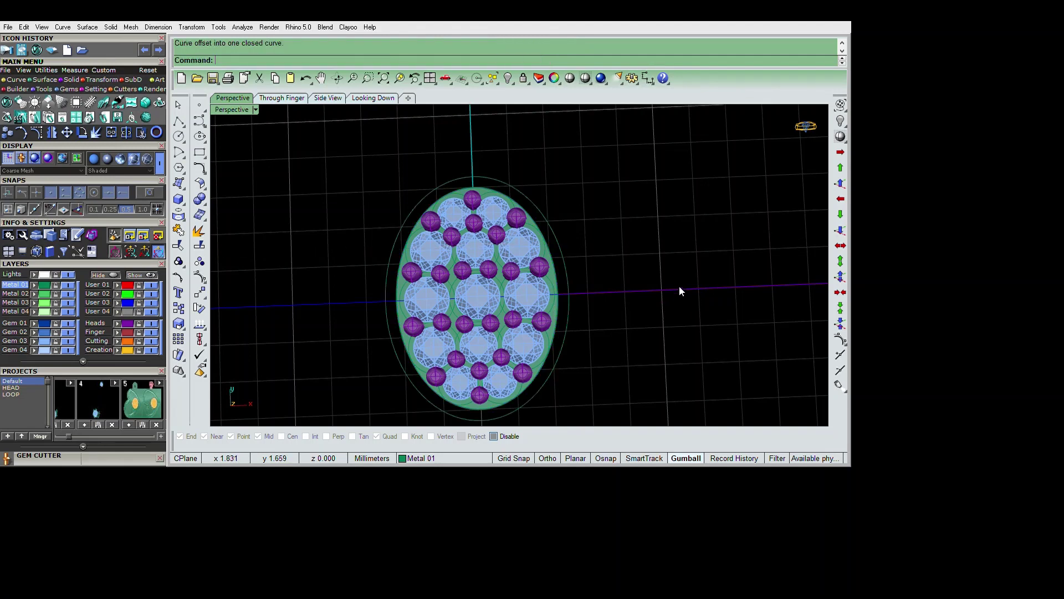
scroll(692, 286, down, 2)
key(Return)
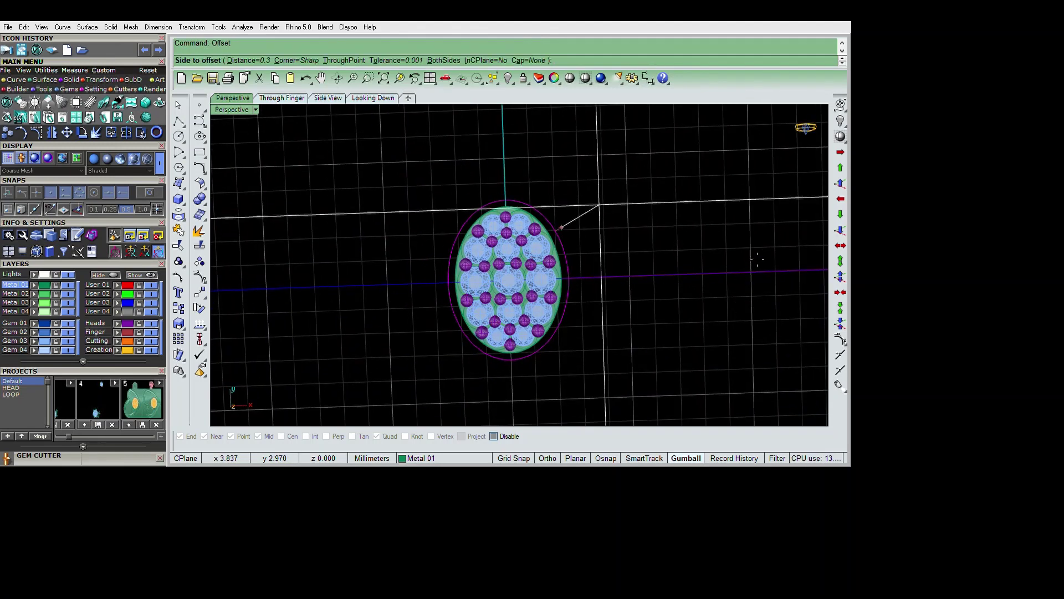
text(1.5)
click(650, 304)
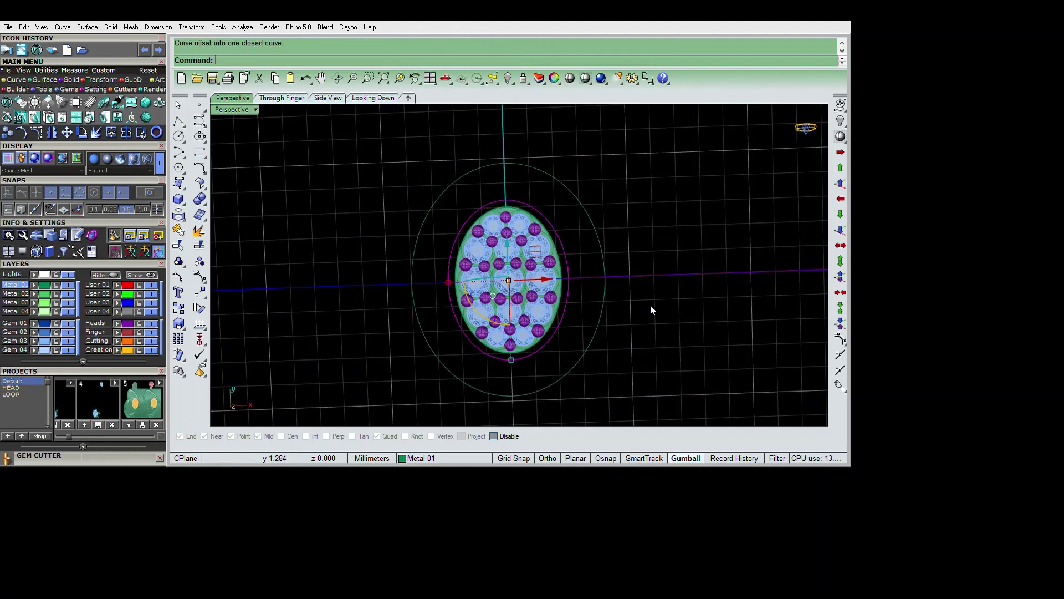
click(521, 216)
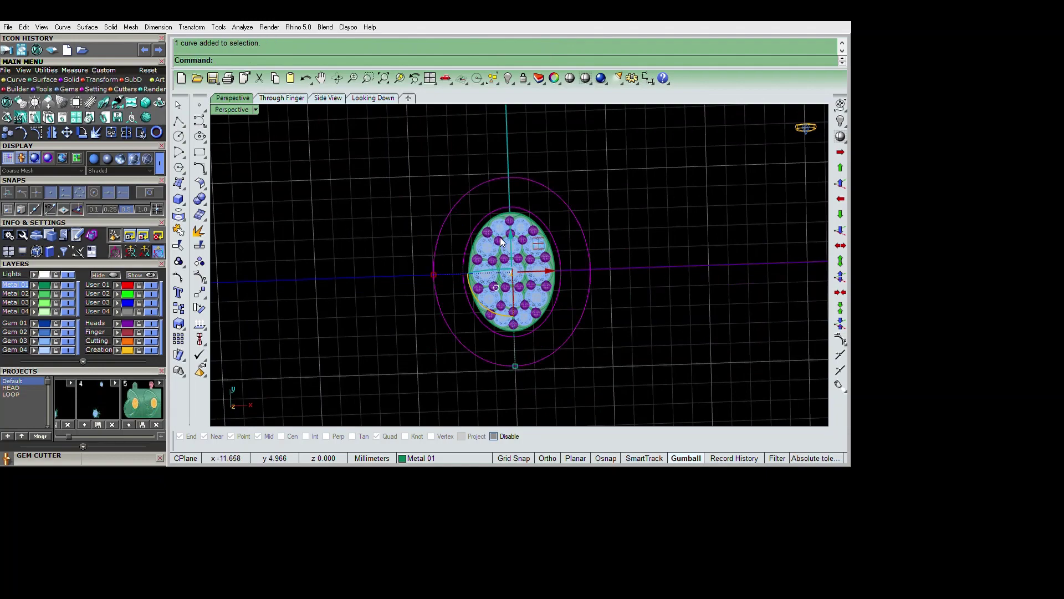
- Create a tween curve between the two offset ellipses
text(TweenCurves)
key(Return)
key(ctrl+Tab)
key(ctrl+Tab)
key(ctrl+Tab)
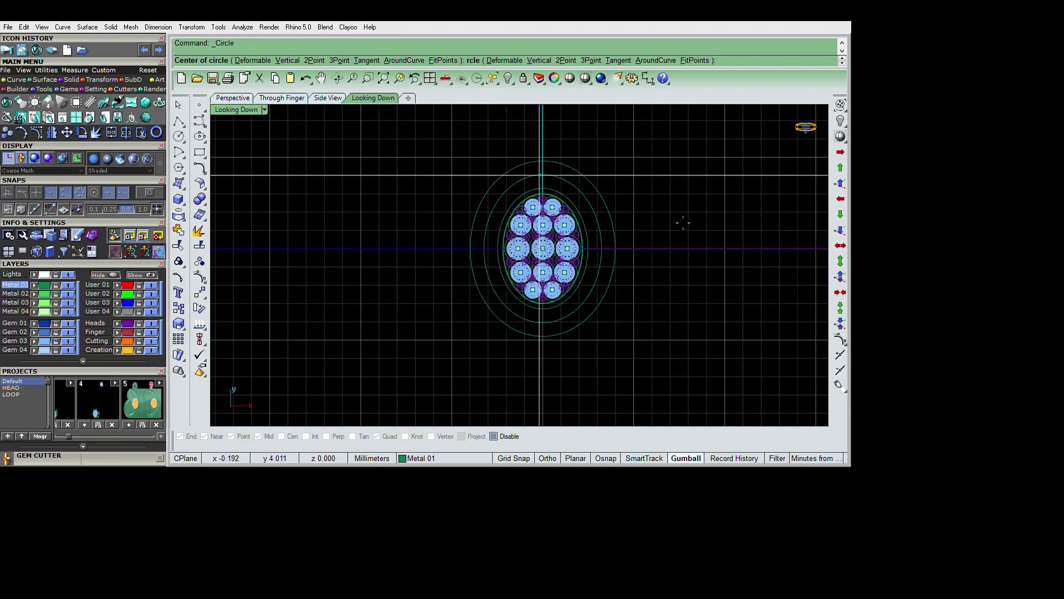
- Draw a 1.2 mm circle at the ellipse's top and offset it outward by 0.15
click(544, 175)
text(2)
key(Return)
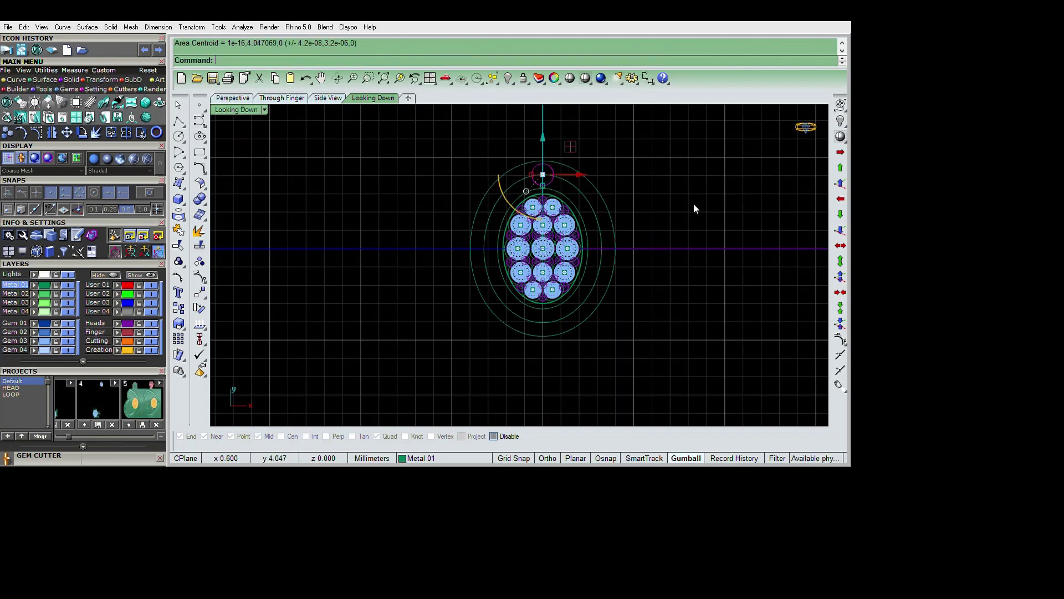
text(offset)
key(Return)
text(5)
key(Return)
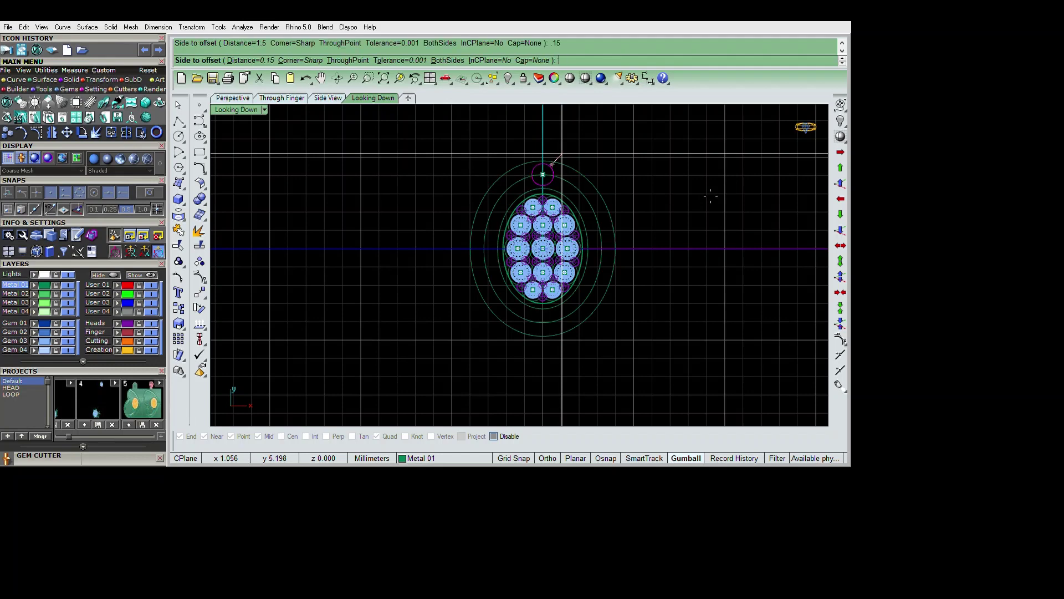
click(703, 188)
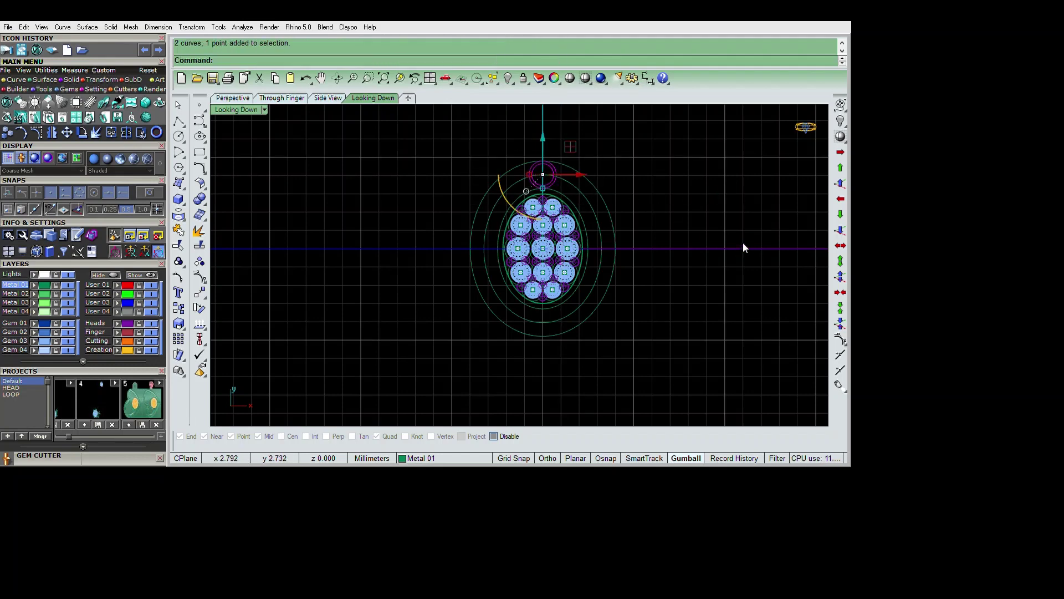
- Array the small circles along the ellipse to form the halo, showing all four viewports
text(arraycrv)
key(Return)
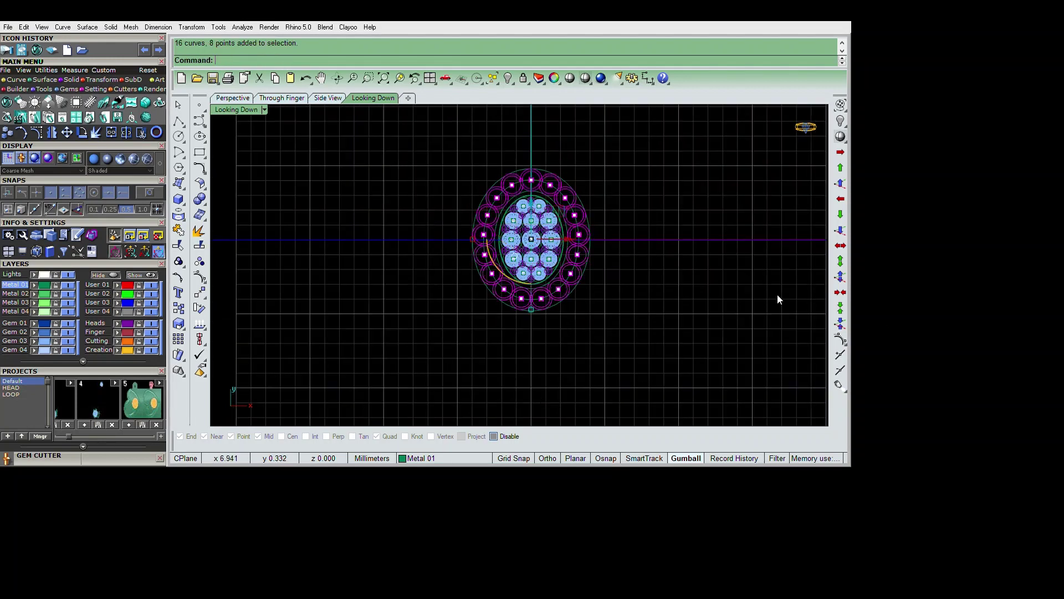
scroll(771, 297, up, 3)
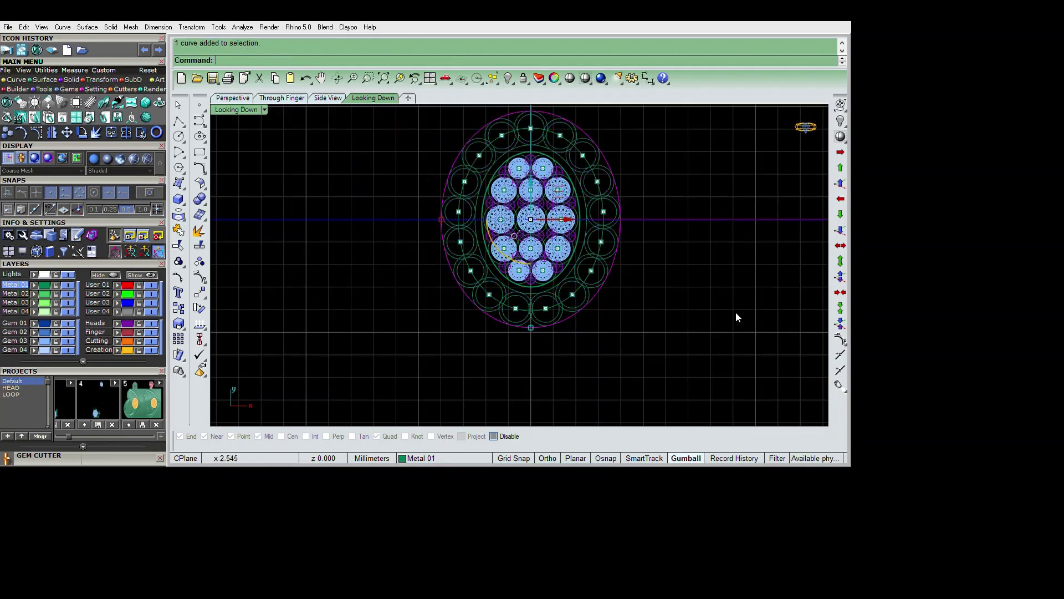
double_click(262, 109)
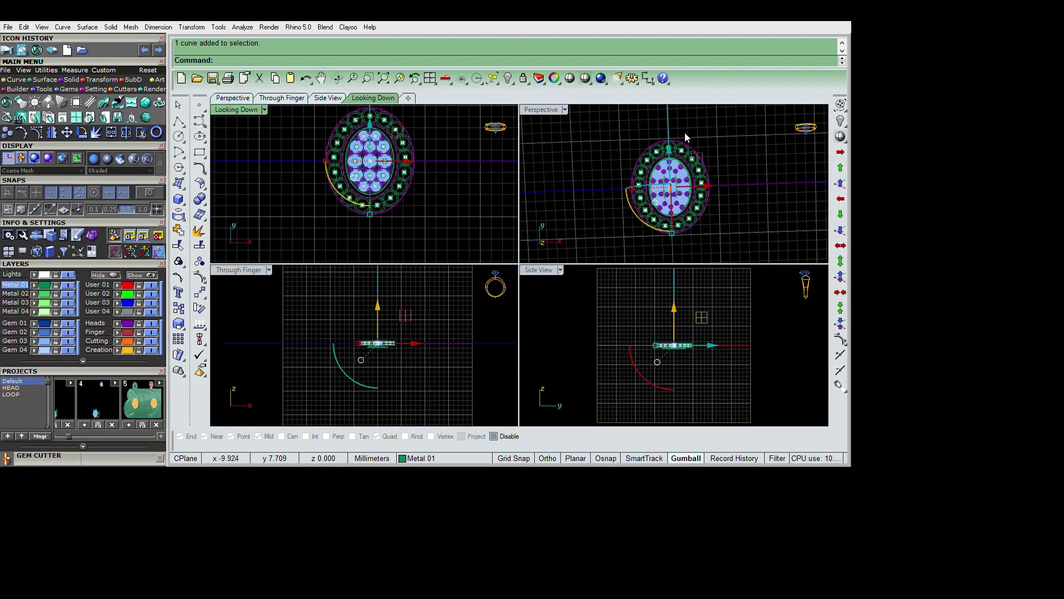
- Extrude the halo outline curves 0.8 mm into a solid band in maximized Perspective
key(ctrl+m)
right_drag(686, 136, 768, 268)
key(Return)
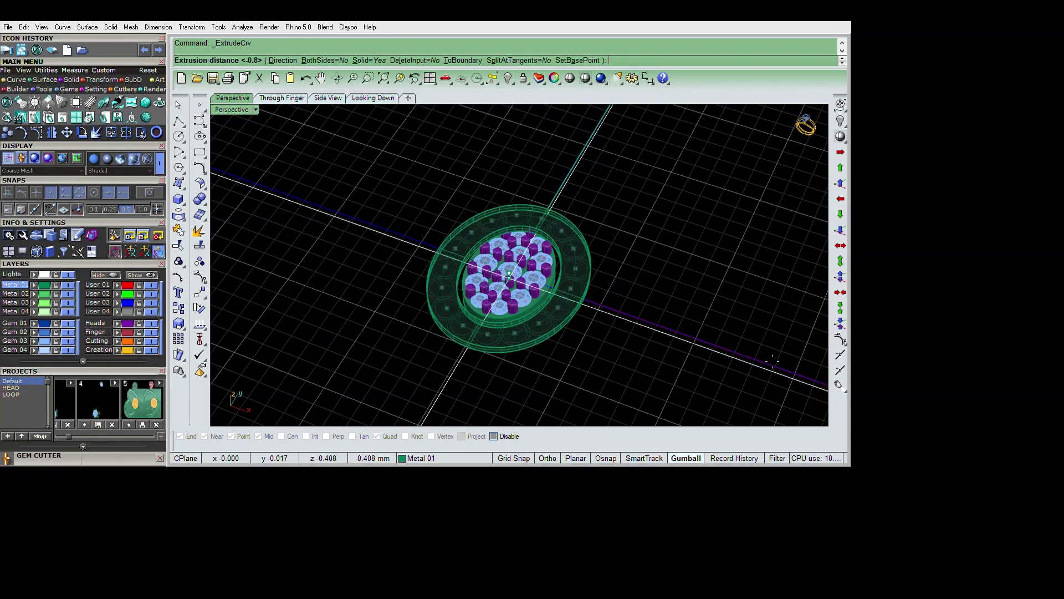
key(Return)
mouse_move(700, 372)
right_down()
mouse_move(691, 309)
mouse_move(627, 245)
mouse_move(647, 221)
right_up()
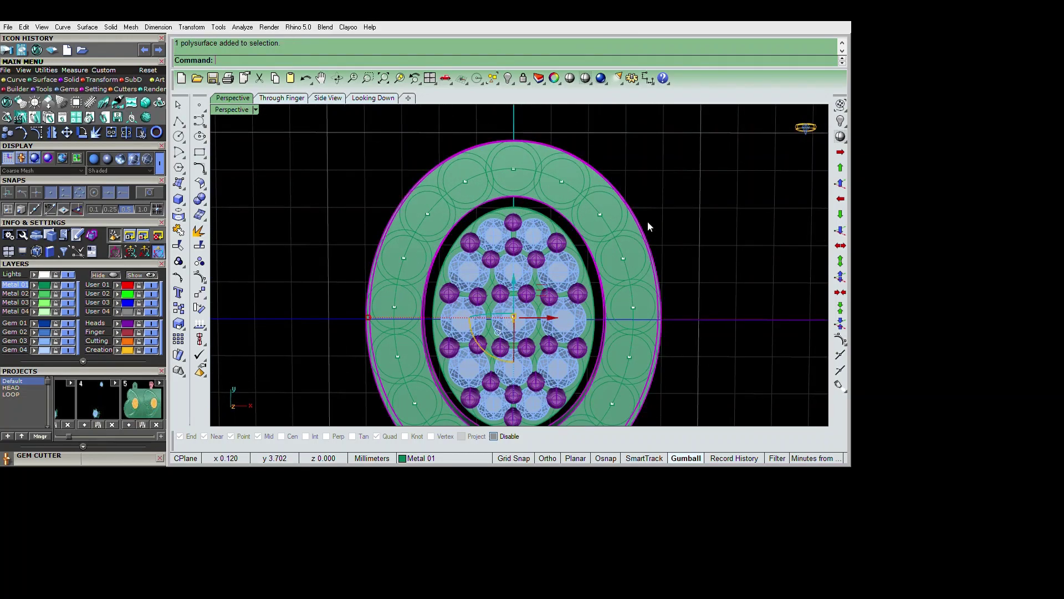
- Place a 1.2 mm round gem in the top halo seat
click(701, 257)
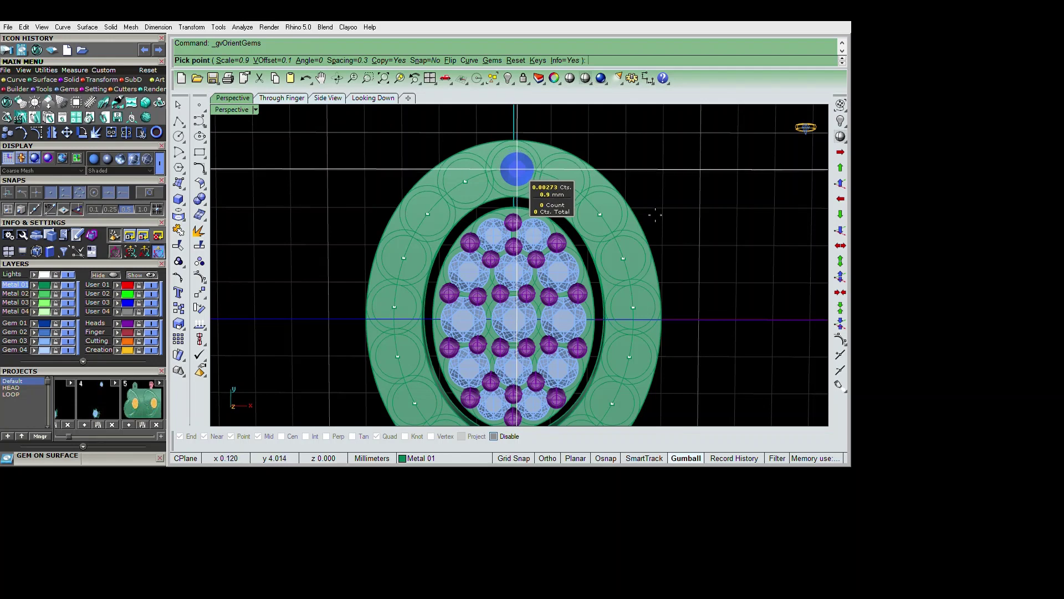
key(Up)
key(Up)
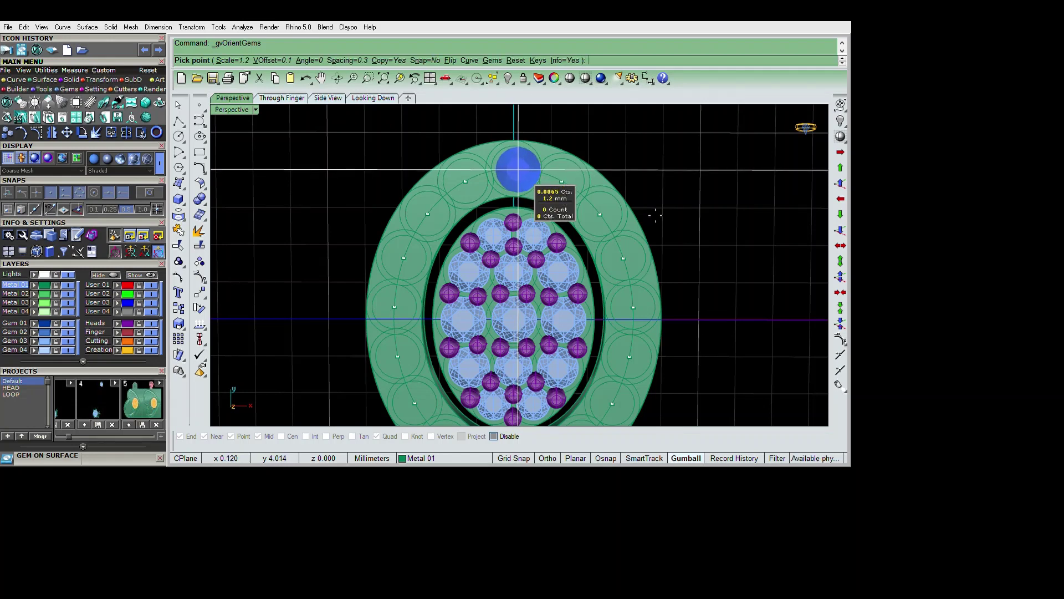
scroll(656, 215, down, 3)
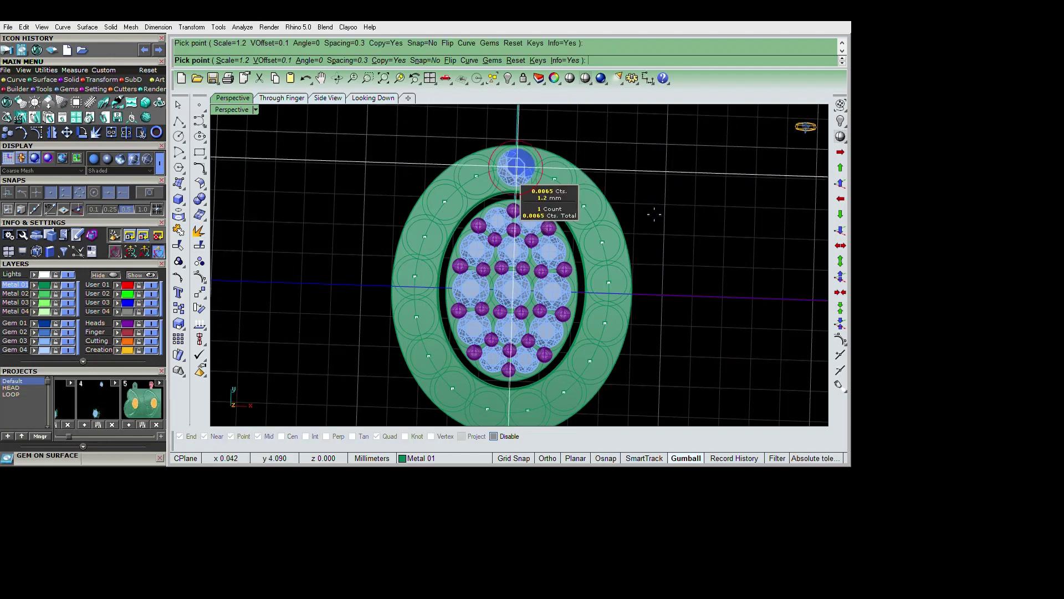
click(649, 208)
key(Return)
- Array the top gem along the halo ellipse path
text(AreaCentroid)
key(Return)
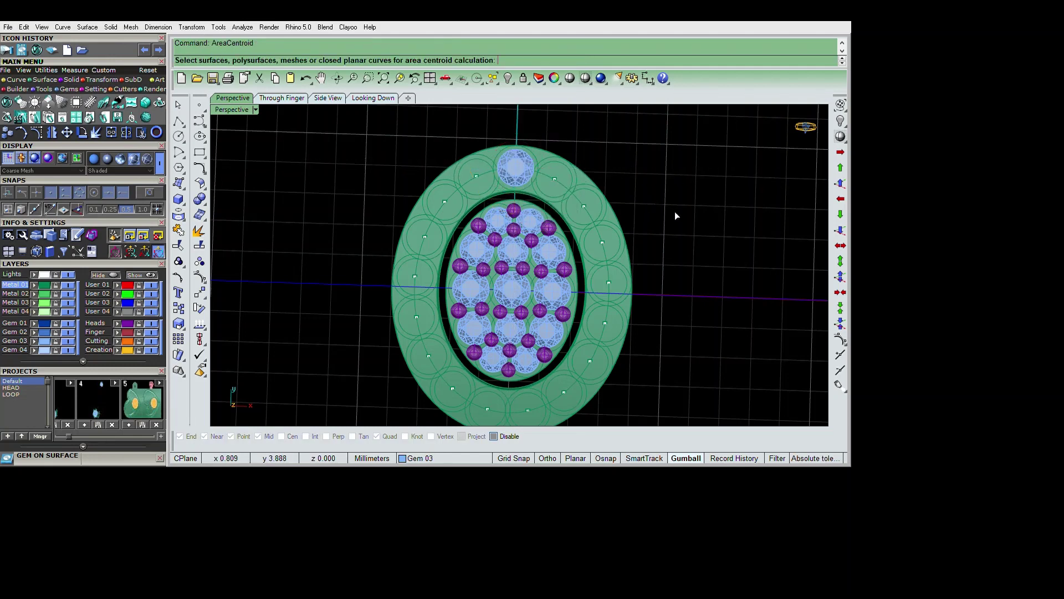
key(Escape)
key(ctrl+l)
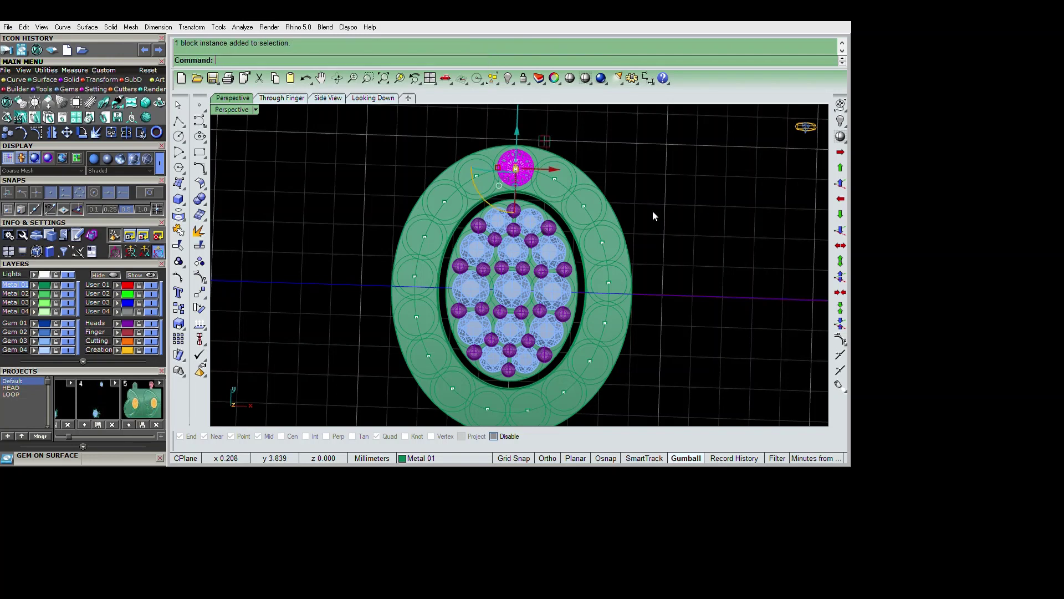
text(ArrayCrv)
key(Return)
click(681, 216)
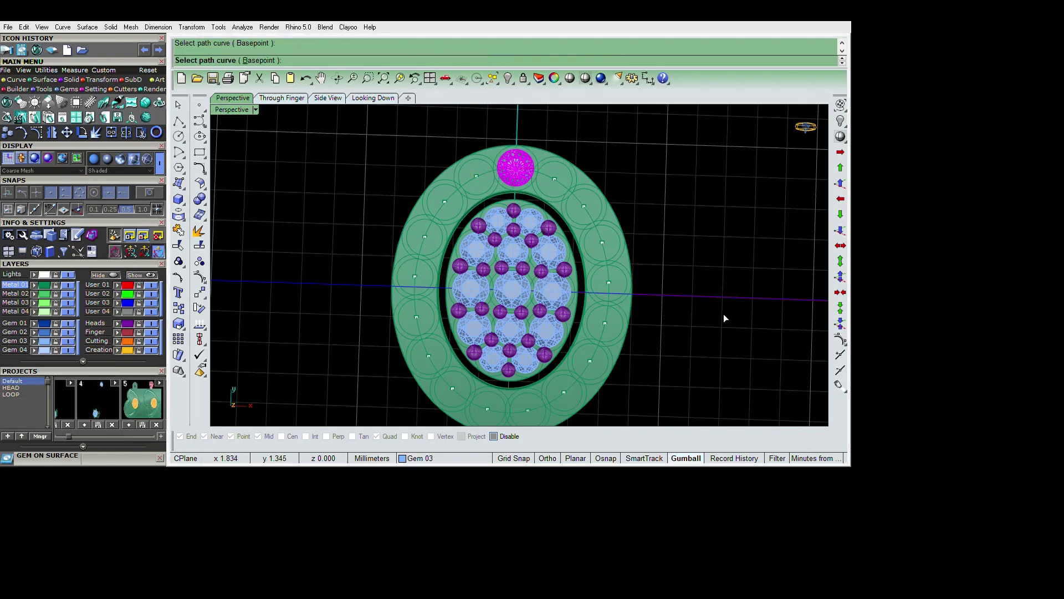
scroll(692, 311, down, 5)
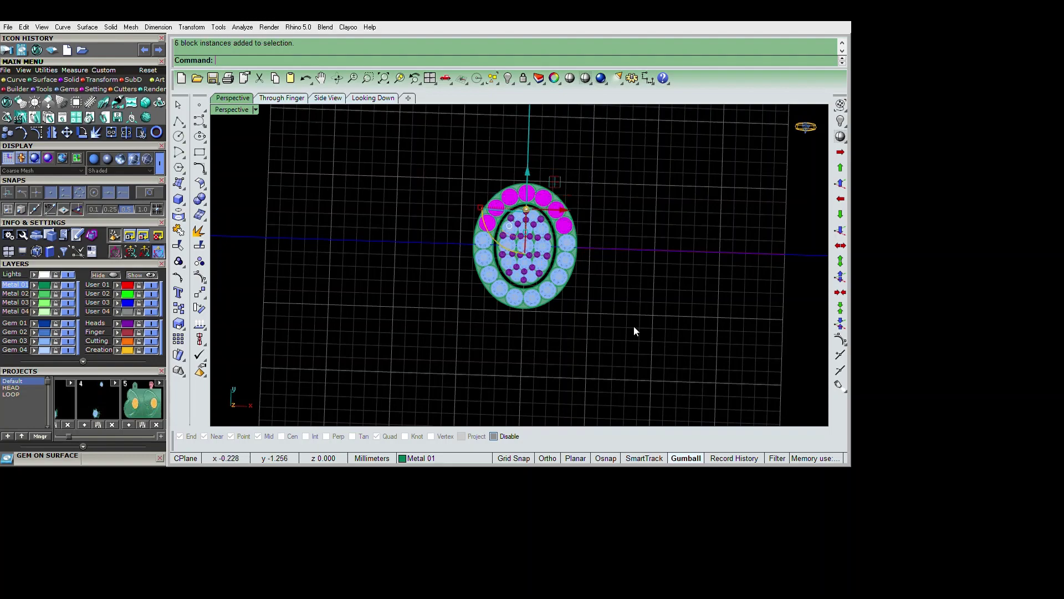
- Group the arrayed halo gems and create cutters to cut their seats into the band
mouse_move(733, 335)
right_down()
mouse_move(711, 317)
mouse_move(760, 340)
right_up()
scroll(711, 317, up, 3)
key(ctrl+g)
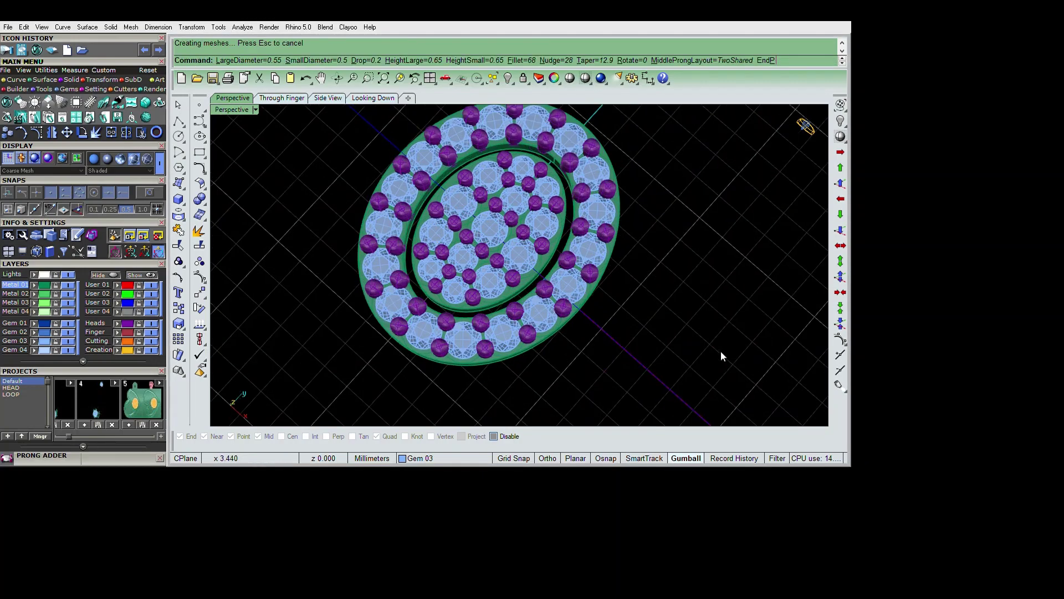
right_drag(752, 367, 738, 319)
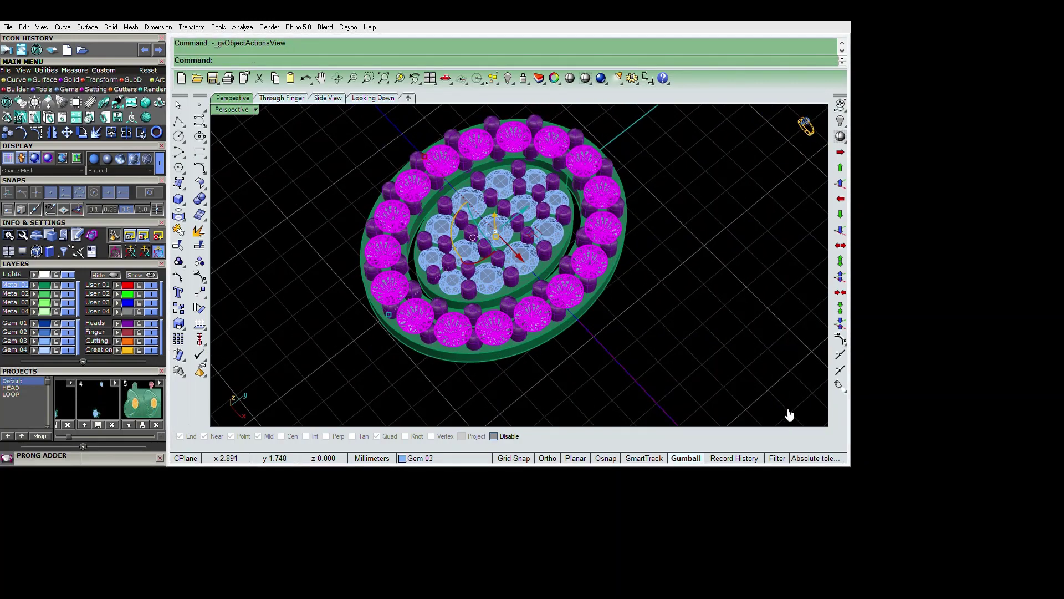
right_click(780, 391)
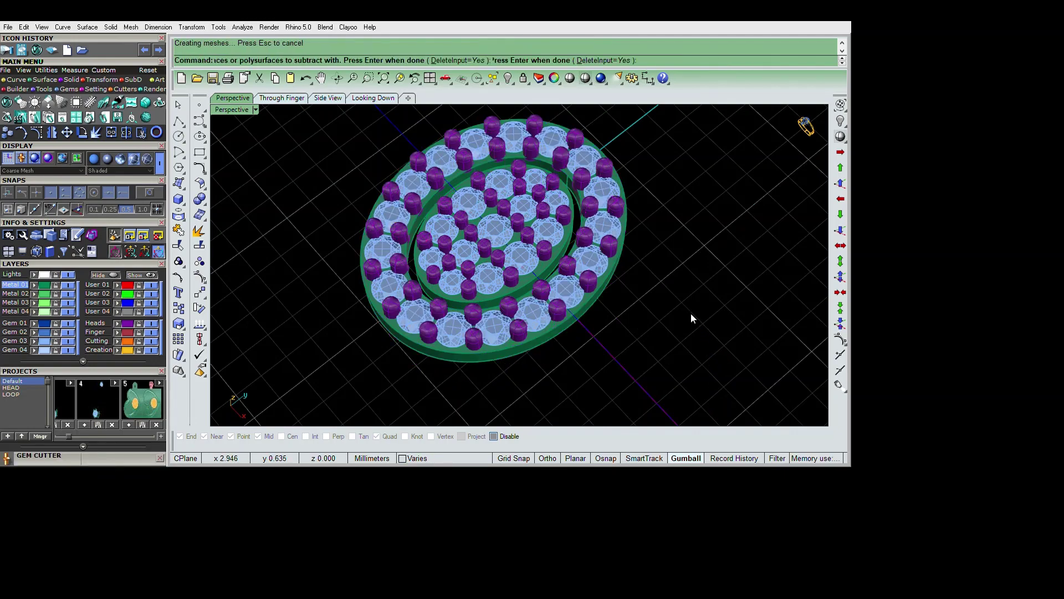
right_drag(681, 308, 666, 216)
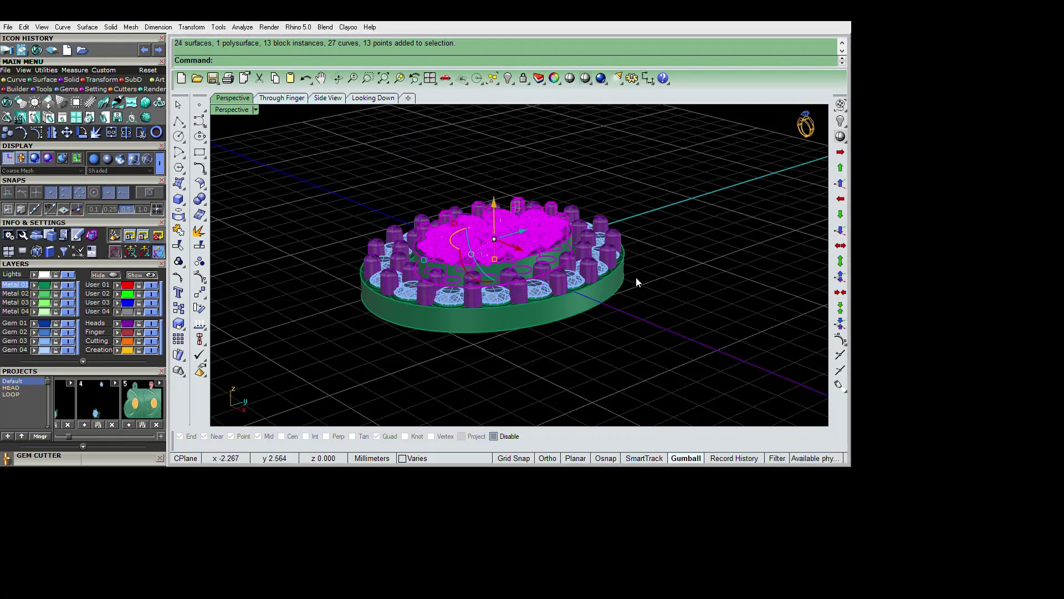
- Lock the selected pieces, window-select and group the whole head, then unlock
text(lock)
key(Return)
right_drag(645, 309, 706, 387)
drag(423, 173, 655, 380)
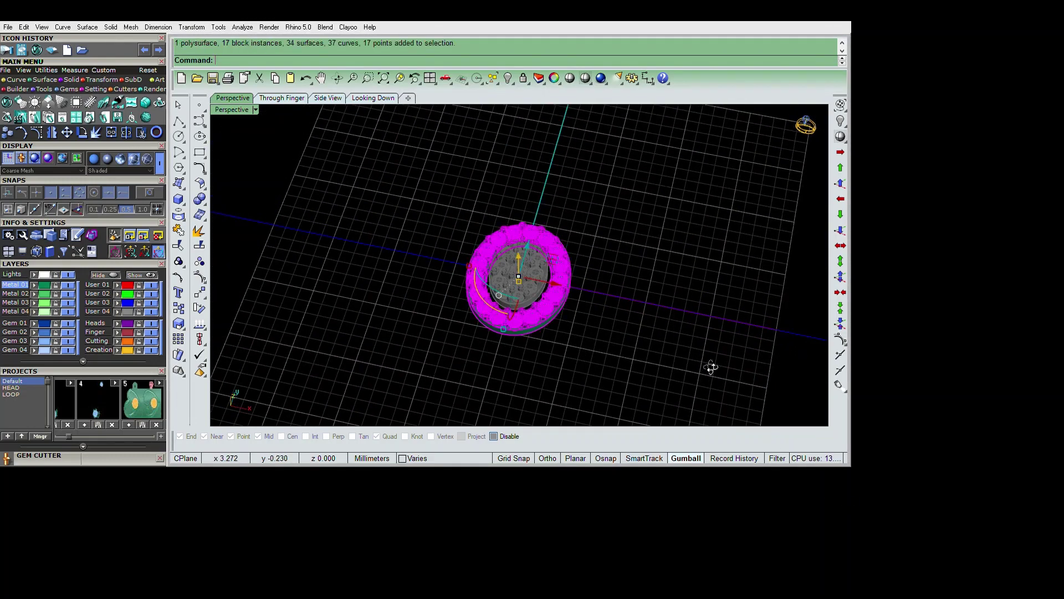
key(ctrl+g)
mouse_move(710, 368)
right_down()
mouse_move(719, 411)
mouse_move(704, 297)
mouse_move(724, 333)
mouse_move(694, 437)
right_up()
key(ctrl+alt+l)
scroll(690, 361, up, 3)
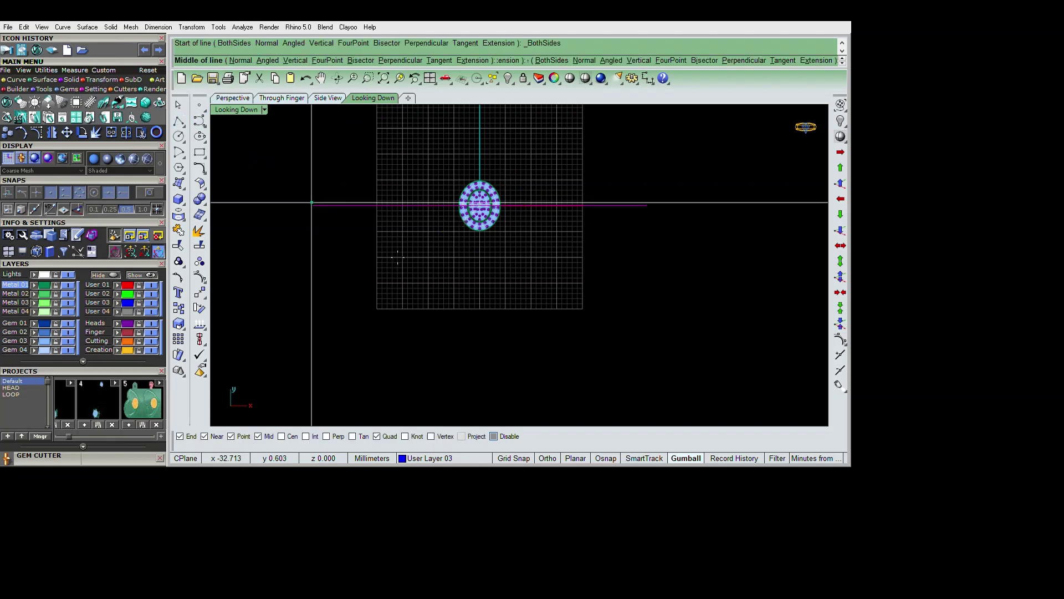
- Draw a 2.5 mm vertical line at the guide's left end and divide the horizontal guide into points
click(313, 206)
text(2.5/2)
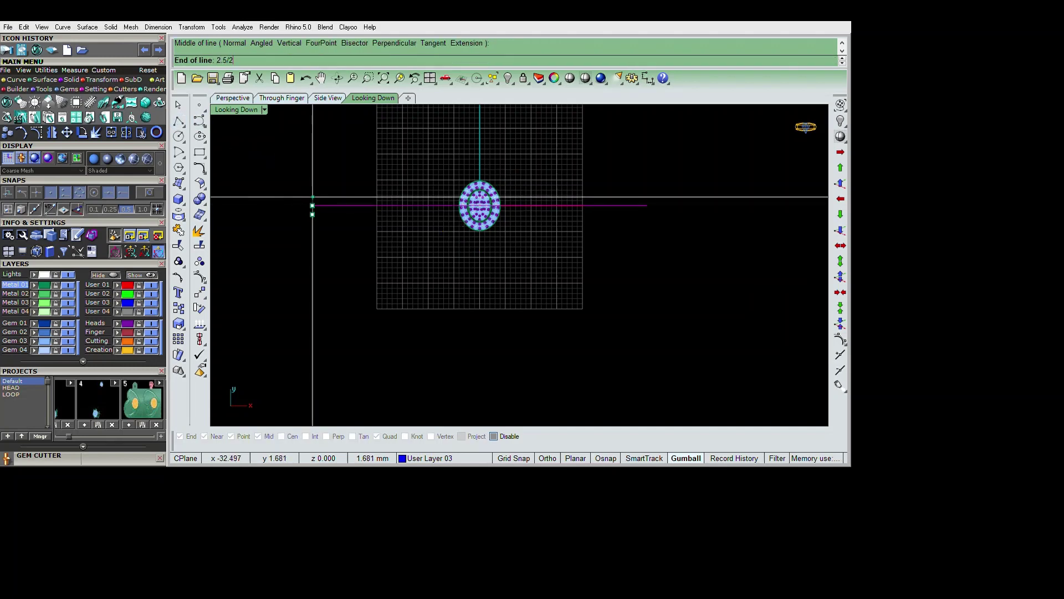
key(Return)
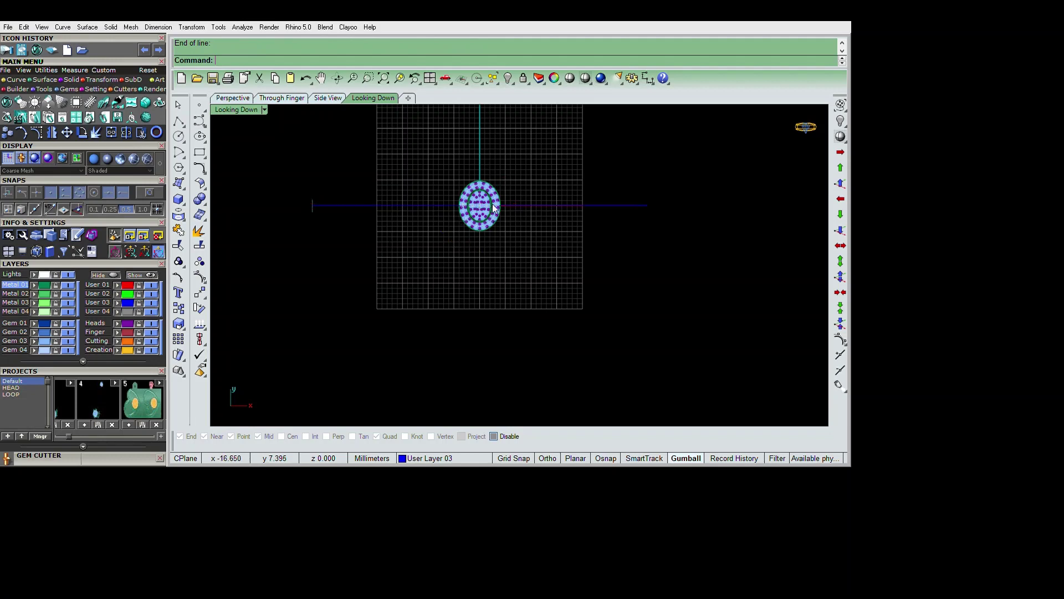
click(495, 208)
right_drag(494, 295, 495, 316)
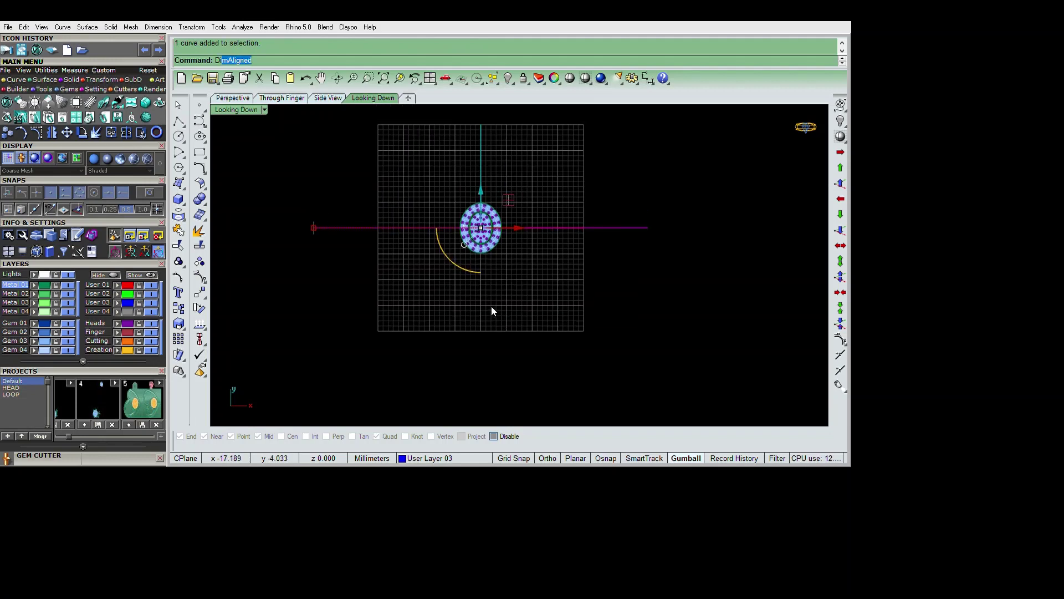
text(v)
key(Return)
key(Return)
right_drag(492, 295, 508, 312)
- Start the shank curve at the line end with horizontal points along the guide
scroll(327, 239, up, 2)
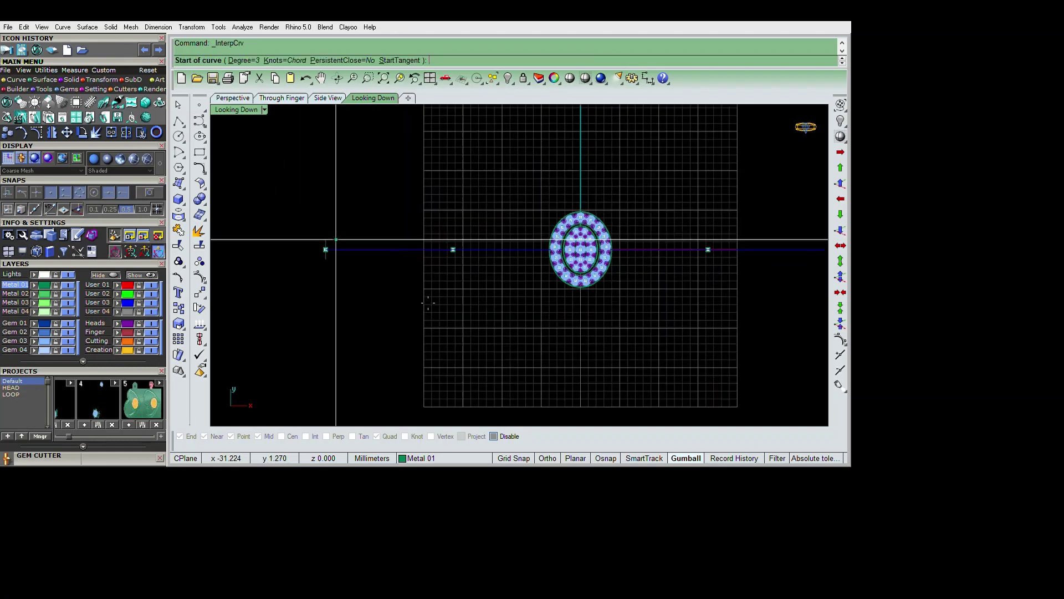
scroll(328, 239, up, 2)
click(325, 239)
key(F8)
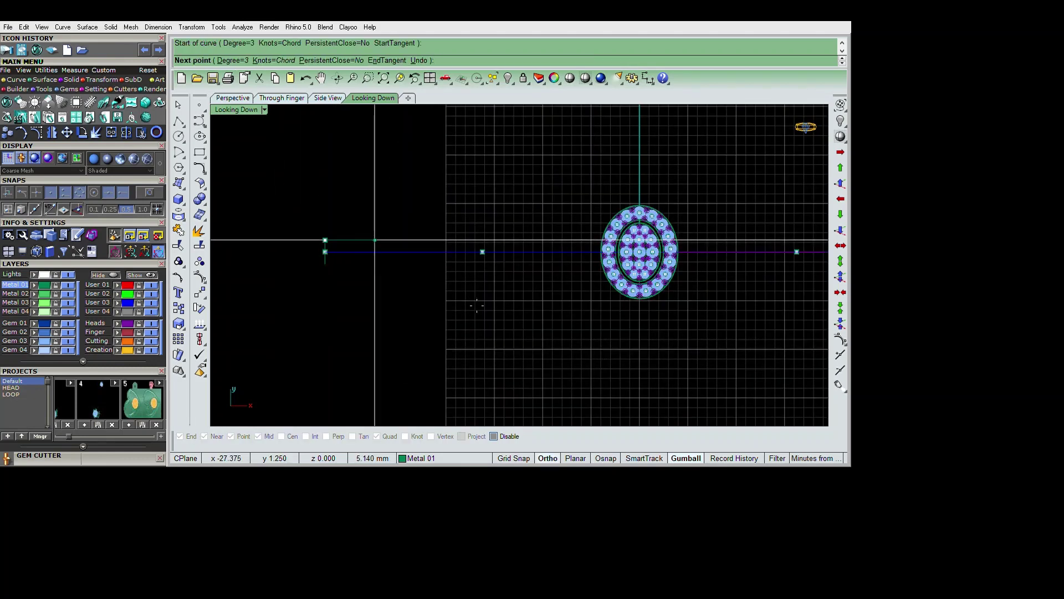
click(476, 305)
click(538, 304)
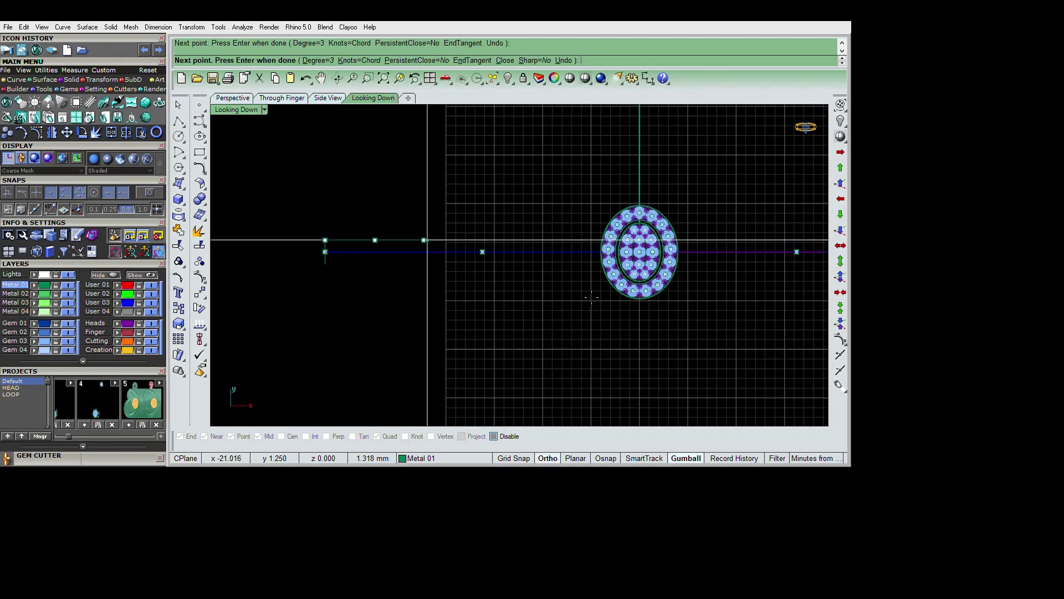
key(F8)
- Continue the shank curve rising up and over to the top of the halo
scroll(560, 299, up, 2)
scroll(582, 291, up, 2)
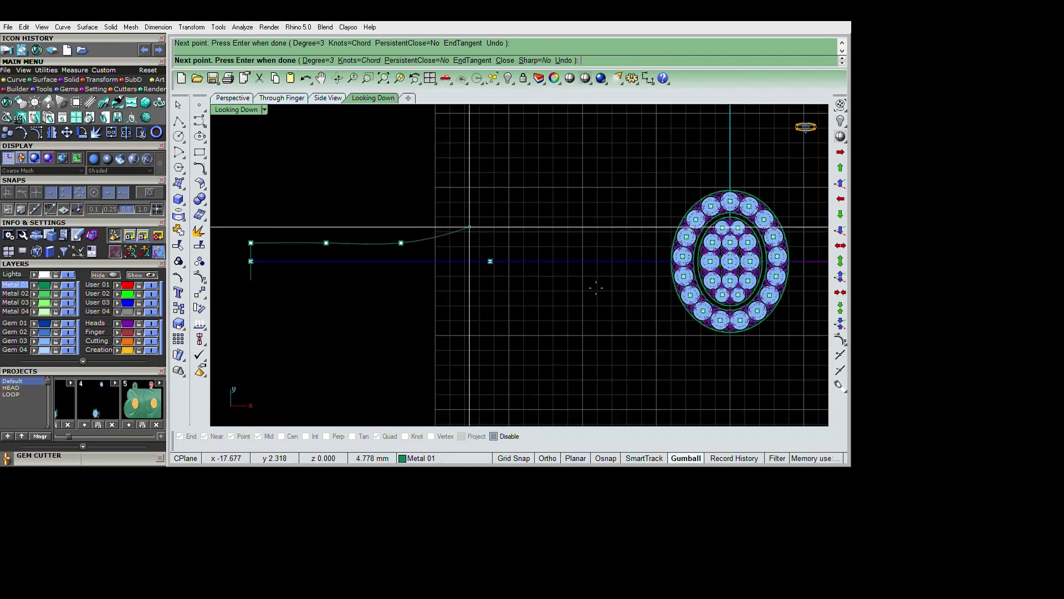
click(595, 288)
right_drag(671, 248, 625, 275)
click(494, 216)
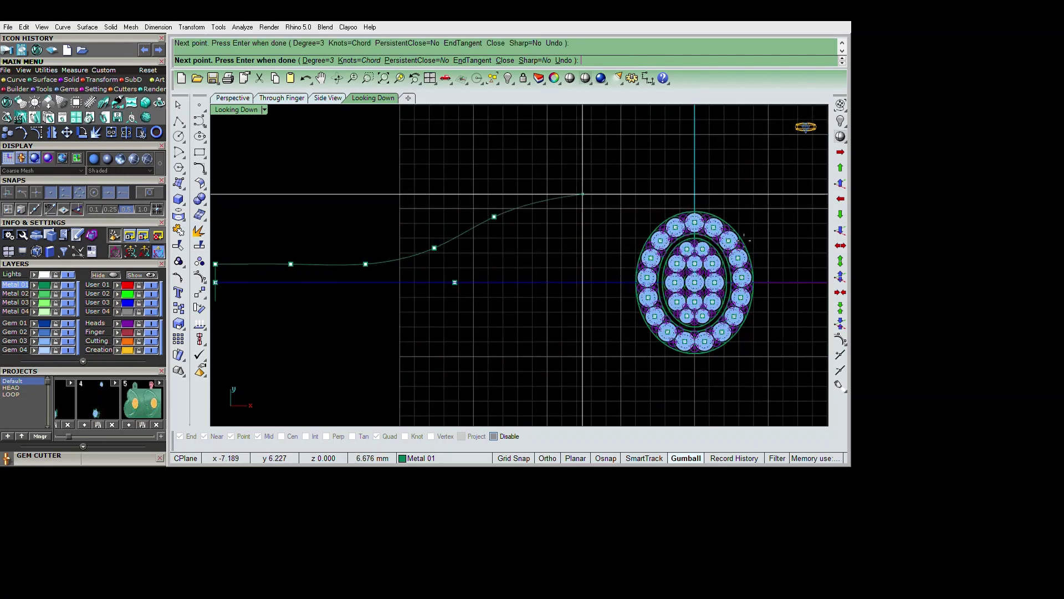
click(567, 177)
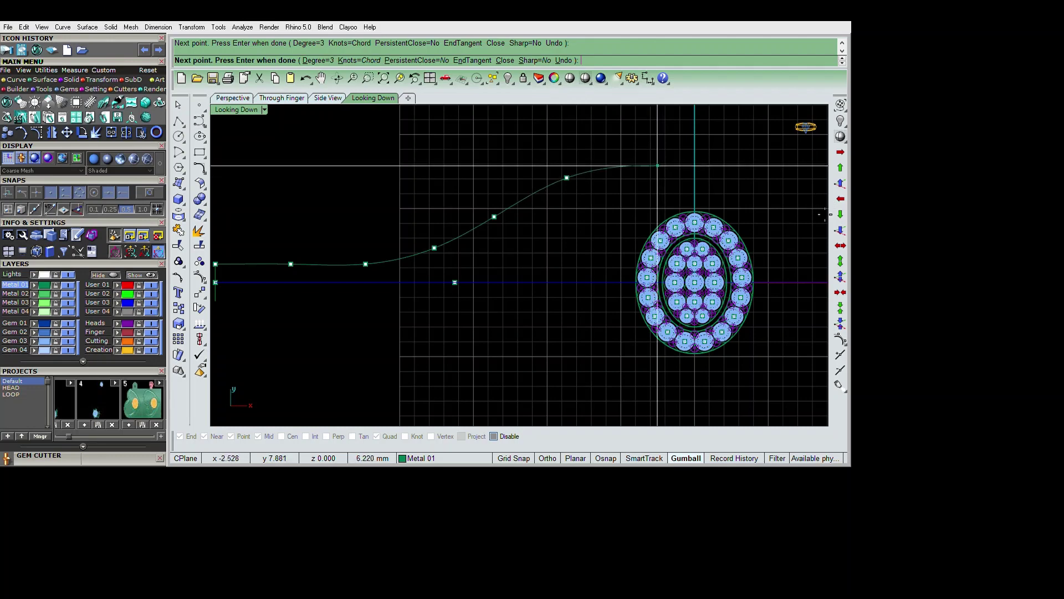
click(651, 170)
scroll(691, 193, up, 2)
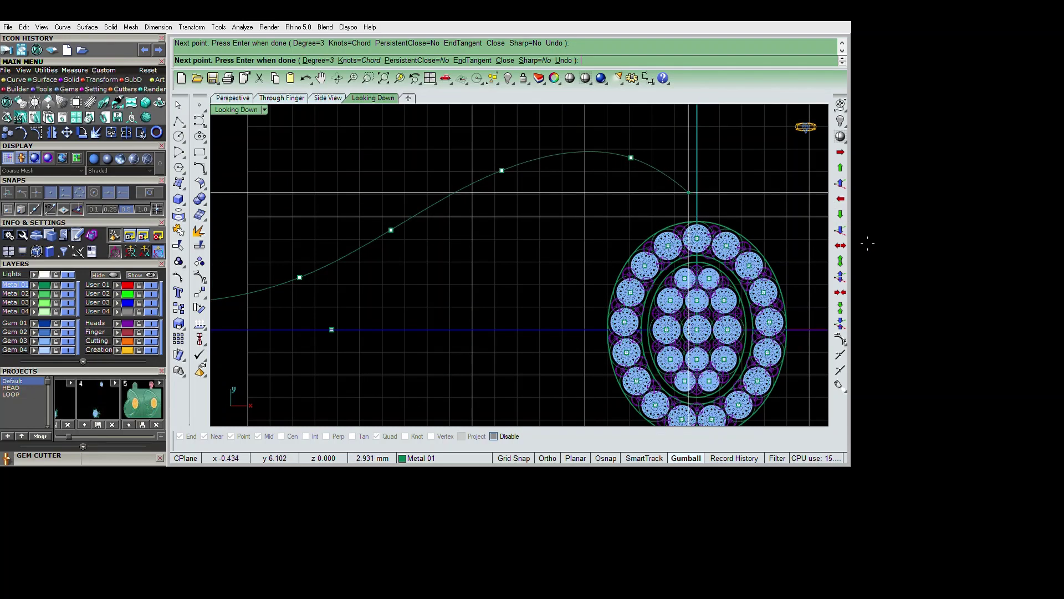
scroll(682, 192, down, 2)
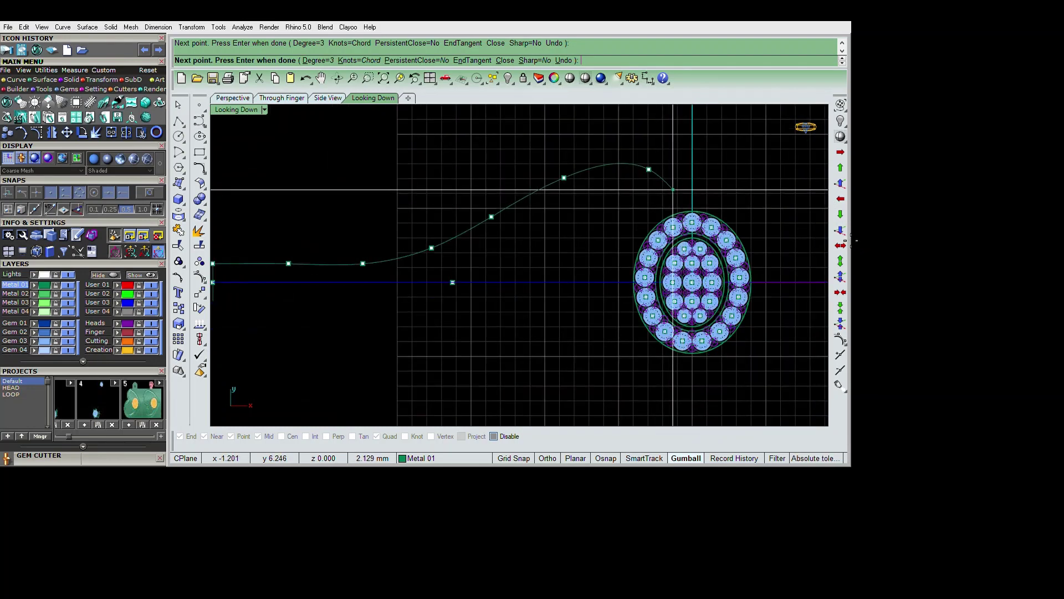
click(677, 190)
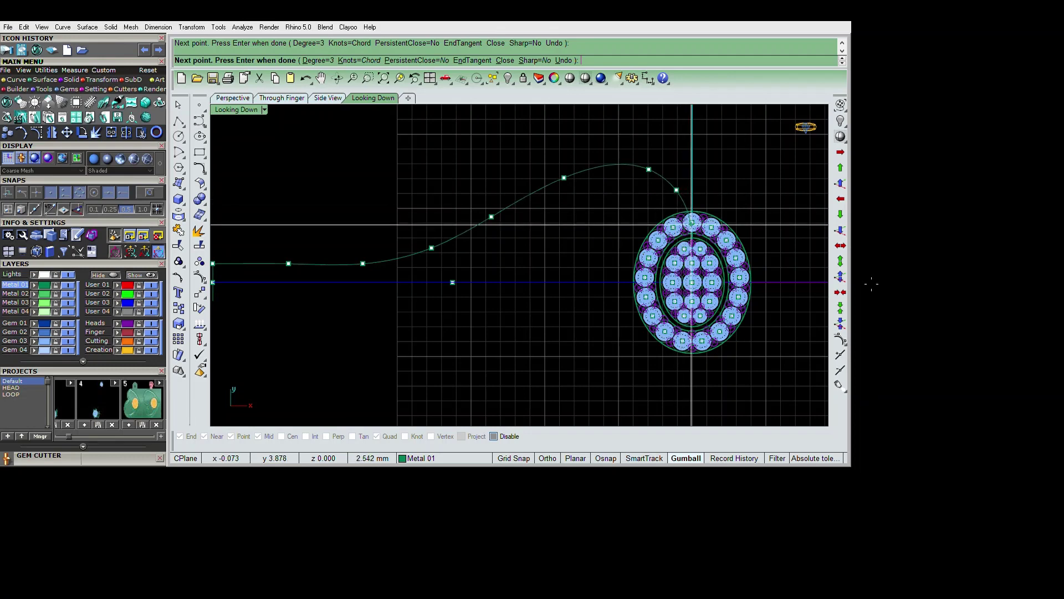
key(Return)
- Show the curve's control points and move the selected end points slightly
scroll(766, 252, down, 2)
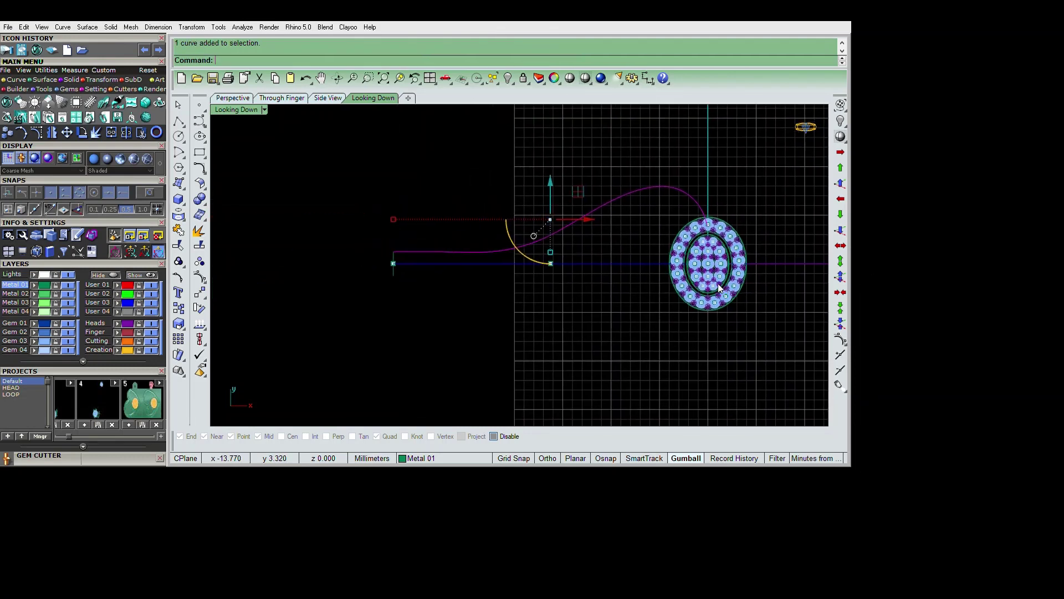
key(F10)
scroll(550, 242, up, 2)
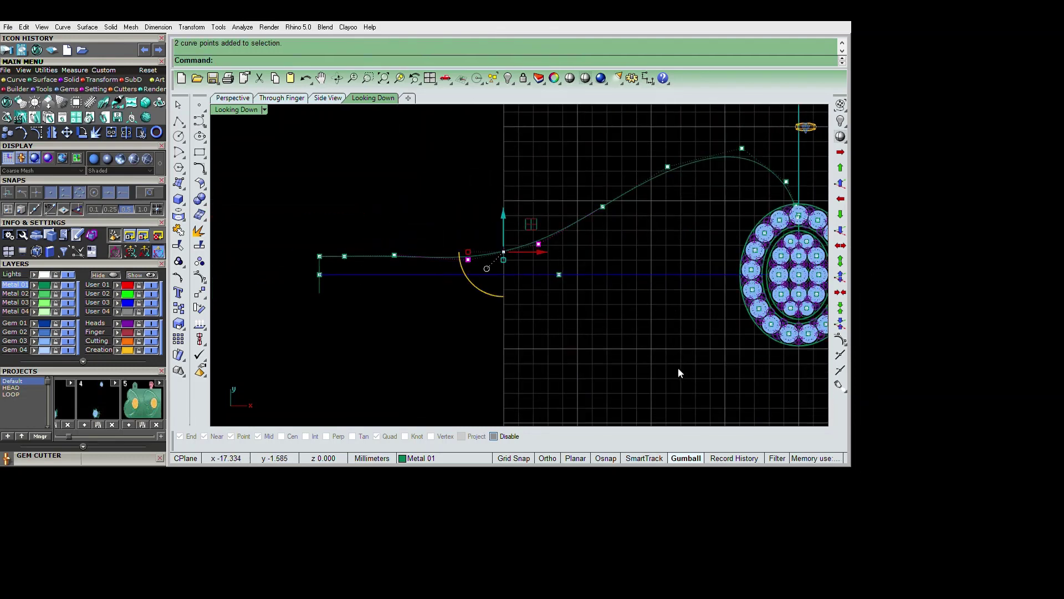
text(move)
key(Return)
click(702, 394)
click(702, 392)
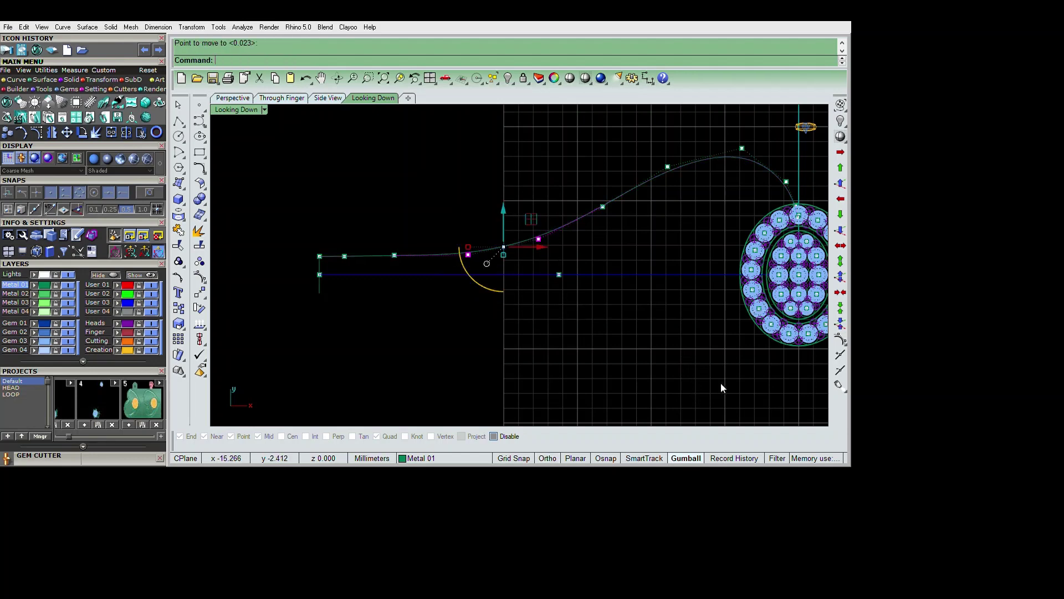
scroll(813, 302, up, 2)
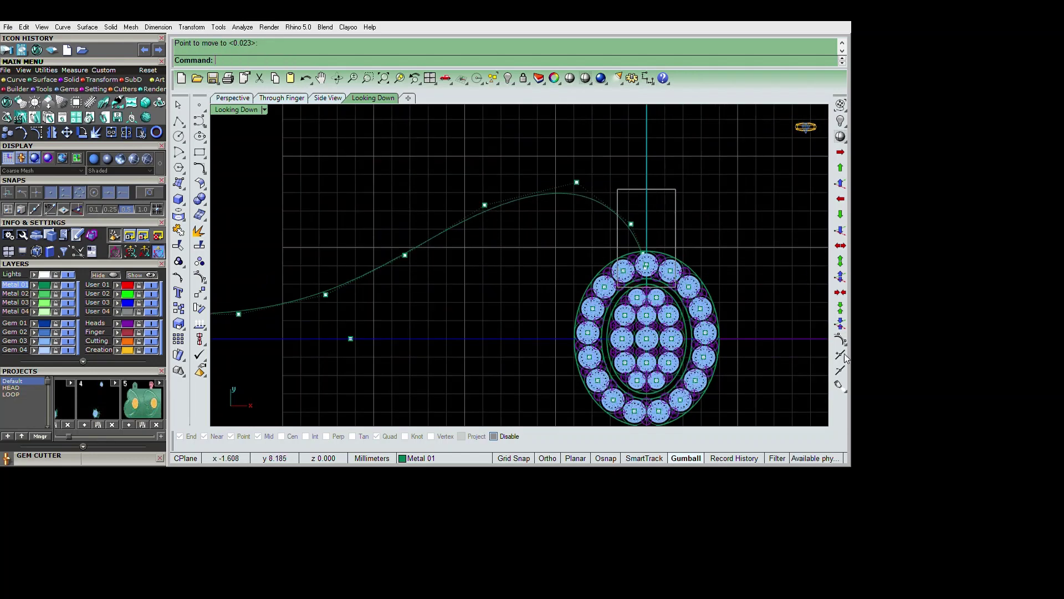
key(Return)
- Move the control points again to refine the curve's end near the head
scroll(820, 336, up, 2)
click(819, 336)
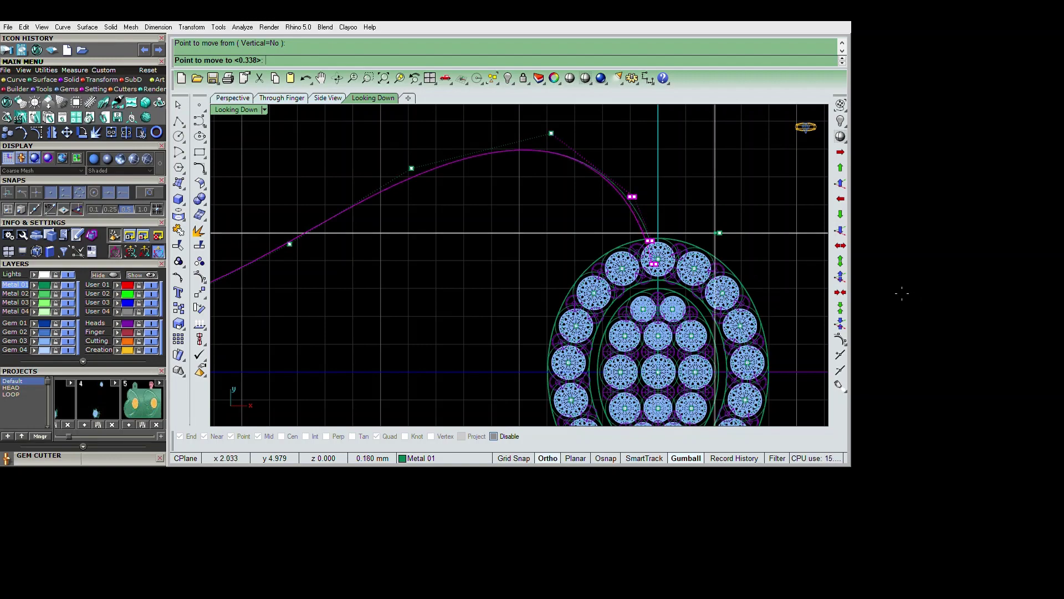
click(898, 295)
scroll(870, 285, down, 3)
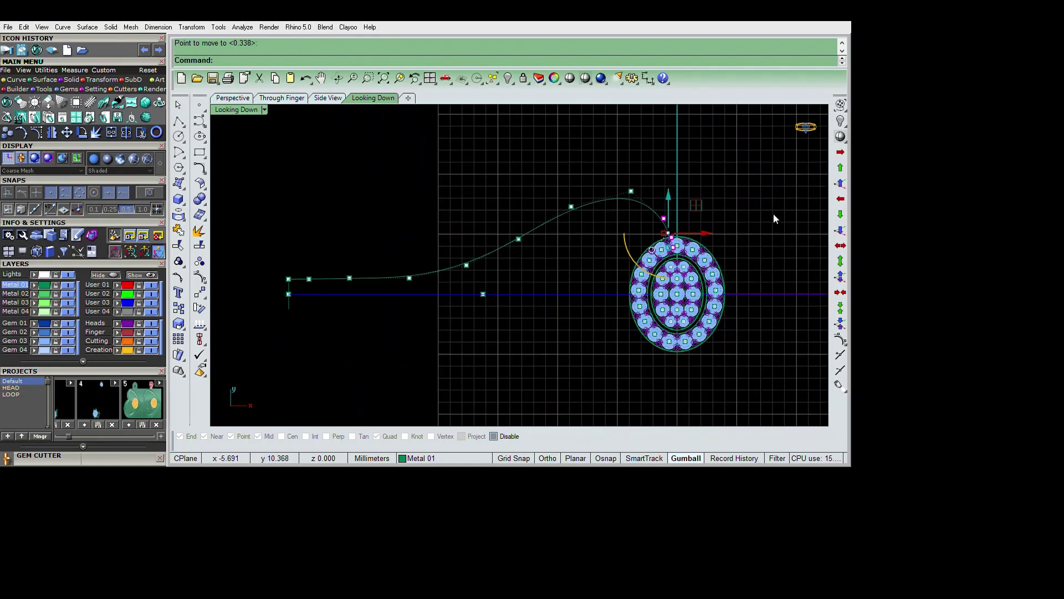
scroll(660, 251, up, 2)
click(826, 240)
scroll(835, 276, down, 2)
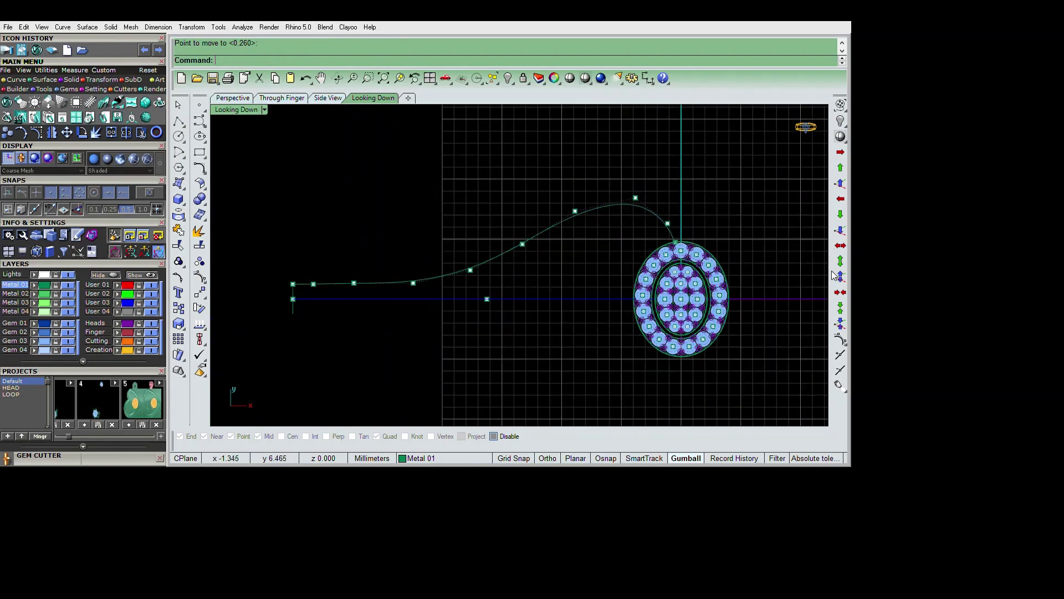
right_drag(829, 282, 804, 281)
- Nudge the top control points to smooth the curve's arc onto the halo
key(F10)
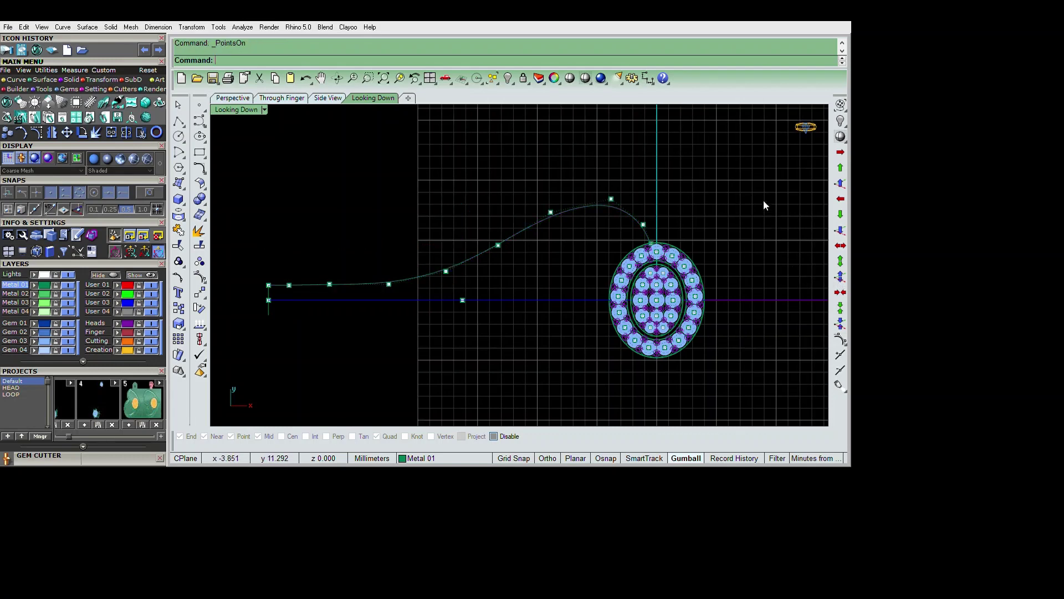
scroll(829, 306, up, 2)
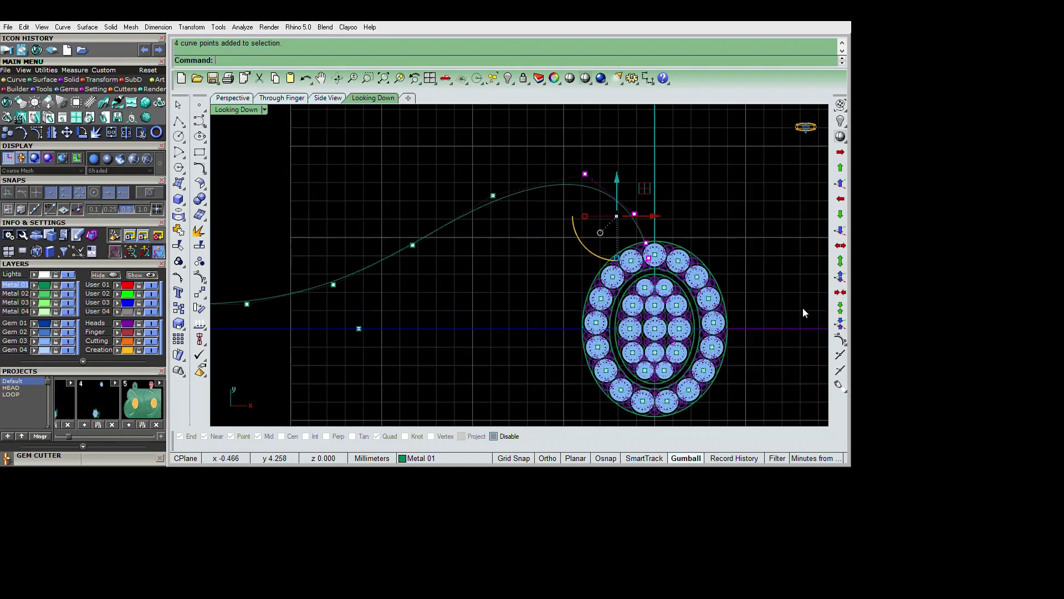
click(802, 307)
click(807, 304)
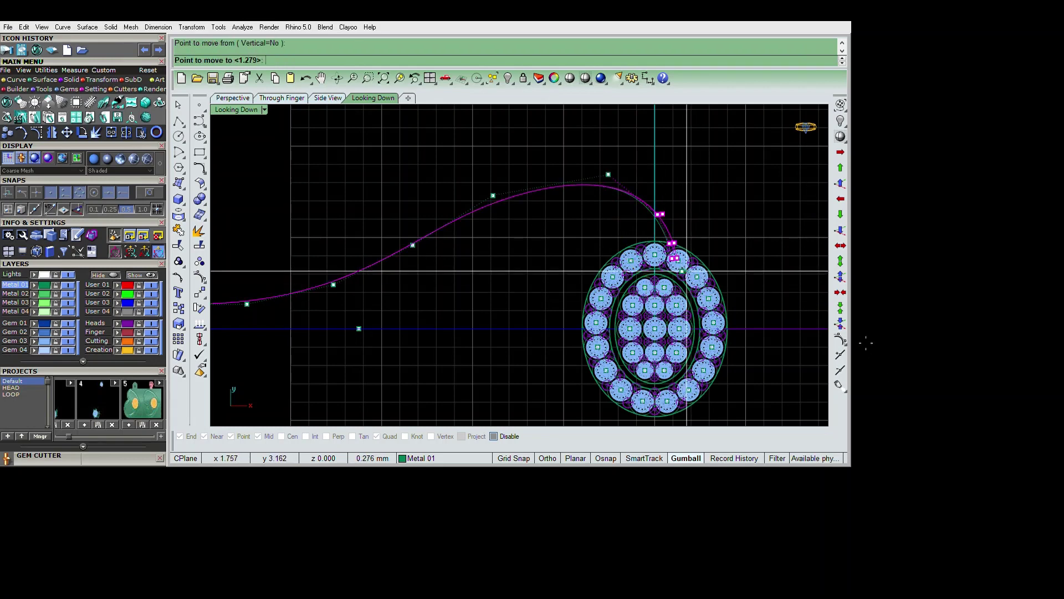
right_drag(764, 299, 797, 354)
click(643, 231)
drag(643, 231, 636, 229)
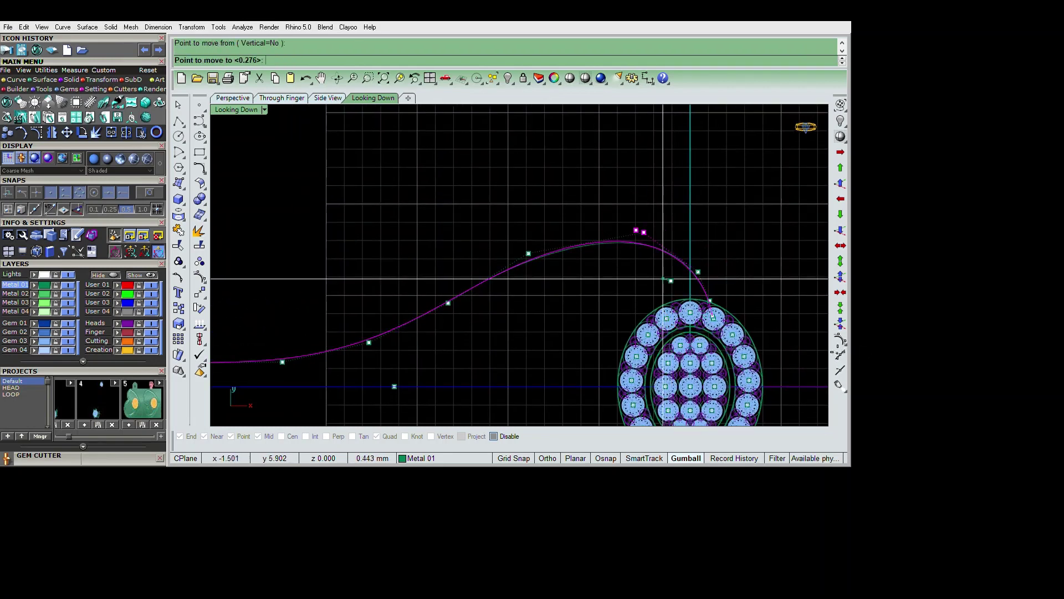
scroll(774, 326, down, 2)
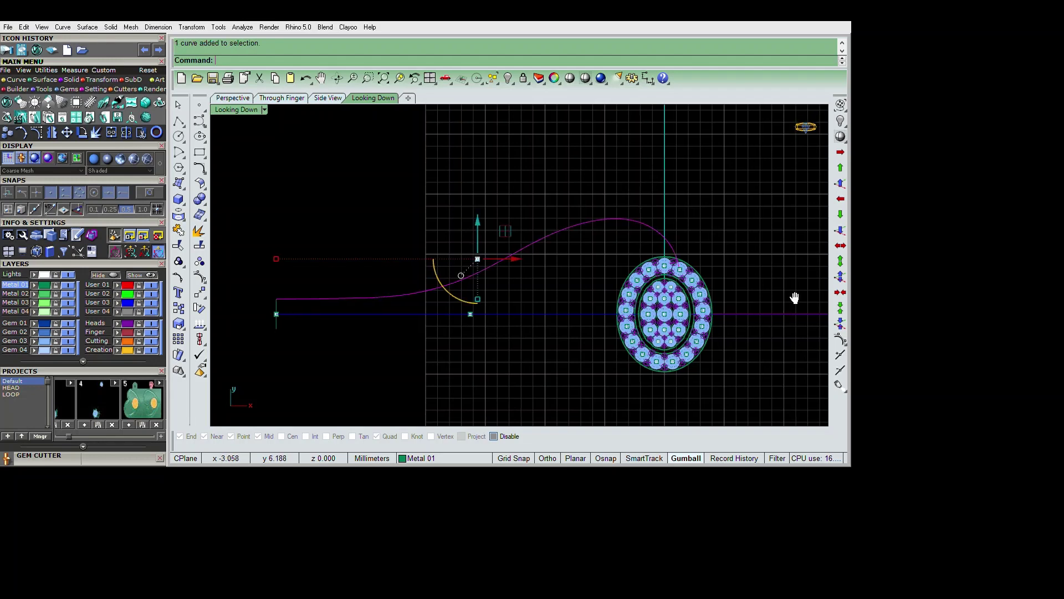
text(offset)
key(Return)
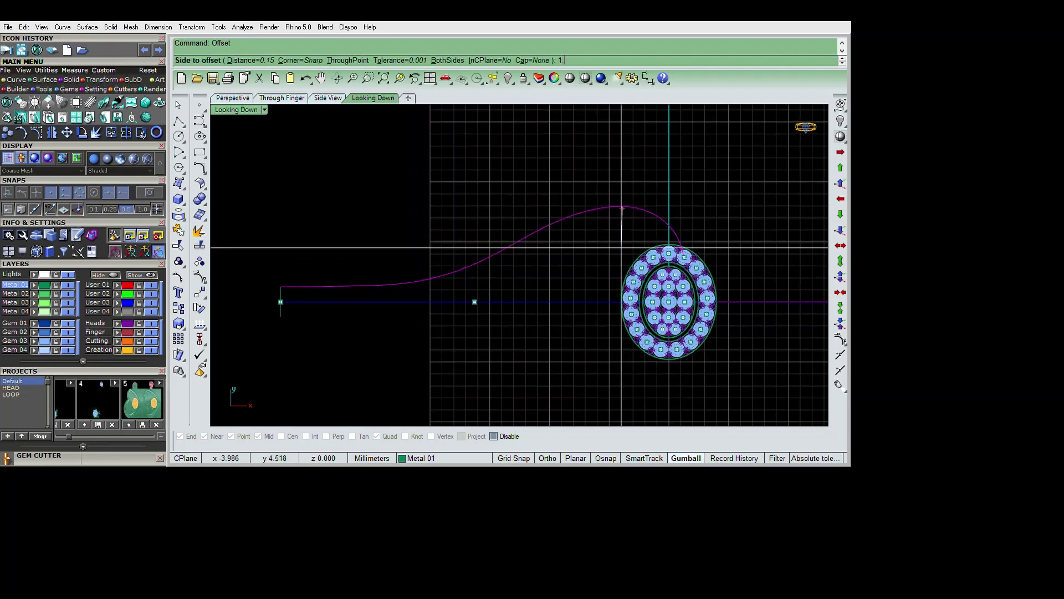
text(5)
key(Return)
click(770, 283)
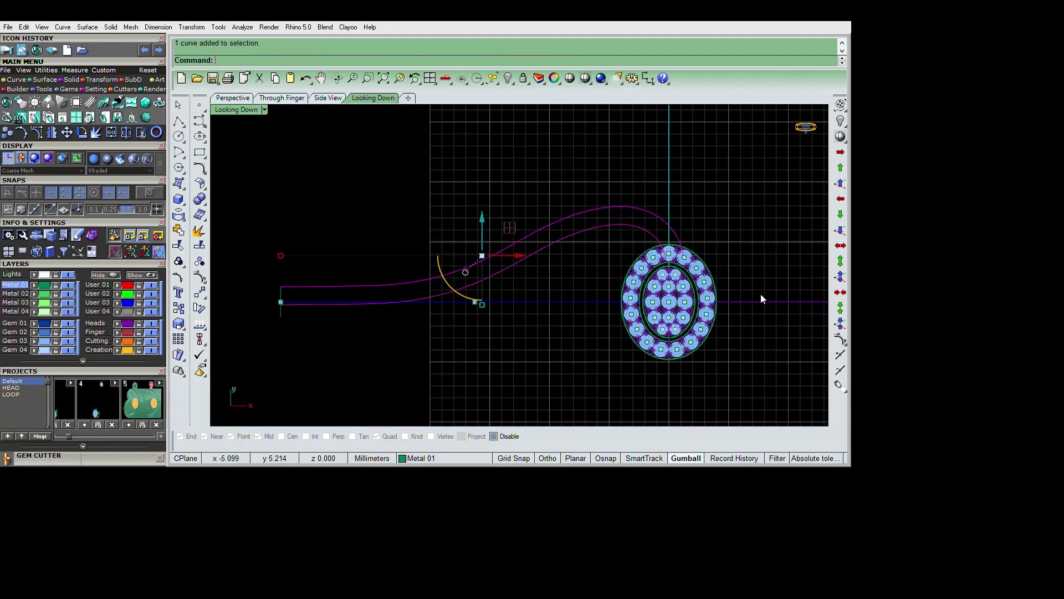
scroll(698, 313, down, 1)
key(Return)
click(572, 249)
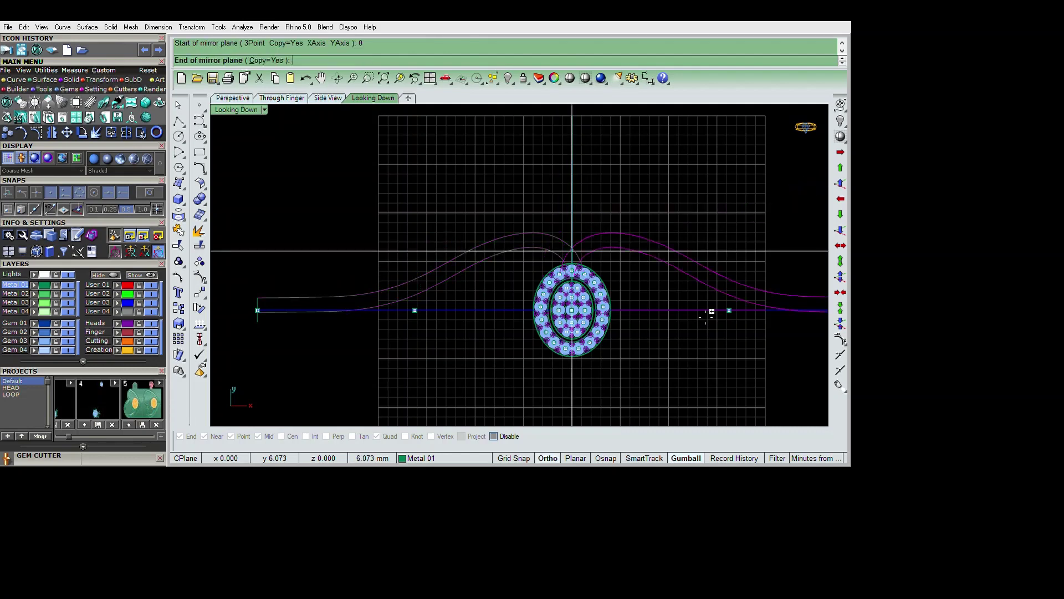
click(572, 355)
scroll(563, 256, up, 2)
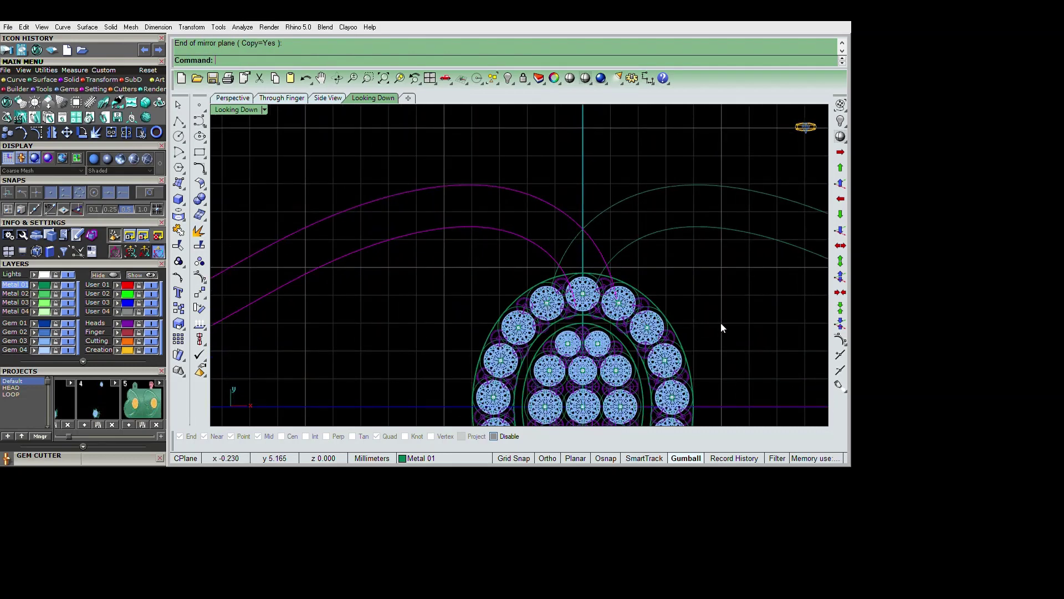
key(ctrl+z)
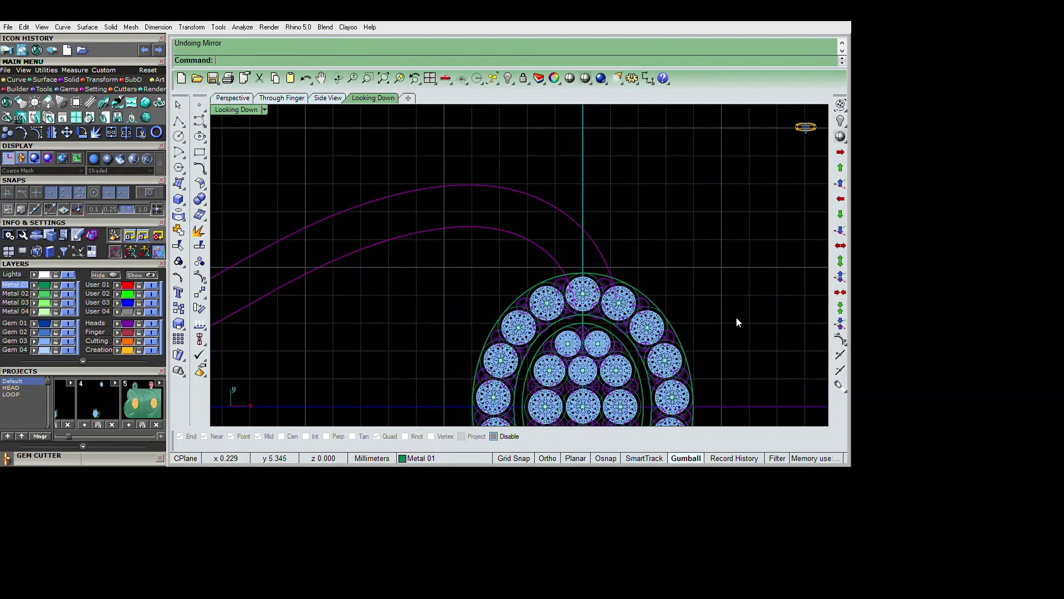
- Undo the earlier offset, shift the curve's end point, and offset the shank curve below it
key(ctrl+z)
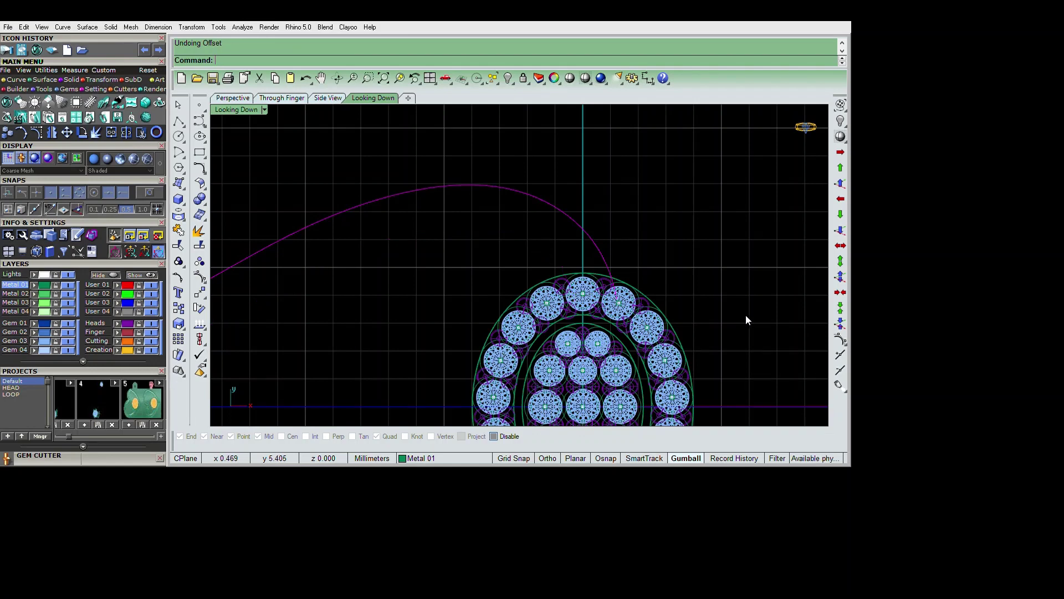
right_drag(746, 309, 741, 304)
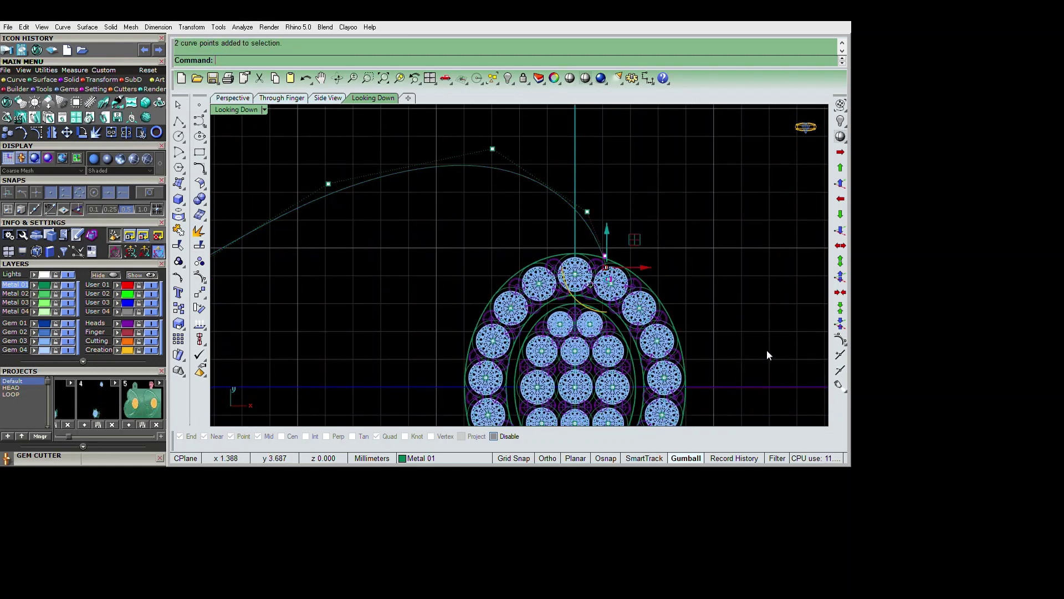
right_drag(766, 354, 791, 339)
key(alt+Left)
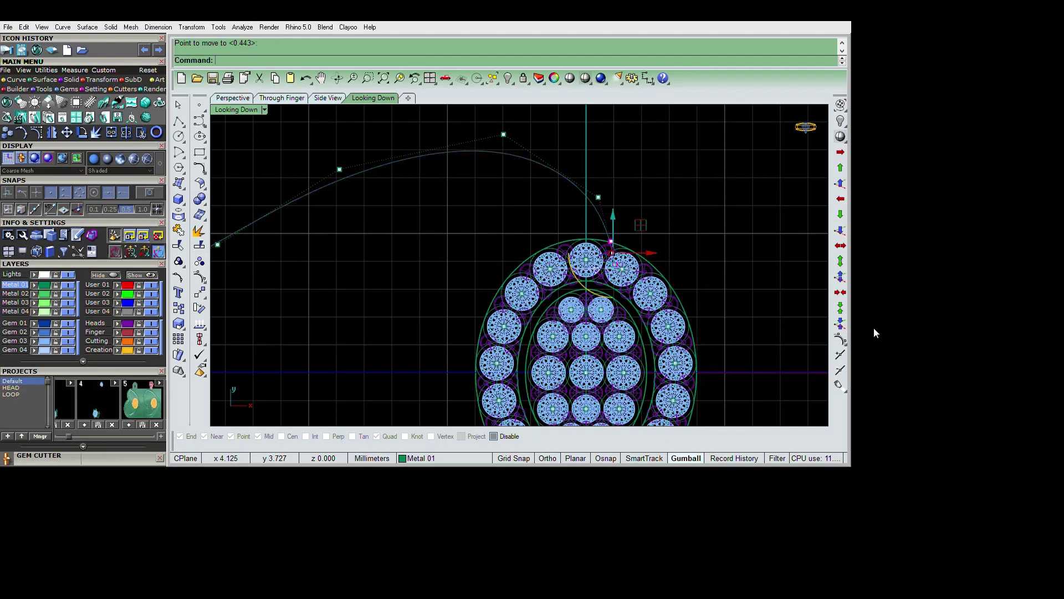
mouse_move(729, 277)
right_down()
mouse_move(760, 276)
mouse_move(769, 291)
right_up()
click(787, 260)
- Mirror both shank curves across the Y axis at the origin to the right side
text(mirror)
key(Return)
text(0)
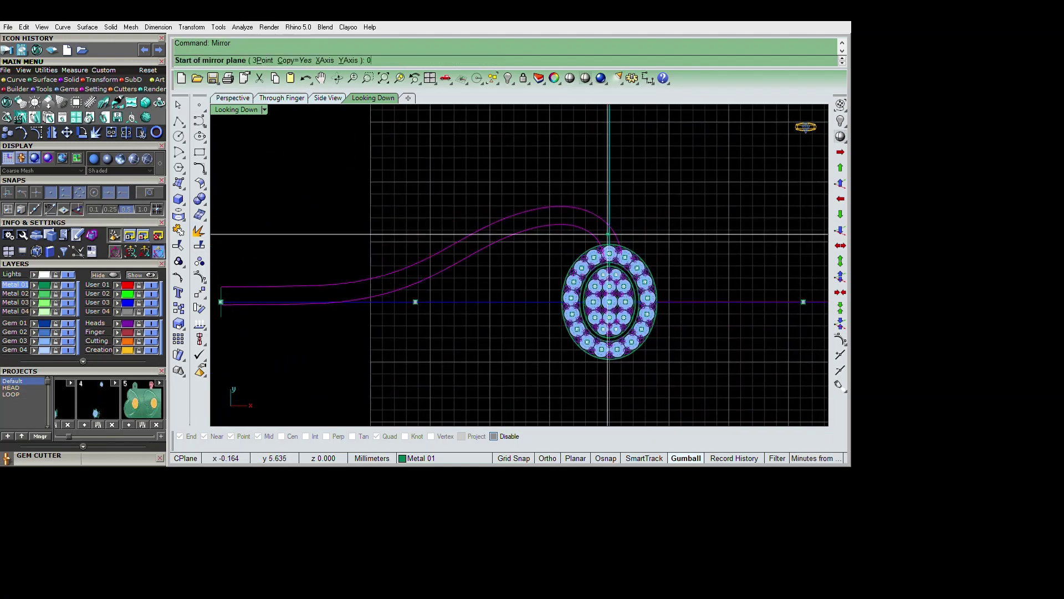
key(Return)
click(608, 236)
- Mirror all four curves across the horizontal axis at the origin to below the centre line
drag(824, 247, 780, 298)
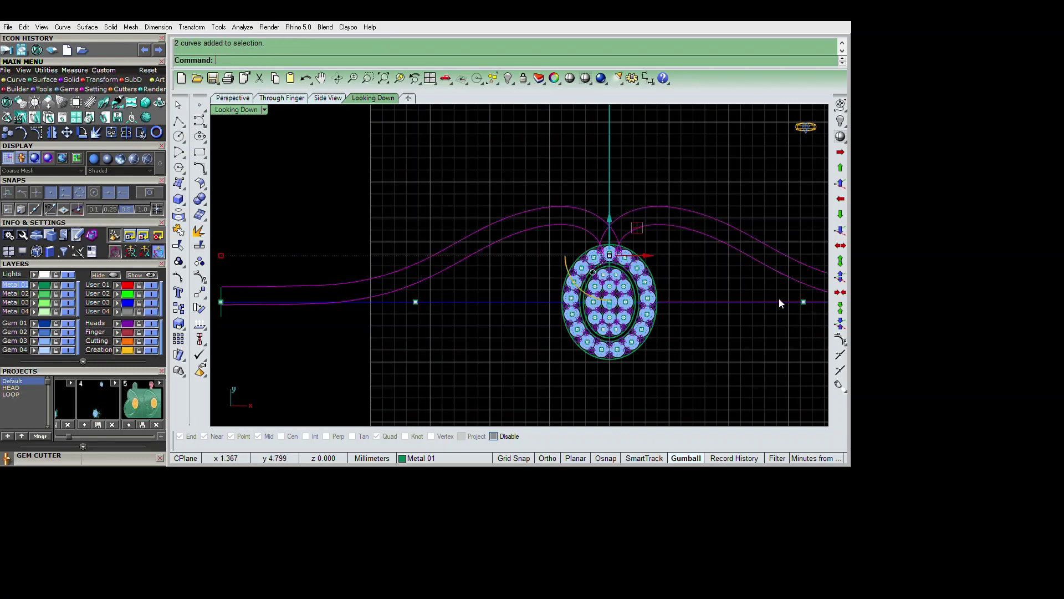
scroll(730, 314, up, 2)
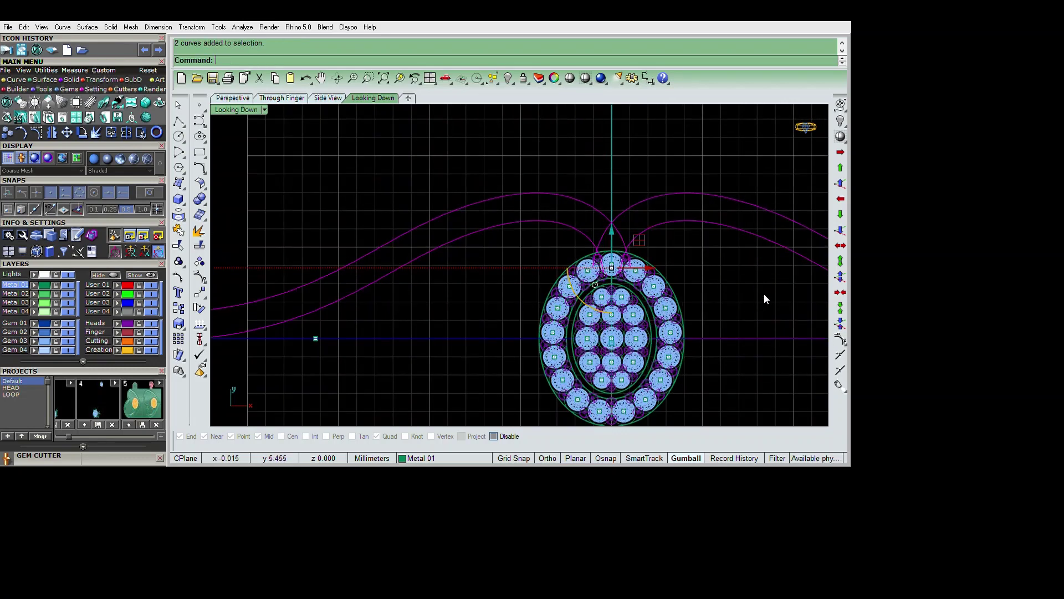
scroll(765, 297, down, 4)
right_drag(780, 323, 724, 334)
text(mirror)
key(Return)
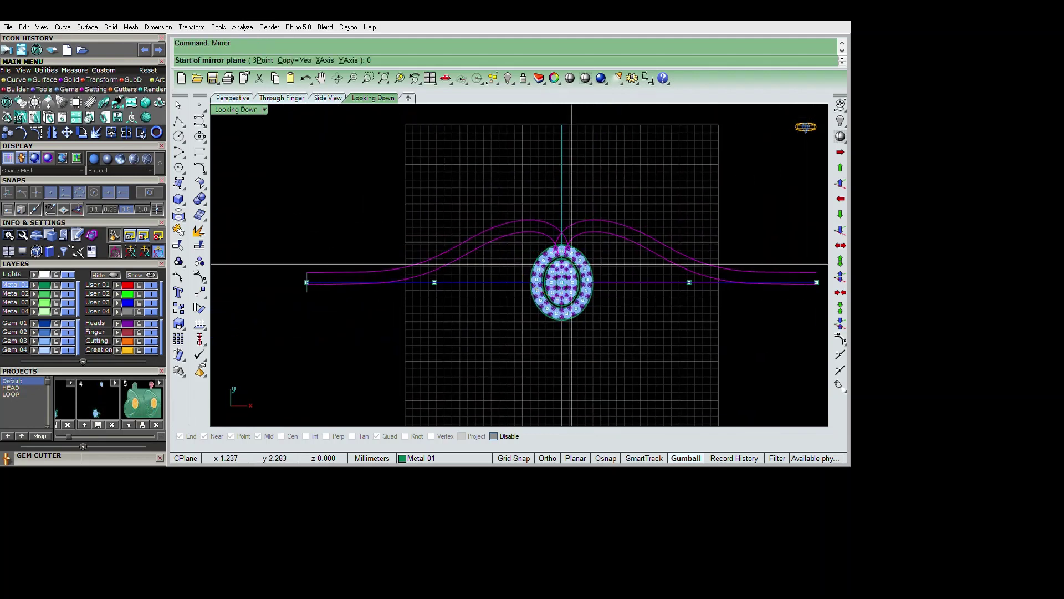
text(0)
key(Return)
key(F8)
click(524, 268)
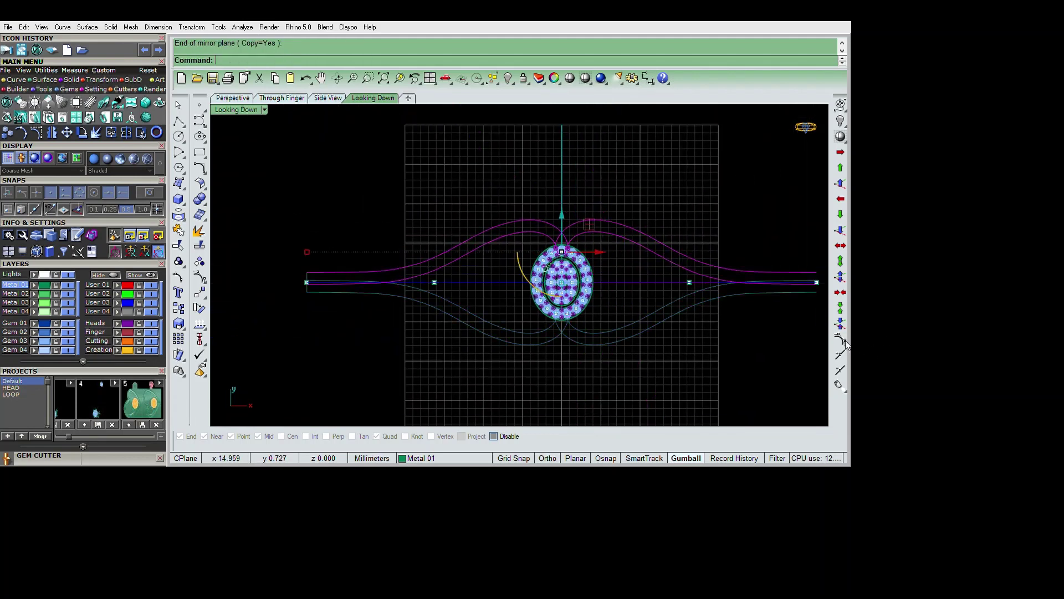
key(F8)
scroll(746, 374, down, 1)
- Draw a new five-point curve rising from the centre line toward the gem halo
click(199, 121)
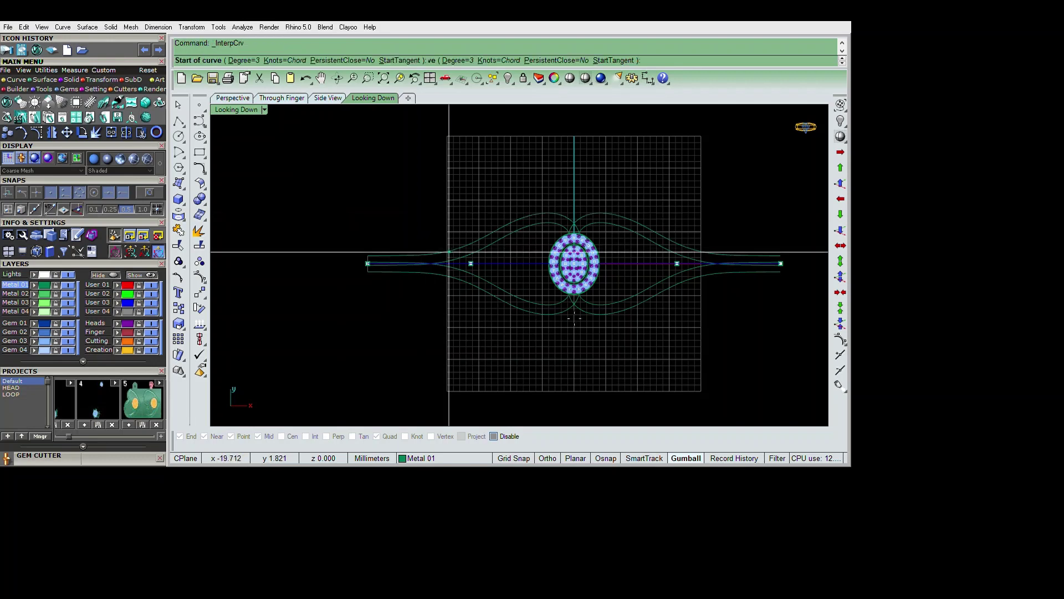
scroll(475, 272, up, 2)
scroll(476, 271, up, 3)
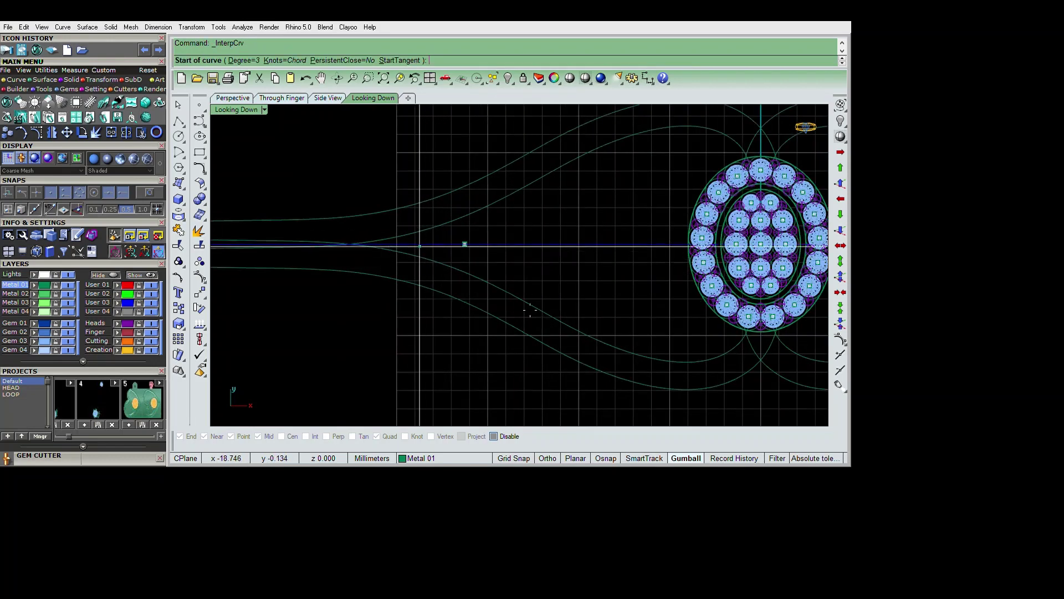
click(360, 239)
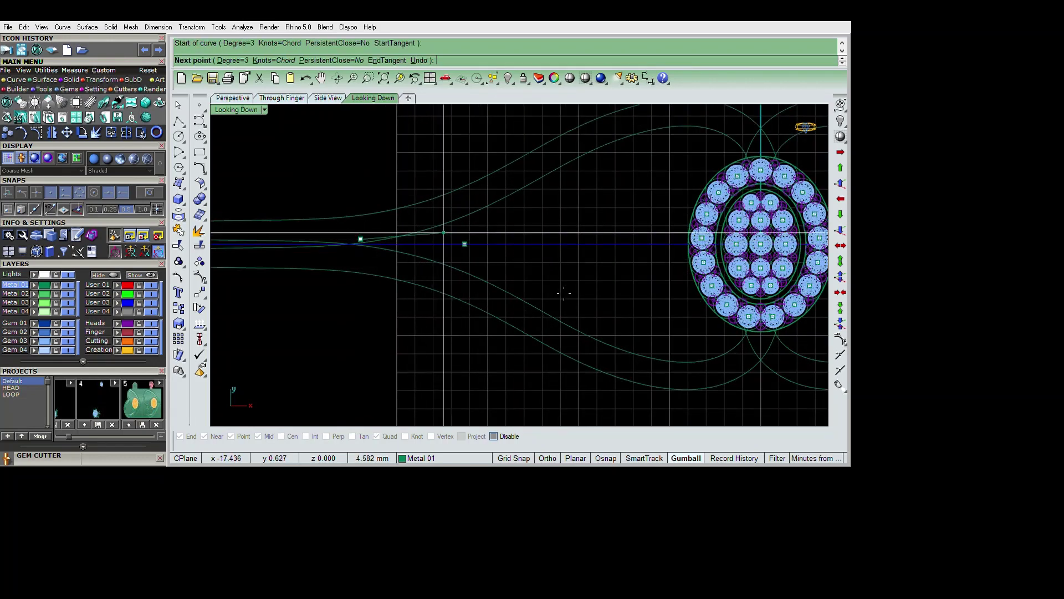
click(445, 230)
click(509, 213)
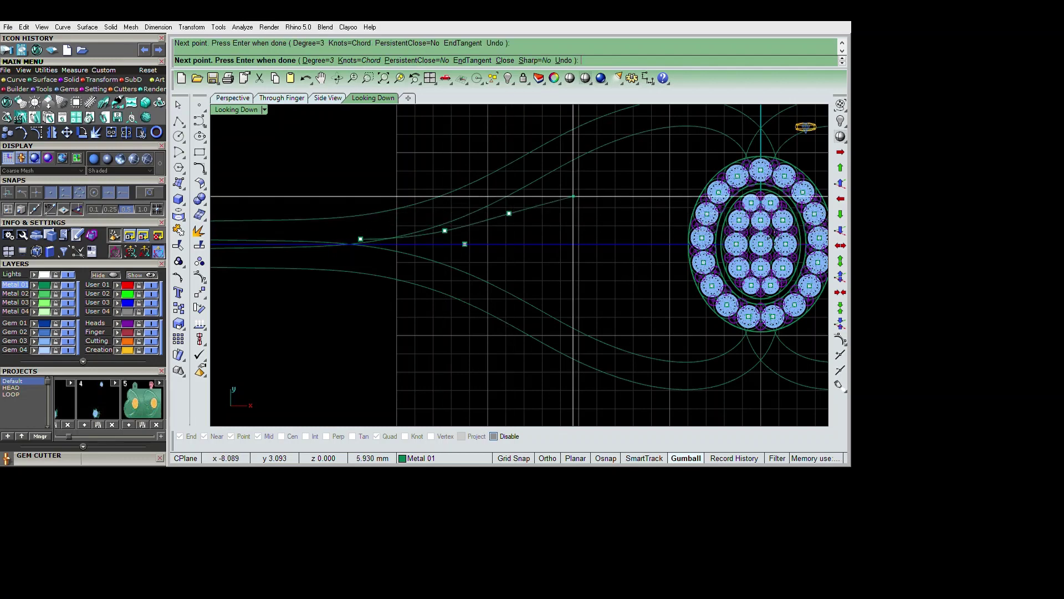
click(601, 190)
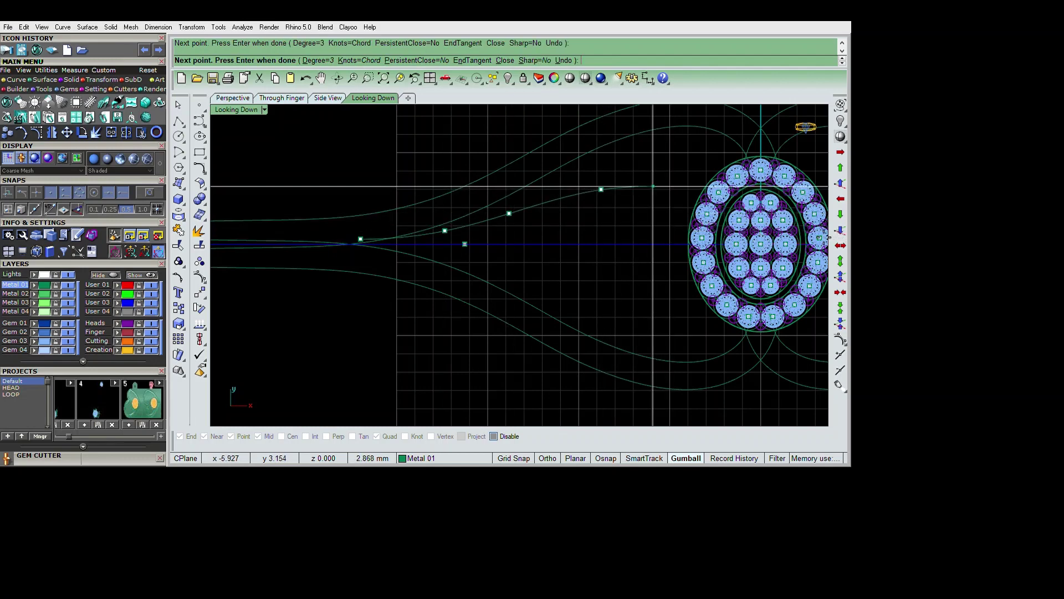
click(652, 186)
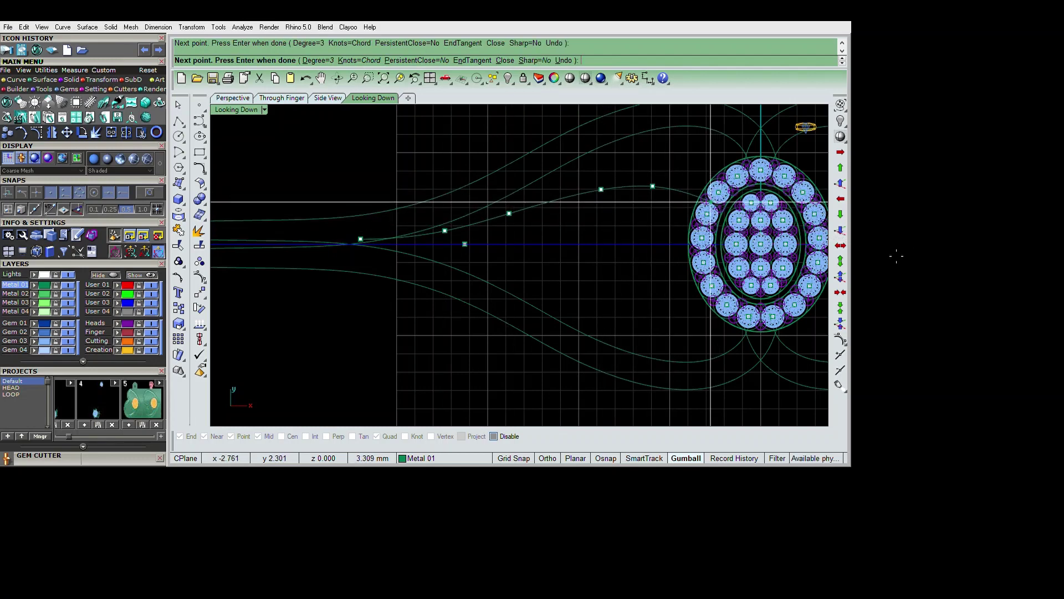
- Offset a parallel copy of the new curve just beneath it
key(Return)
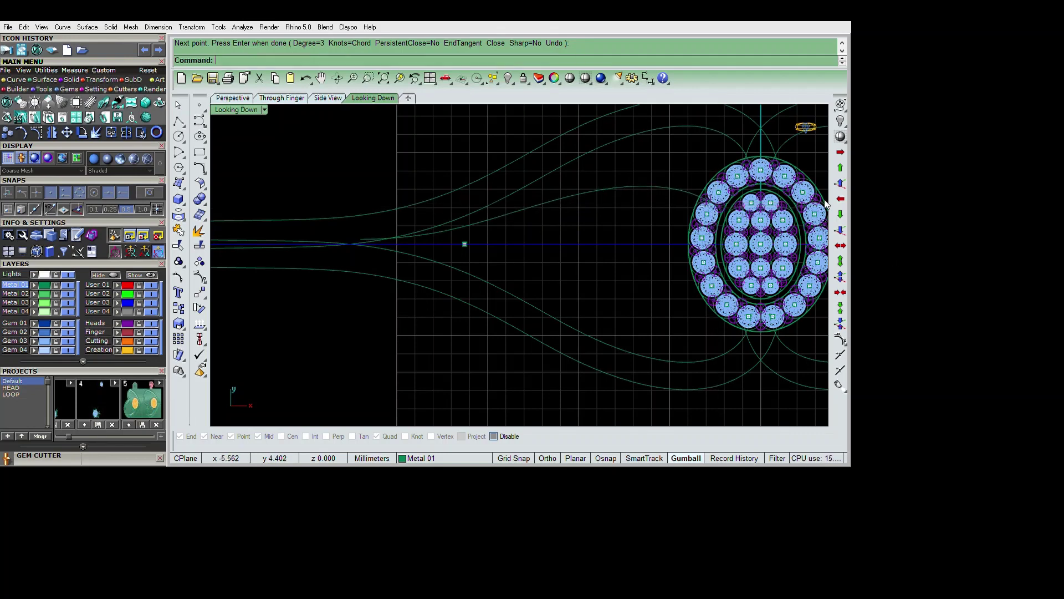
click(538, 208)
click(647, 201)
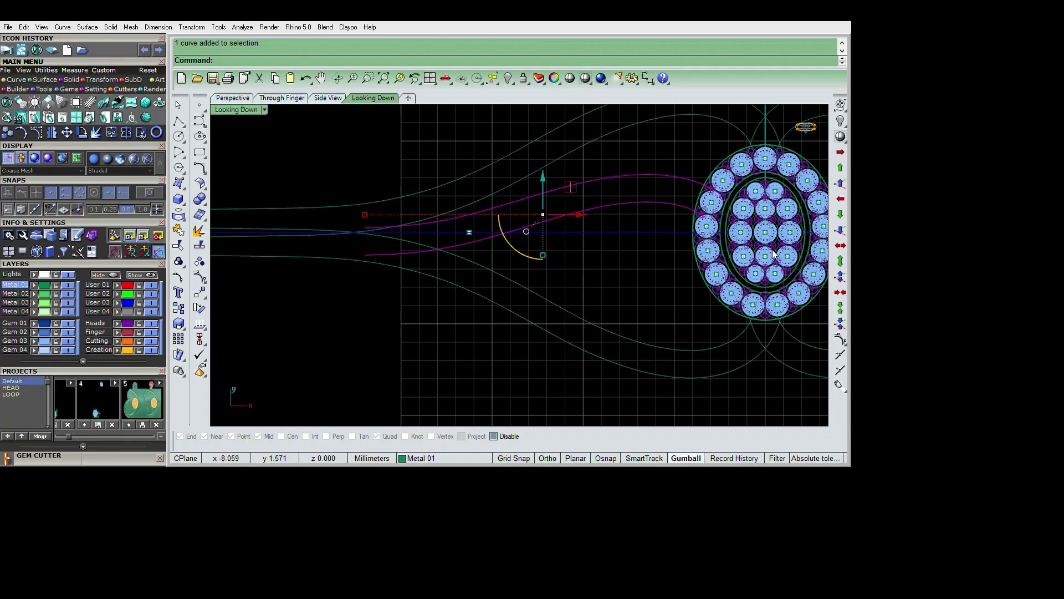
- Move the two shank curves slightly upward and reselect both curves
text(m)
key(Return)
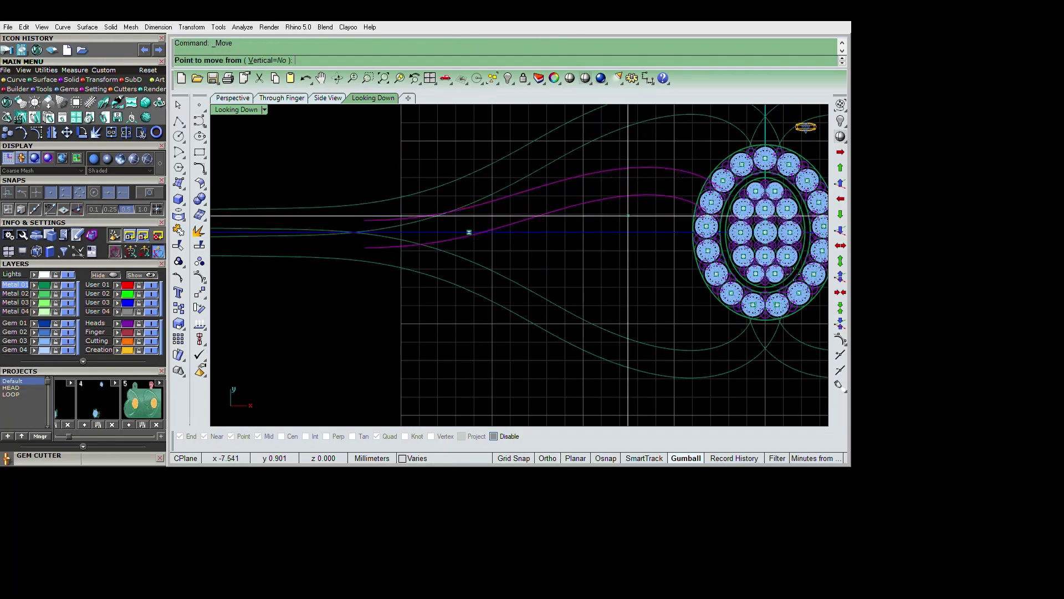
click(628, 215)
key(Return)
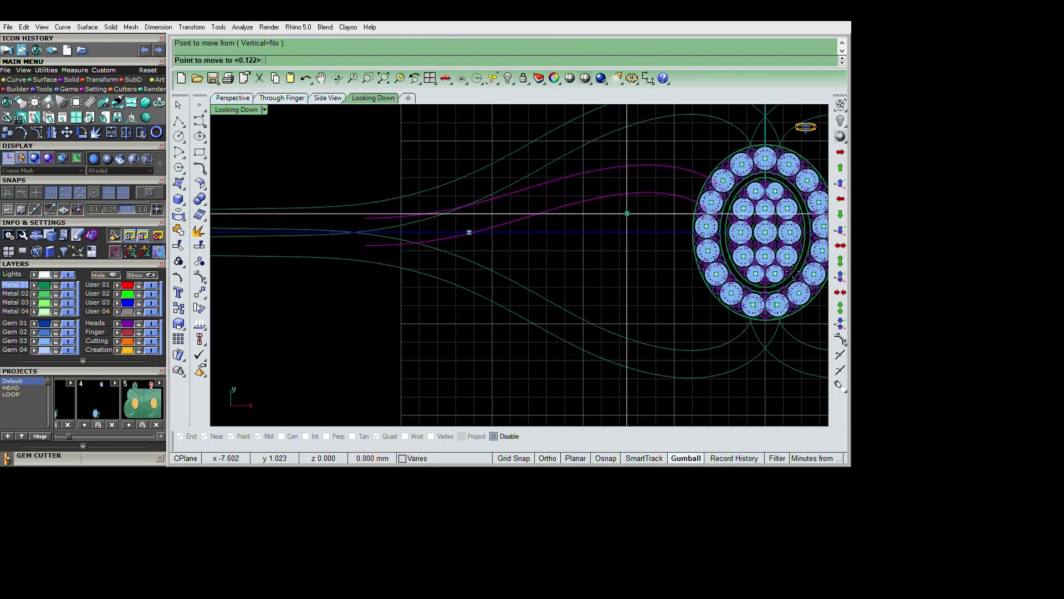
click(626, 213)
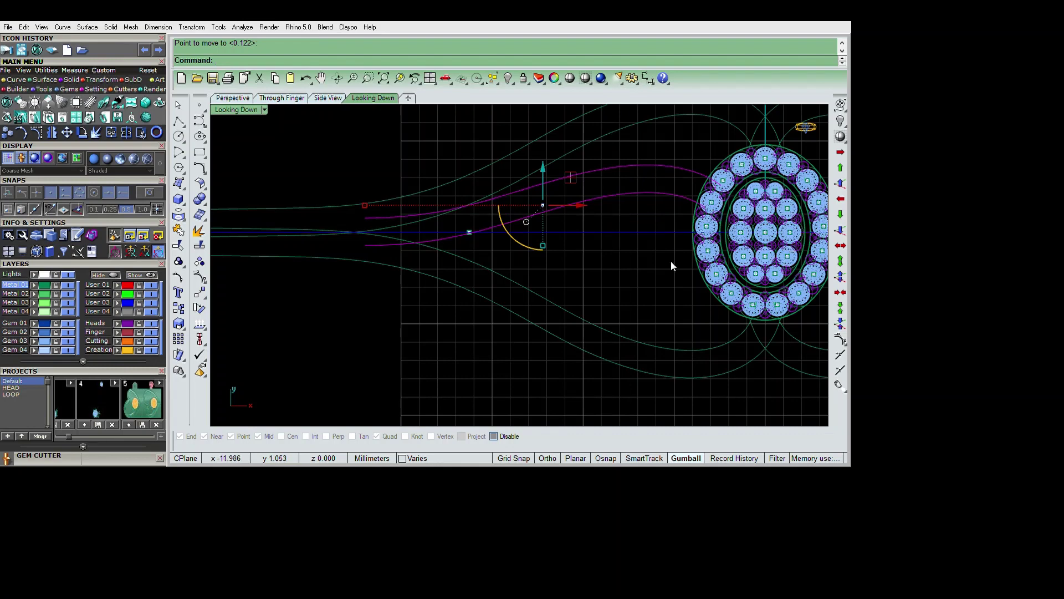
right_drag(542, 295, 562, 288)
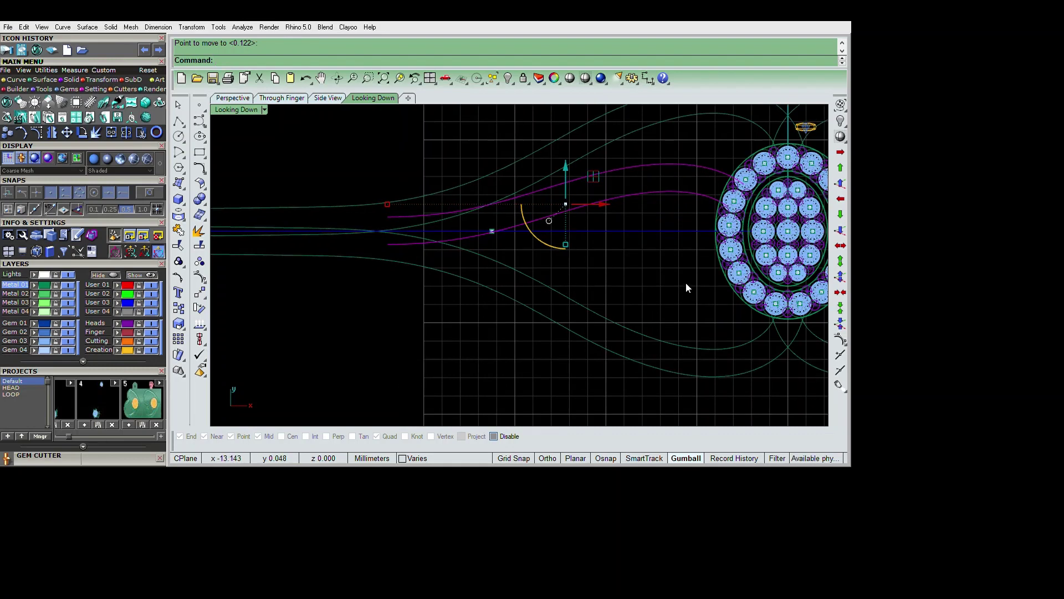
key(Escape)
right_drag(686, 287, 657, 303)
key(ctrl+shift+p)
right_drag(806, 271, 753, 280)
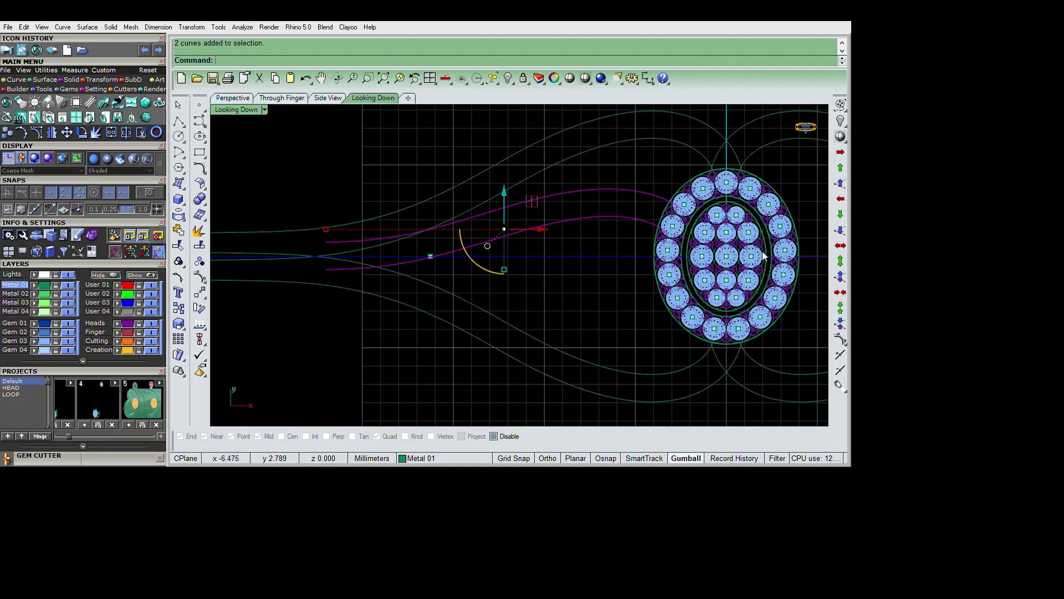
- Show the curves' control points and raise the two points near the halo
key(F10)
right_drag(767, 271, 717, 318)
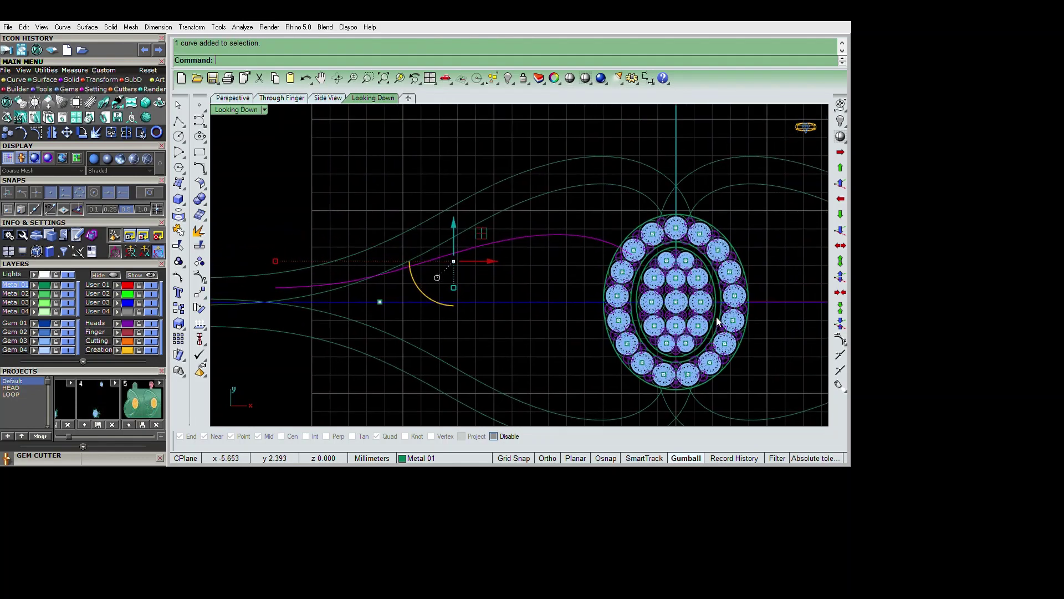
drag(548, 222, 624, 269)
scroll(609, 239, up, 3)
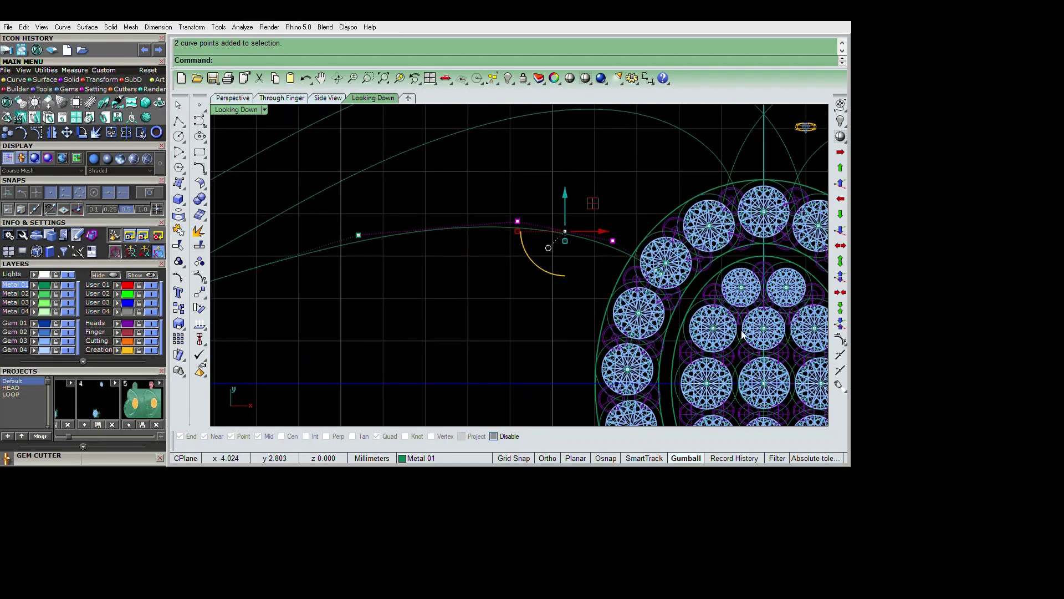
text(m)
key(Return)
click(573, 285)
scroll(573, 280, down, 3)
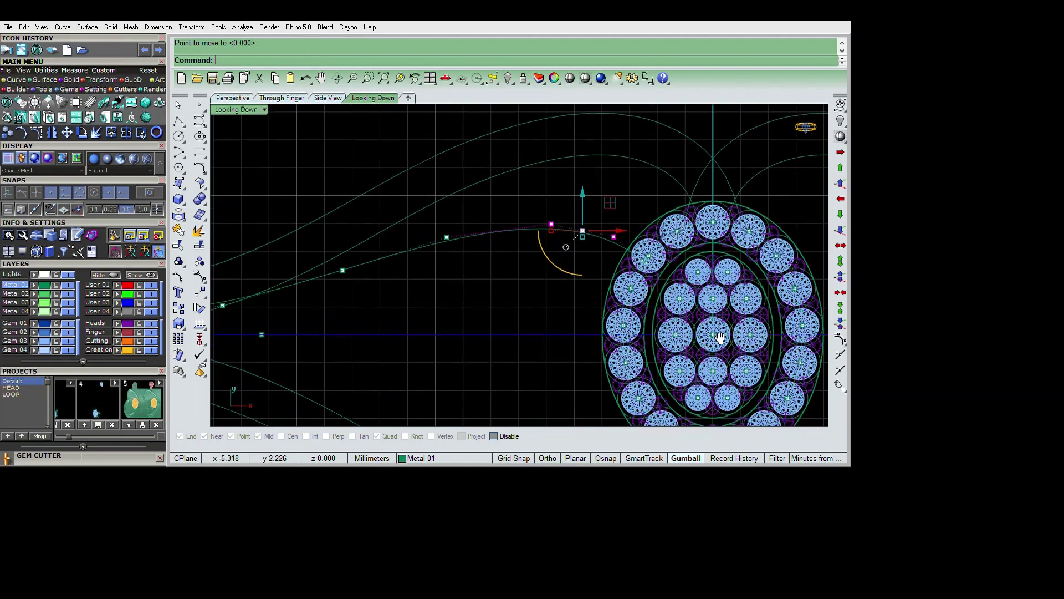
scroll(559, 331, up, 2)
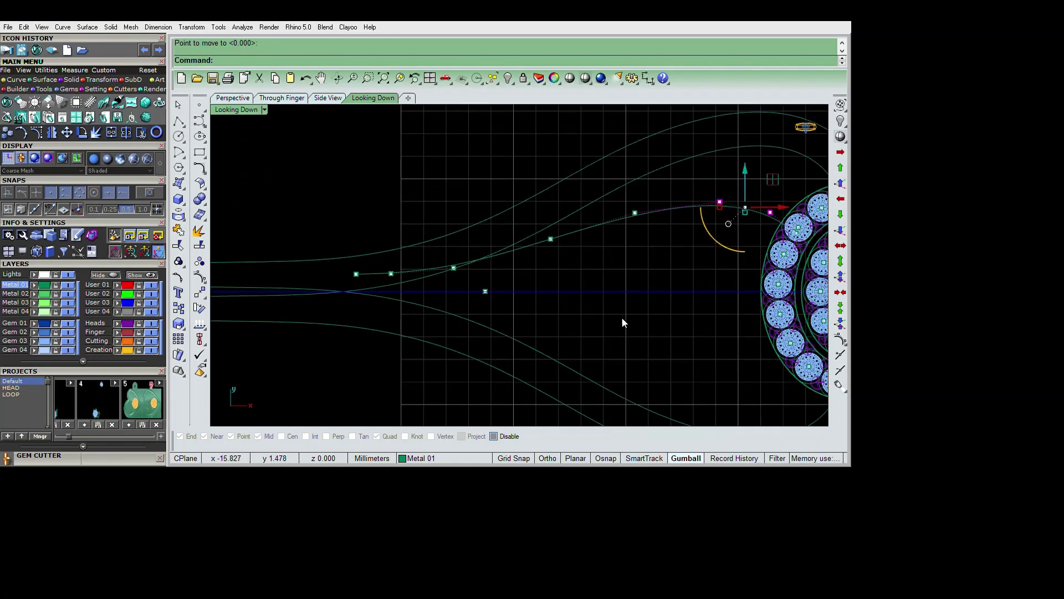
scroll(622, 323, down, 3)
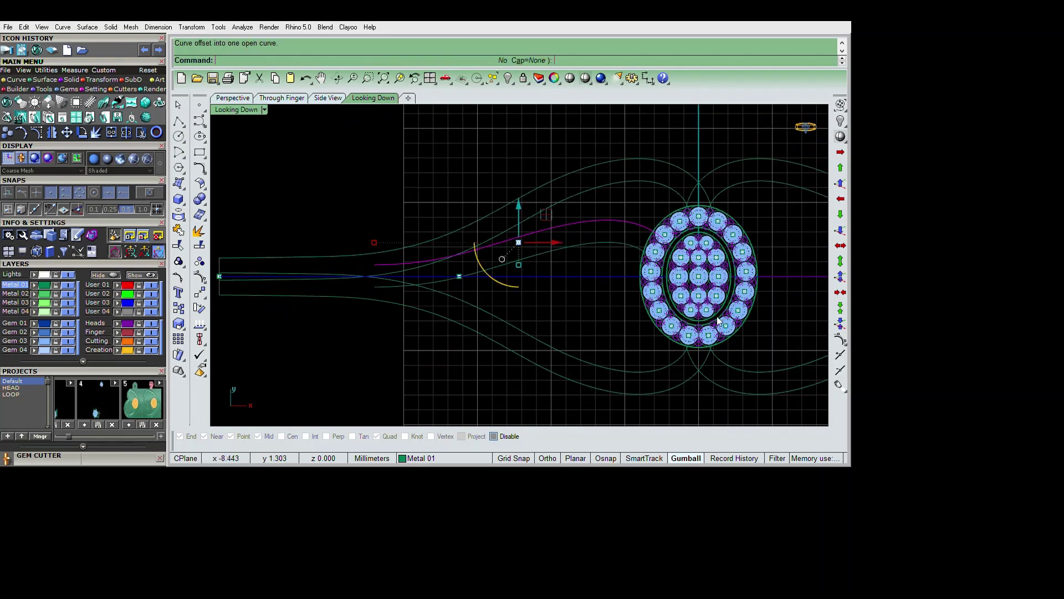
right_drag(722, 308, 661, 302)
- Try mirroring the shank curves across the centreline, then undo the copies
text(mirror)
key(Return)
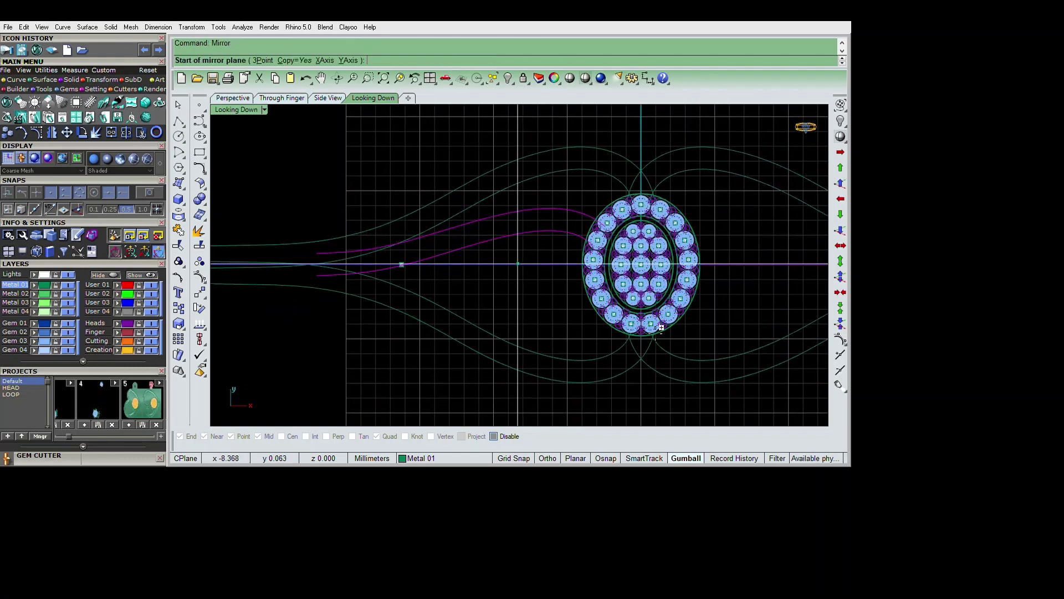
click(666, 328)
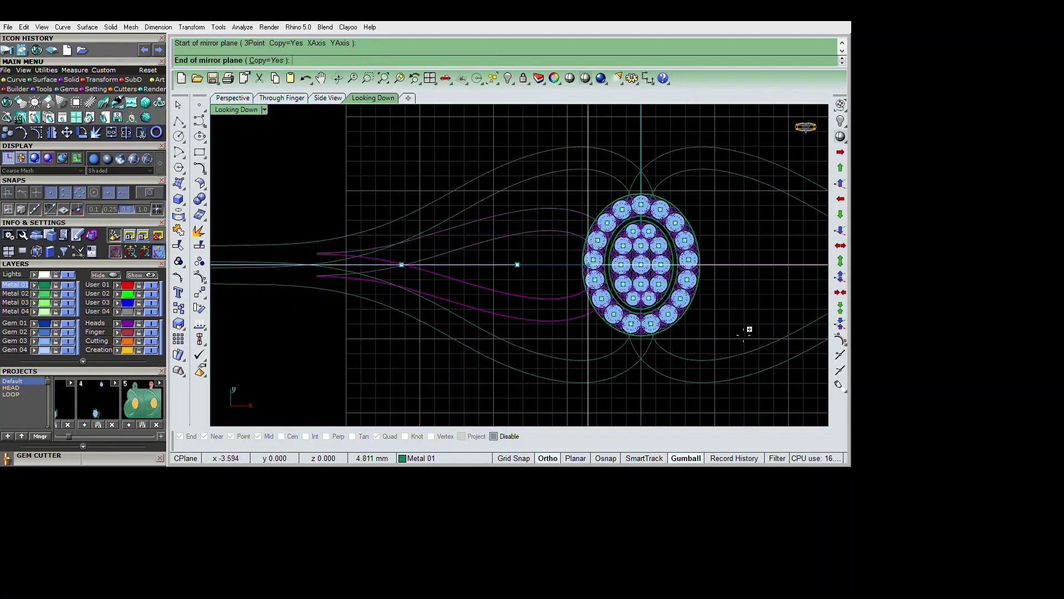
click(648, 327)
scroll(565, 310, down, 2)
right_drag(552, 314, 605, 312)
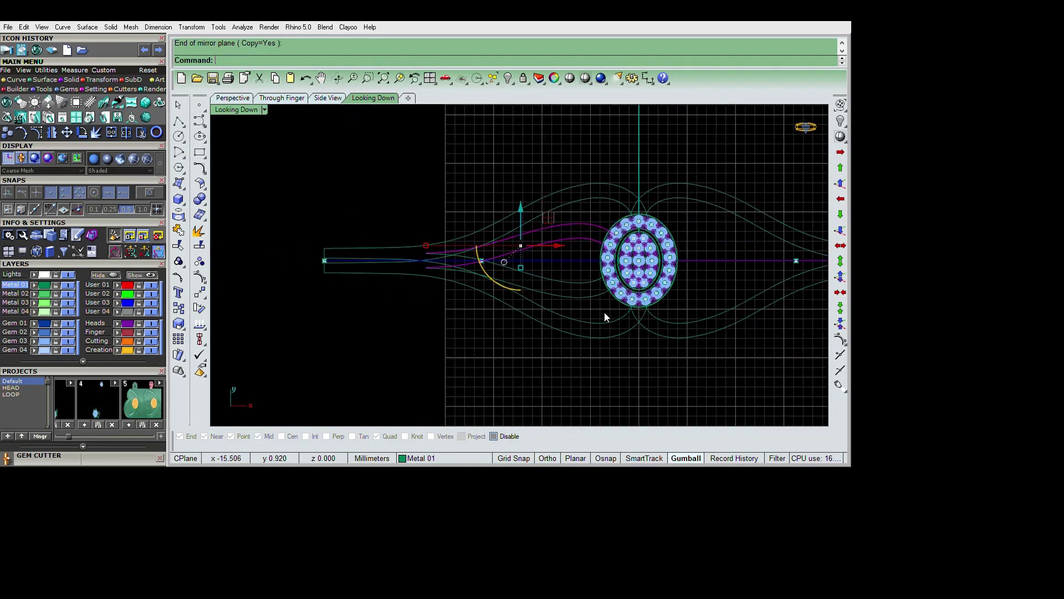
scroll(577, 318, up, 3)
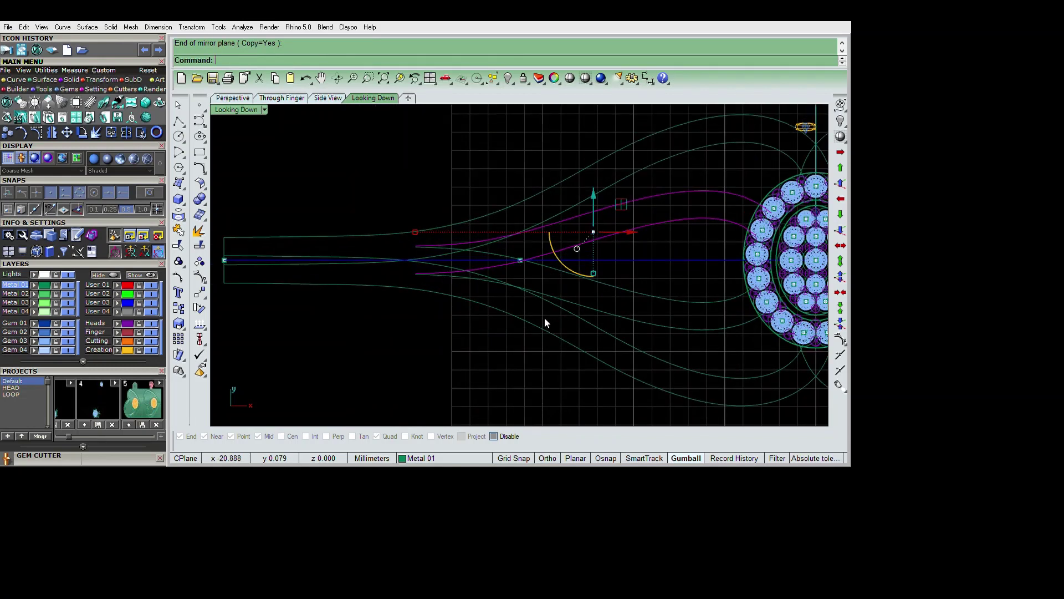
key(ctrl+z)
right_drag(540, 314, 560, 322)
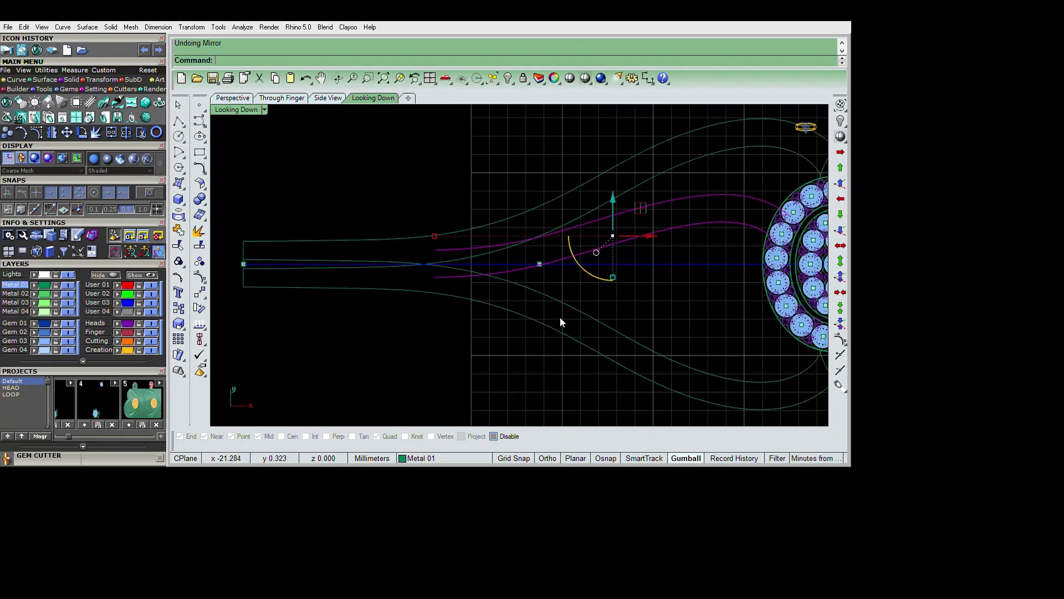
text(re)
key(Delete)
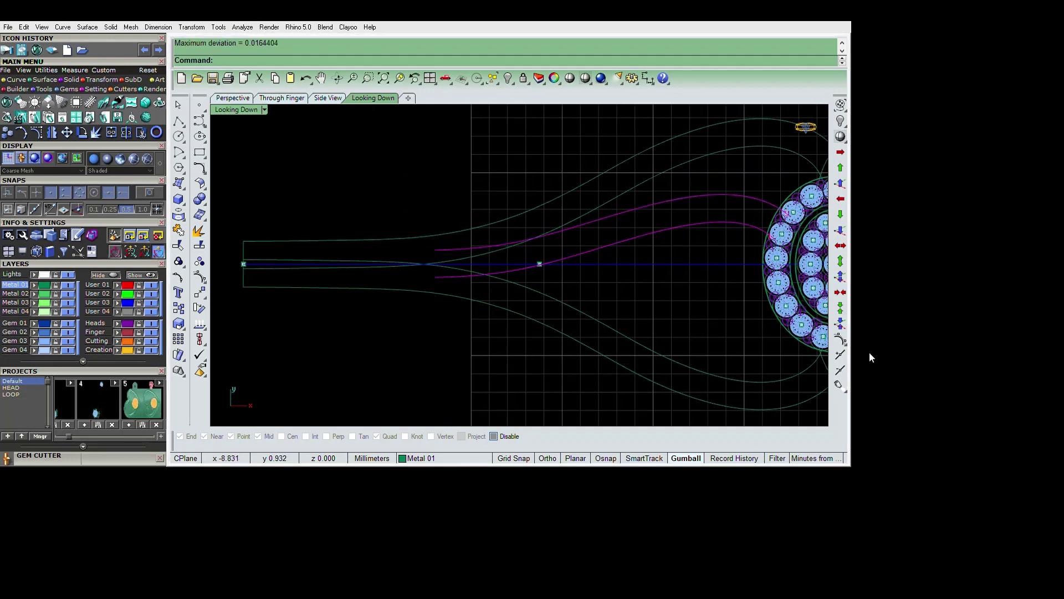
- Drag the control points at the curves' left ends further left
right_drag(590, 354, 588, 342)
key(F10)
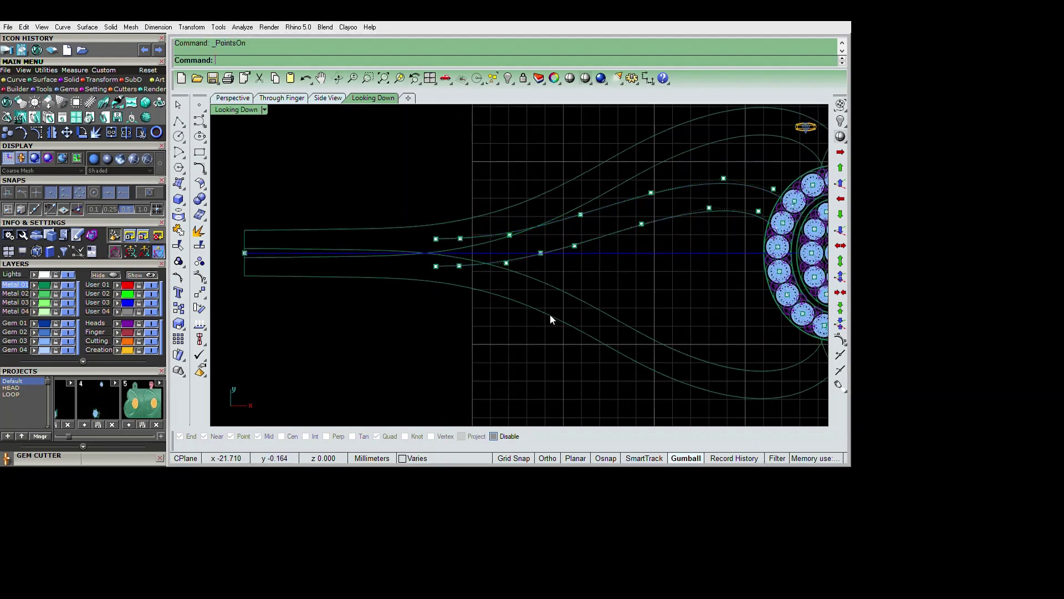
scroll(427, 272, up, 1)
drag(409, 197, 441, 277)
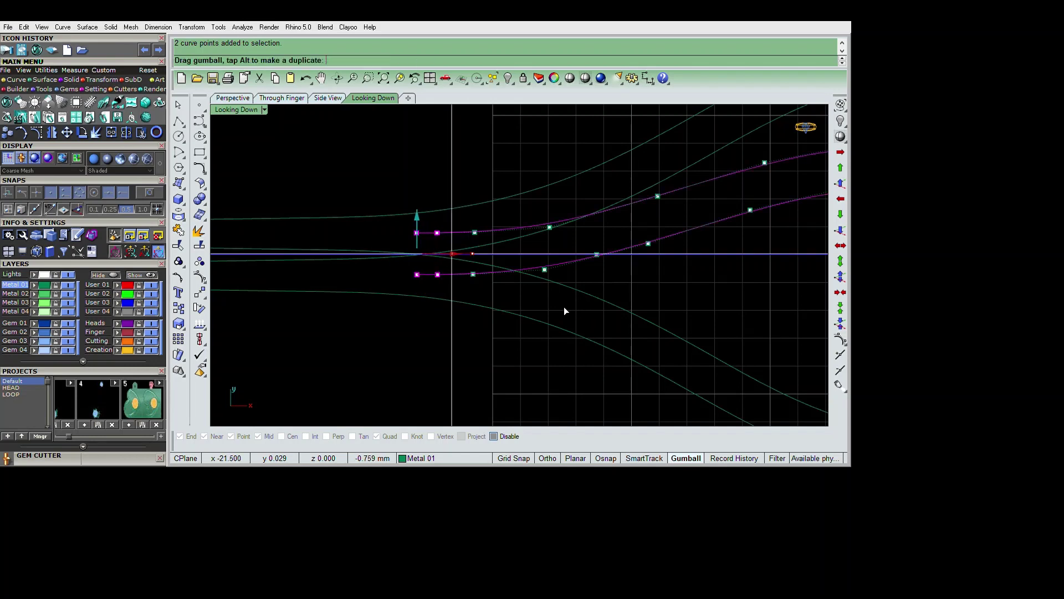
drag(583, 313, 561, 308)
scroll(560, 308, down, 2)
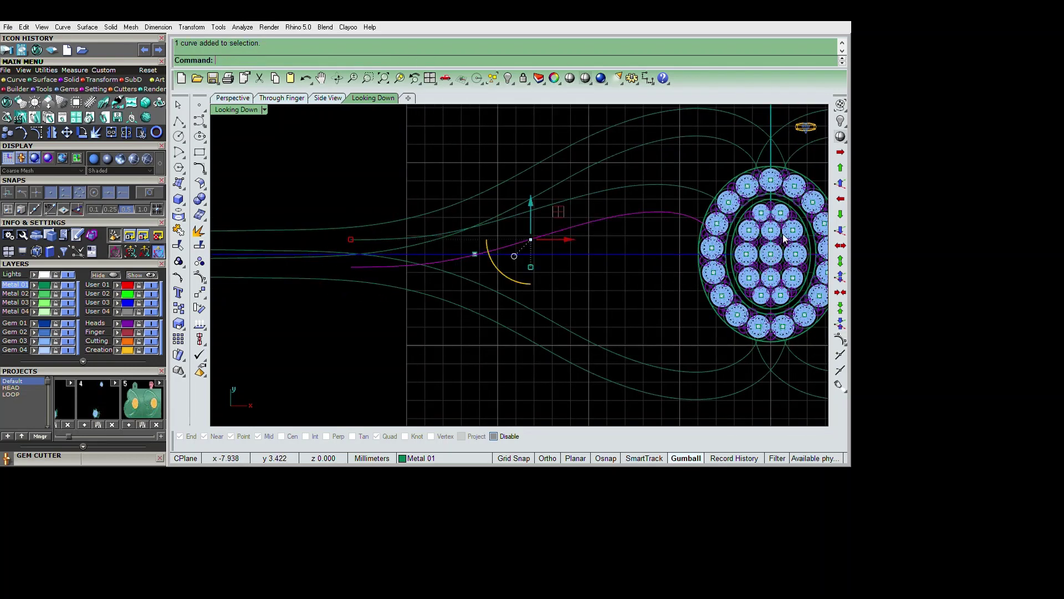
scroll(787, 263, down, 2)
- Mirror the shank curves about the origin to create the lower pair
text(re)
key(BackSpace)
key(BackSpace)
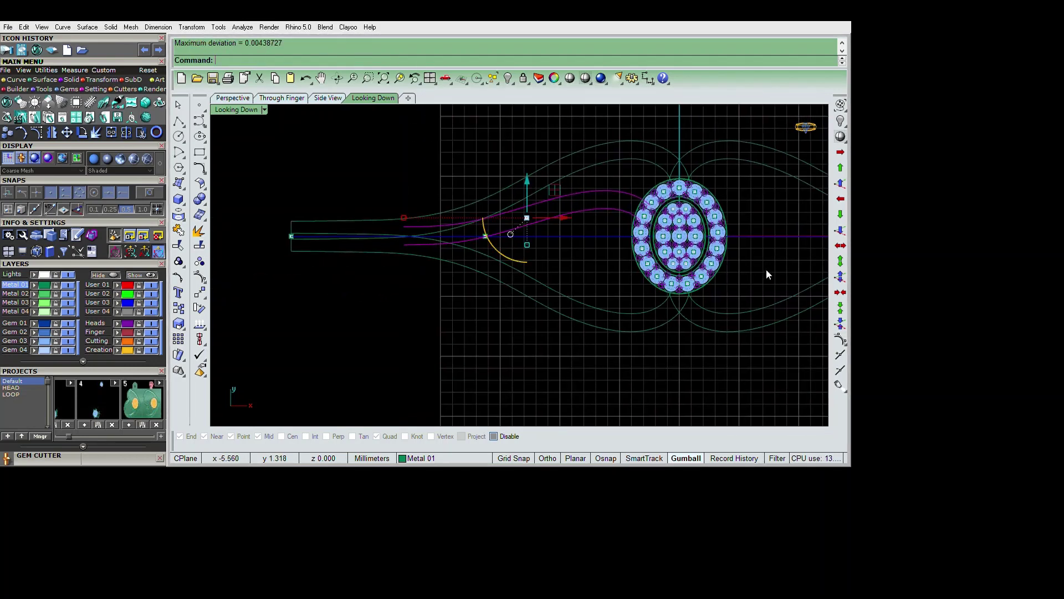
text(mirror)
key(Return)
text(0)
key(Return)
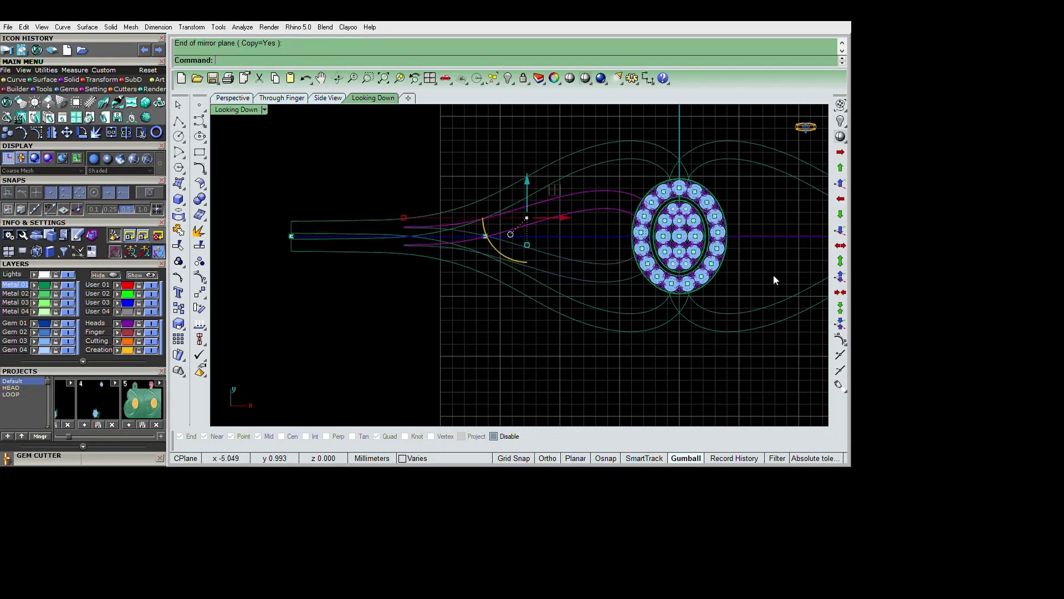
click(773, 274)
click(771, 244)
right_drag(771, 244, 728, 239)
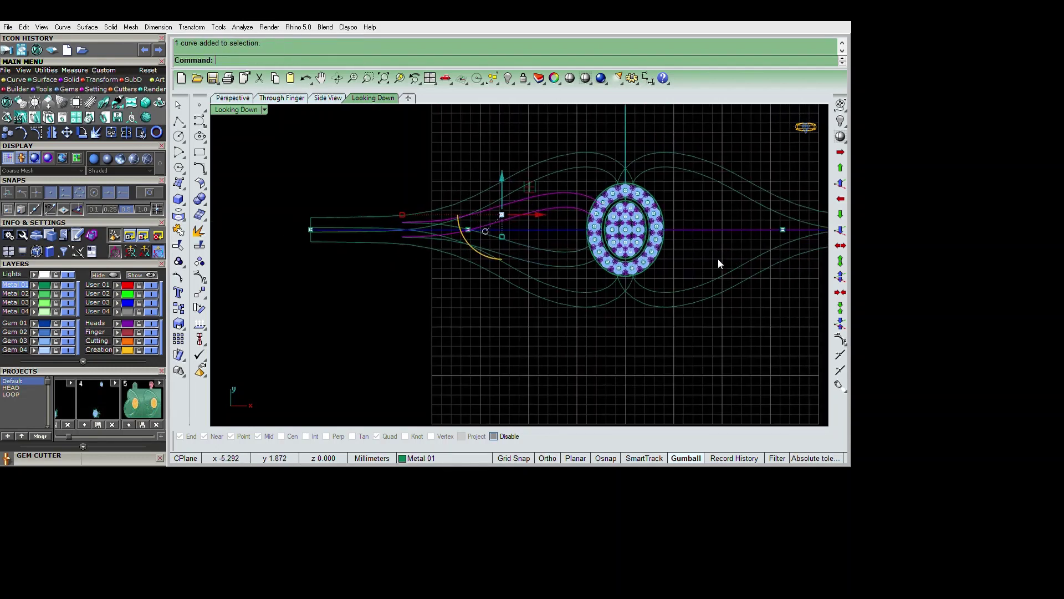
- Loft a surface between the shank curves
text(loft)
key(Return)
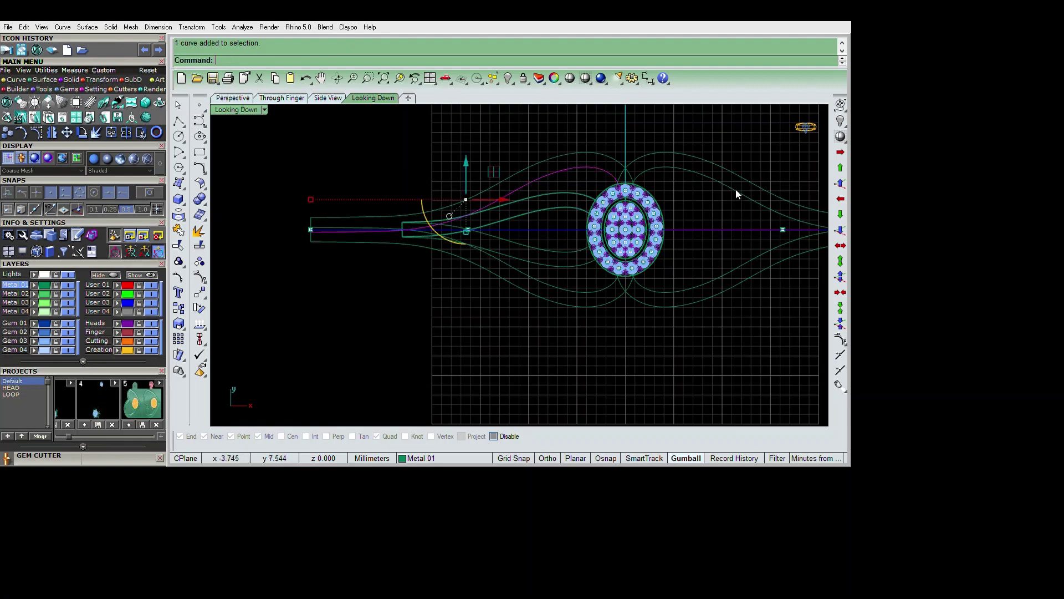
scroll(636, 255, up, 3)
scroll(703, 256, up, 2)
scroll(703, 256, down, 2)
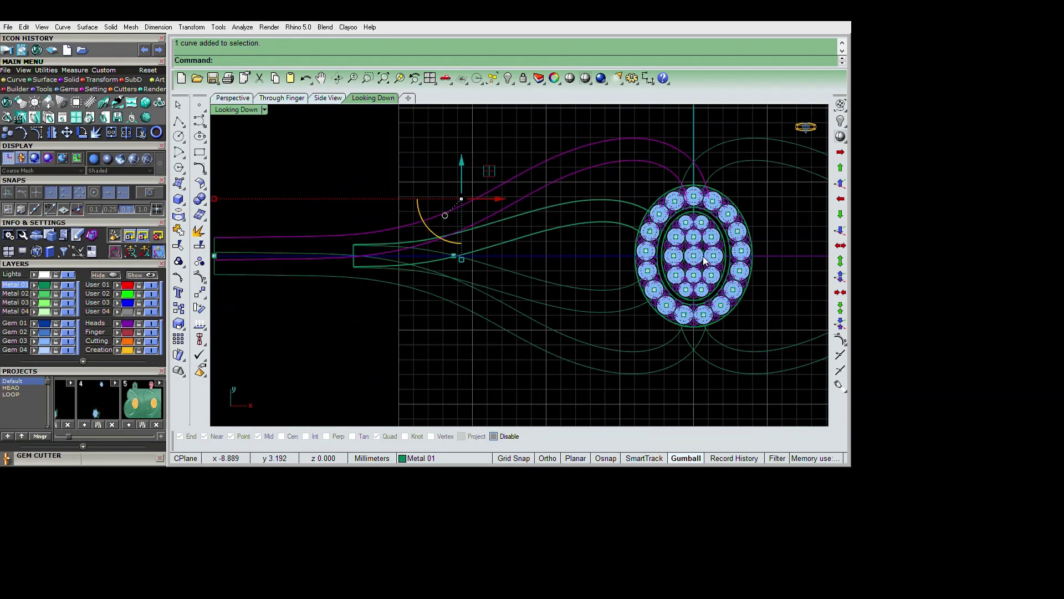
text(loft)
key(Return)
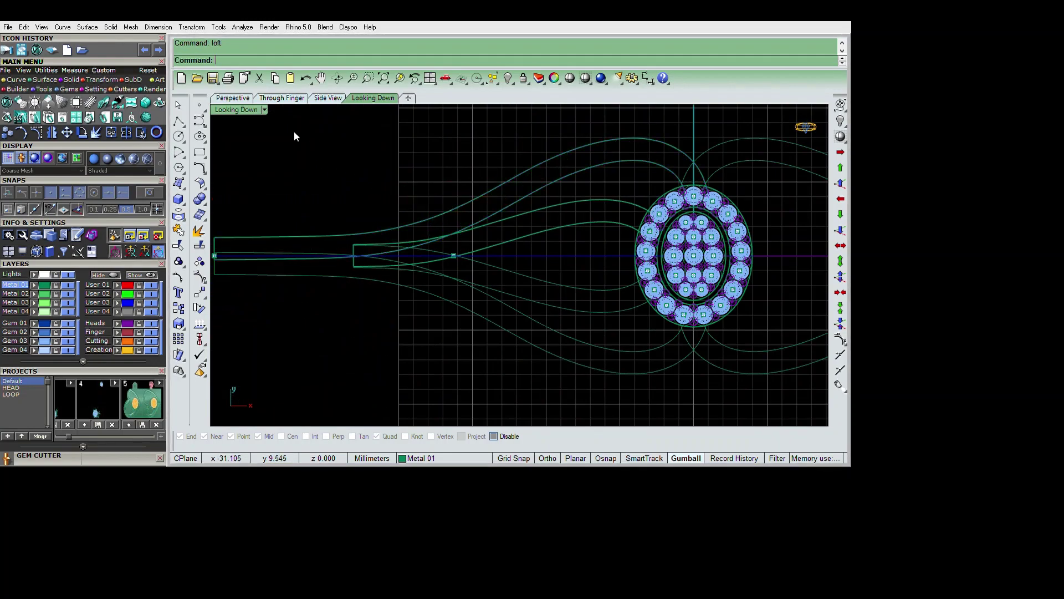
- Maximize the perspective view and select the lofted shank surface
key(ctrl+m)
click(689, 130)
key(ctrl+m)
mouse_move(794, 303)
right_down()
mouse_move(617, 271)
mouse_move(620, 282)
right_up()
click(619, 283)
mouse_move(660, 235)
right_down()
mouse_move(663, 251)
mouse_move(676, 233)
right_up()
text(ex)
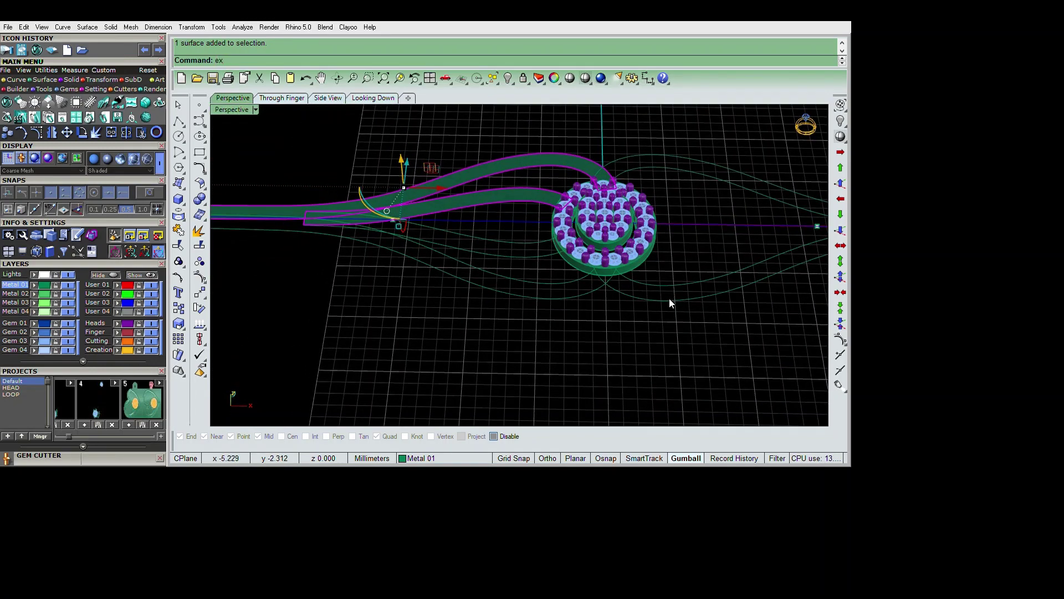
- Extrude the shank surface one-sided by -2.5 and delete the original surface
text(trudesrf)
key(Return)
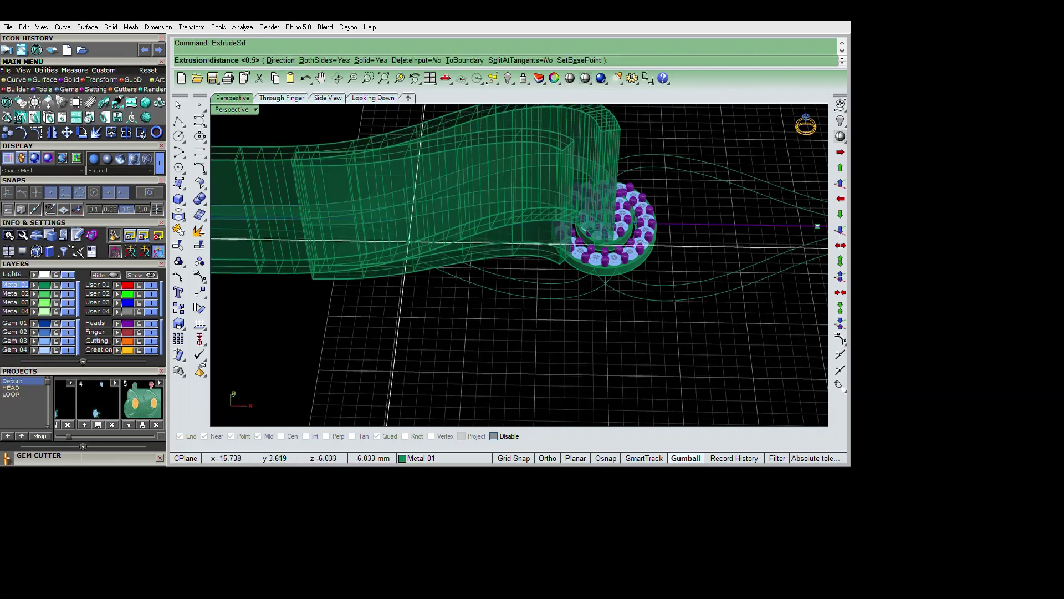
text(B)
key(Return)
text(-2.5)
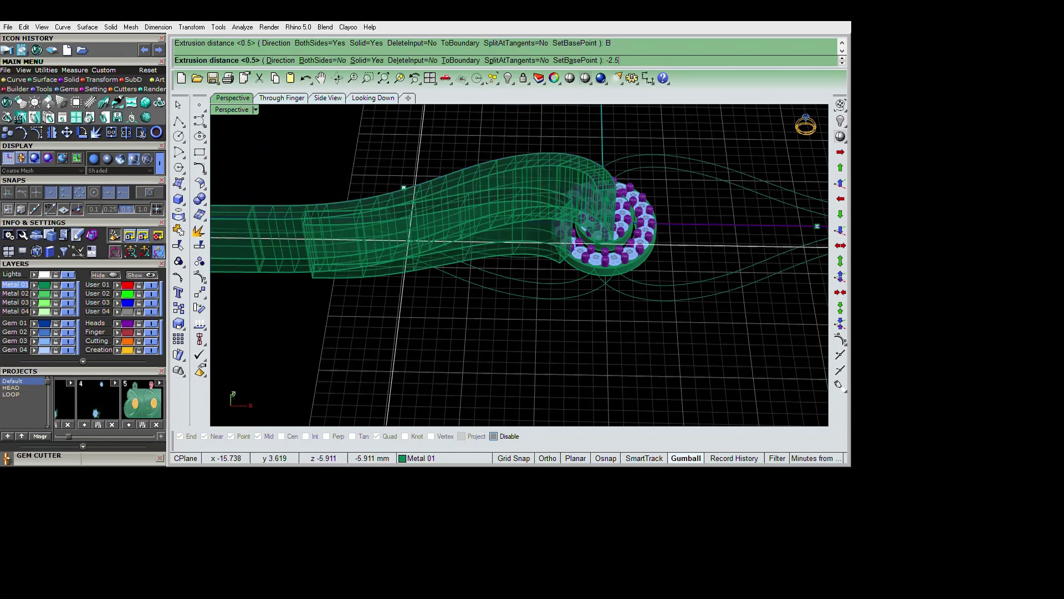
key(Return)
key(Delete)
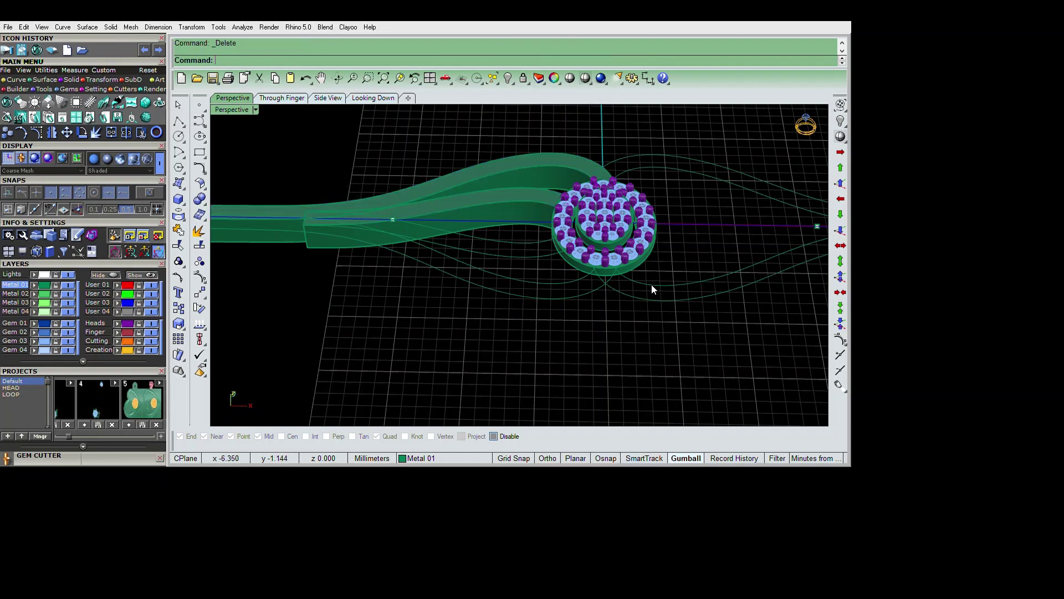
right_drag(675, 255, 680, 247)
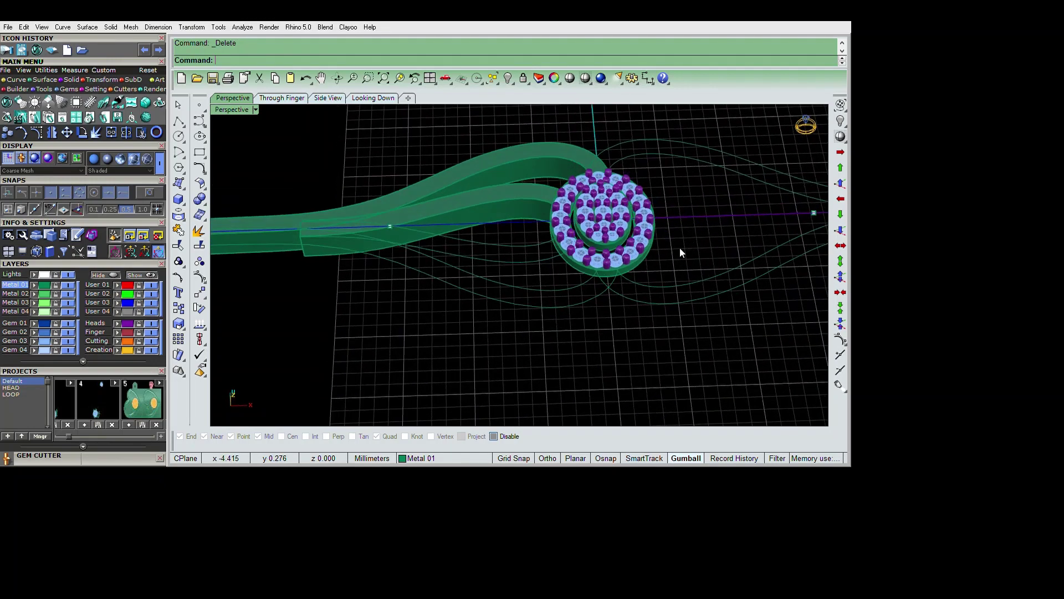
scroll(688, 250, down, 5)
key(ctrl+shift+h)
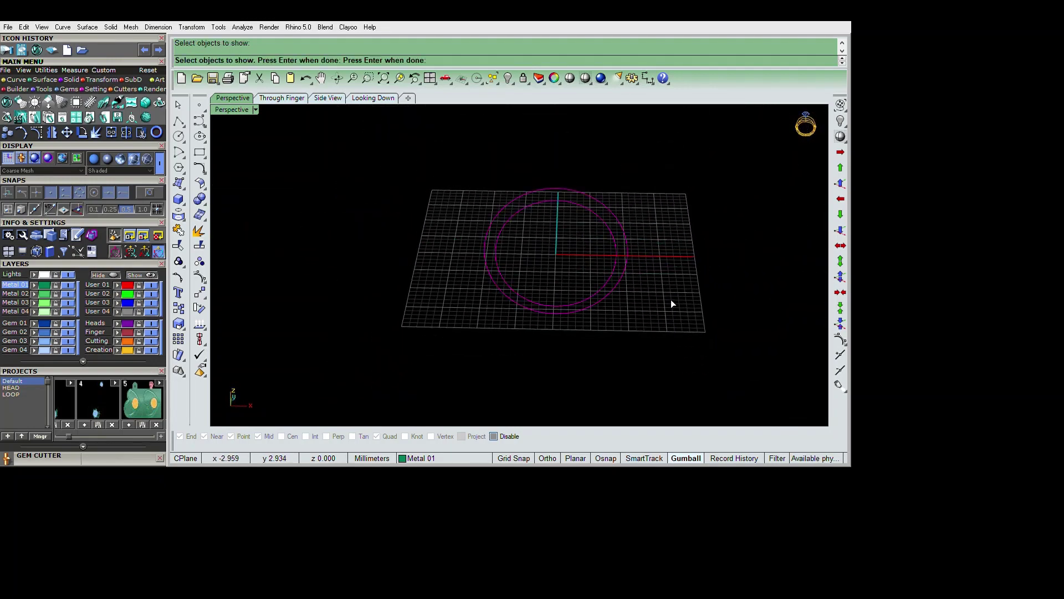
- Show the hidden red finger circles again
scroll(665, 315, up, 4)
scroll(662, 283, up, 2)
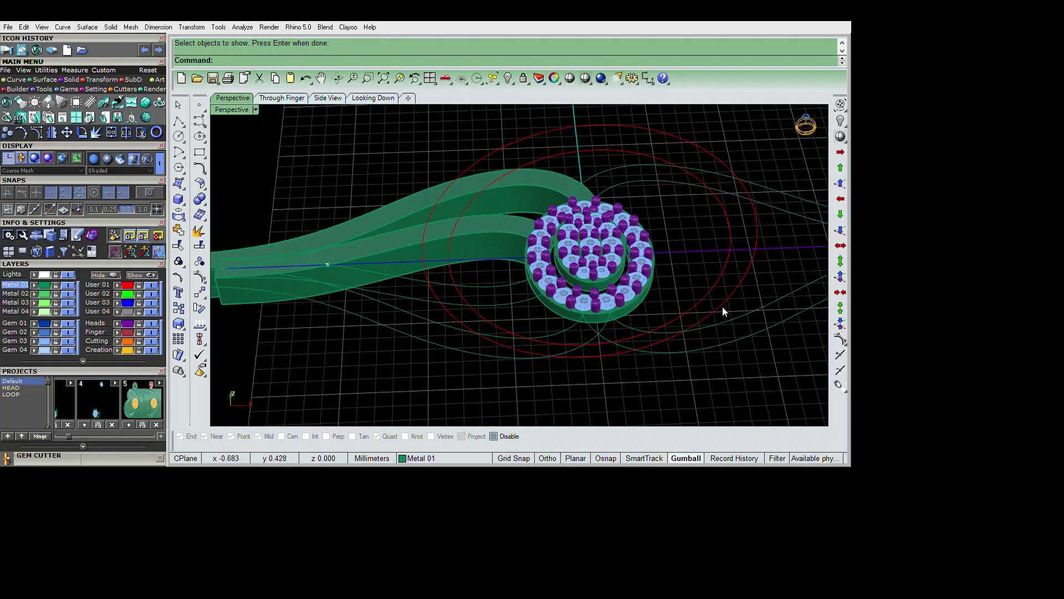
key(Return)
right_drag(667, 241, 740, 292)
scroll(730, 258, down, 3)
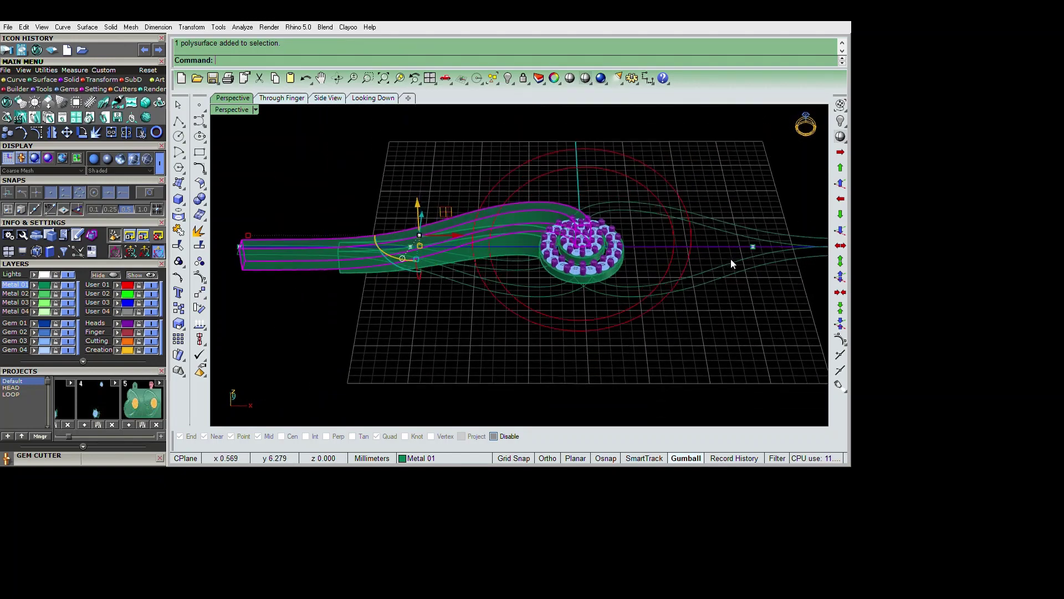
- Flow the shank from the straight base curve onto the red circle
text(flow)
key(Return)
click(807, 278)
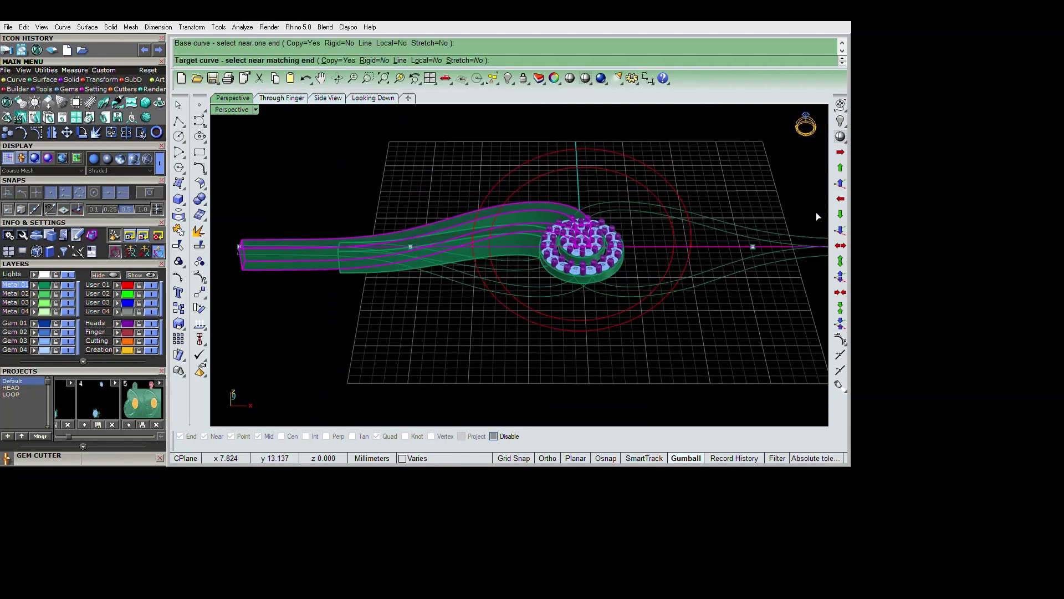
click(804, 246)
mouse_move(674, 288)
right_down()
mouse_move(702, 283)
mouse_move(730, 298)
right_up()
- Group all the gem head parts together
key(ctrl+a)
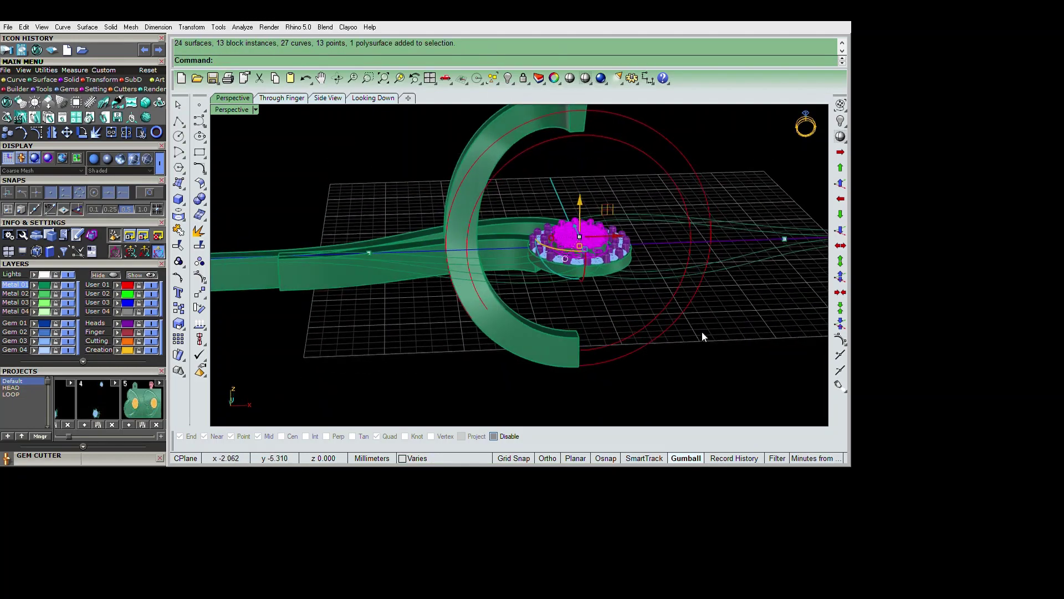
key(ctrl+g)
right_drag(710, 326, 709, 295)
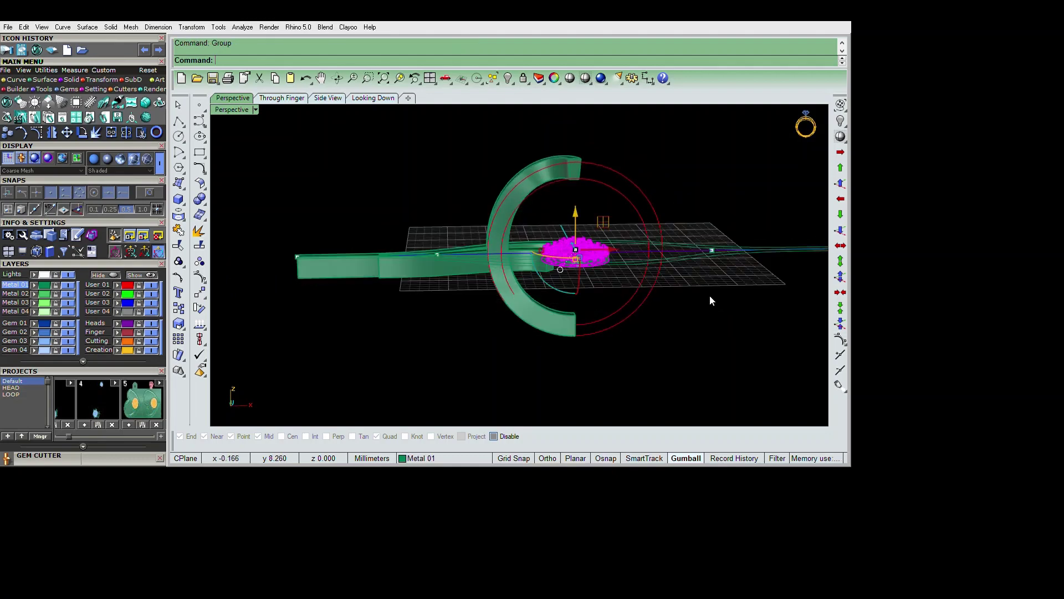
- Lift the grouped gem head up onto the top of the bent band
drag(576, 213, 727, 161)
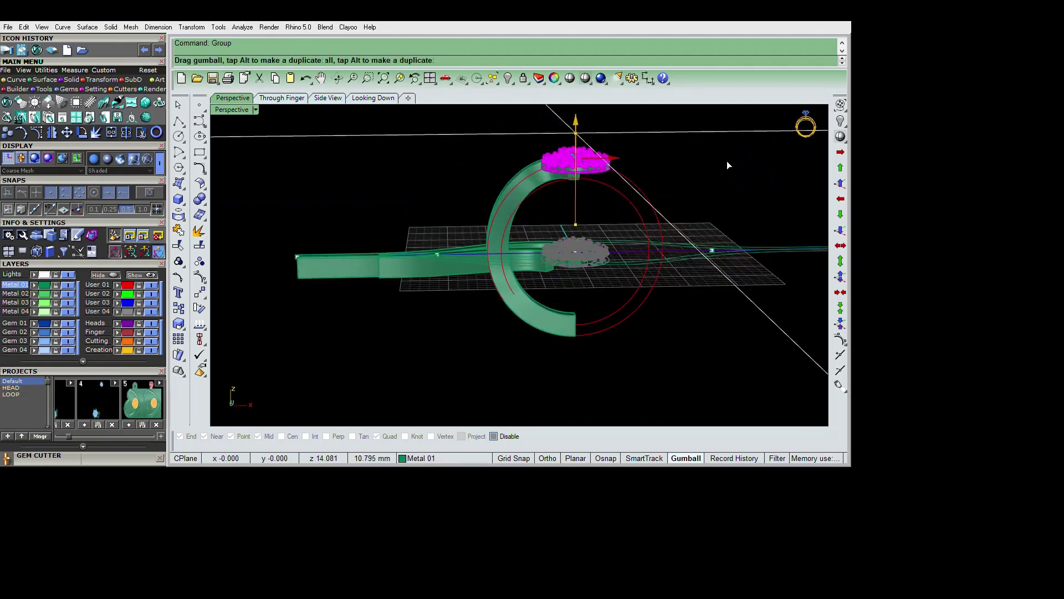
mouse_move(779, 220)
right_down()
mouse_move(623, 214)
mouse_move(581, 237)
mouse_move(721, 242)
mouse_move(740, 300)
mouse_move(614, 254)
right_up()
click(630, 221)
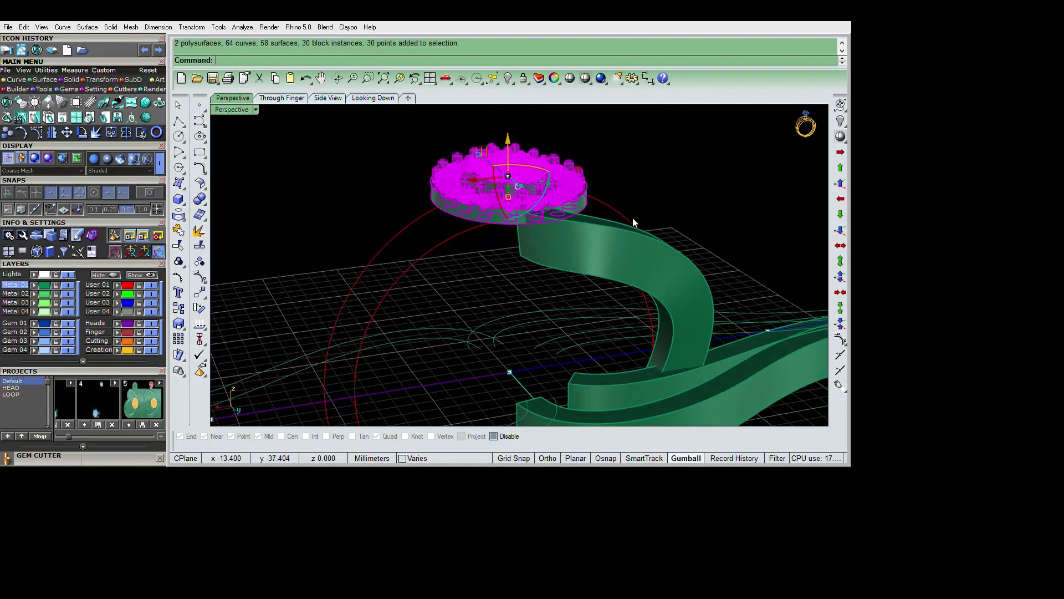
right_drag(633, 218, 624, 194)
scroll(632, 194, up, 2)
drag(646, 193, 646, 183)
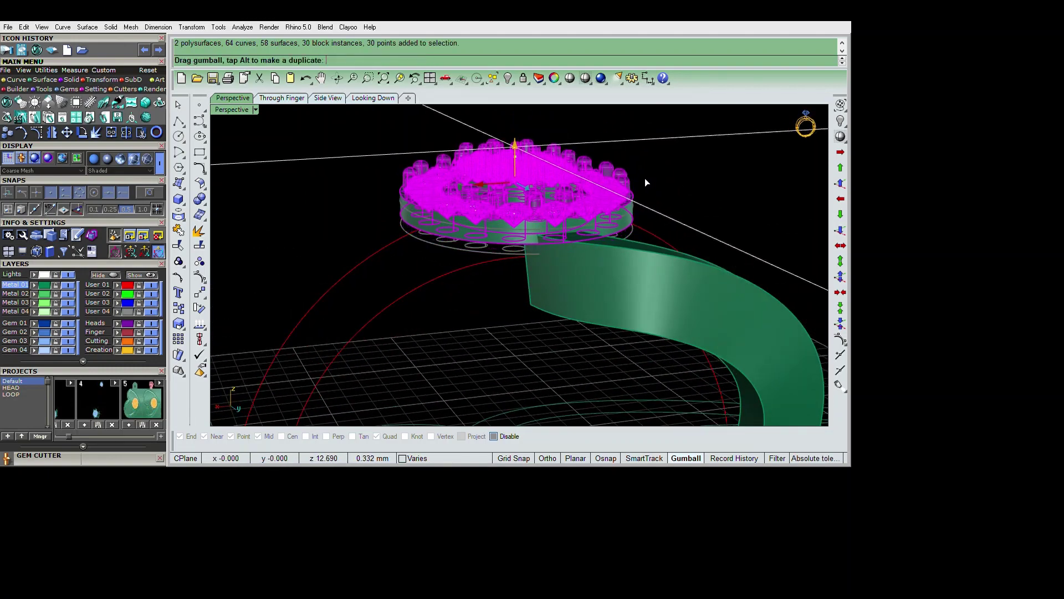
key(Escape)
mouse_move(701, 264)
right_down()
mouse_move(601, 265)
mouse_move(666, 317)
mouse_move(690, 245)
mouse_move(621, 247)
mouse_move(694, 256)
mouse_move(644, 291)
mouse_move(564, 295)
mouse_move(606, 272)
right_up()
- Select the finger circle and run ExtrudeCrv on it
click(693, 255)
text(extrudecrv)
key(Return)
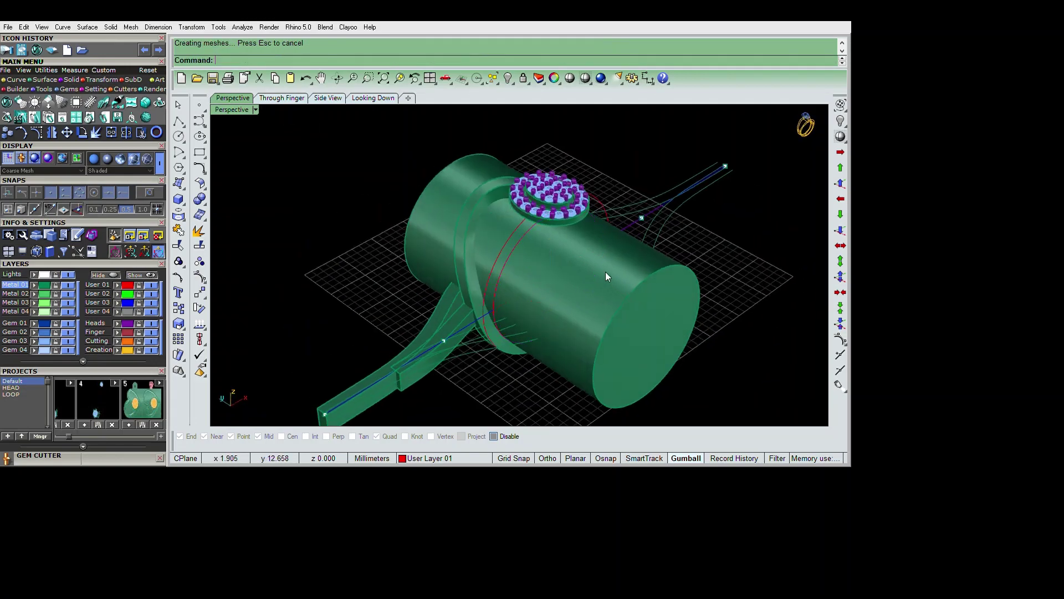
- Finish the cylinder extrusion and subtract the cylinder from the shank
key(Return)
click(733, 326)
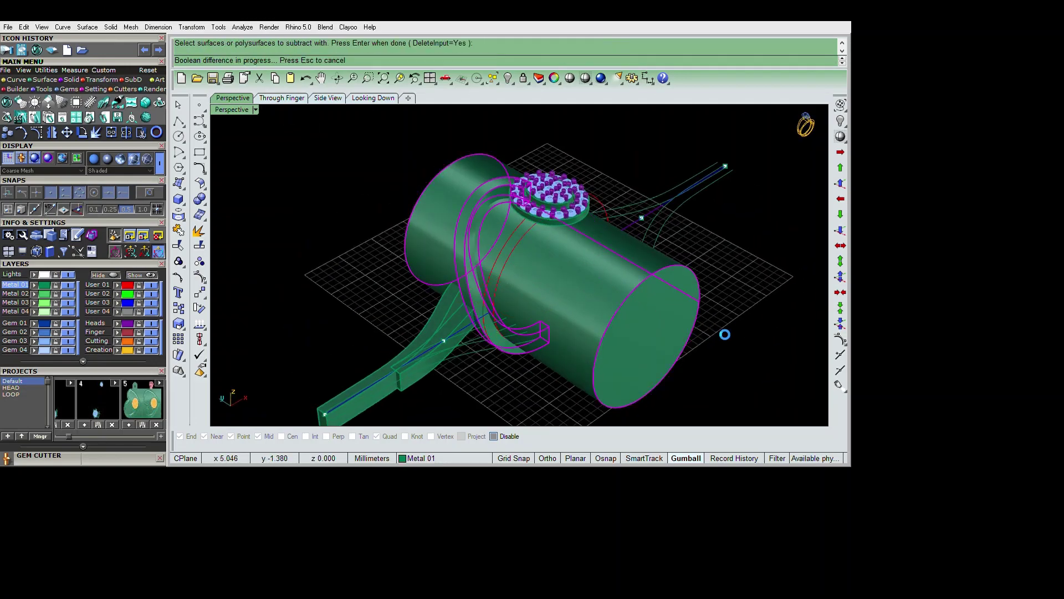
key(Return)
mouse_move(729, 347)
right_down()
mouse_move(597, 322)
mouse_move(692, 350)
mouse_move(690, 341)
mouse_move(726, 333)
mouse_move(657, 351)
mouse_move(656, 280)
mouse_move(602, 309)
mouse_move(682, 332)
right_up()
- Mirror the shank about the origin and select the mirrored piece
text(mirror)
key(Return)
text(0)
key(Return)
click(694, 344)
scroll(602, 310, up, 3)
click(565, 316)
scroll(628, 287, down, 5)
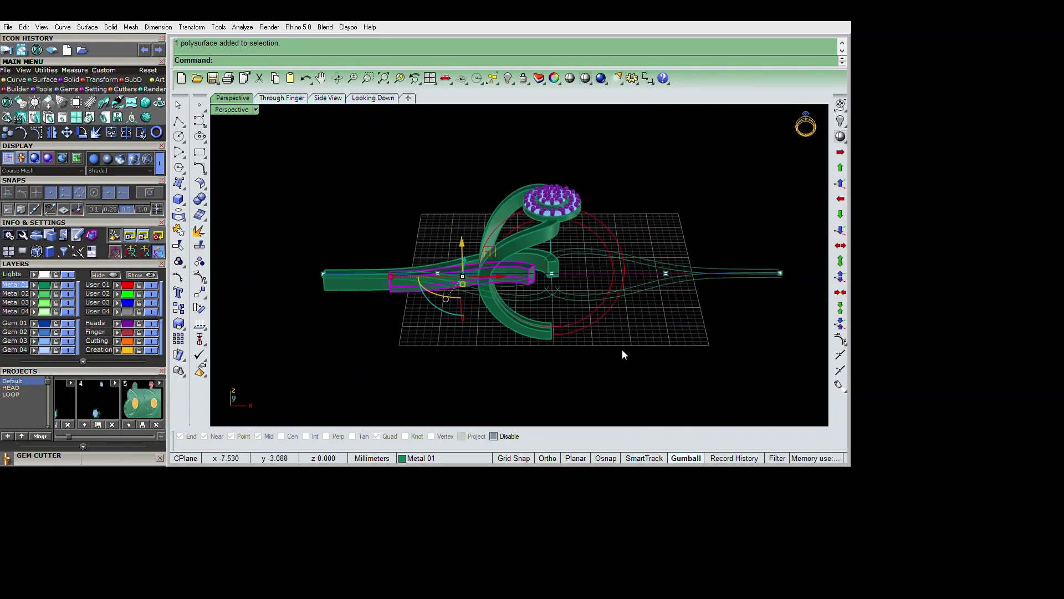
- Lock all other objects, leaving only the straight shank piece selectable
key(ctrl+i)
key(ctrl+l)
scroll(589, 344, up, 3)
key(ctrl+a)
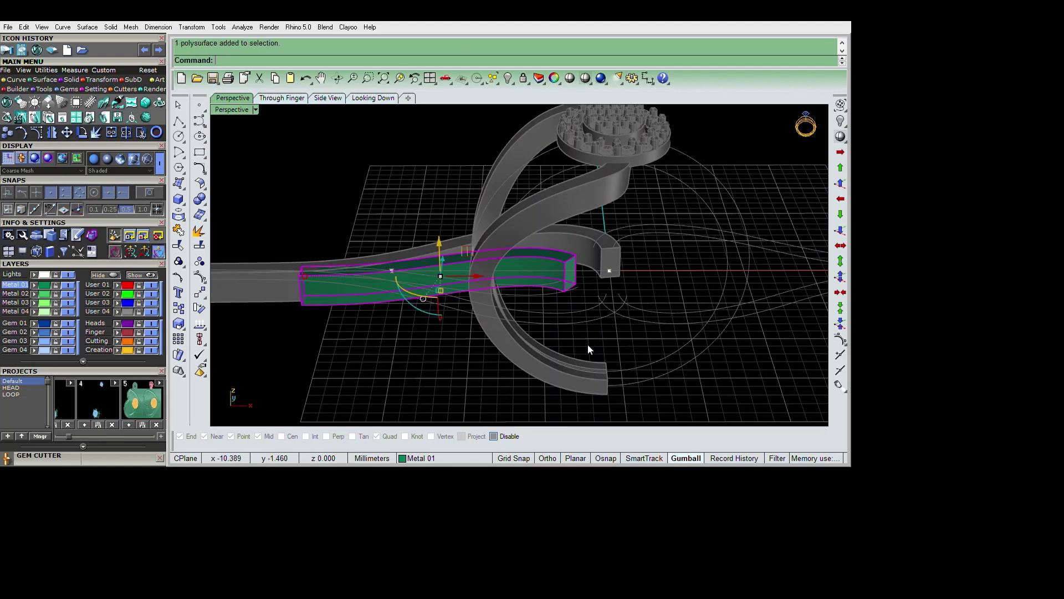
shift+right_drag(588, 344, 639, 311)
- Cage-edit the shank piece with a bounding box and move its end cage points
text(cageedit)
key(Return)
click(275, 60)
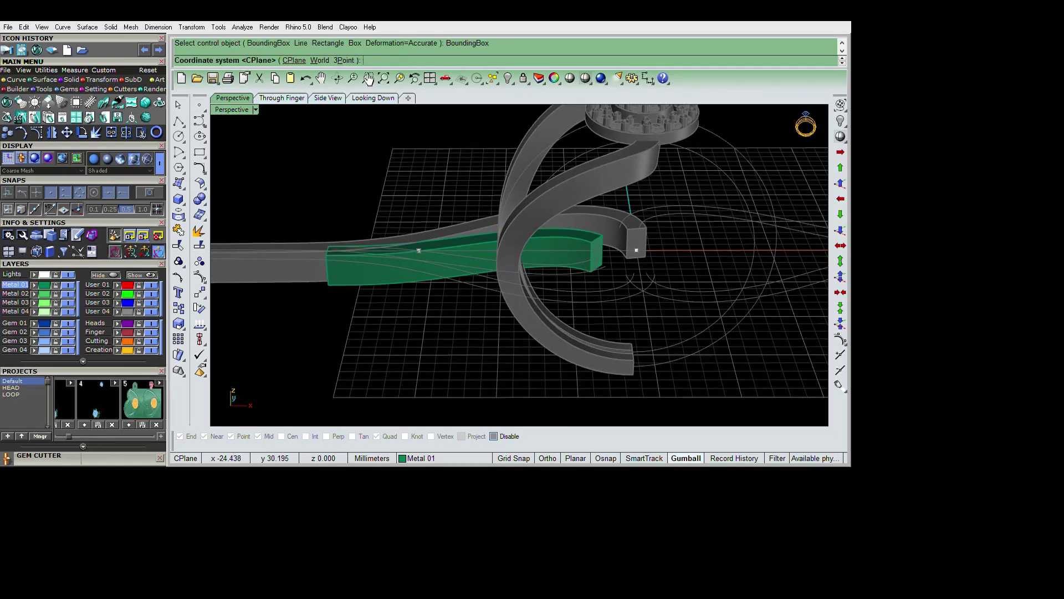
key(Return)
key(Return)
key(Return)
right_drag(610, 264, 599, 247)
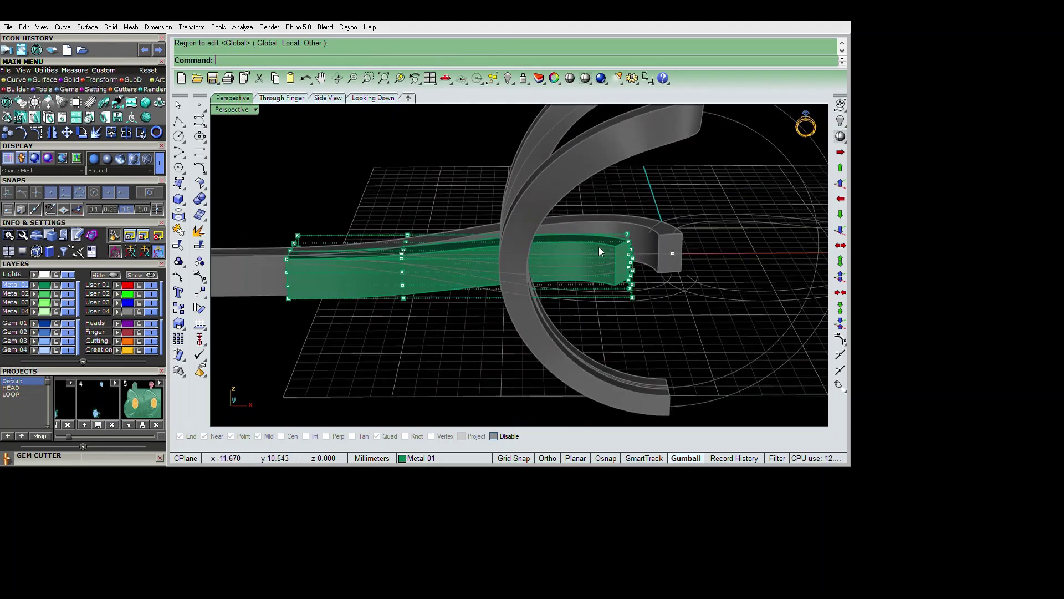
drag(480, 184, 702, 364)
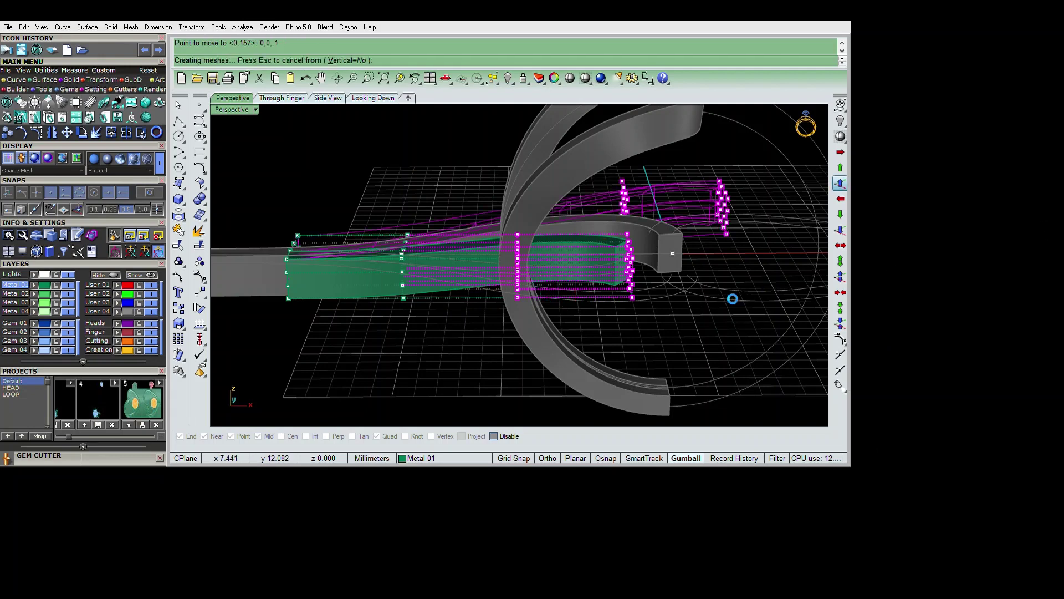
drag(707, 300, 700, 307)
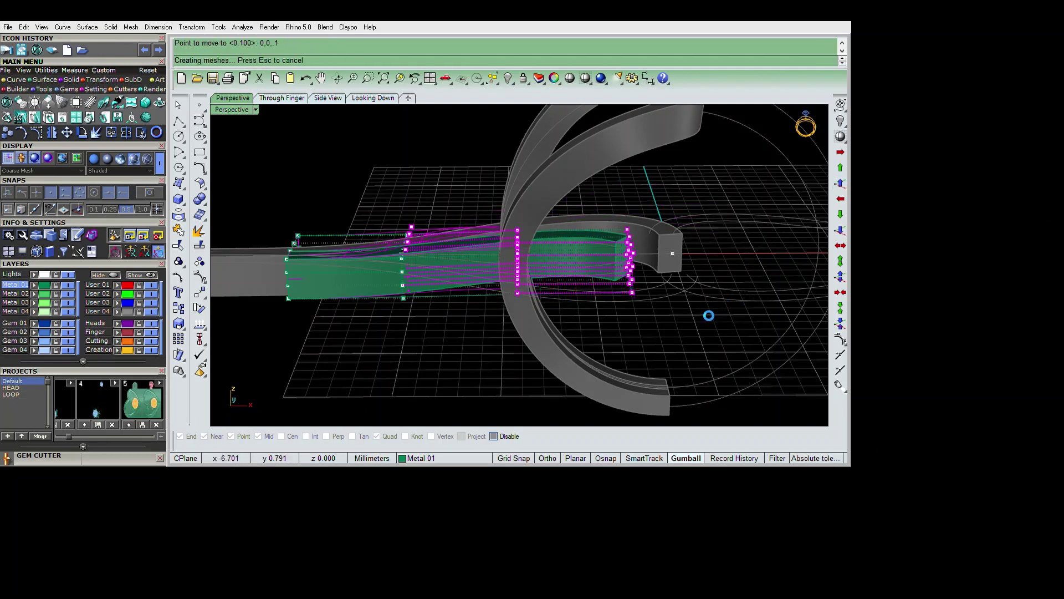
click(721, 385)
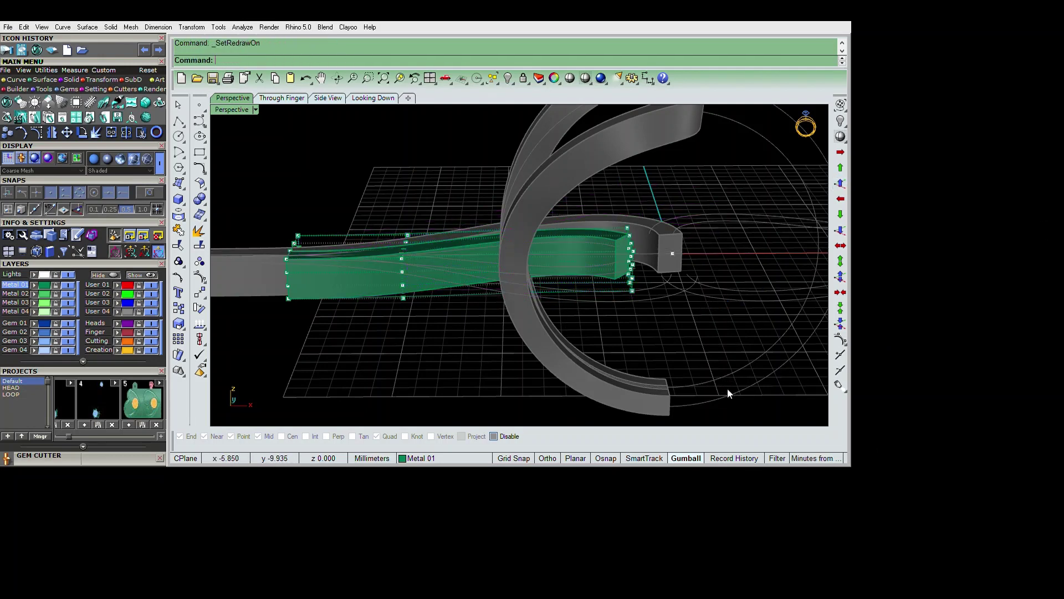
drag(727, 388, 615, 219)
click(840, 292)
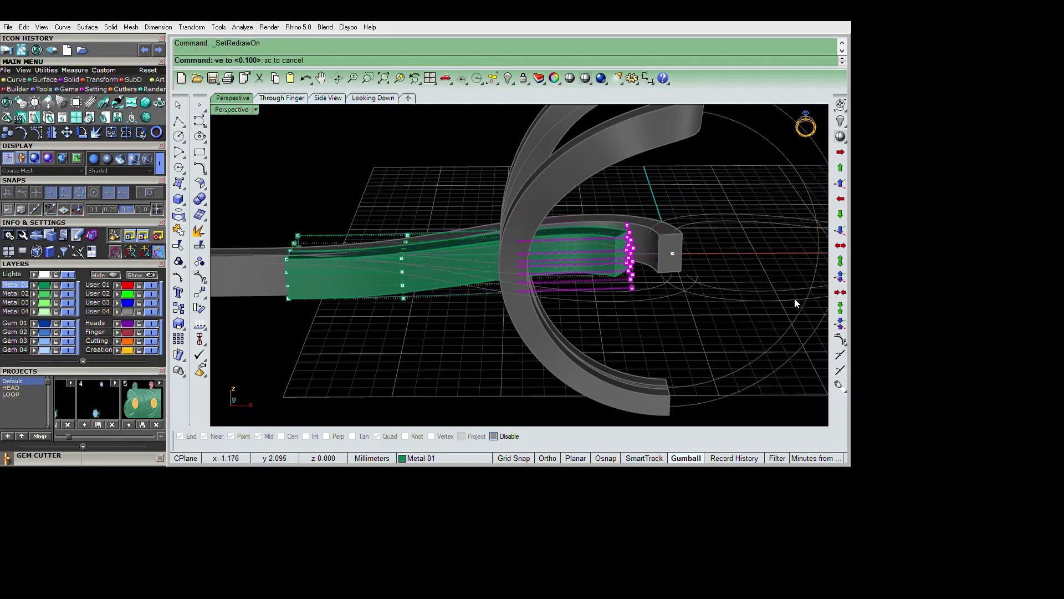
- Apply a new bounding-box cage to the reshaped piece and select its middle points
mouse_move(723, 315)
right_down()
mouse_move(749, 337)
mouse_move(652, 371)
mouse_move(798, 231)
mouse_move(707, 272)
mouse_move(621, 281)
right_up()
text(c)
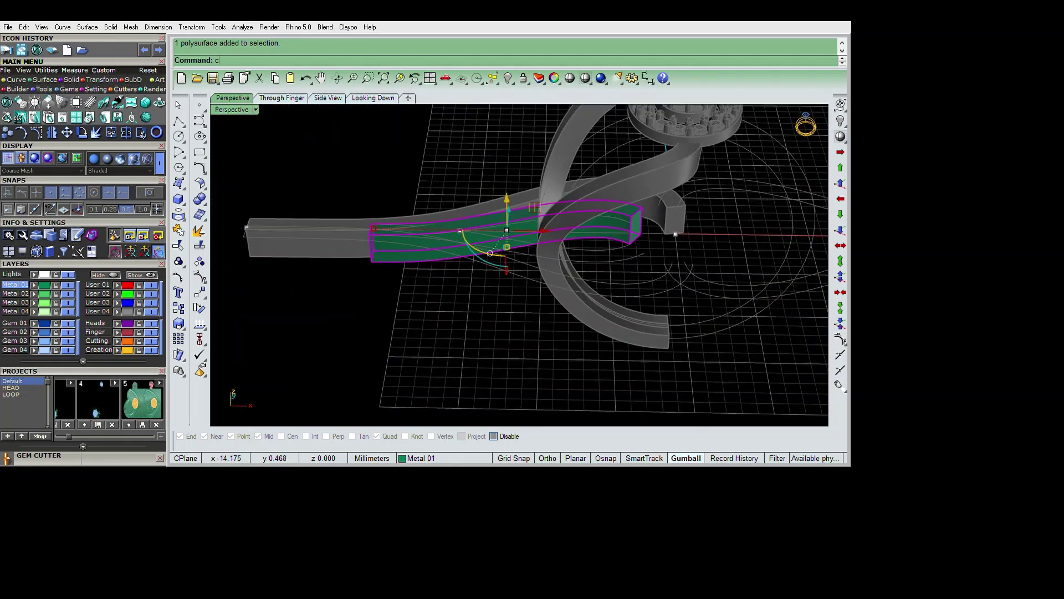
right_click(620, 281)
right_click(649, 274)
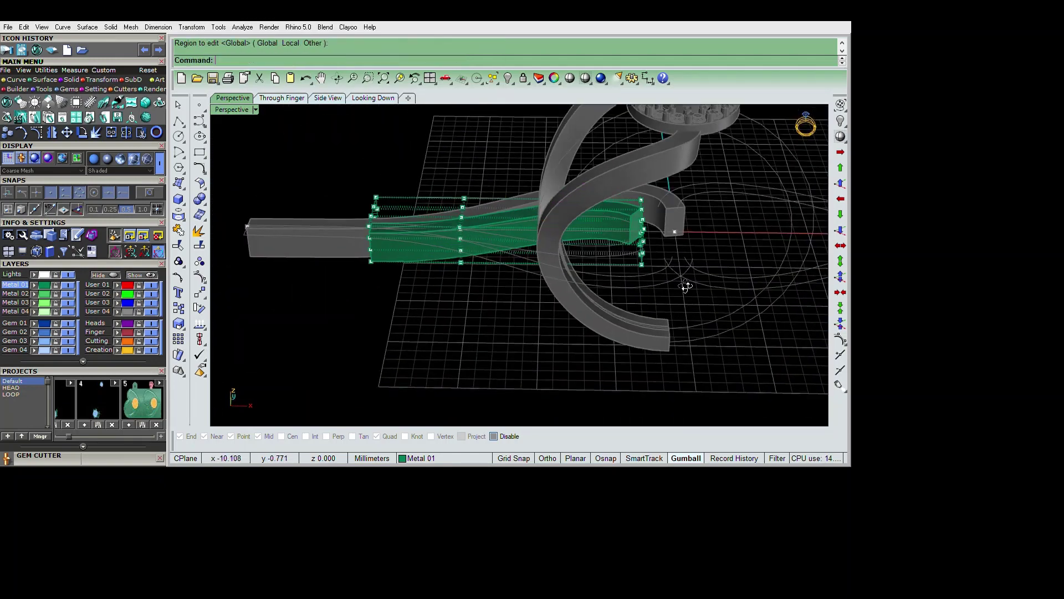
right_drag(649, 275, 647, 218)
drag(565, 183, 532, 277)
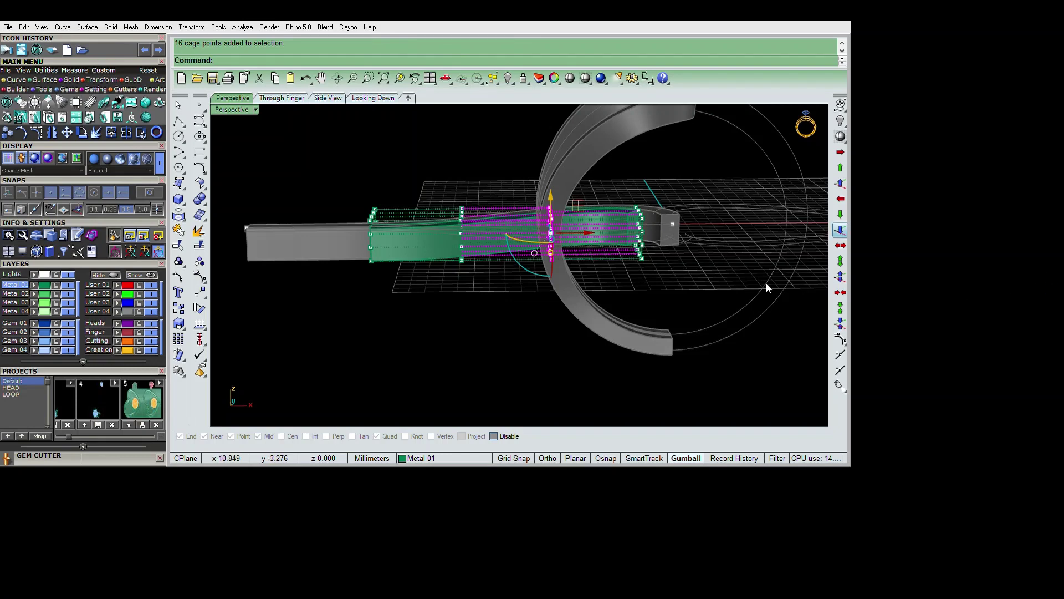
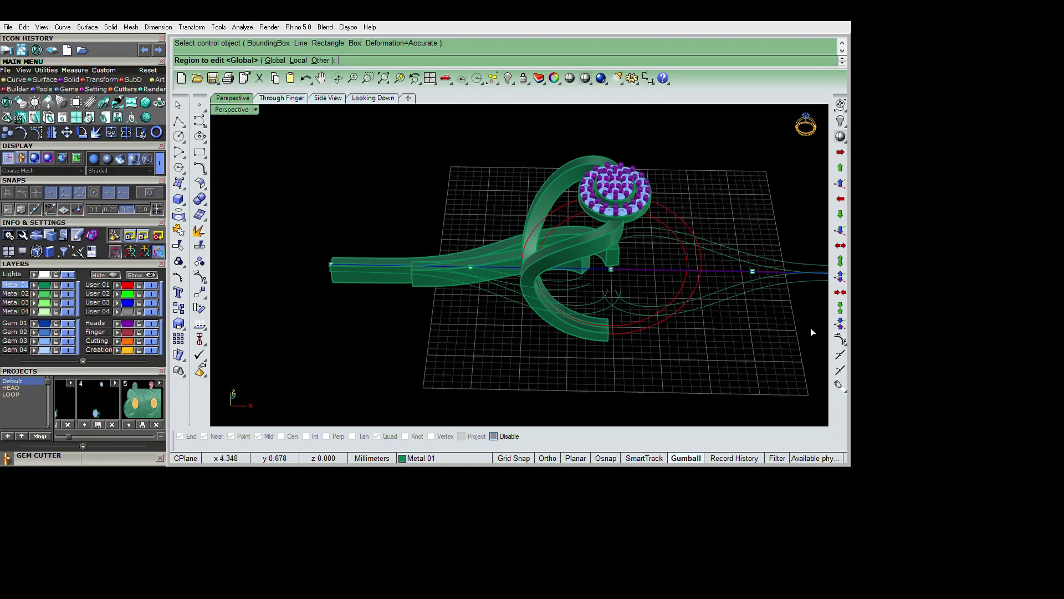
- Undo the cage edit and adjust the straight shank bar
key(ctrl+z)
scroll(723, 324, up, 3)
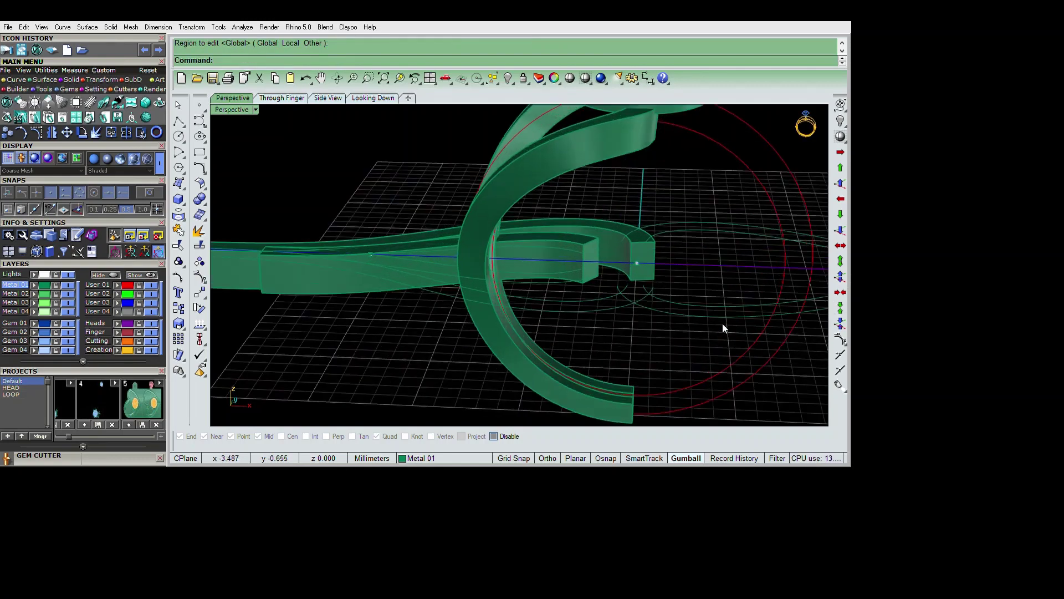
scroll(729, 293, down, 4)
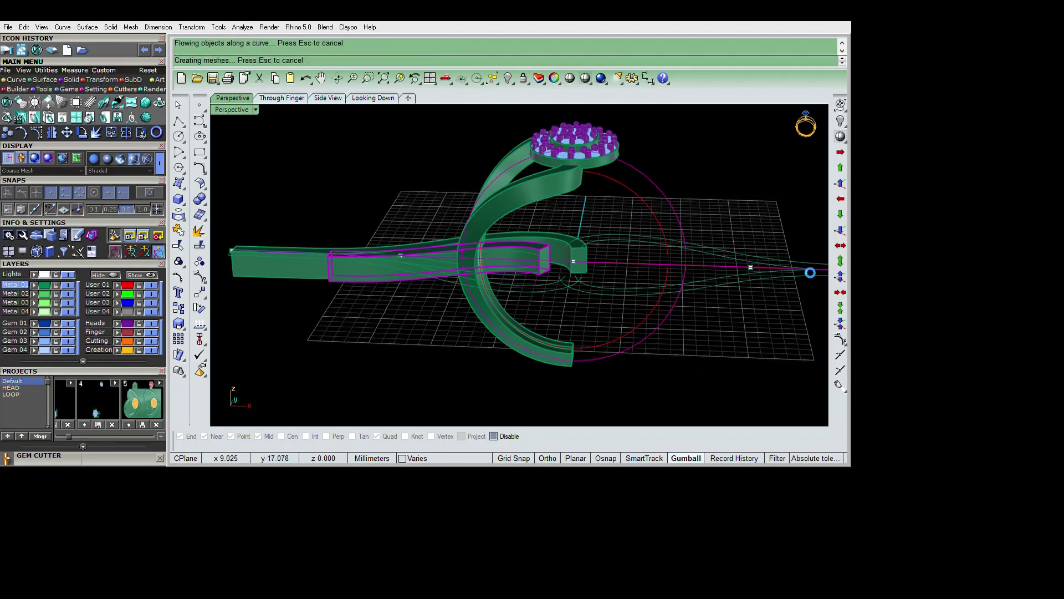
drag(751, 267, 758, 260)
- Extrude the finger circle into a cylinder with ExtrudeCrv
click(781, 258)
mouse_move(788, 217)
right_down()
mouse_move(734, 247)
mouse_move(806, 274)
right_up()
text(extrudecrv)
key(Return)
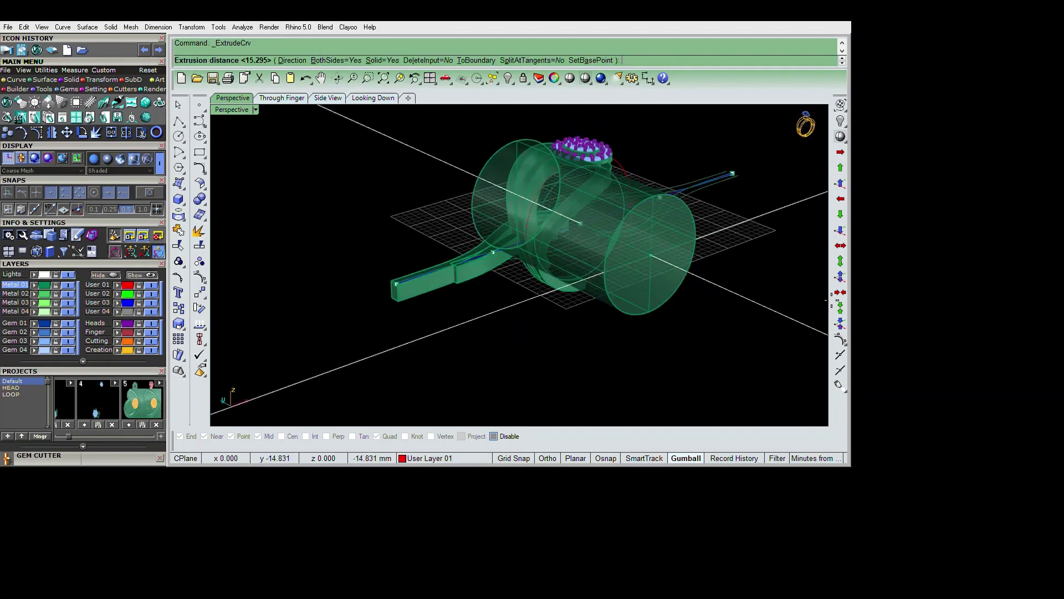
scroll(691, 217, up, 3)
scroll(690, 212, up, 2)
scroll(711, 192, up, 3)
key(Escape)
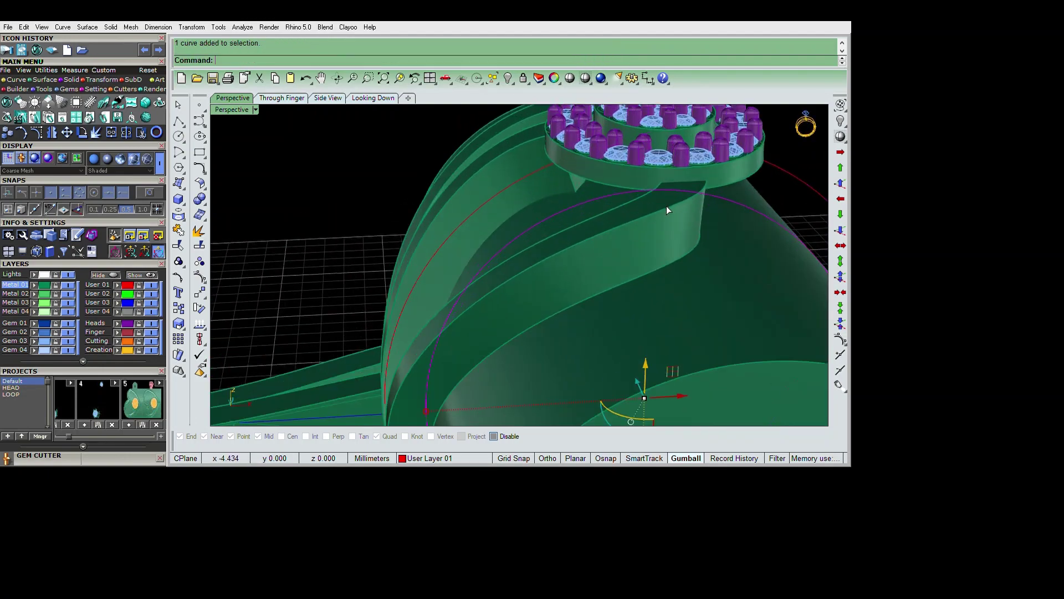
- Boolean-subtract the cylinder from the ring band
click(644, 207)
scroll(644, 206, down, 3)
right_drag(644, 206, 727, 237)
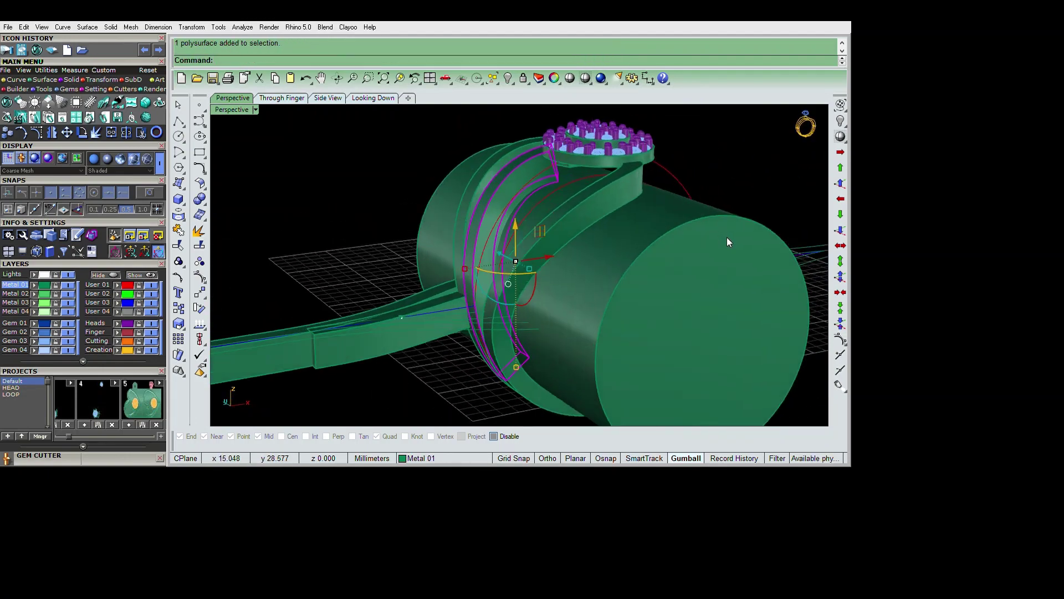
text(b)
key(Return)
click(802, 317)
key(Return)
right_drag(802, 317, 624, 204)
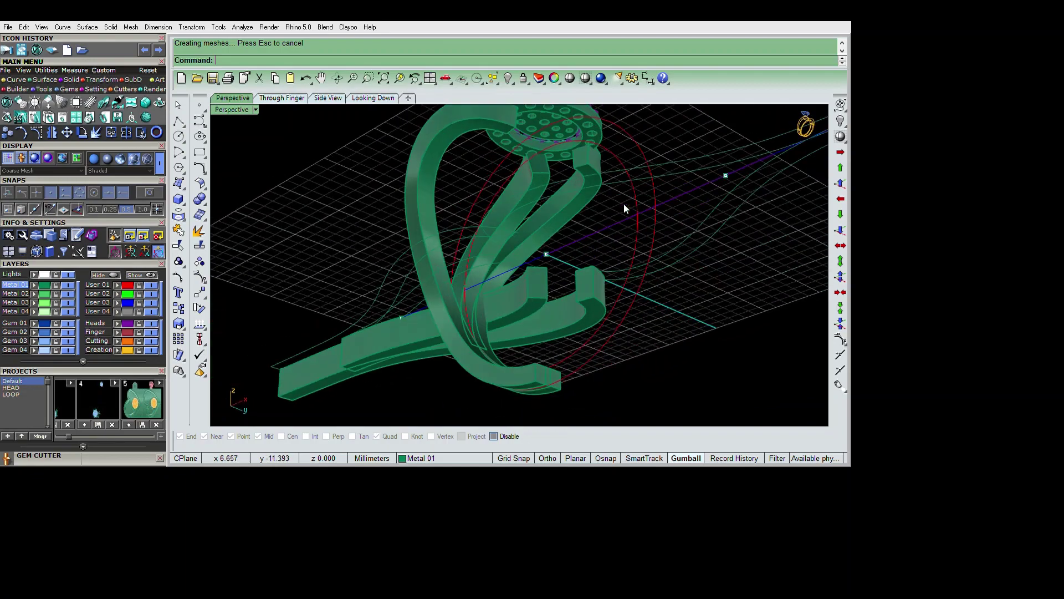
scroll(707, 215, up, 3)
scroll(707, 215, down, 2)
scroll(724, 231, down, 4)
right_drag(680, 246, 684, 275)
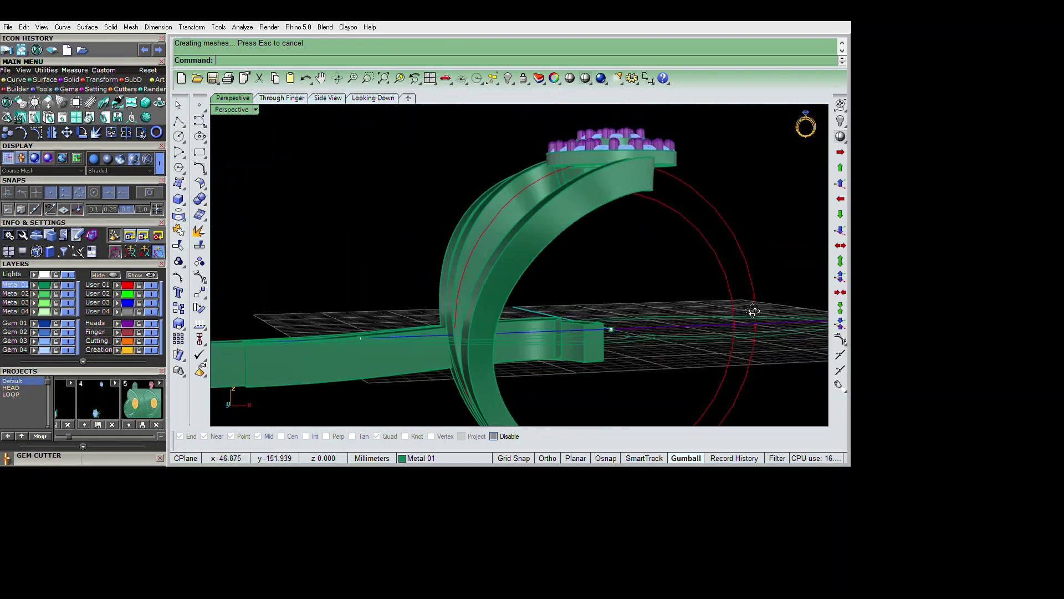
- Mirror one shank band about the origin as a trial, then undo the copy
click(603, 235)
right_drag(604, 235, 691, 280)
text(M)
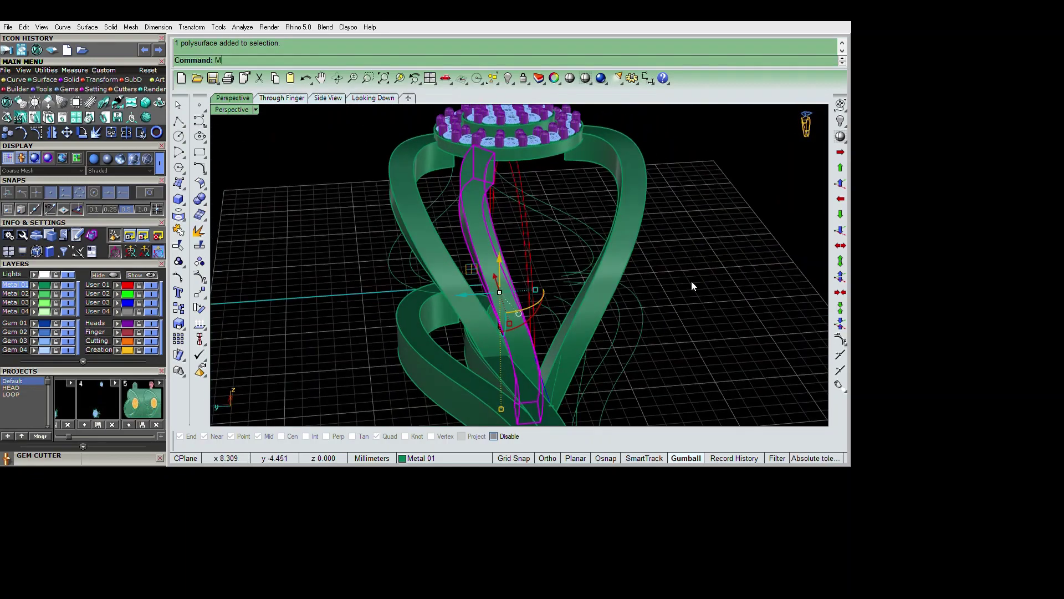
text(mirror)
key(Return)
text(0)
key(Return)
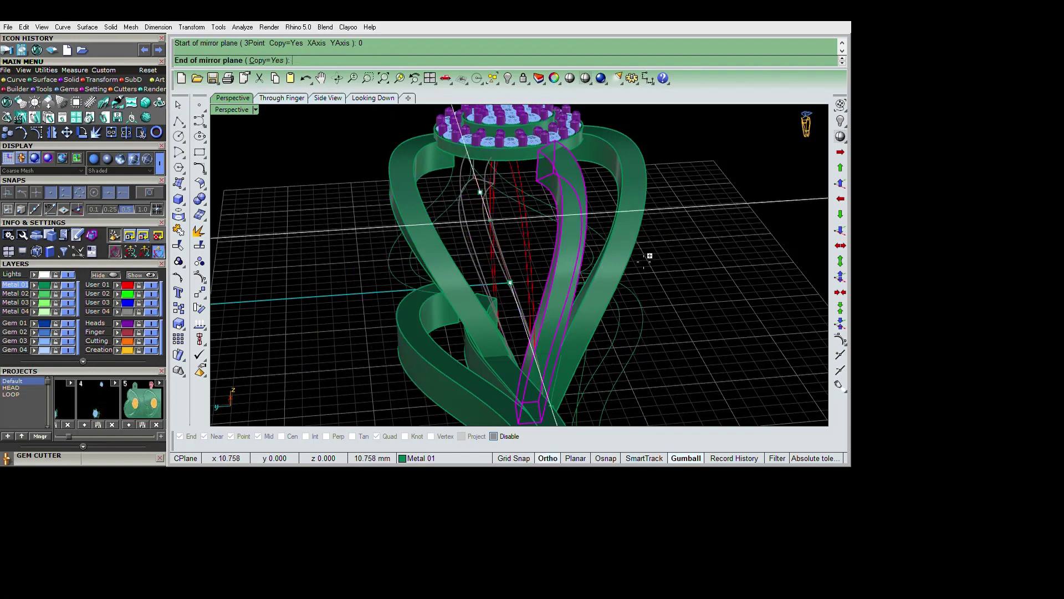
click(651, 259)
mouse_move(692, 261)
right_down()
mouse_move(674, 218)
mouse_move(544, 204)
mouse_move(767, 195)
mouse_move(601, 214)
mouse_move(586, 266)
right_up()
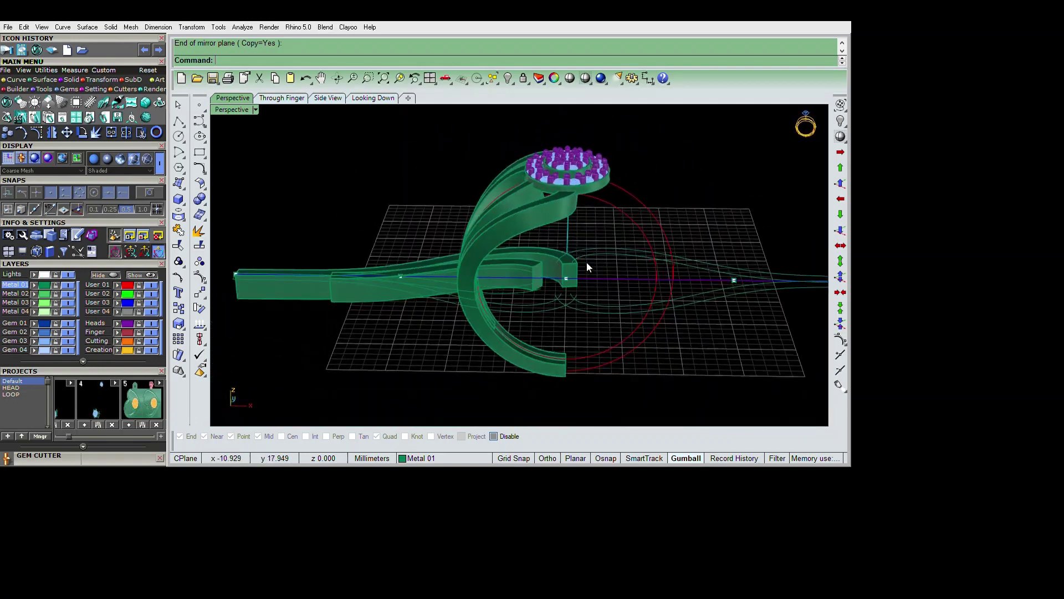
key(ctrl+z)
key(ctrl+z)
- Select the straight bar polysurface and view the ring from a lower angle
scroll(659, 339, up, 2)
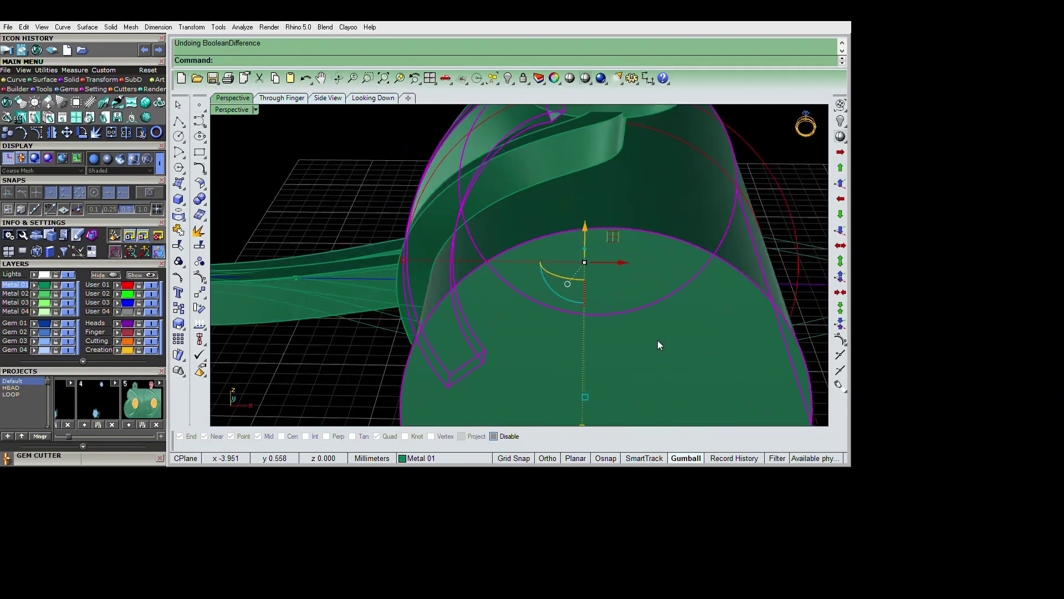
scroll(699, 301, down, 4)
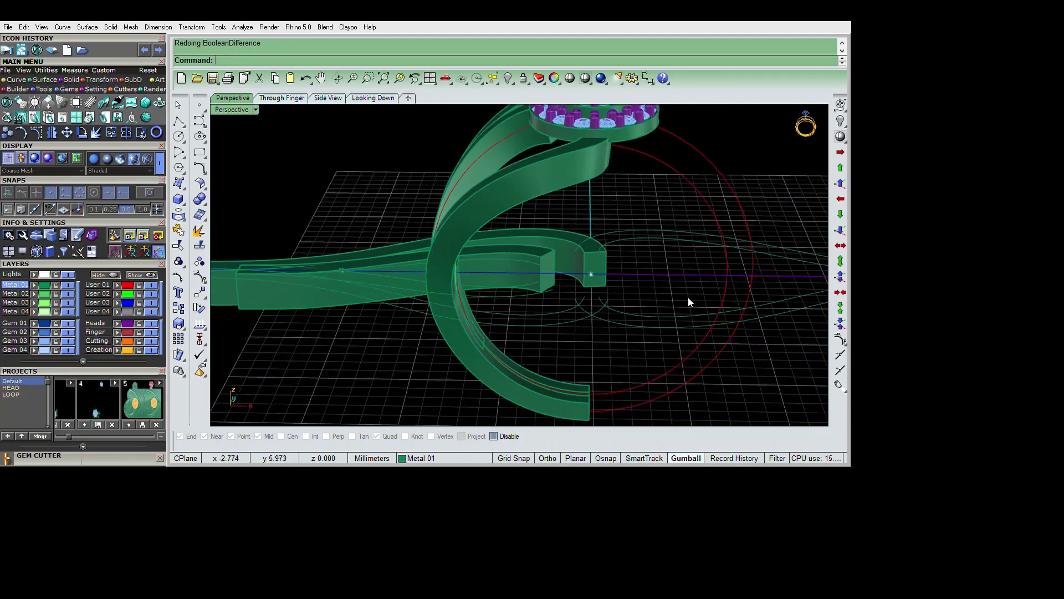
right_drag(687, 298, 653, 223)
click(644, 199)
scroll(680, 319, up, 3)
mouse_move(666, 275)
right_down()
mouse_move(680, 320)
mouse_move(711, 287)
right_up()
scroll(692, 312, down, 3)
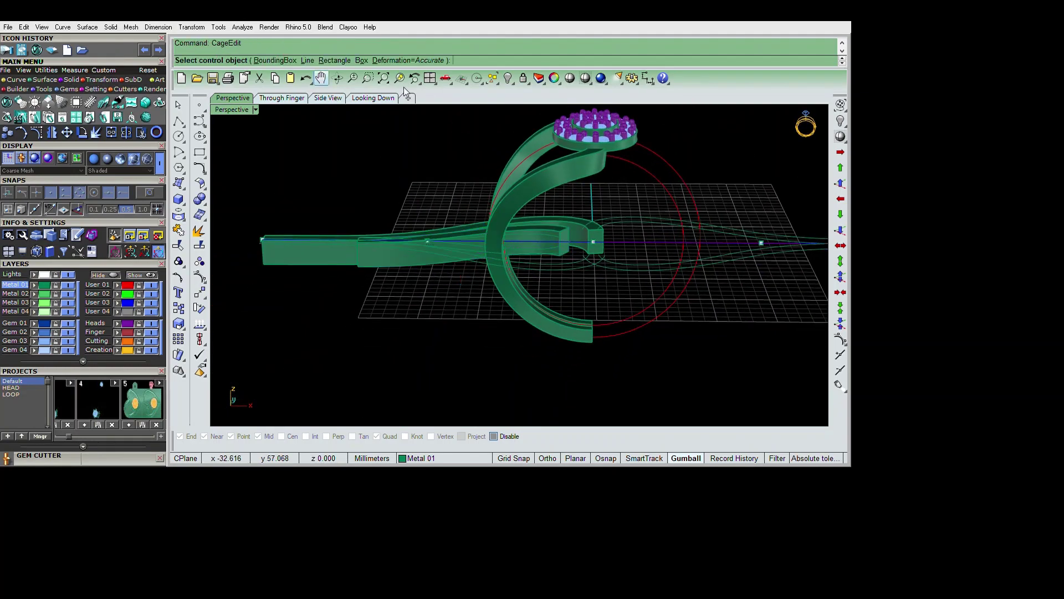
- Cage-edit the bars, moving the cage points at the bar ends
key(Return)
key(Return)
scroll(661, 315, up, 2)
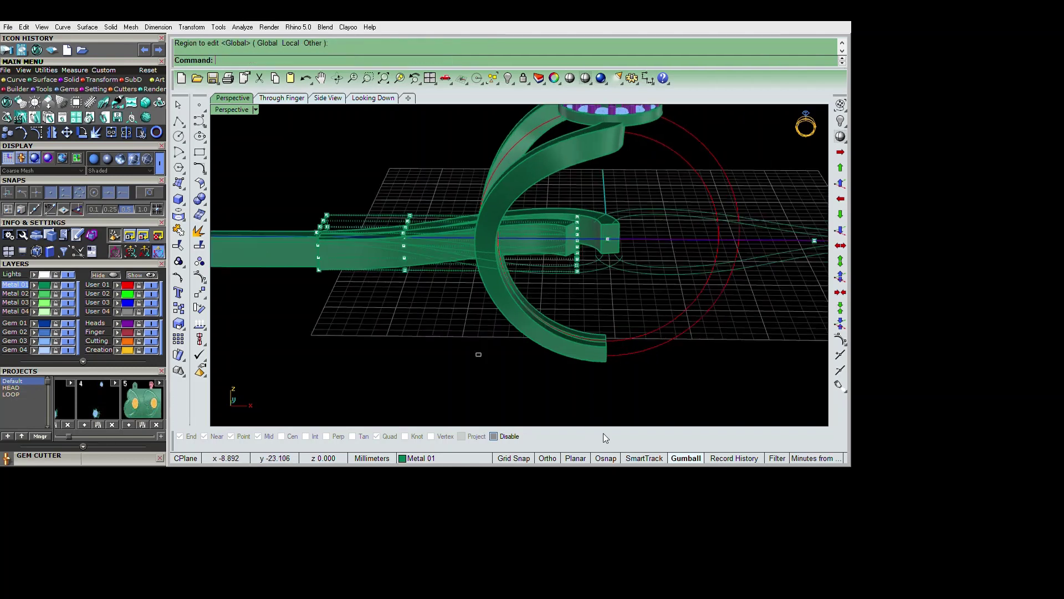
drag(475, 358, 599, 200)
text(m)
key(Return)
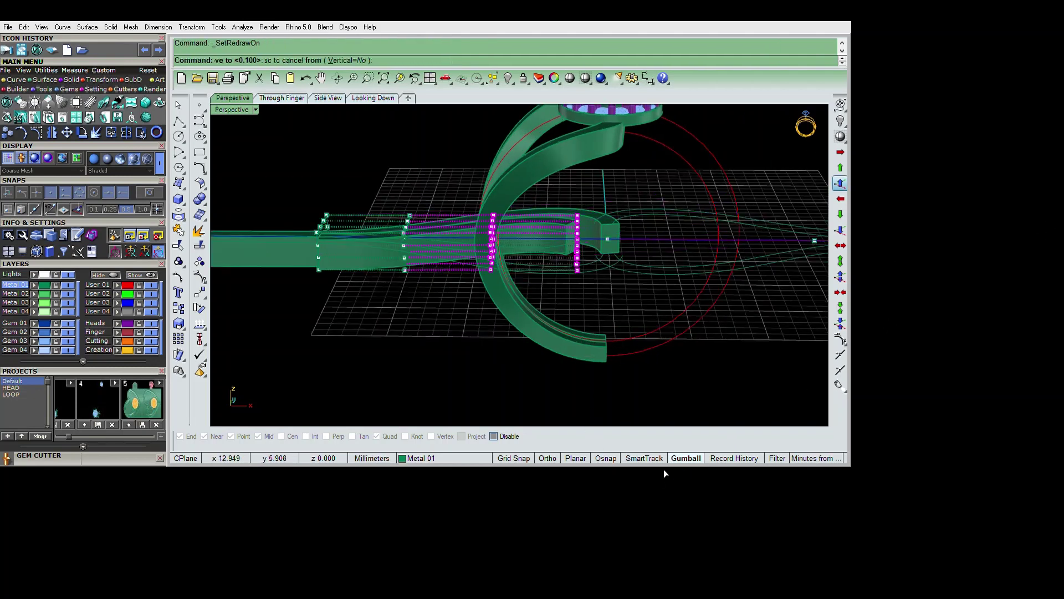
key(Escape)
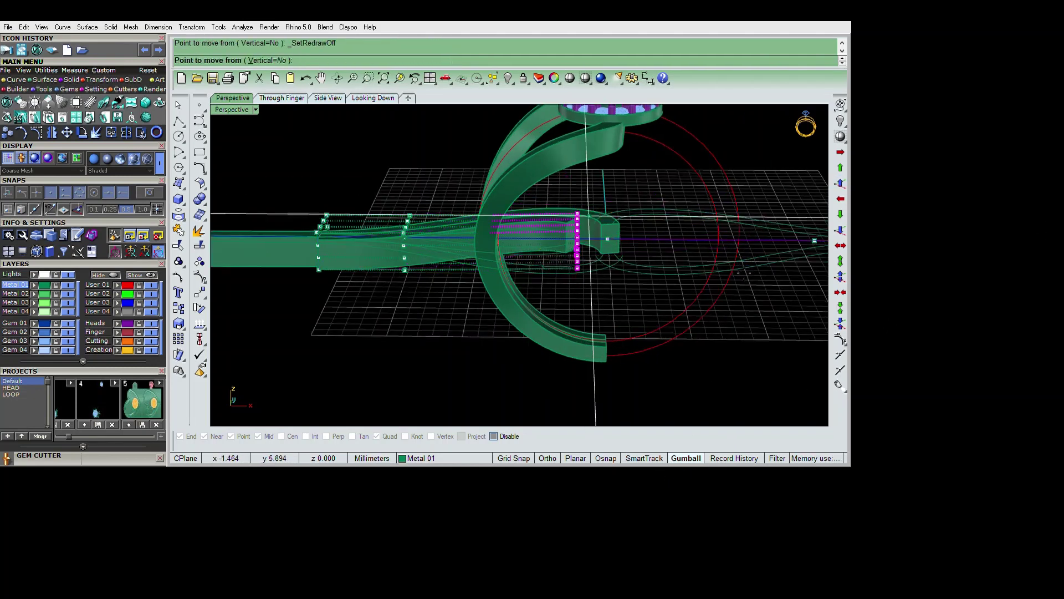
- Flow the straight shank bars from the base line onto the ring curve
right_drag(736, 302, 719, 297)
click(720, 292)
click(566, 258)
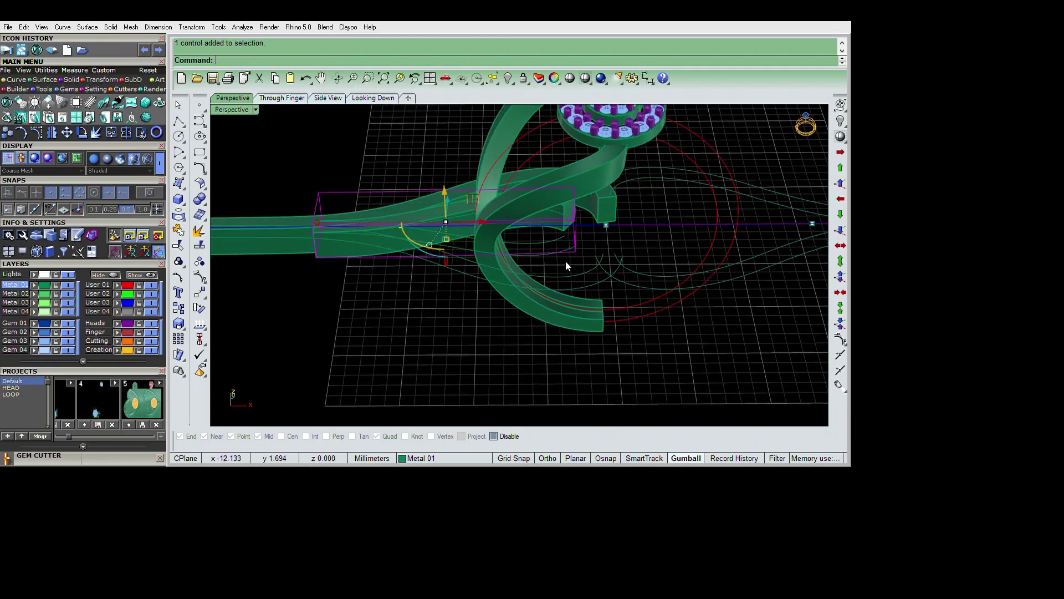
mouse_move(561, 259)
right_down()
mouse_move(712, 305)
mouse_move(753, 298)
right_up()
text(flow)
key(Return)
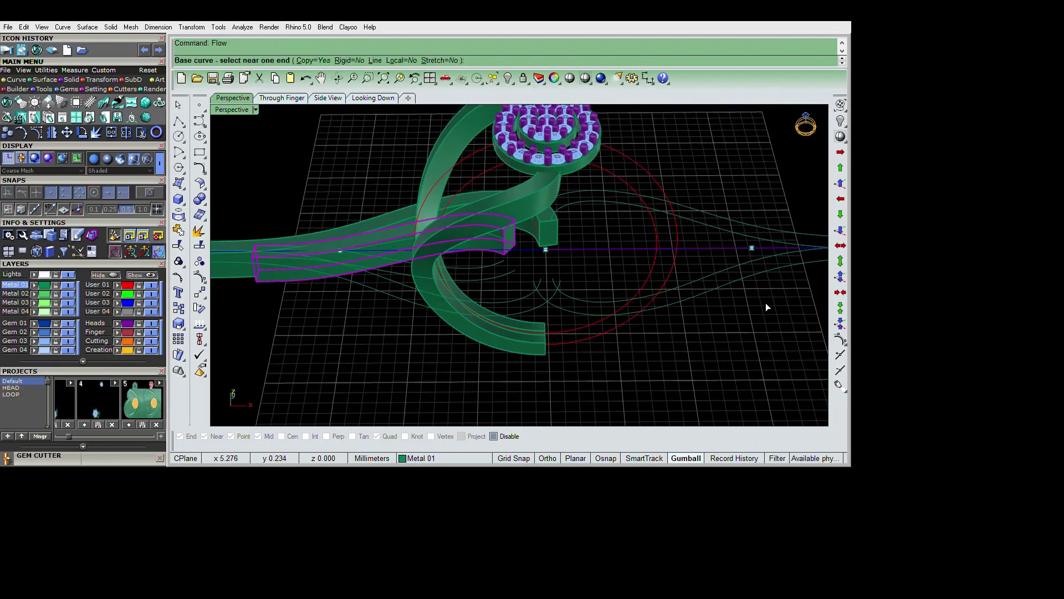
click(793, 248)
click(800, 234)
right_drag(800, 234, 724, 221)
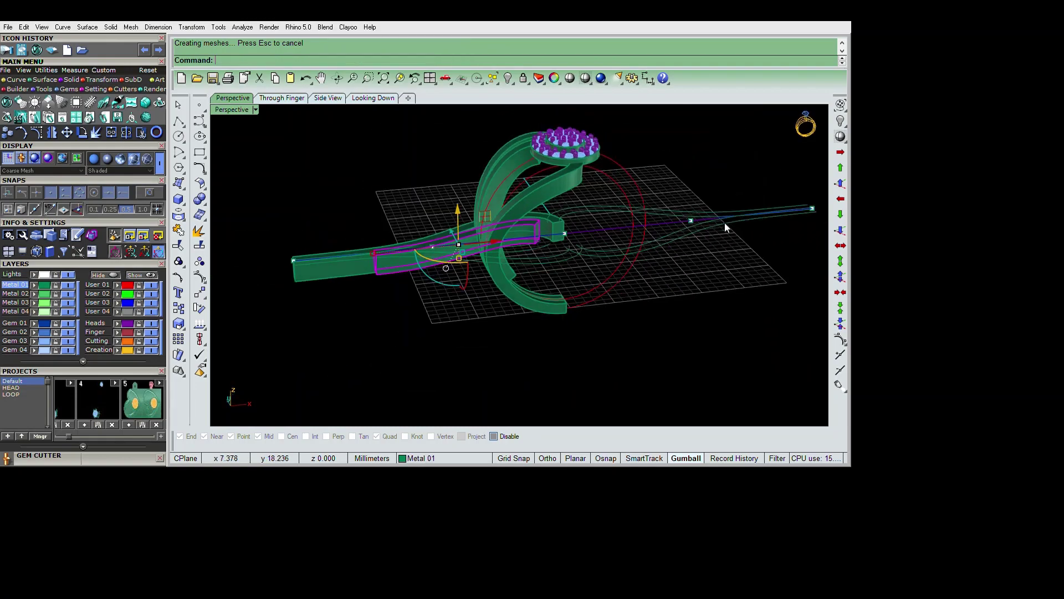
right_drag(602, 297, 551, 264)
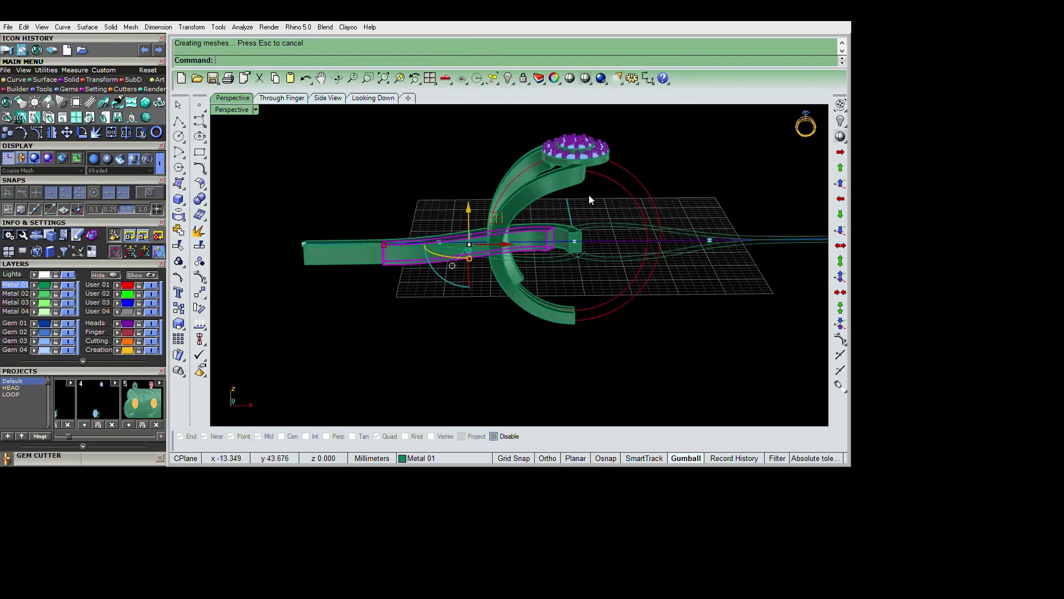
- Hide the flat bars, guide curves and leftover curve-end points
drag(589, 195, 500, 408)
text(hide)
key(Return)
right_drag(773, 306, 764, 287)
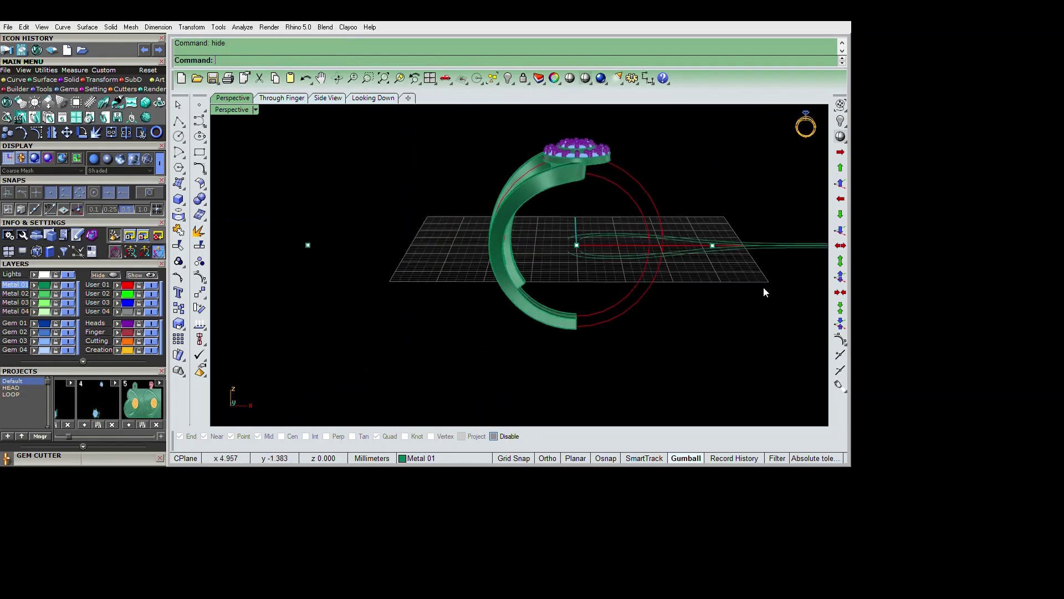
drag(521, 263, 726, 230)
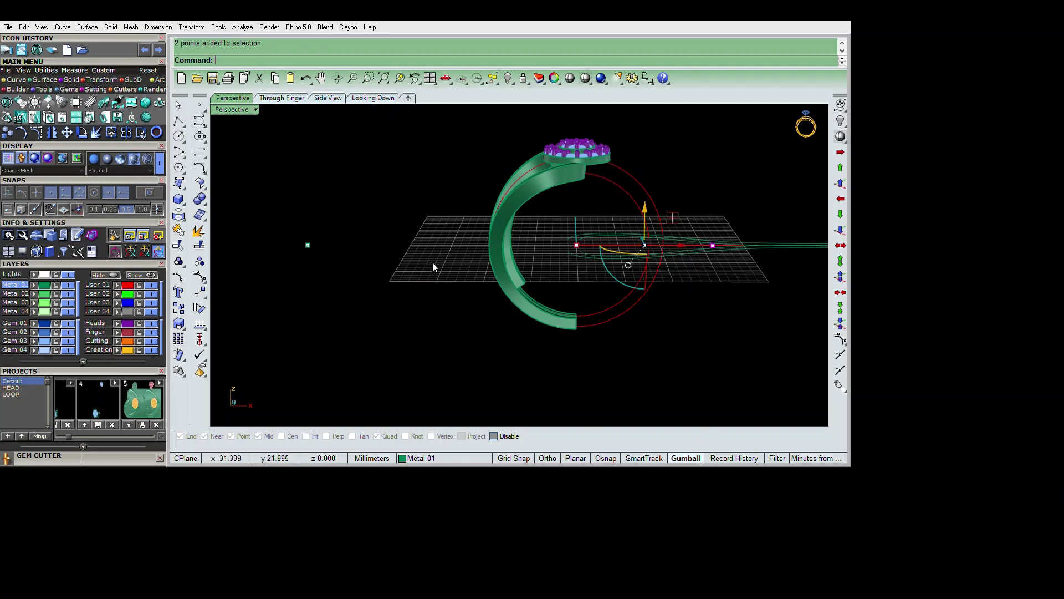
key(Return)
scroll(417, 337, down, 3)
drag(473, 357, 787, 224)
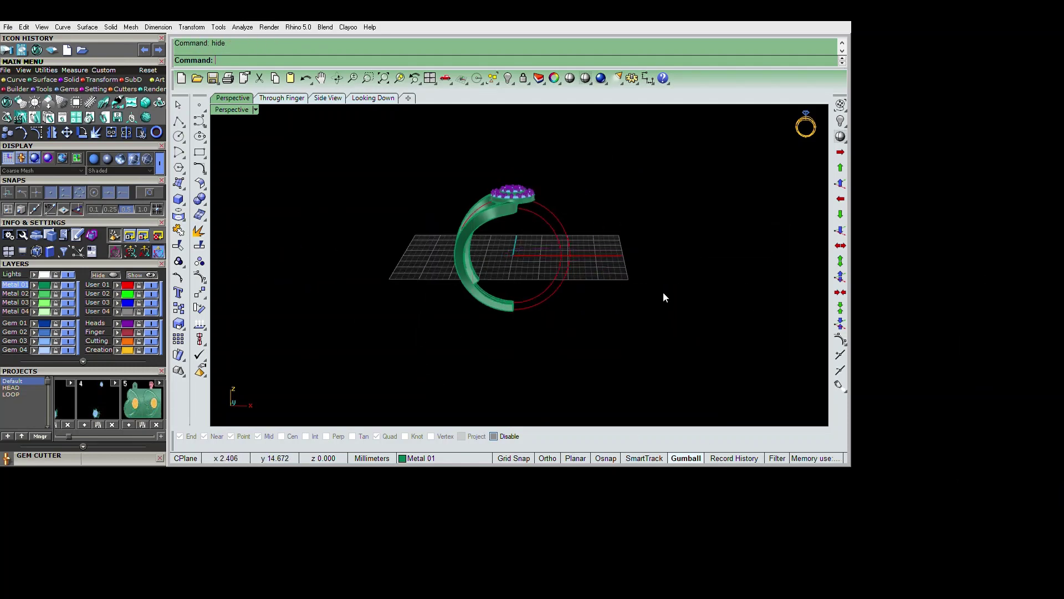
- Extract a surface from one band polysurface
right_drag(682, 275, 668, 291)
scroll(669, 291, up, 5)
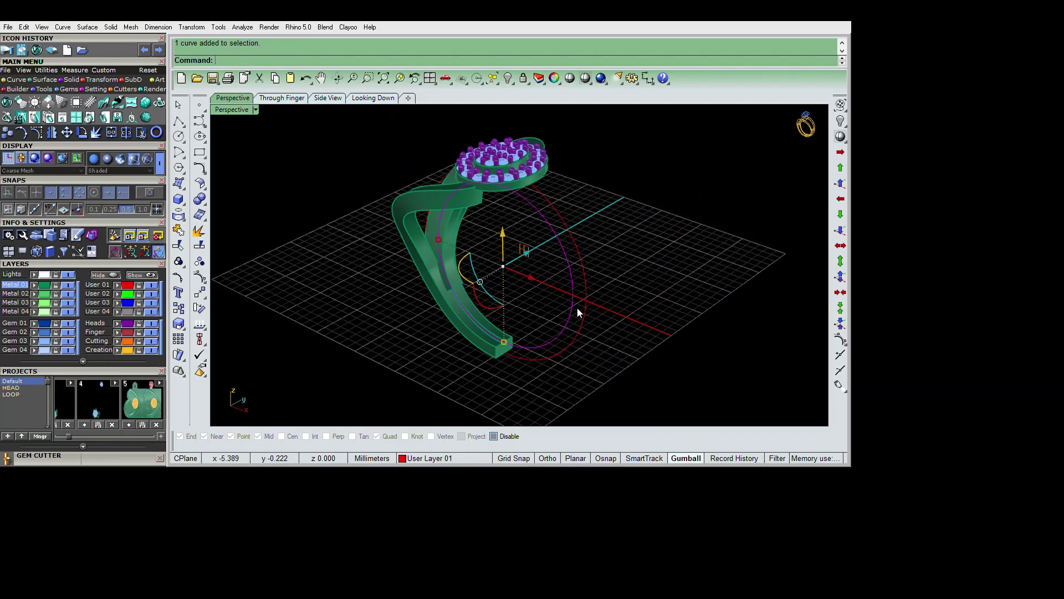
scroll(527, 260, up, 3)
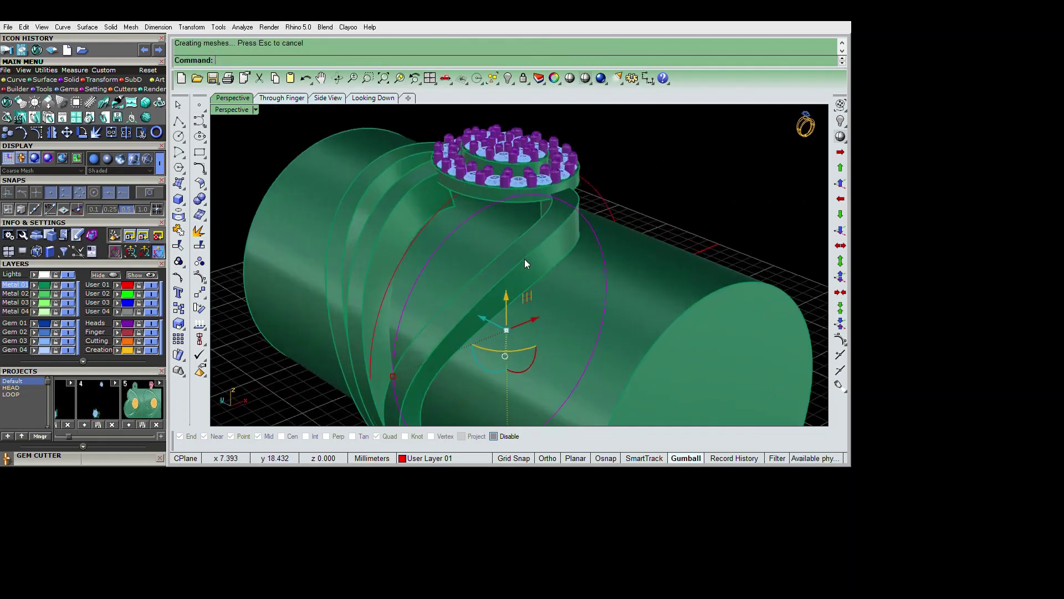
click(517, 253)
mouse_move(517, 253)
right_down()
mouse_move(736, 237)
mouse_move(567, 237)
mouse_move(548, 261)
mouse_move(473, 269)
mouse_move(494, 261)
mouse_move(595, 301)
mouse_move(563, 278)
mouse_move(566, 300)
right_up()
scroll(556, 272, up, 3)
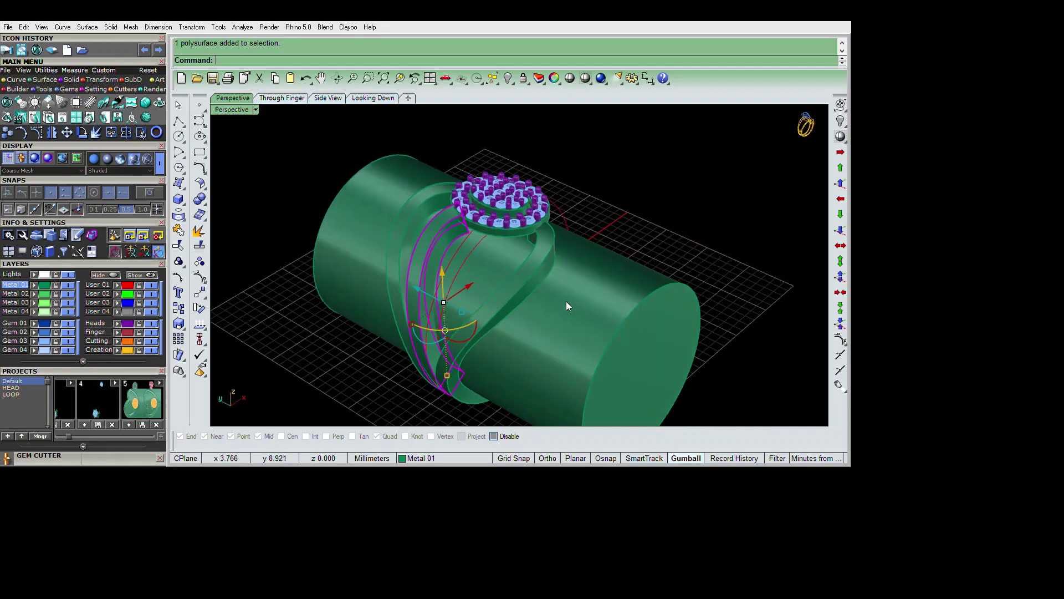
scroll(567, 301, up, 3)
key(Escape)
right_click(560, 300)
click(560, 299)
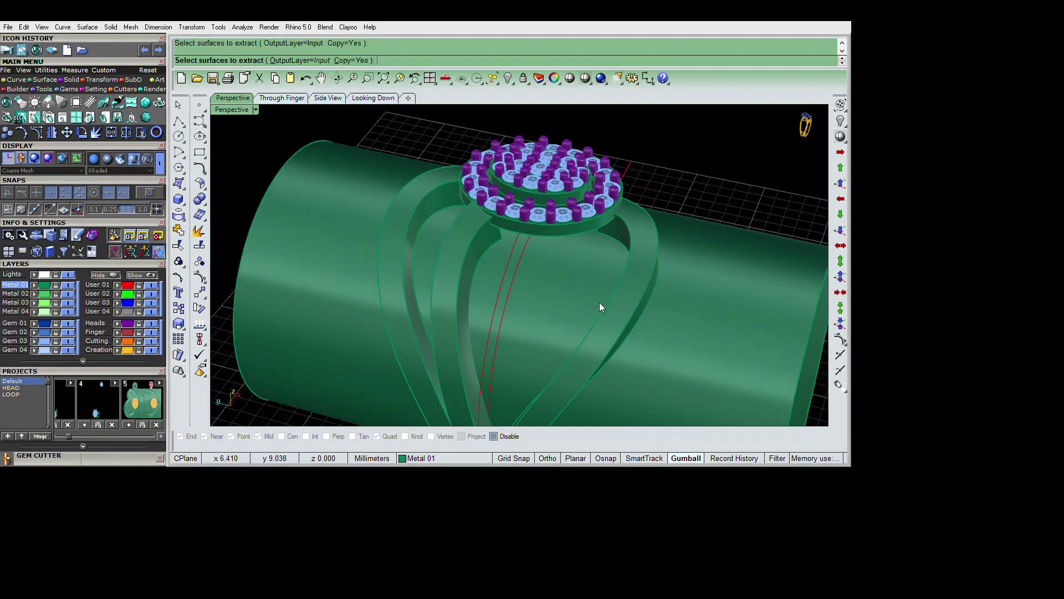
key(Return)
- Thicken the extracted band surface with OffsetSrf
right_drag(601, 301, 582, 292)
scroll(582, 292, down, 3)
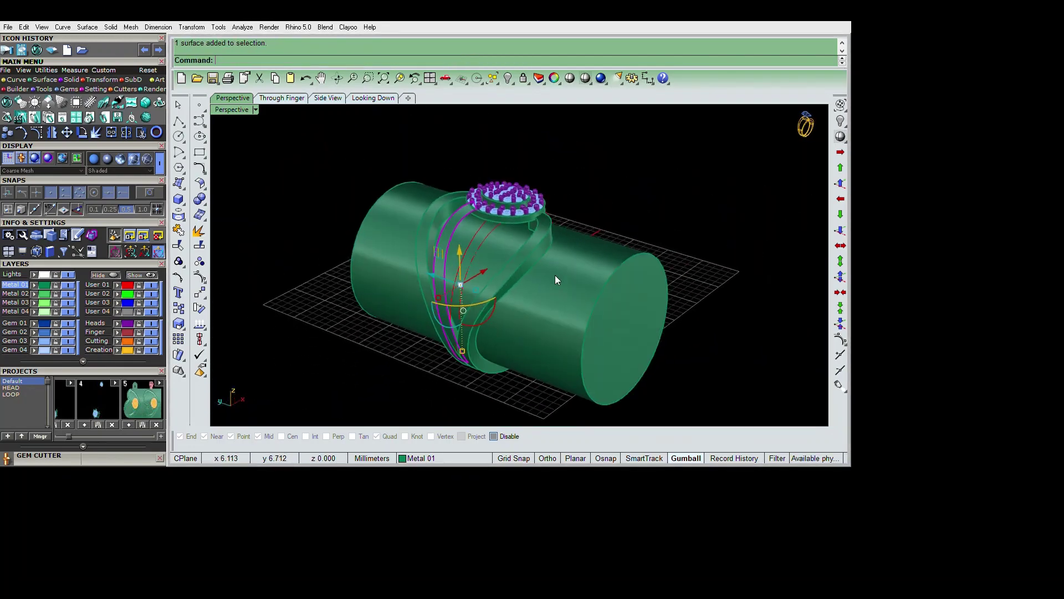
text(OffsetSrf)
key(Return)
key(Return)
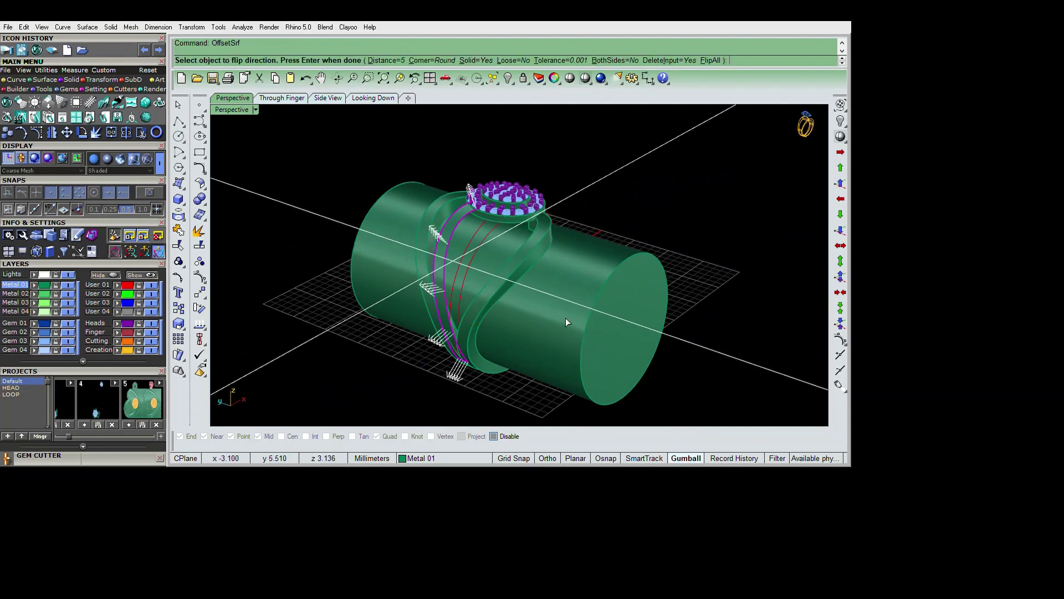
mouse_move(565, 318)
right_down()
mouse_move(499, 278)
mouse_move(577, 259)
mouse_move(533, 277)
right_up()
- Reshape the band with CageEdit by moving its upper row of cage points
key(Return)
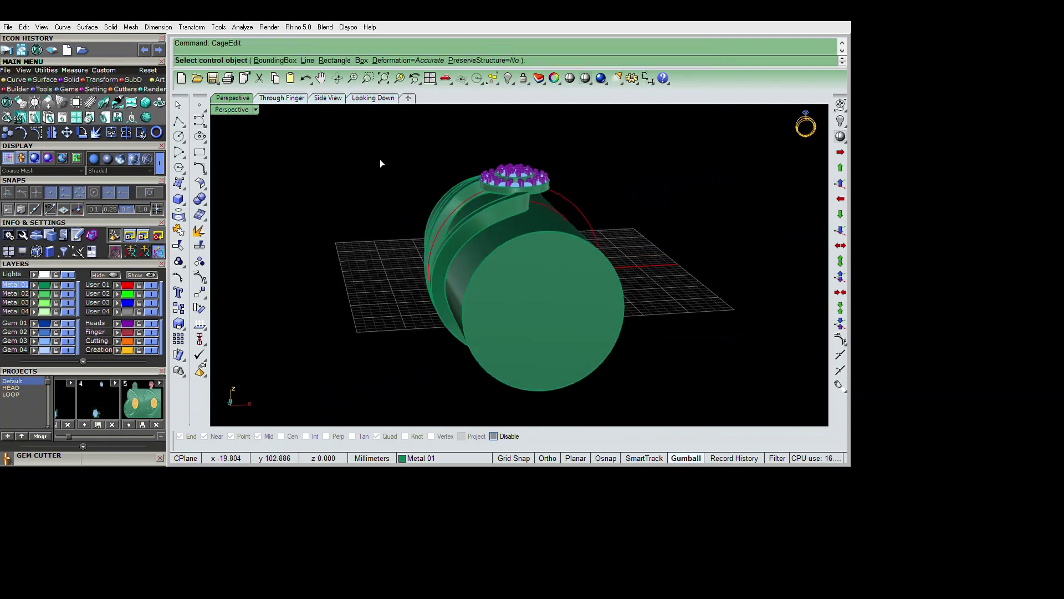
text(CageEdit)
key(Return)
key(Return)
key(Return)
scroll(479, 187, up, 3)
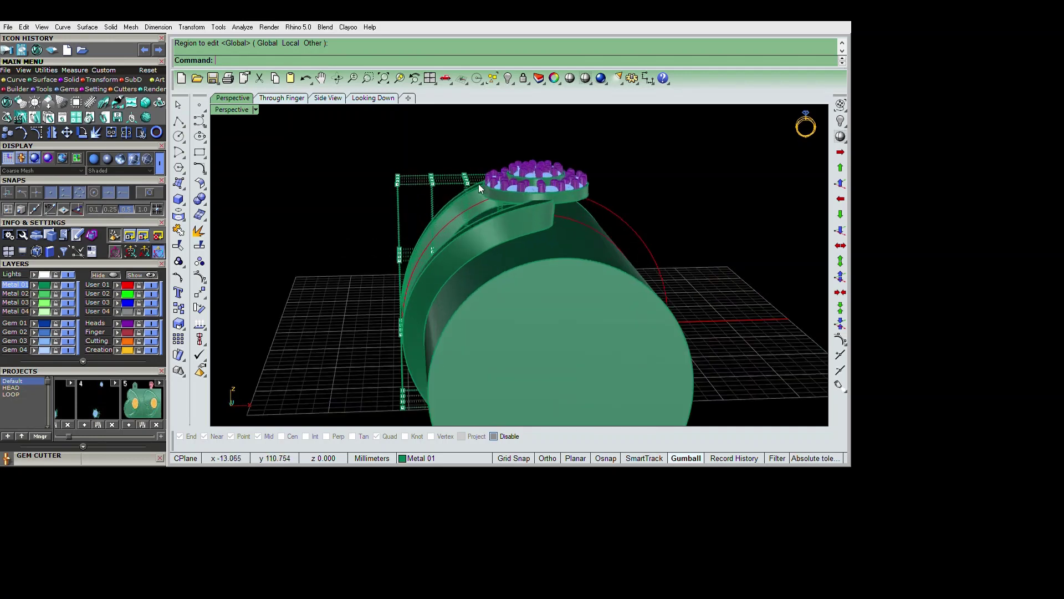
drag(427, 127, 542, 208)
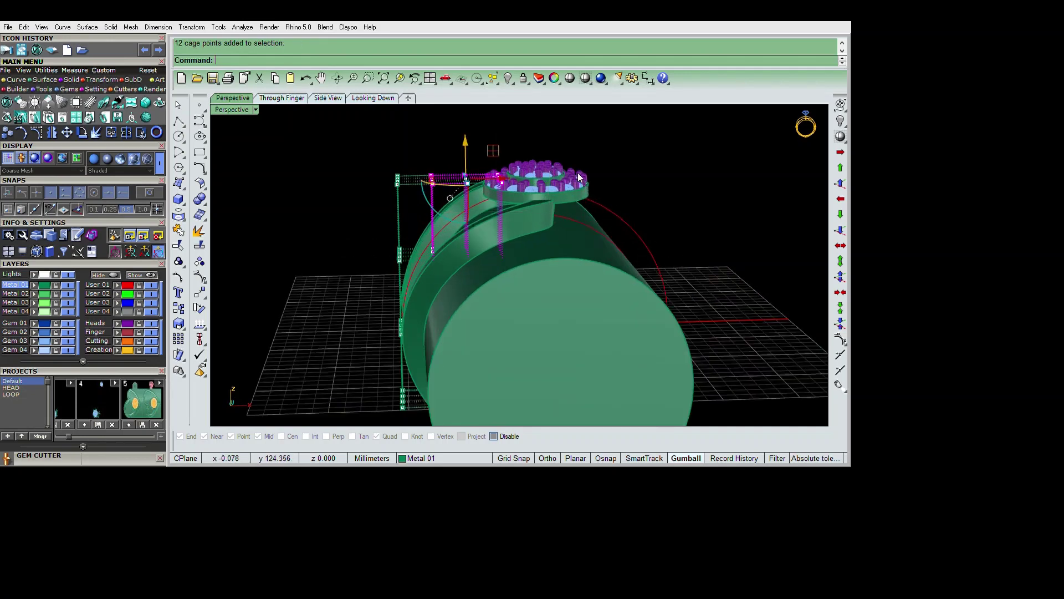
key(Escape)
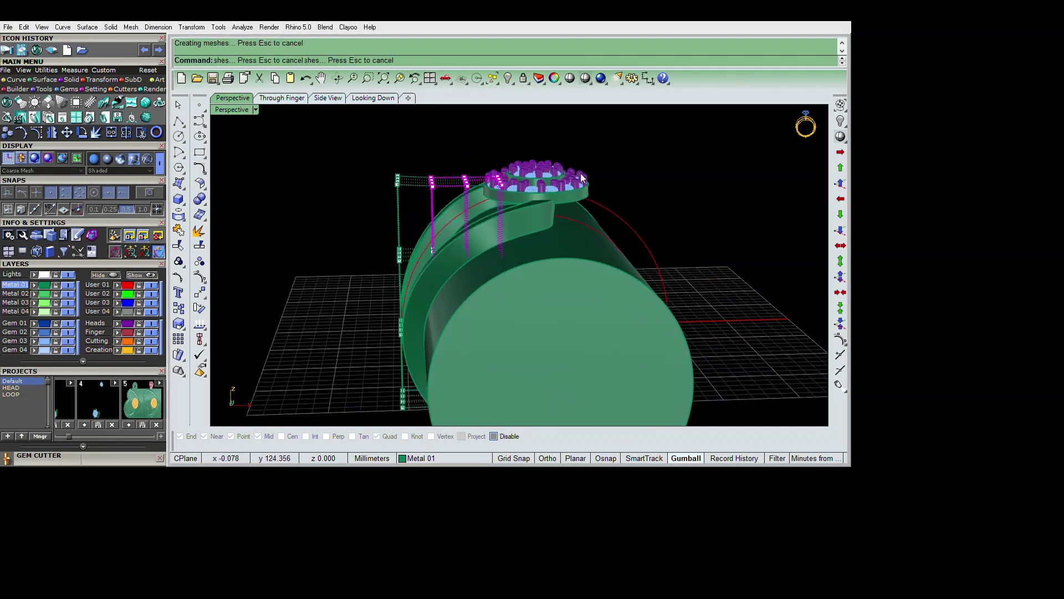
mouse_move(449, 198)
right_down()
mouse_move(539, 254)
mouse_move(629, 272)
mouse_move(591, 254)
right_up()
- Thicken the second band surface and subtract the finger cylinder from the bands
click(504, 239)
right_click(592, 255)
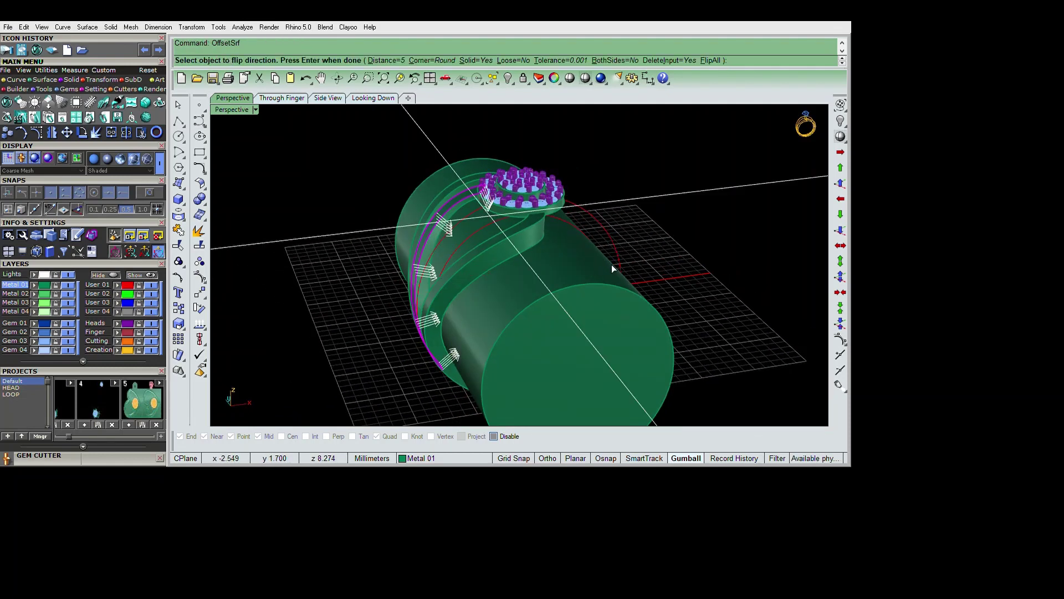
right_click(612, 268)
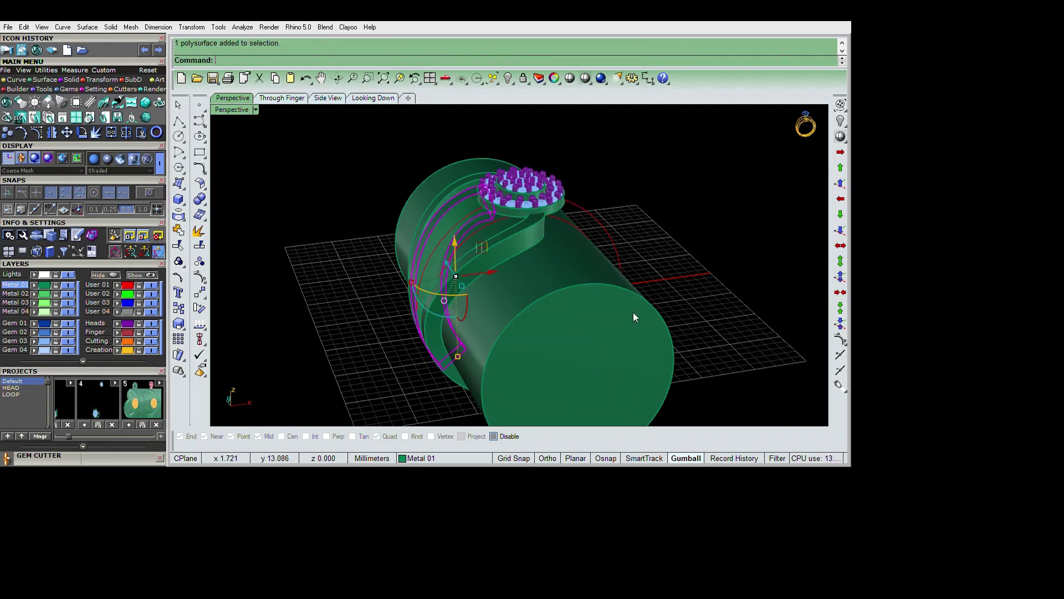
text(bd)
right_click(710, 367)
mouse_move(710, 367)
right_down()
mouse_move(556, 295)
mouse_move(750, 233)
mouse_move(747, 199)
right_up()
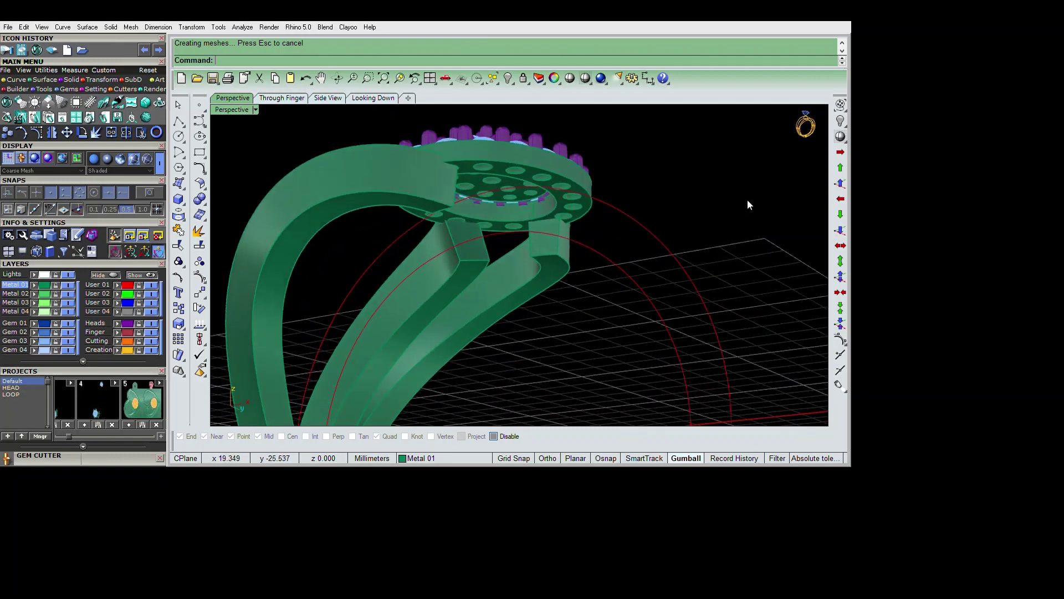
- Duplicate the head's outer edge and offset the curve to one side
scroll(747, 200, up, 3)
scroll(744, 239, up, 2)
right_click(733, 237)
right_drag(732, 237, 750, 250)
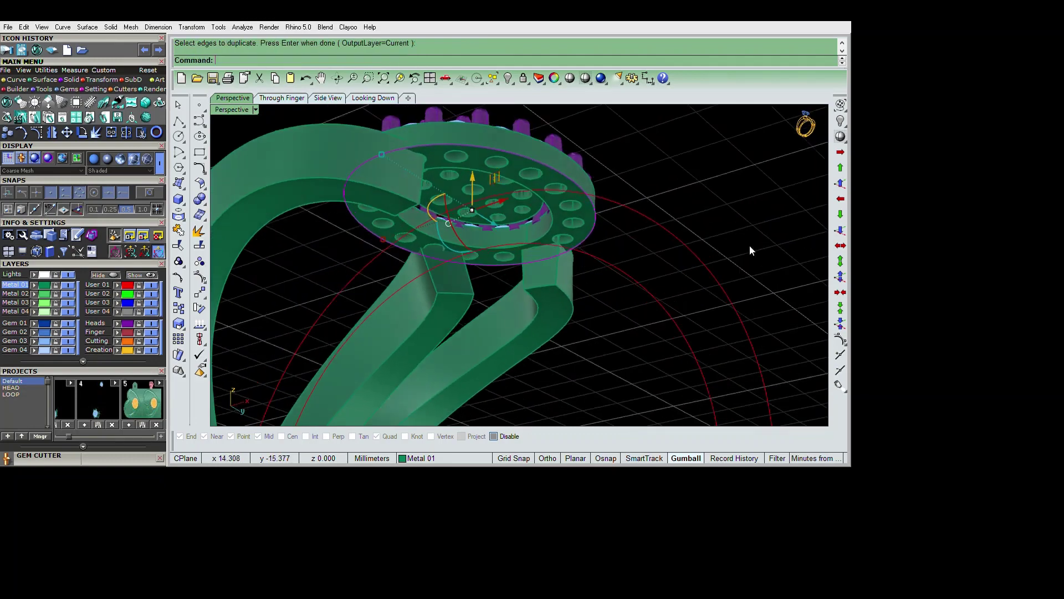
text(offset)
key(Return)
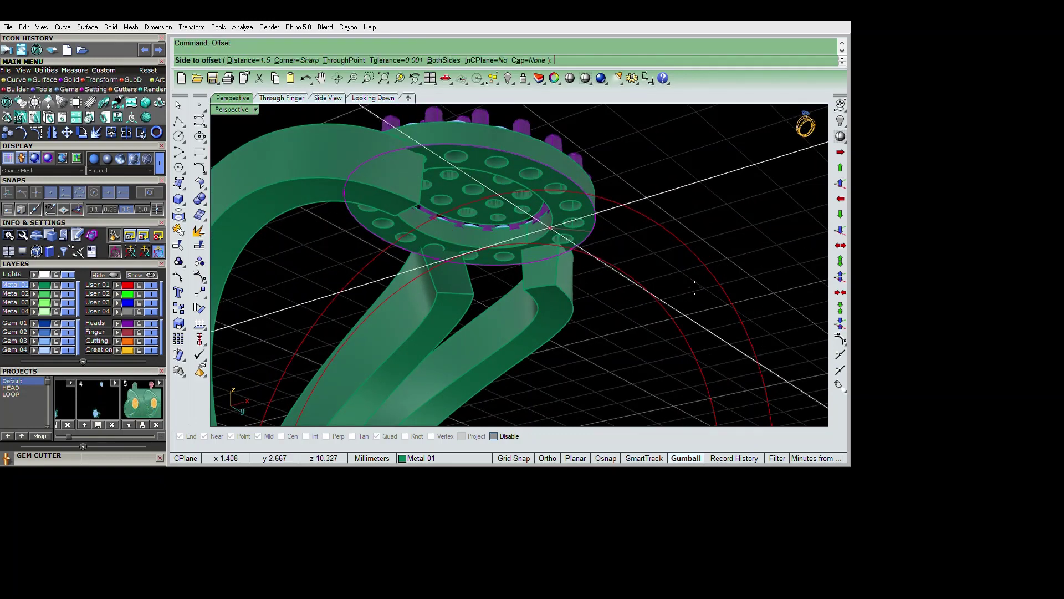
click(549, 227)
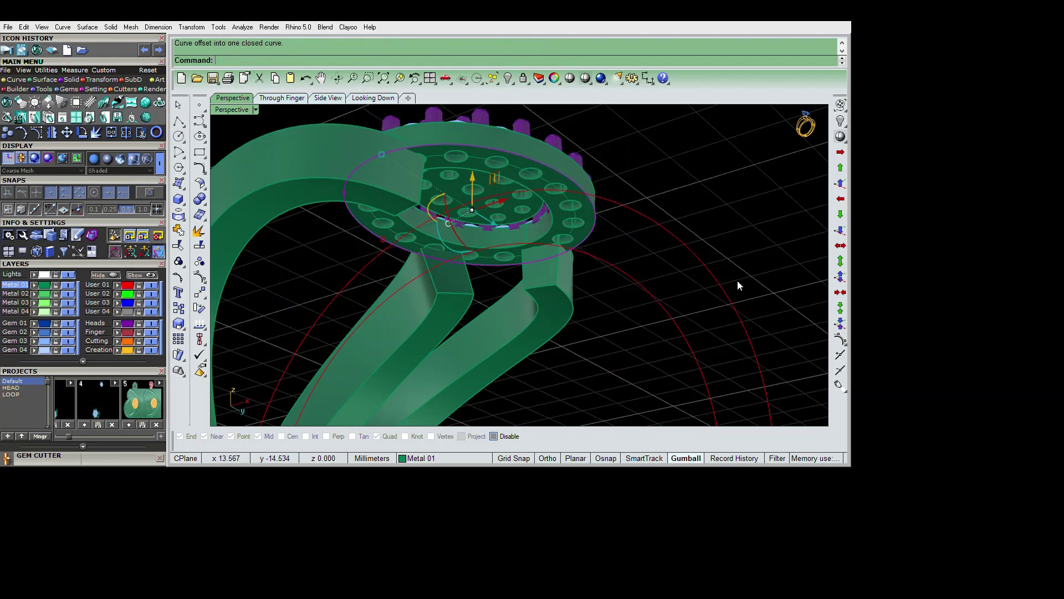
- Extrude the offset curve, then delete the extruded solid
key(ctrl+a)
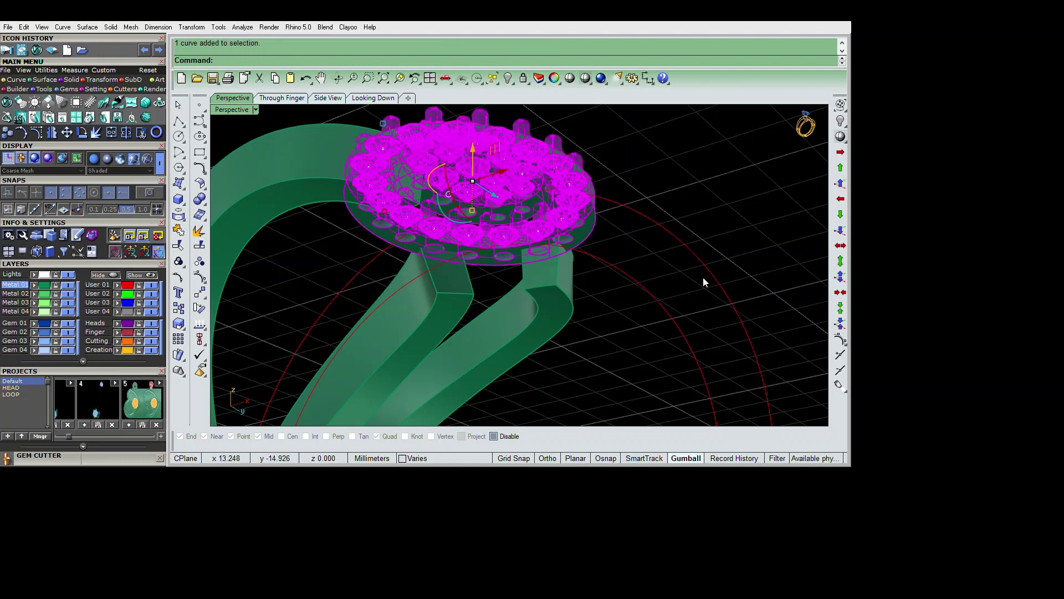
mouse_move(700, 274)
right_down()
mouse_move(694, 258)
mouse_move(694, 294)
right_up()
text(ec)
key(Return)
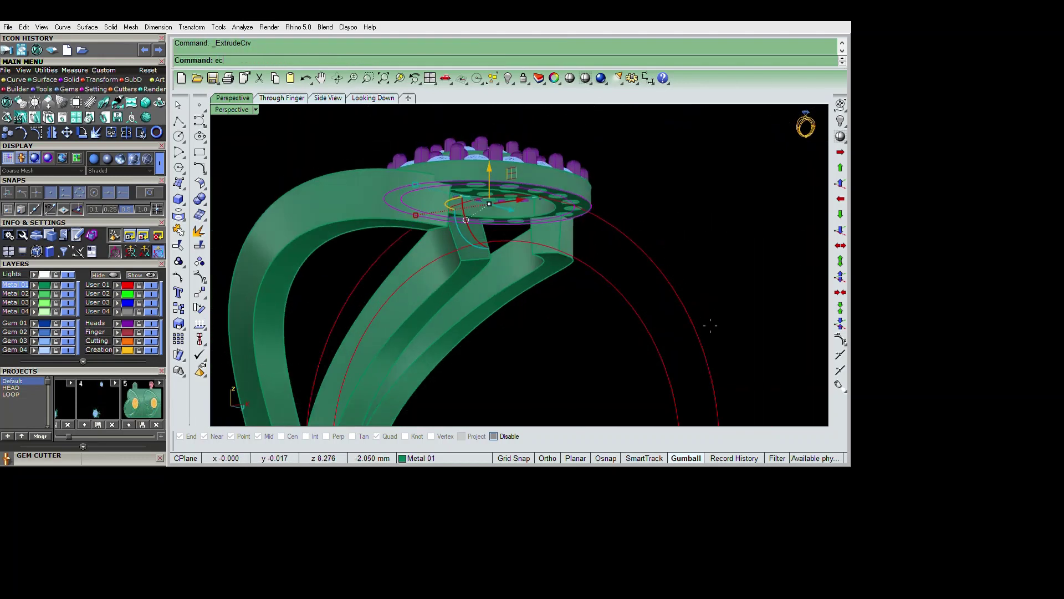
click(710, 329)
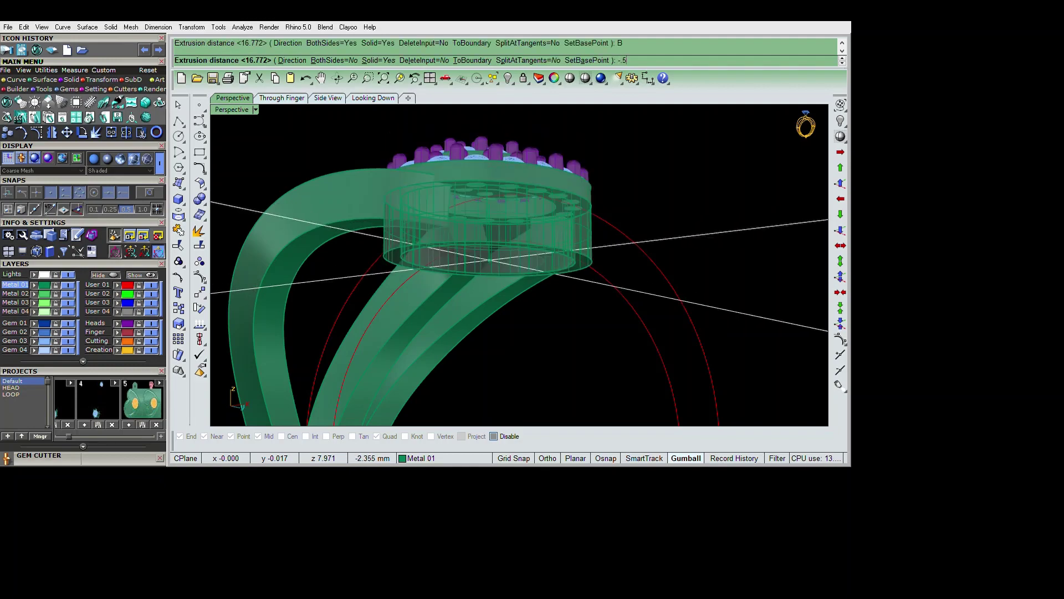
key(Delete)
mouse_move(701, 310)
right_down()
mouse_move(743, 373)
mouse_move(652, 356)
mouse_move(553, 305)
mouse_move(749, 328)
mouse_move(781, 268)
mouse_move(740, 360)
mouse_move(664, 332)
mouse_move(787, 348)
right_up()
- Mirror the split shank band and remaining pieces about the origin to the opposite side
click(488, 338)
text(mirror)
key(Return)
text(0)
key(Return)
click(673, 321)
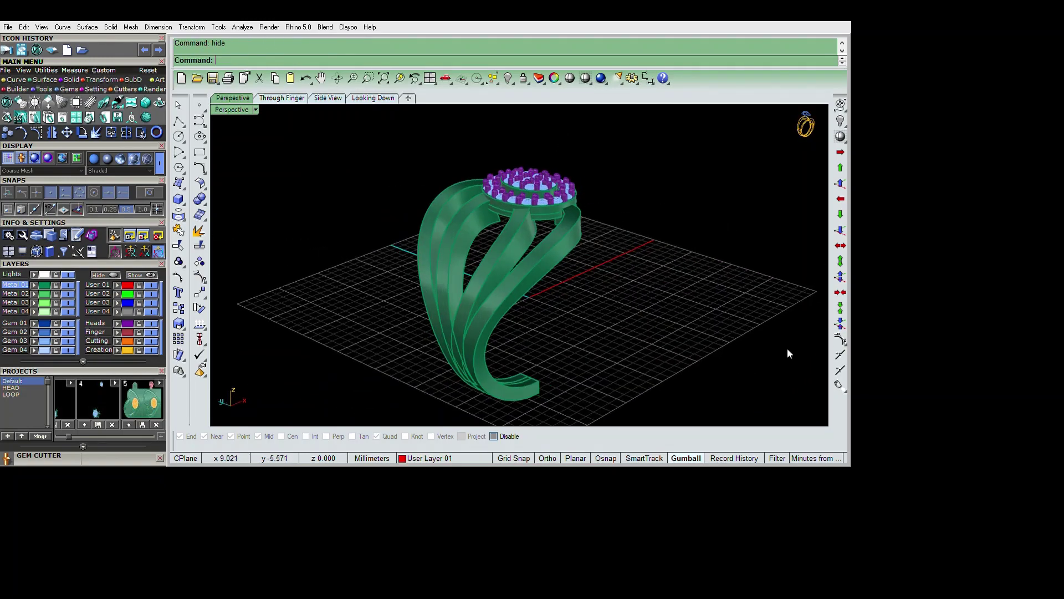
mouse_move(521, 421)
right_down()
mouse_move(477, 388)
mouse_move(417, 459)
right_up()
key(Return)
text(0)
key(Return)
mouse_move(499, 388)
right_down()
mouse_move(554, 360)
mouse_move(582, 388)
mouse_move(698, 418)
mouse_move(678, 376)
mouse_move(776, 302)
mouse_move(780, 266)
mouse_move(820, 246)
mouse_move(677, 223)
mouse_move(450, 212)
mouse_move(449, 243)
mouse_move(537, 334)
mouse_move(592, 364)
mouse_move(677, 237)
mouse_move(583, 272)
mouse_move(642, 326)
mouse_move(444, 266)
mouse_move(426, 291)
mouse_move(540, 349)
mouse_move(577, 219)
mouse_move(600, 200)
mouse_move(555, 233)
mouse_move(502, 216)
mouse_move(607, 278)
mouse_move(667, 250)
mouse_move(750, 256)
mouse_move(582, 231)
mouse_move(886, 245)
mouse_move(856, 242)
right_up()
click(552, 421)
- Stretch the head curves in one direction with Scale1D
text(Scale1D)
key(Return)
click(658, 183)
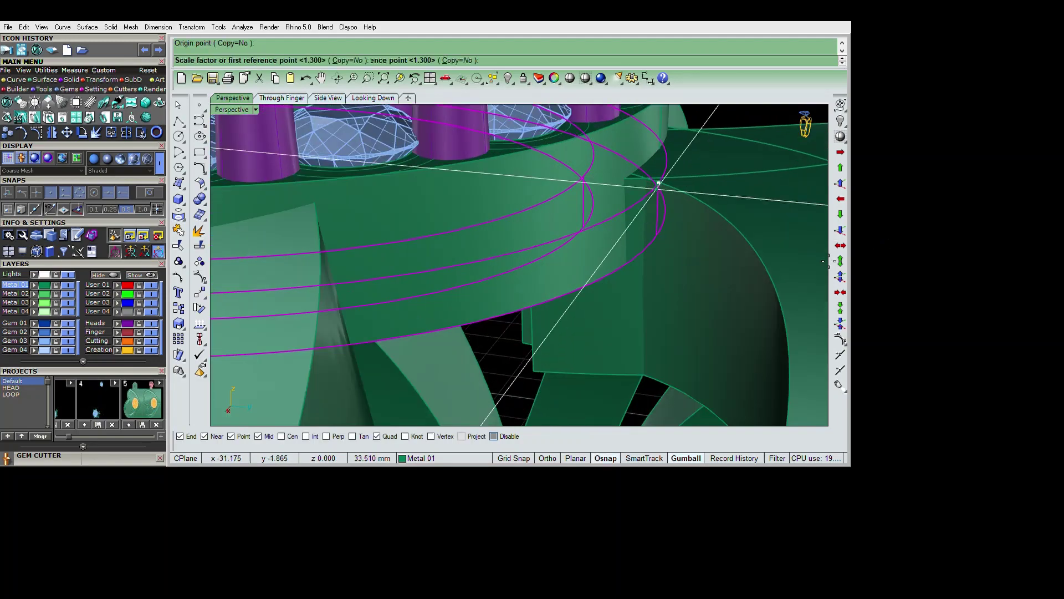
click(827, 295)
scroll(826, 295, down, 6)
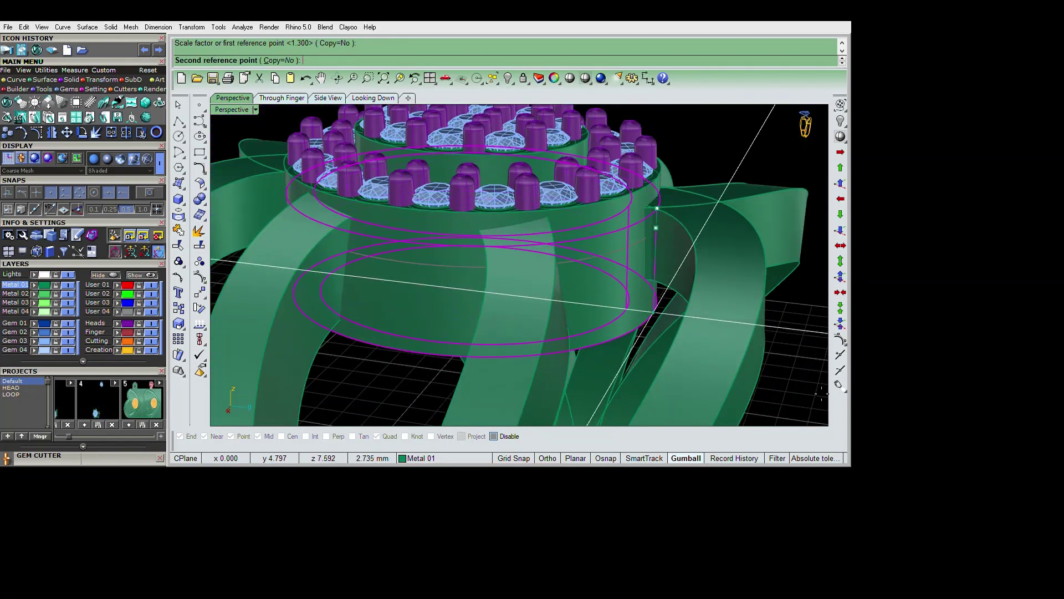
key(Escape)
- Show the hidden curves and extrude the ring circle into a large cylinder
click(706, 370)
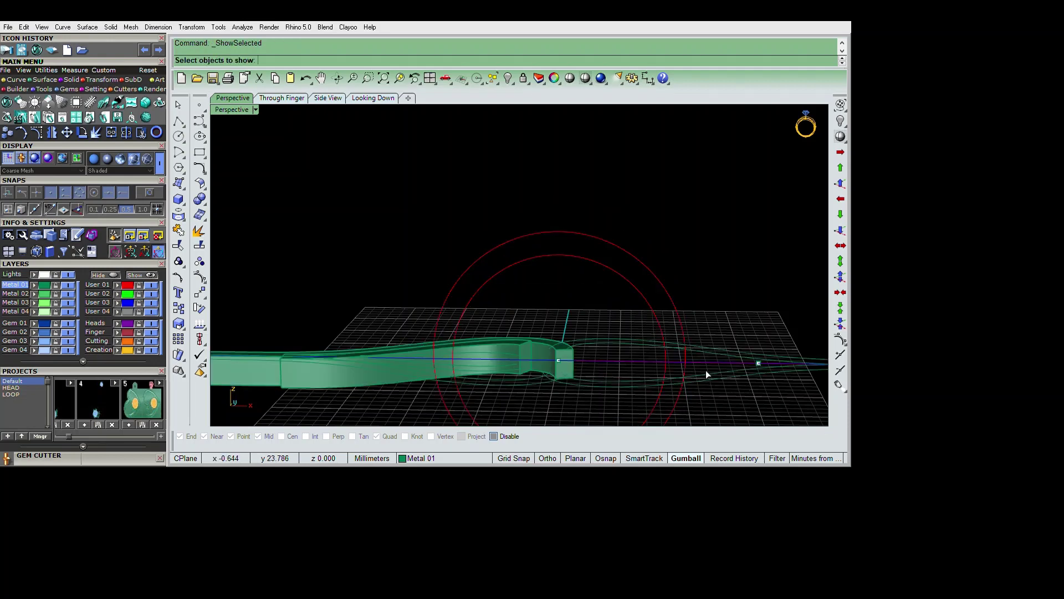
key(Return)
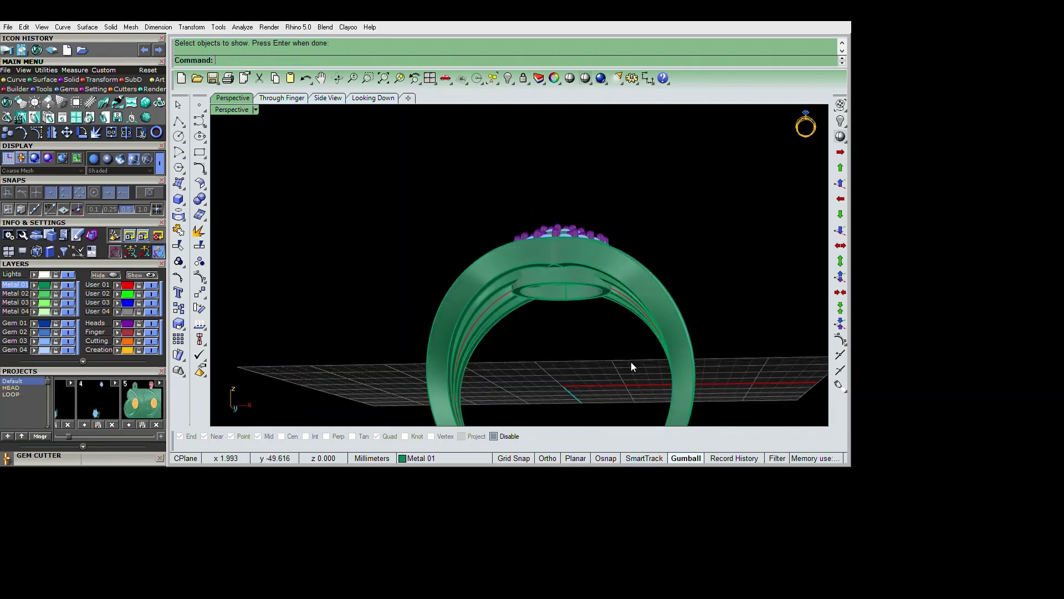
click(631, 366)
right_drag(631, 366, 591, 409)
right_click(770, 315)
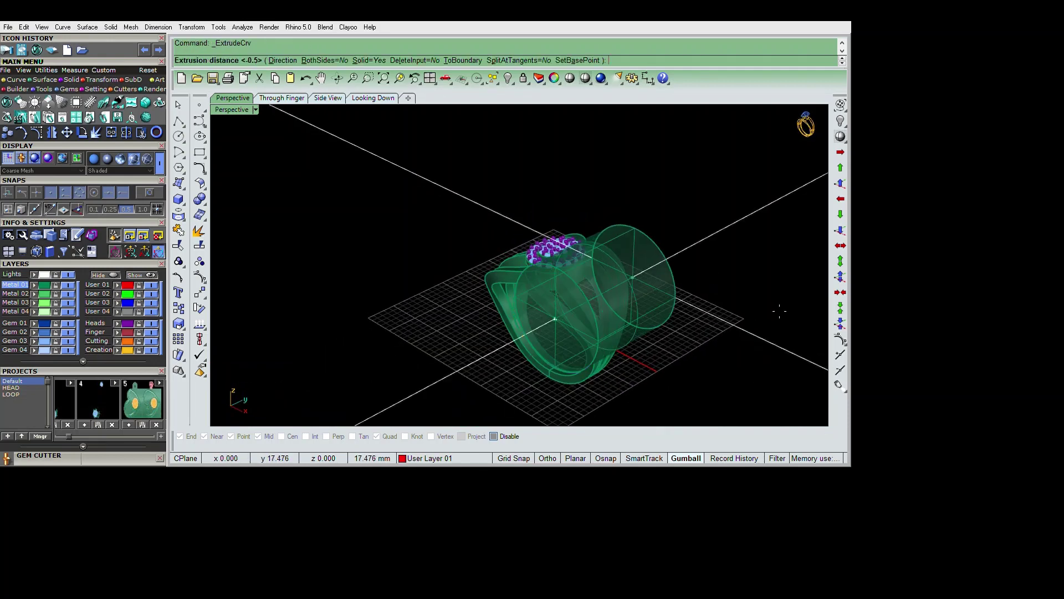
click(780, 311)
scroll(708, 338, up, 3)
- Boolean-subtract the cylinder from the mirrored bands to clear the finger opening
click(722, 332)
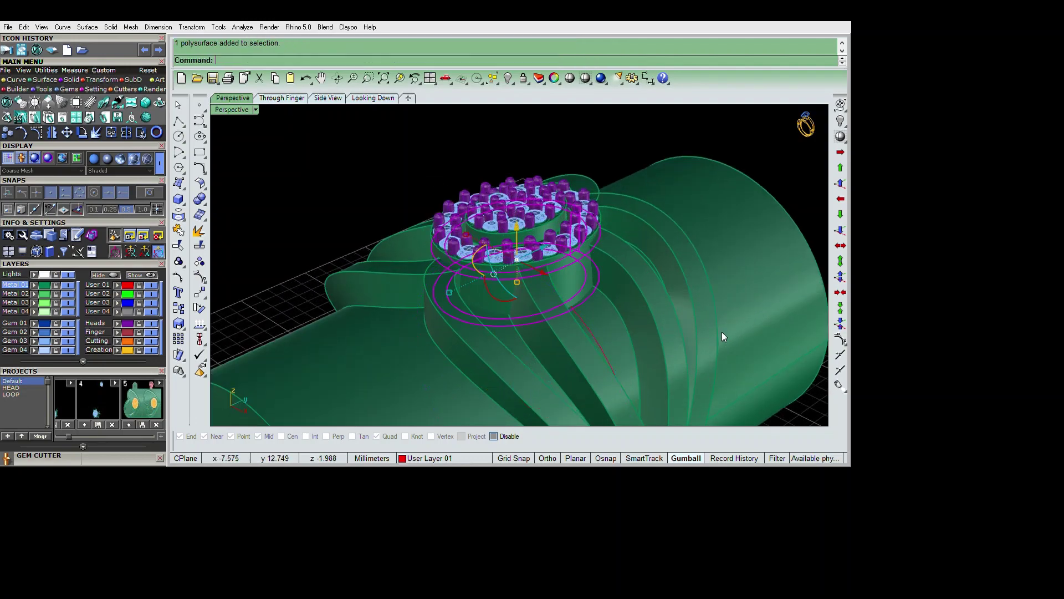
scroll(790, 316, down, 3)
key(Return)
click(677, 288)
key(Return)
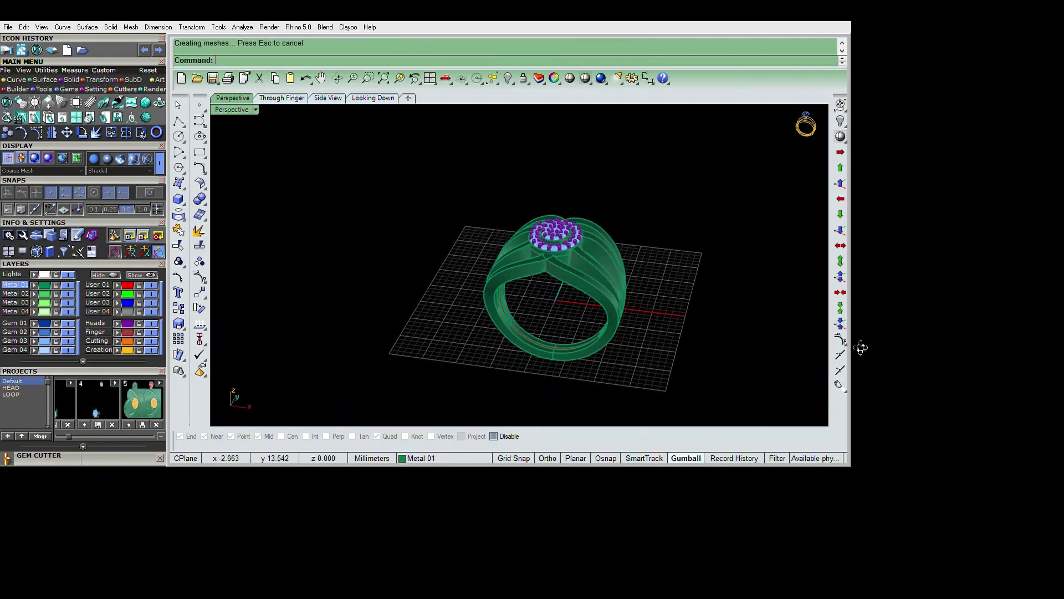
mouse_move(776, 349)
right_down()
mouse_move(711, 337)
mouse_move(619, 367)
mouse_move(806, 302)
mouse_move(637, 361)
mouse_move(630, 249)
mouse_move(699, 333)
mouse_move(704, 304)
mouse_move(746, 299)
mouse_move(650, 333)
mouse_move(737, 316)
mouse_move(606, 302)
mouse_move(770, 311)
mouse_move(622, 364)
mouse_move(673, 404)
mouse_move(649, 324)
mouse_move(641, 423)
right_up()
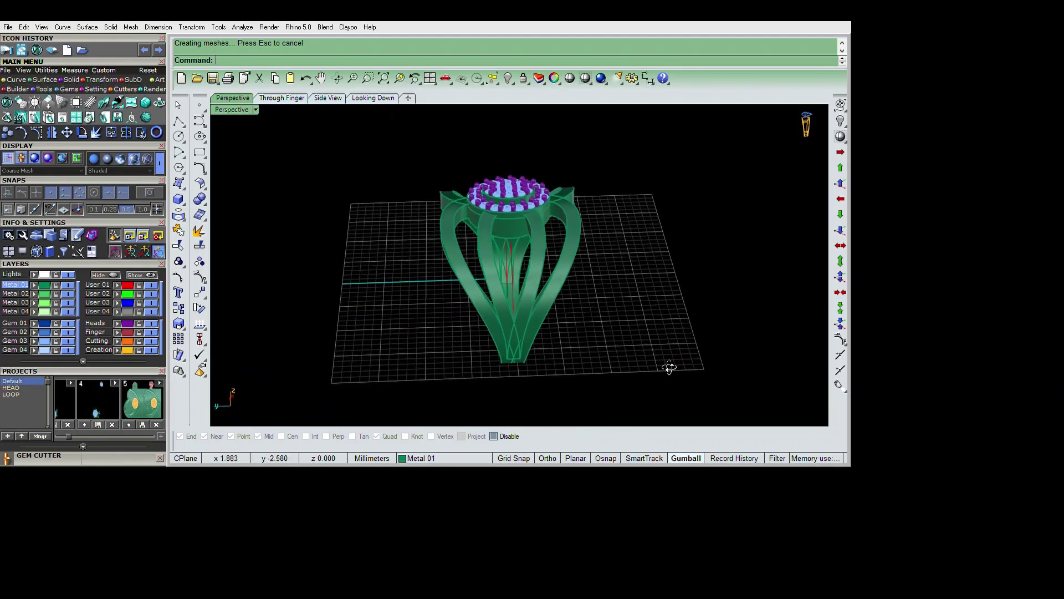
right_drag(670, 366, 587, 361)
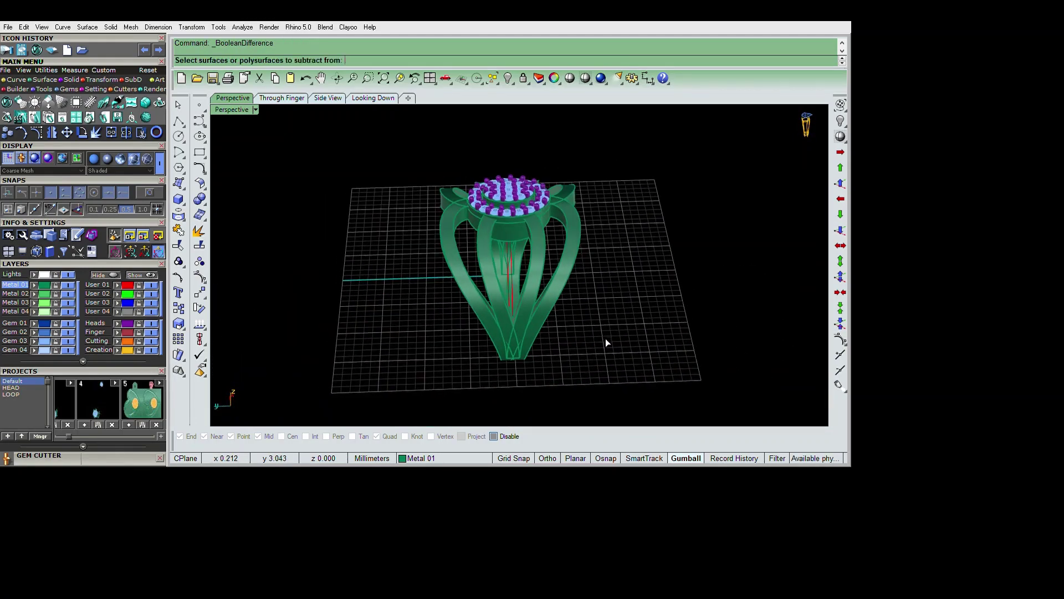
scroll(606, 342, up, 4)
key(Escape)
text(e)
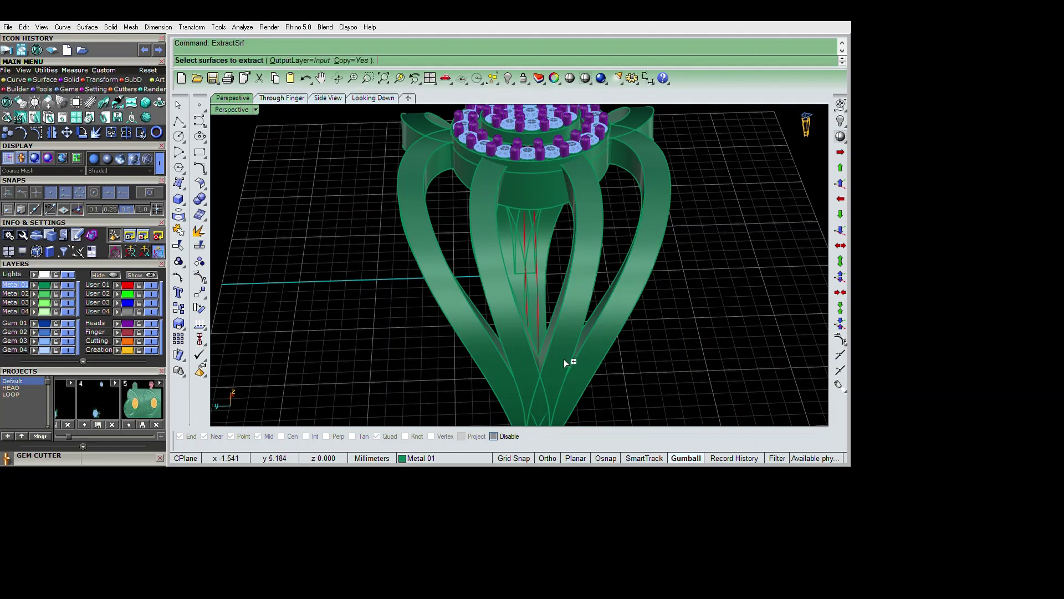
text(ExtractSrf)
- Extract a green band surface and lock every other object
key(Return)
scroll(616, 337, down, 5)
mouse_move(644, 348)
right_down()
mouse_move(680, 313)
mouse_move(637, 333)
right_up()
key(Return)
key(ctrl+i)
key(ctrl+l)
scroll(637, 333, up, 3)
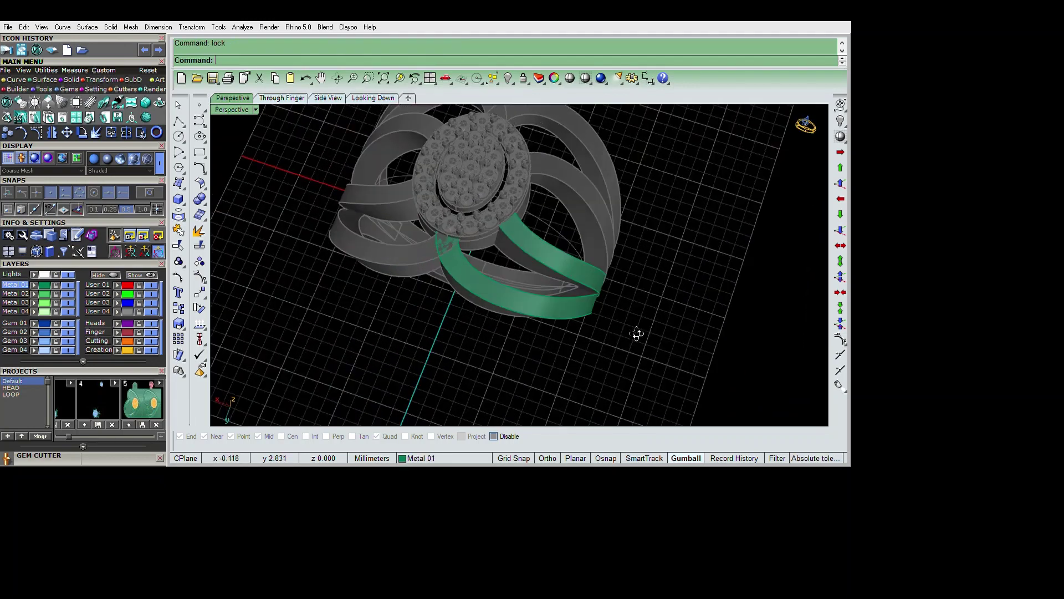
scroll(617, 304, up, 2)
scroll(594, 319, up, 2)
scroll(593, 316, up, 2)
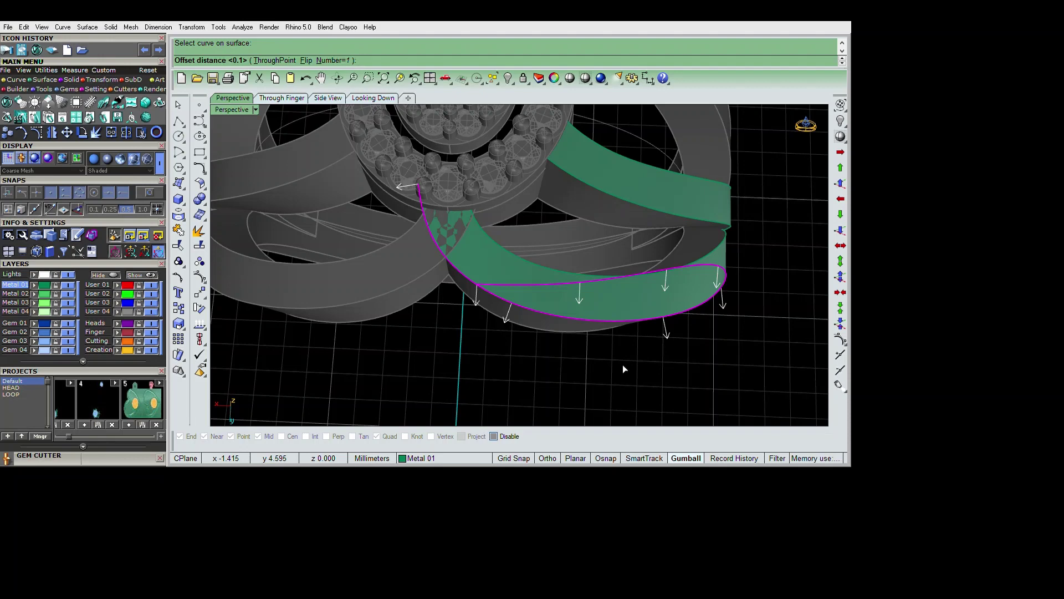
- Offset the band's edge curve along the extracted surface as a stone path
text(F)
key(Return)
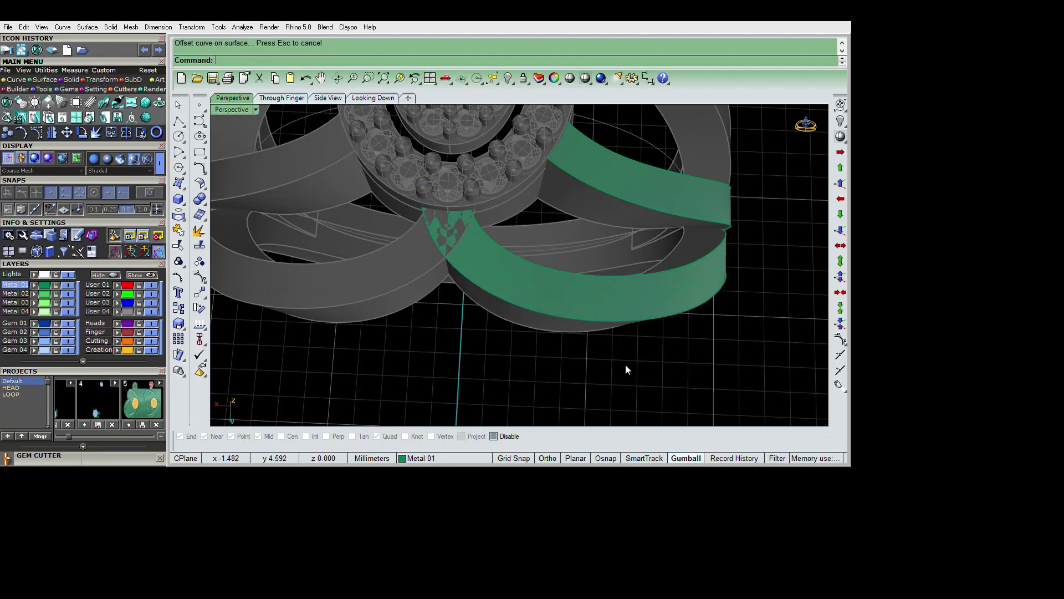
right_drag(625, 364, 736, 257)
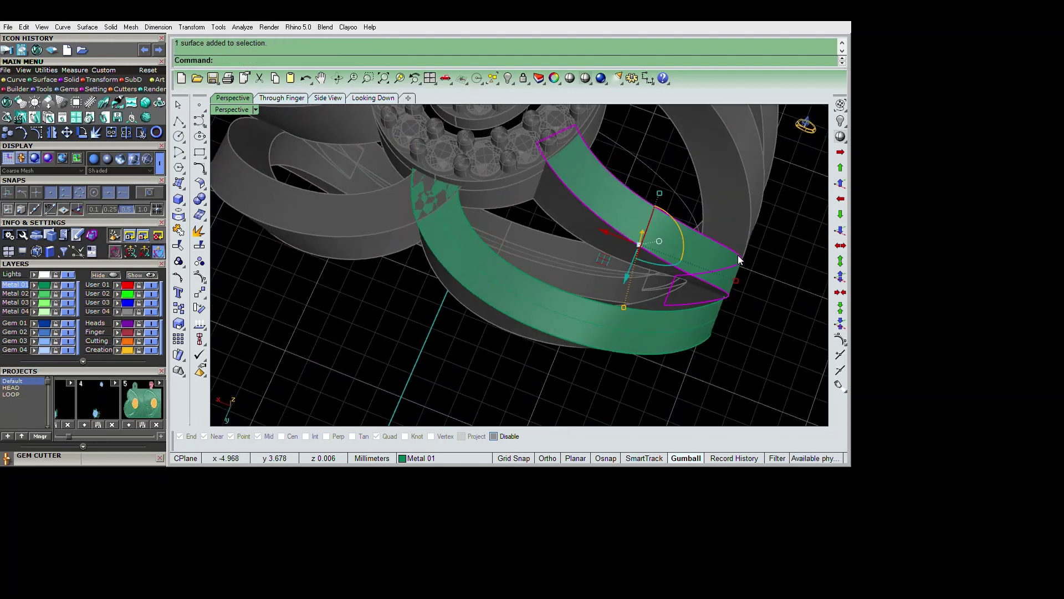
key(Escape)
key(Return)
click(739, 255)
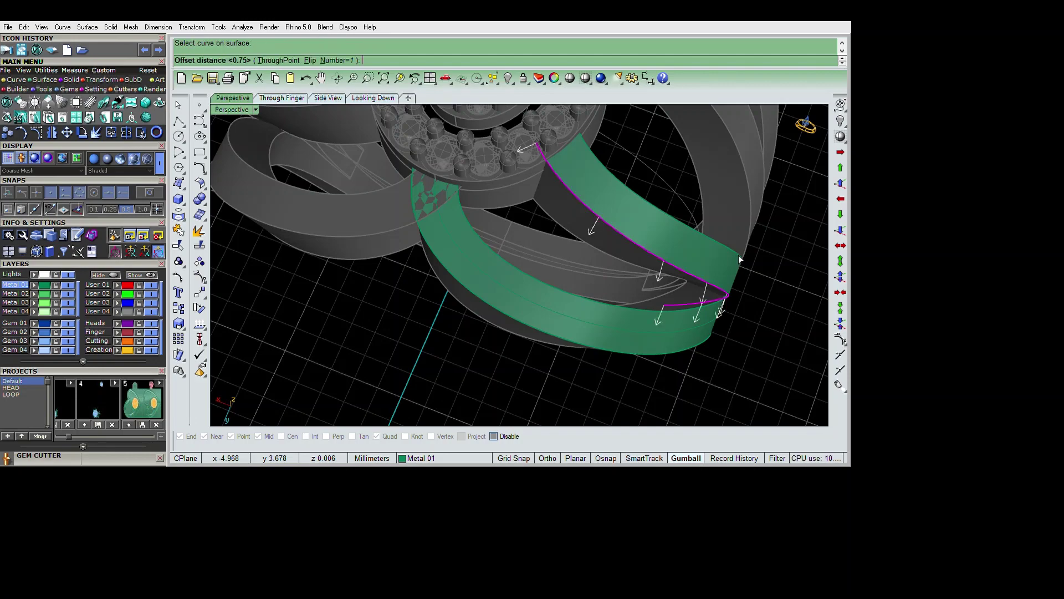
key(Return)
mouse_move(744, 265)
right_down()
mouse_move(647, 254)
mouse_move(706, 319)
mouse_move(670, 339)
mouse_move(687, 338)
mouse_move(716, 372)
right_up()
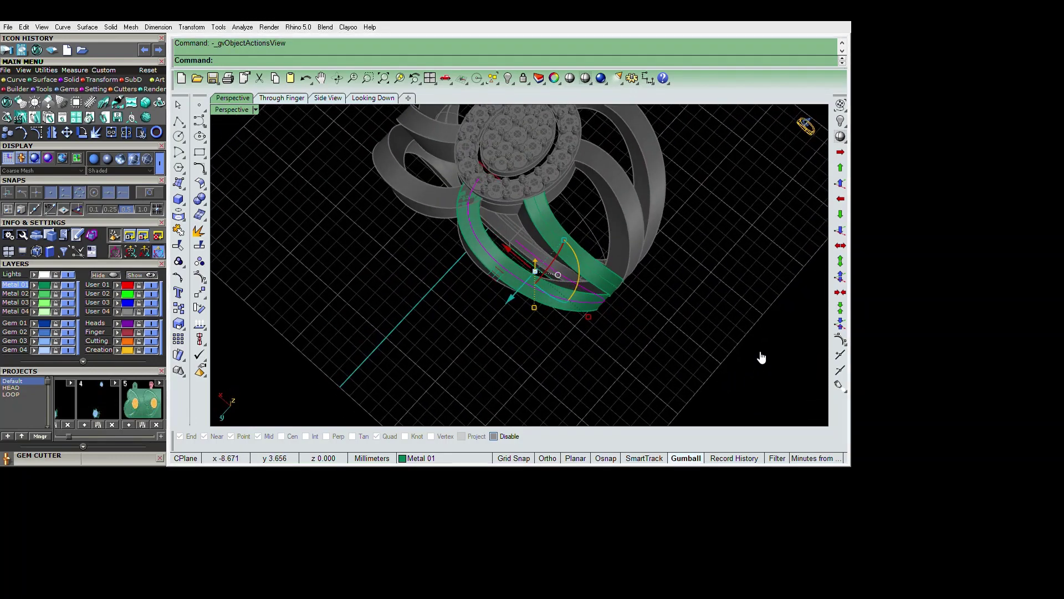
- Start Gem on Curve with 1.2 mm stones oriented to the green band surface
click(145, 117)
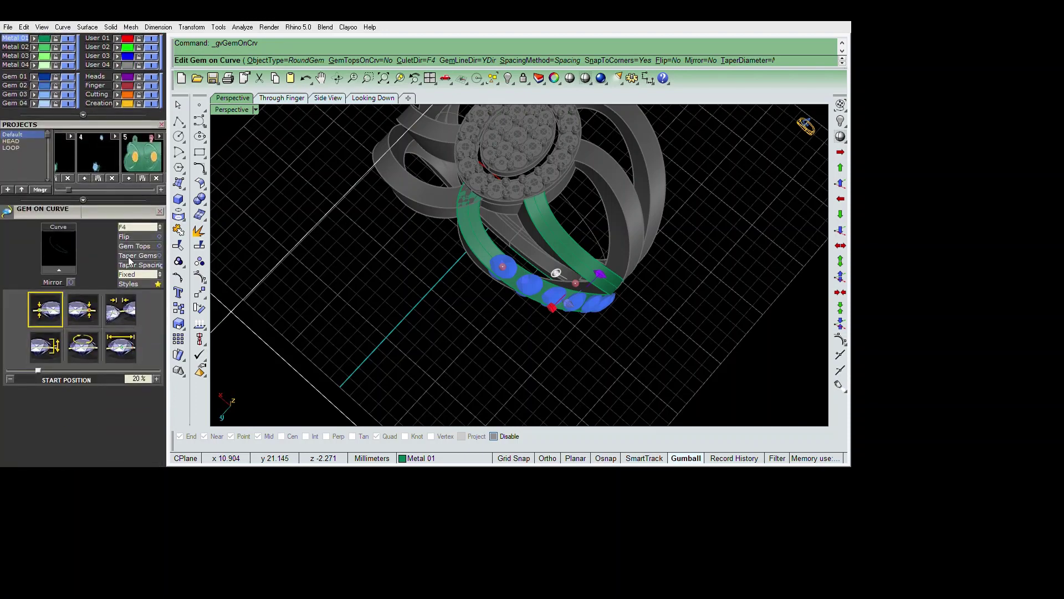
click(414, 60)
scroll(610, 282, up, 5)
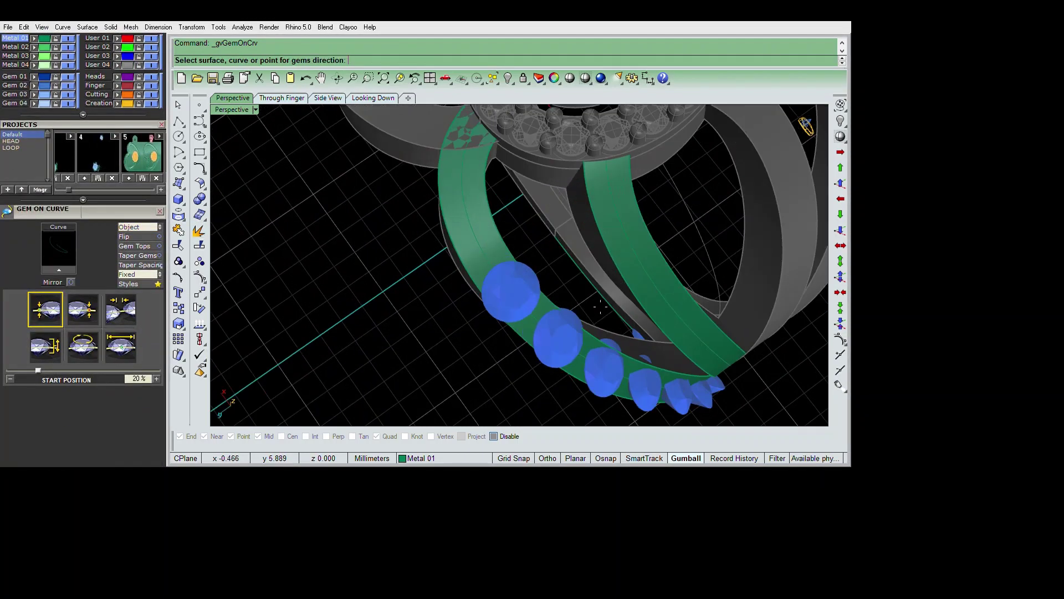
click(611, 281)
scroll(611, 282, down, 3)
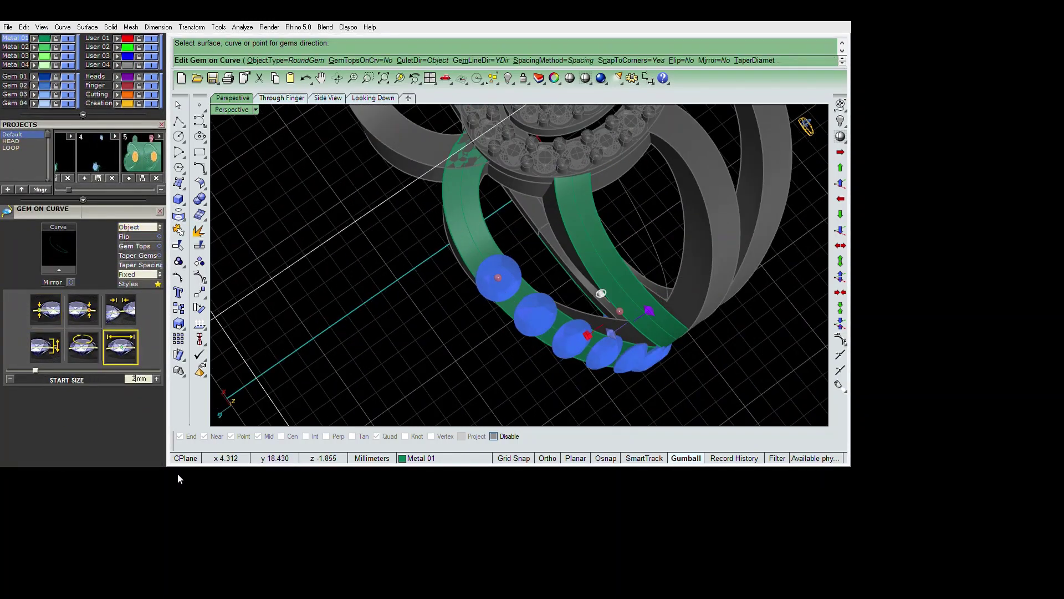
text(1.2)
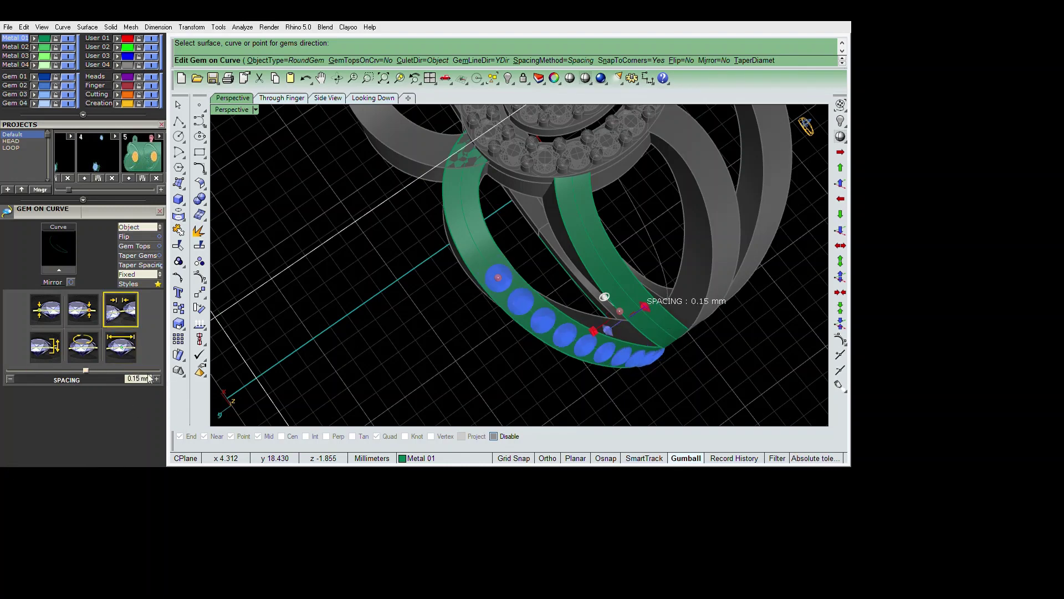
click(159, 274)
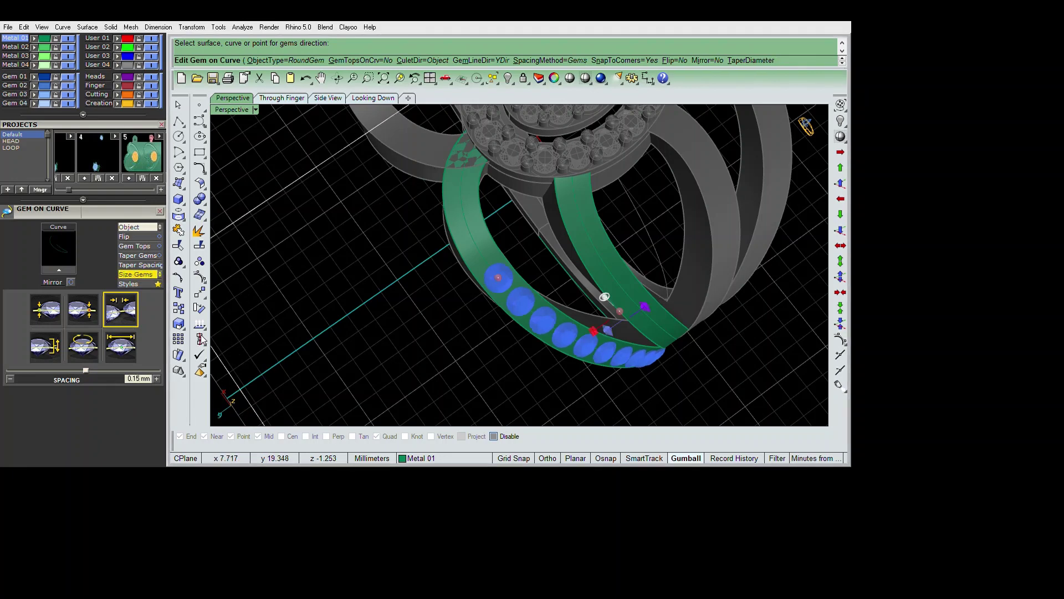
click(160, 274)
- Slide the gem row's start toward the head and apply 0.15 mm spacing
right_drag(554, 421, 731, 441)
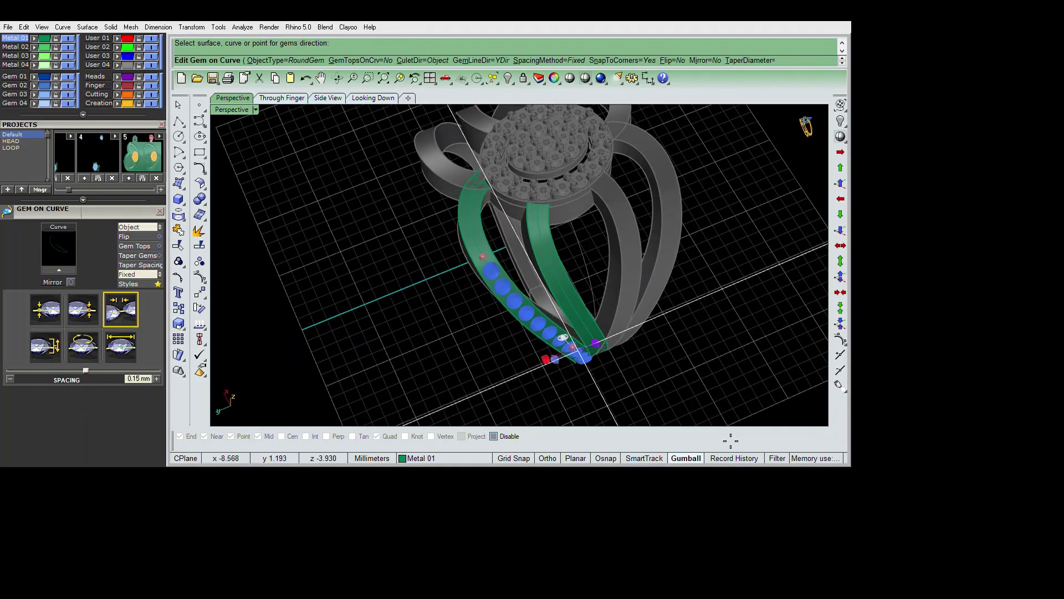
drag(563, 337, 463, 223)
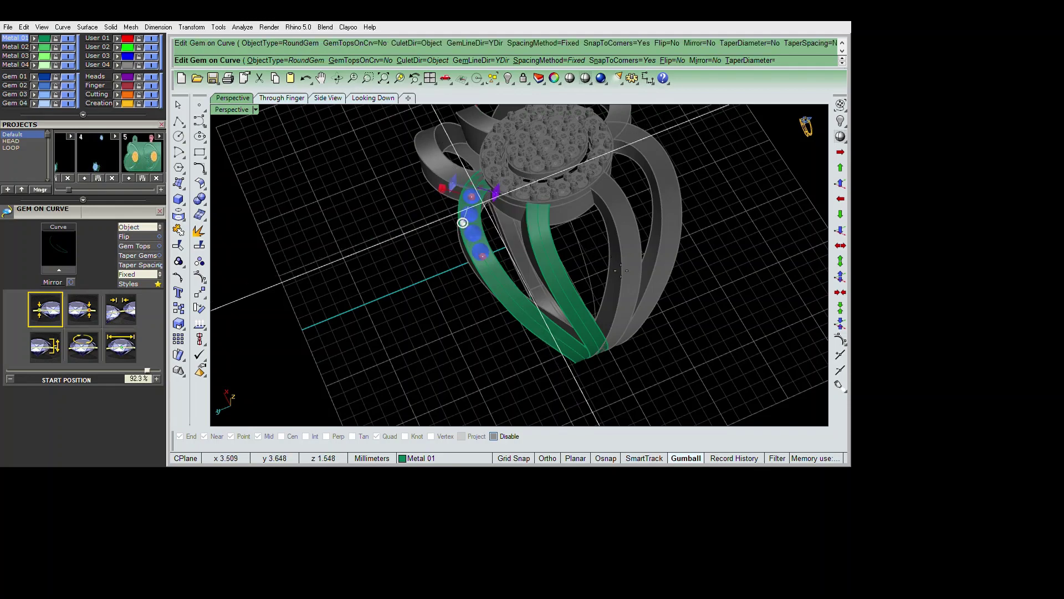
scroll(621, 270, up, 5)
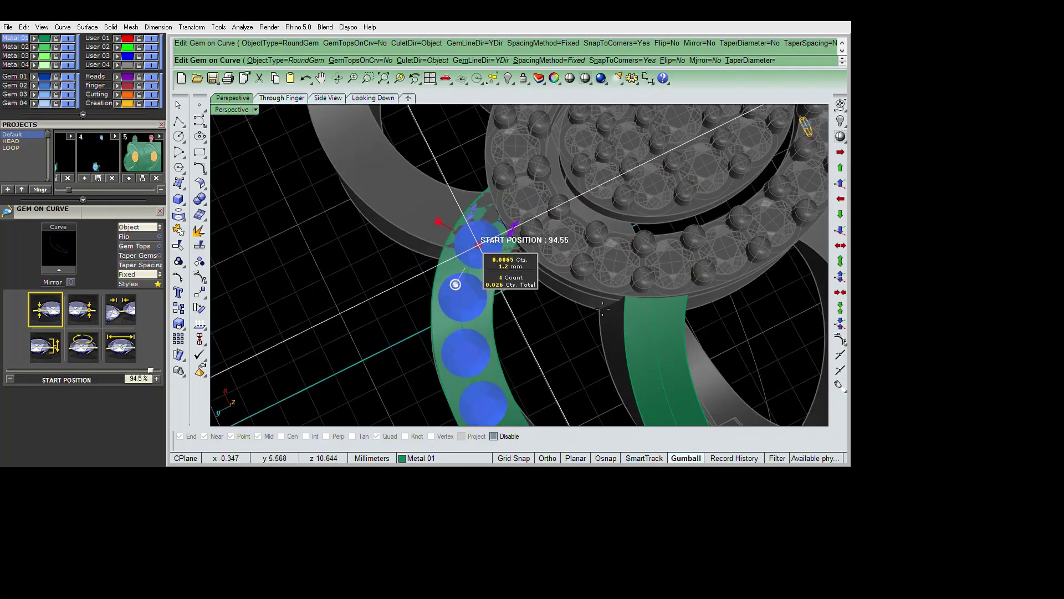
scroll(603, 308, down, 3)
mouse_move(605, 308)
right_down()
mouse_move(701, 290)
mouse_move(778, 389)
mouse_move(750, 413)
right_up()
scroll(778, 390, down, 5)
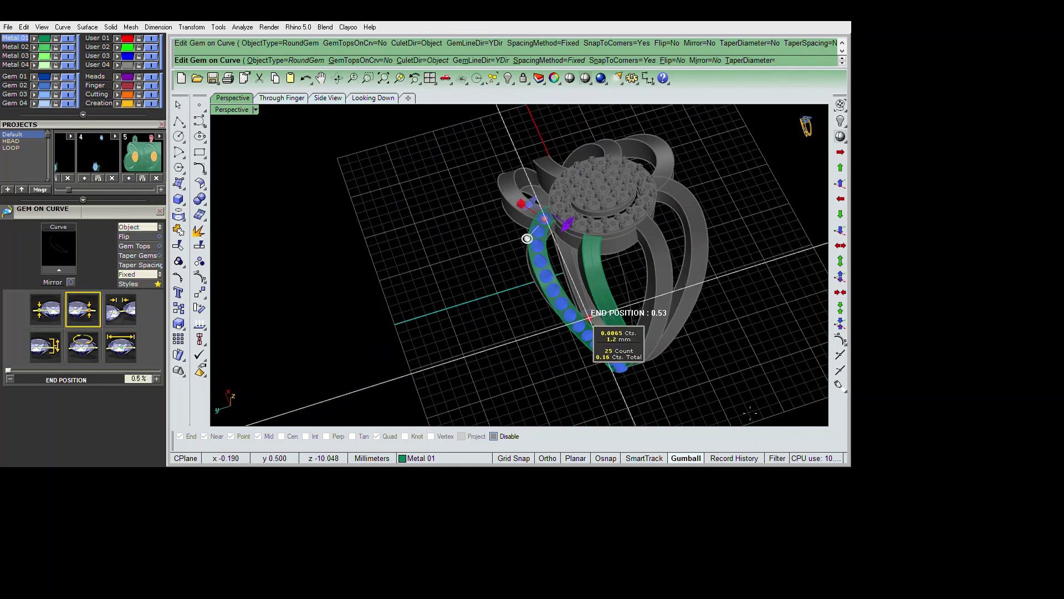
click(120, 309)
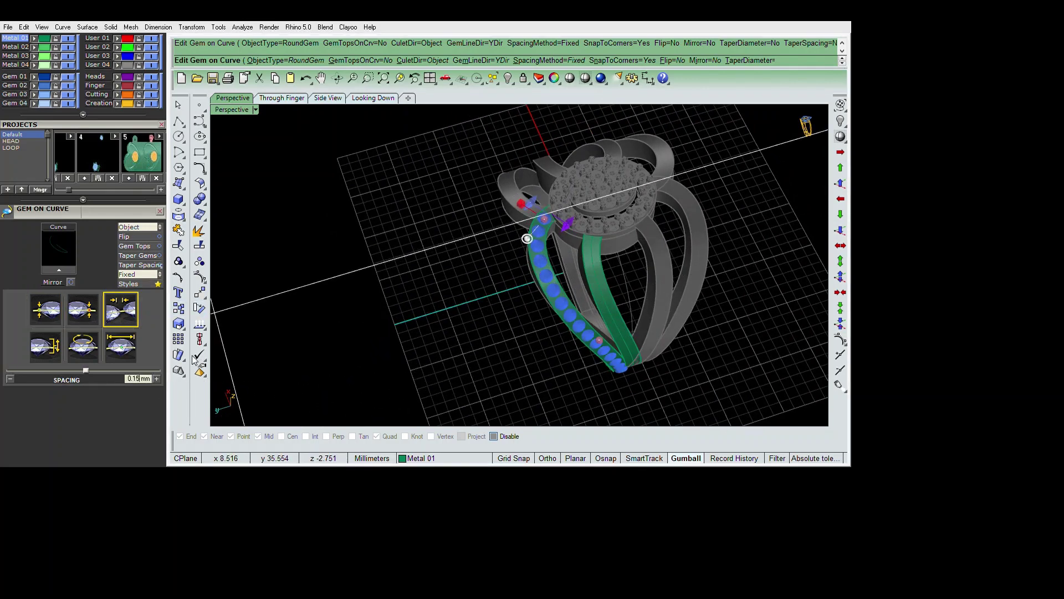
key(Return)
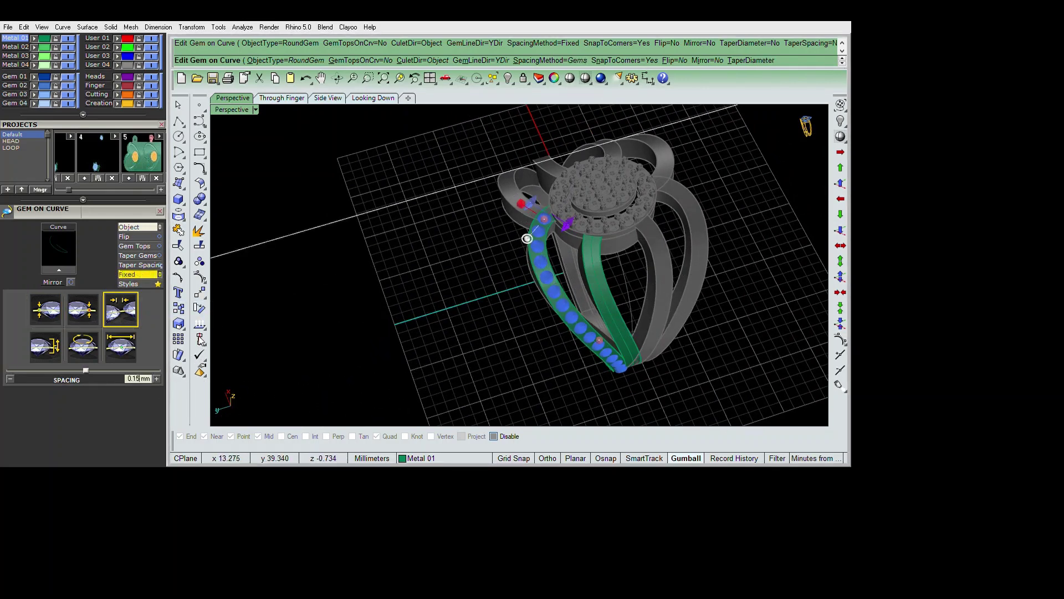
- Pull the row's end back so 13 gems run partway down the band
mouse_move(527, 238)
right_down()
mouse_move(719, 361)
mouse_move(736, 449)
right_up()
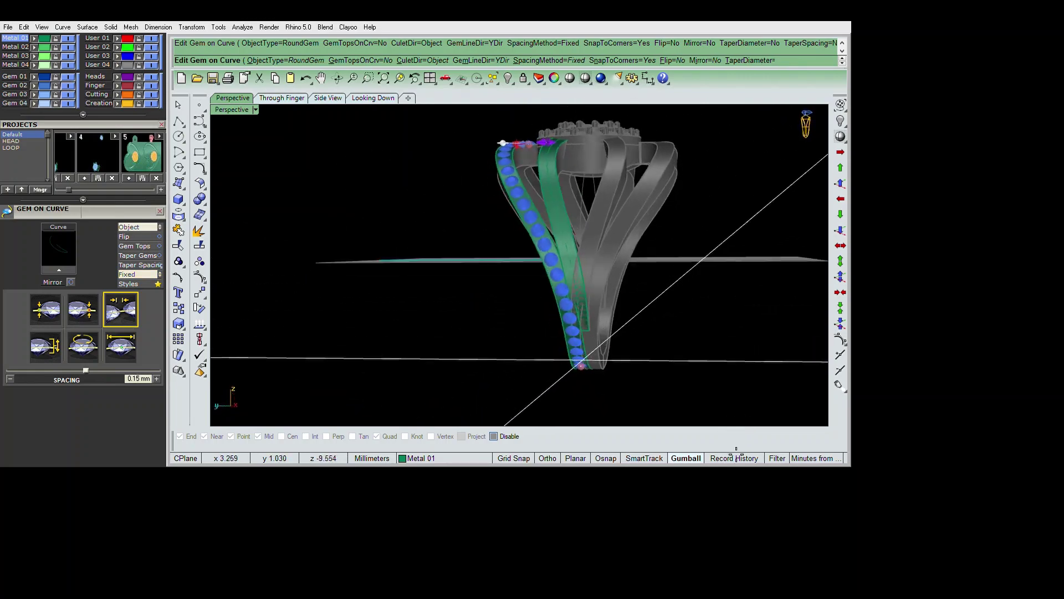
drag(580, 366, 615, 355)
mouse_move(615, 355)
right_down()
mouse_move(738, 384)
mouse_move(859, 364)
mouse_move(876, 351)
mouse_move(871, 321)
mouse_move(779, 333)
mouse_move(774, 343)
mouse_move(767, 330)
mouse_move(772, 361)
mouse_move(731, 351)
mouse_move(716, 363)
mouse_move(704, 350)
mouse_move(826, 365)
right_up()
key(Return)
- Clear the new gem selection and select the green band surface
scroll(688, 290, up, 3)
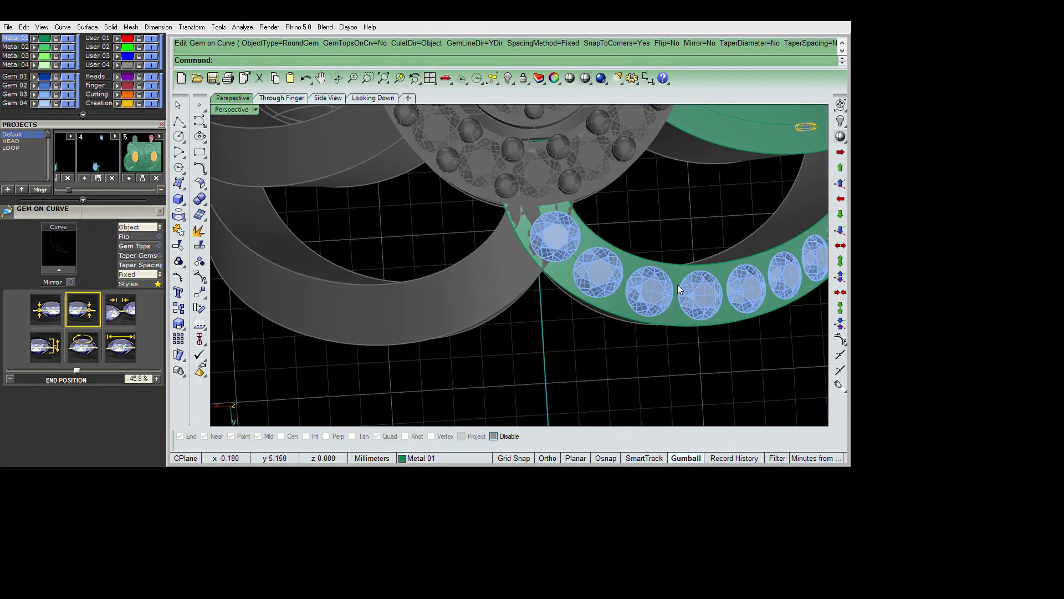
key(Return)
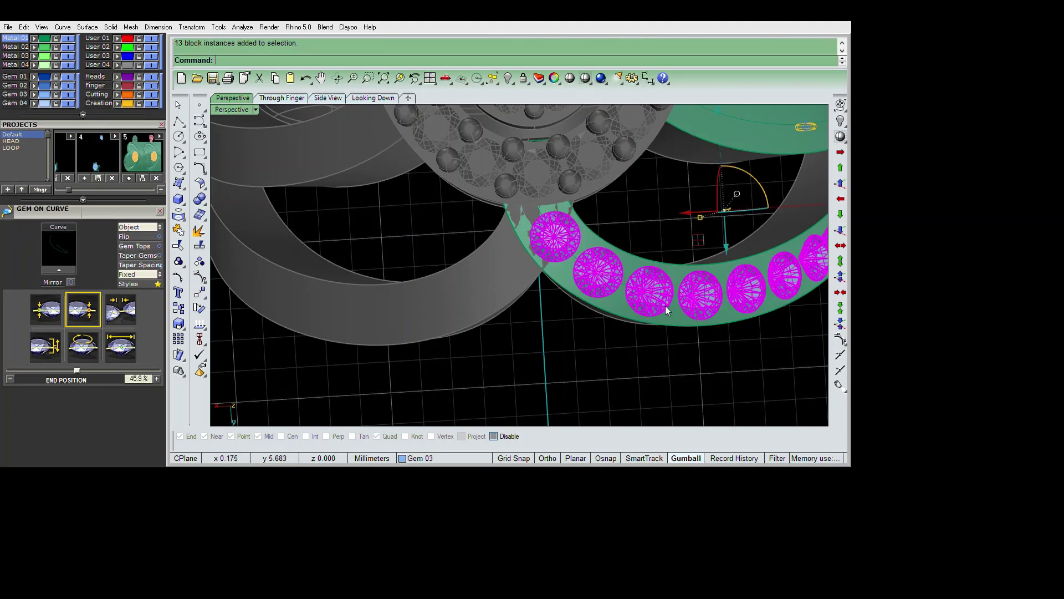
key(Escape)
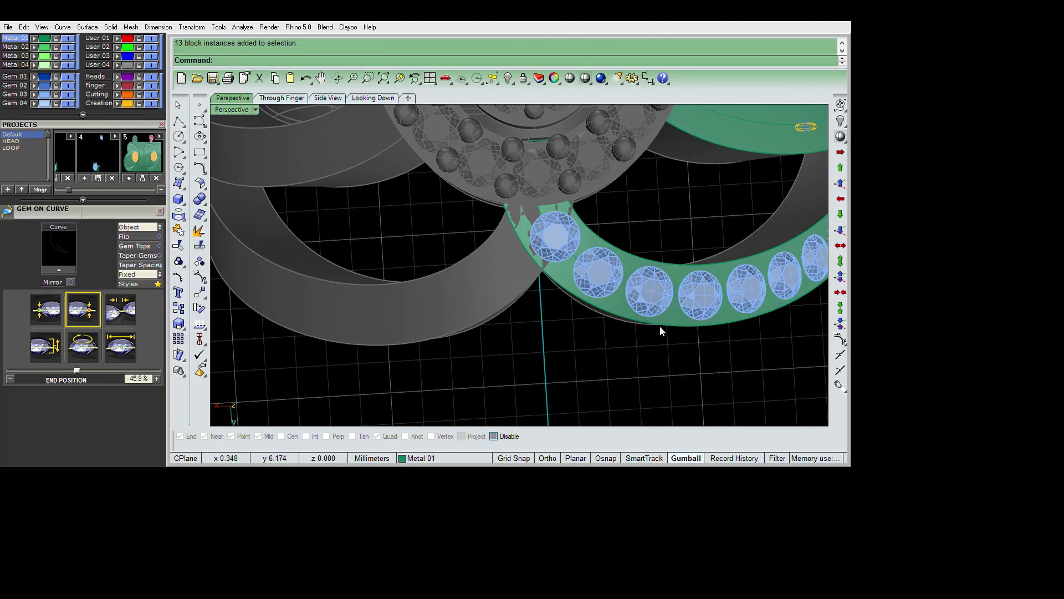
text(r)
key(ctrl+shift+g)
click(690, 325)
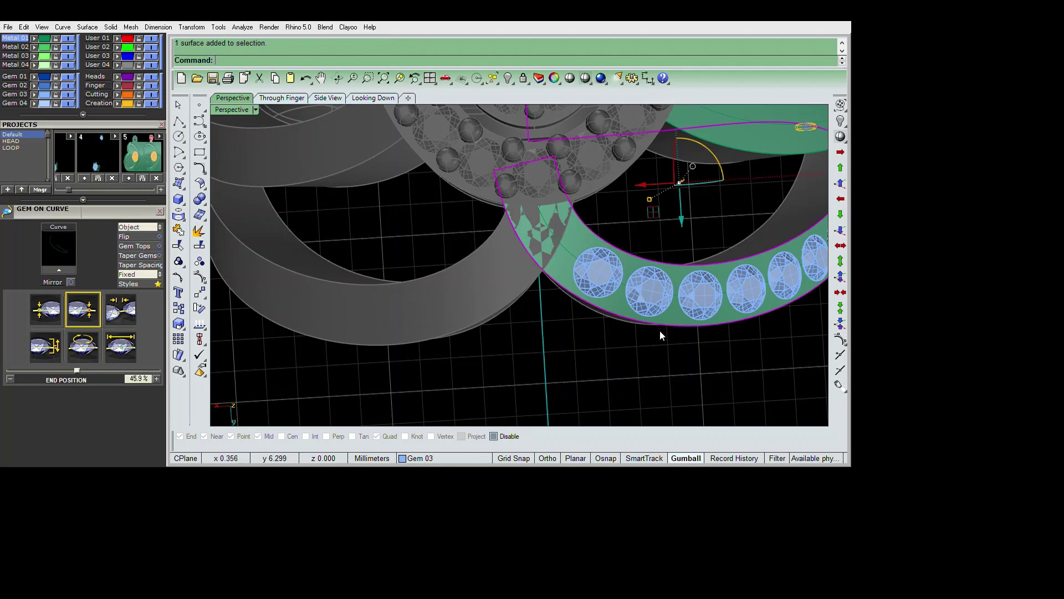
- Project a guide polyline onto the band and delete the leftover curve
click(179, 121)
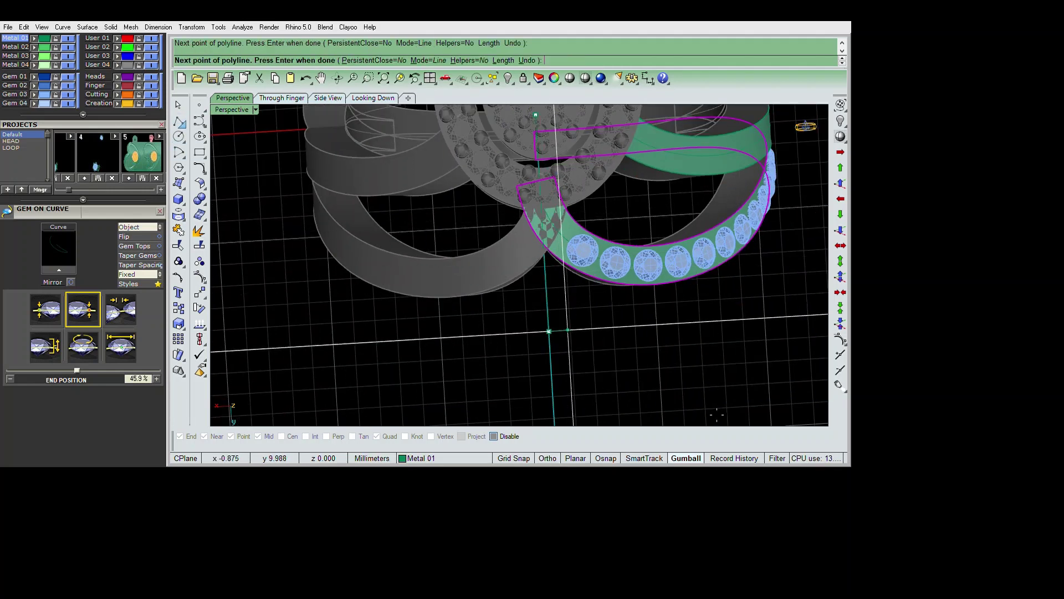
key(Return)
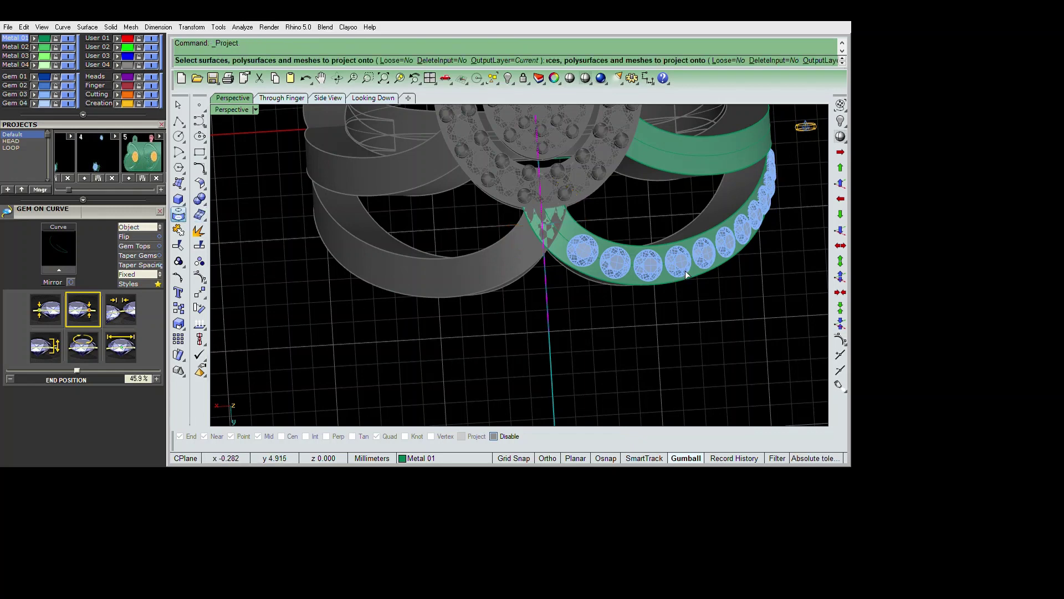
click(687, 278)
key(Return)
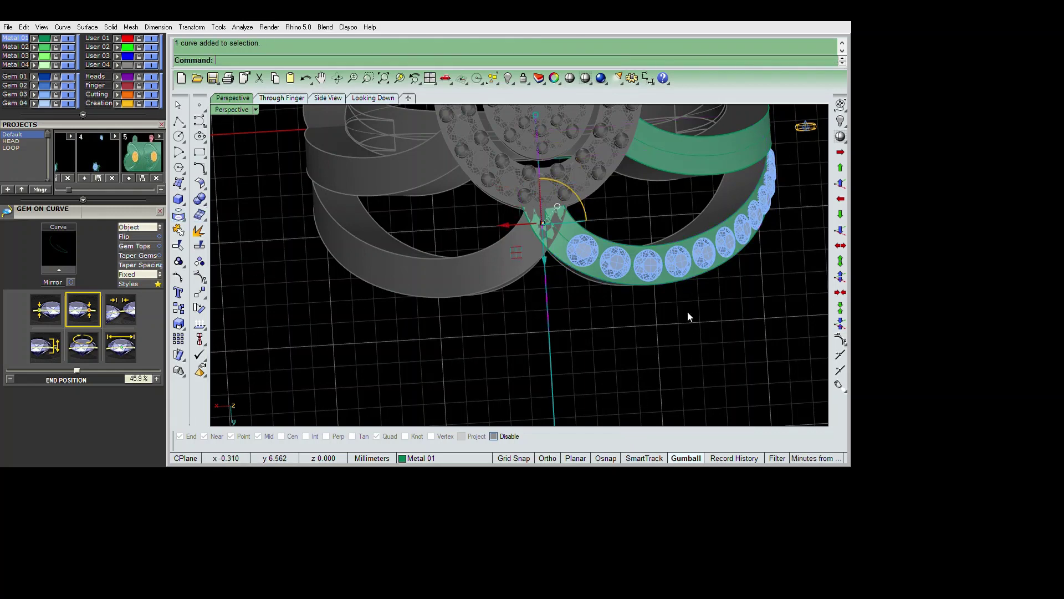
scroll(687, 311, up, 3)
key(Delete)
- Start placing a single stone on the band beside the head
click(694, 277)
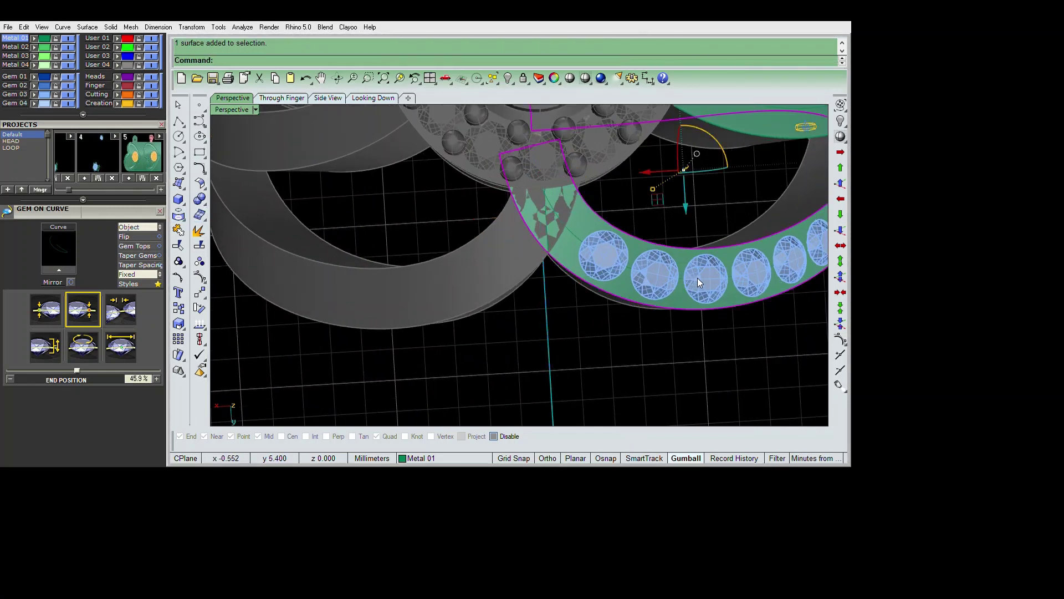
scroll(697, 277, up, 1)
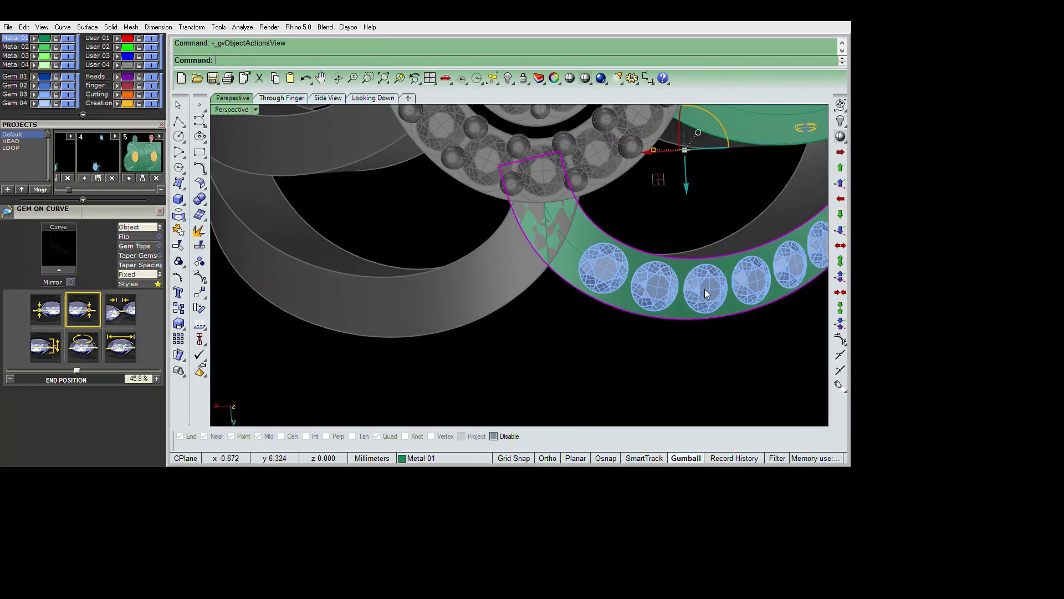
click(705, 302)
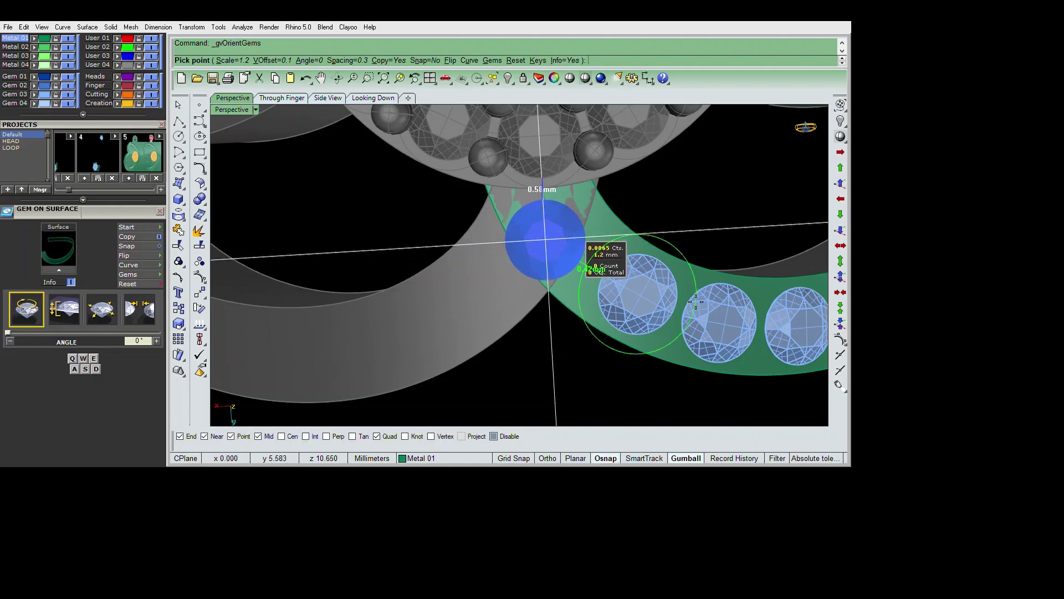
- Finish the single stone and move the gem row's start closer to the head
key(Return)
right_drag(687, 292, 767, 289)
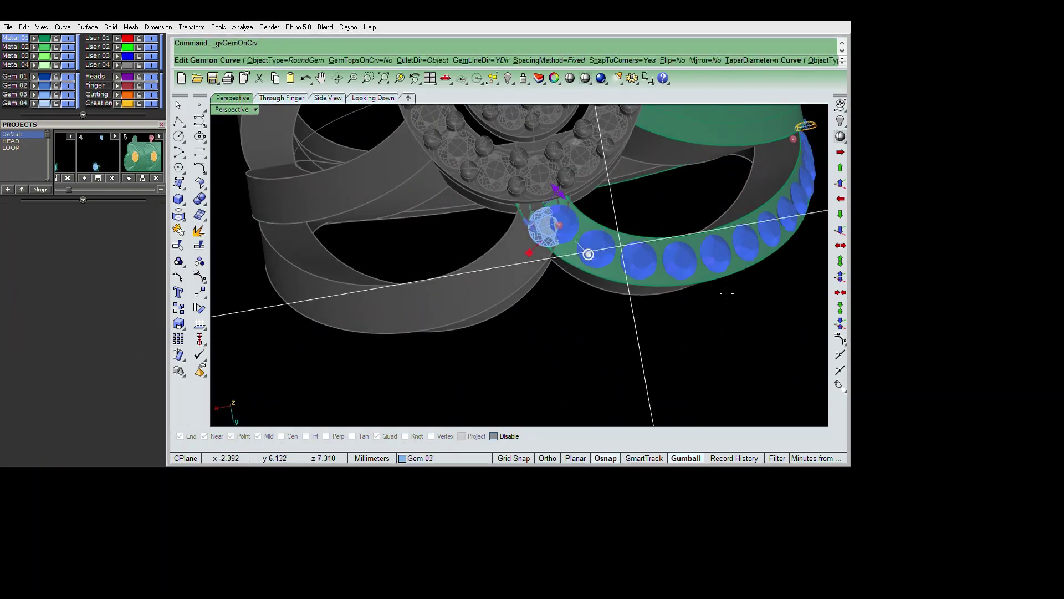
drag(702, 285, 755, 326)
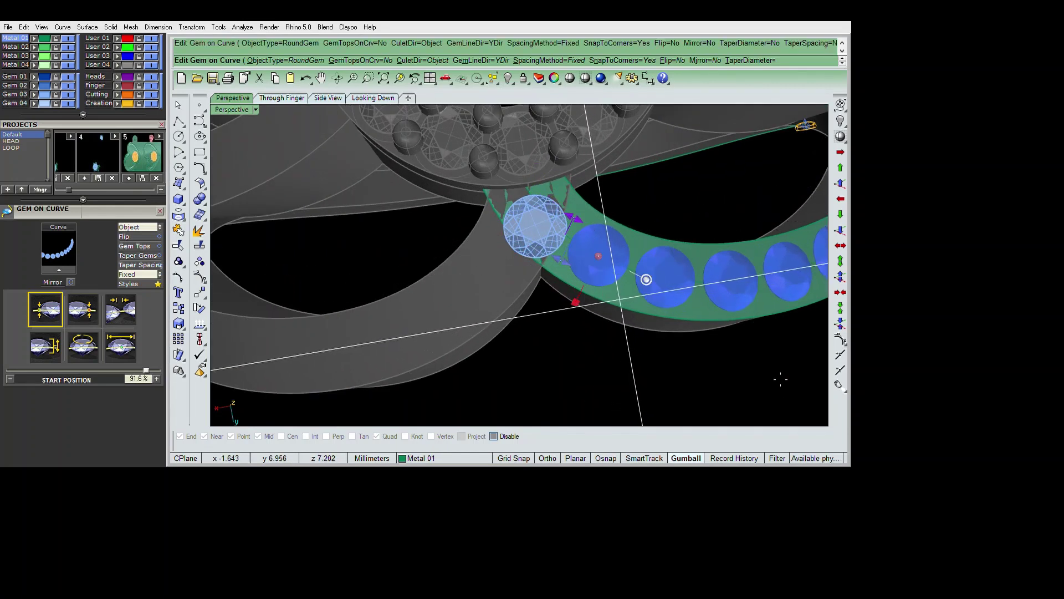
right_drag(776, 376, 757, 351)
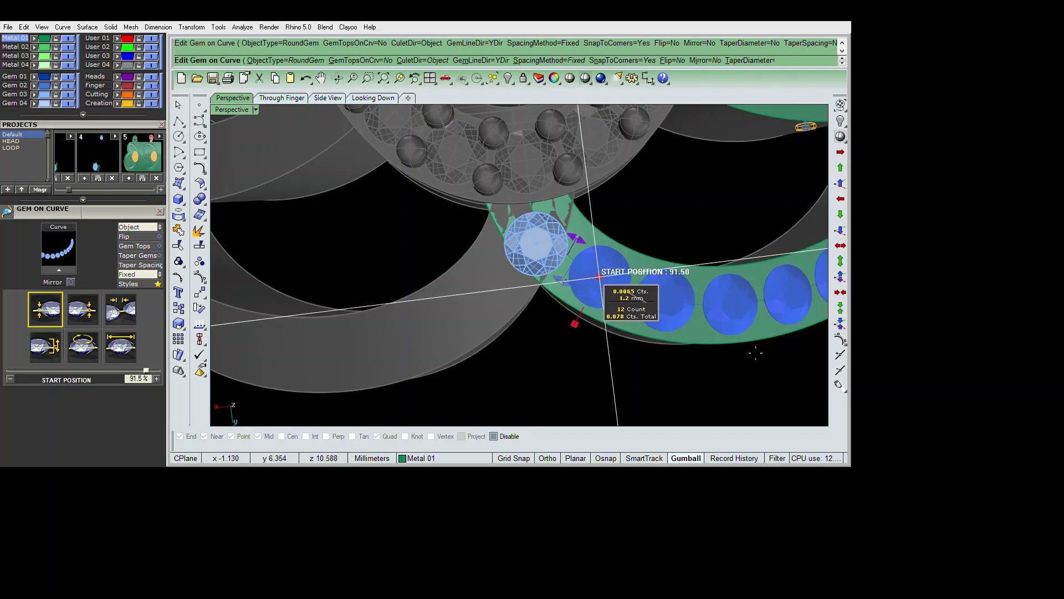
click(755, 352)
key(Return)
- Edit the right band's gem row with a 1.2 mm start size
scroll(661, 310, down, 5)
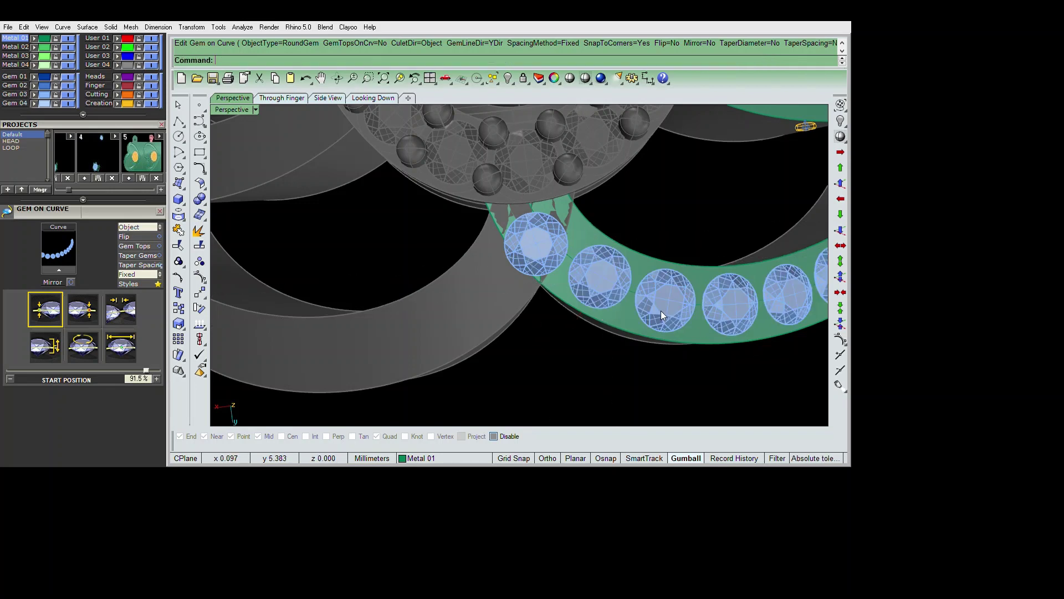
mouse_move(661, 310)
right_down()
mouse_move(633, 270)
mouse_move(767, 388)
mouse_move(713, 322)
mouse_move(741, 364)
mouse_move(727, 306)
mouse_move(737, 288)
right_up()
click(738, 284)
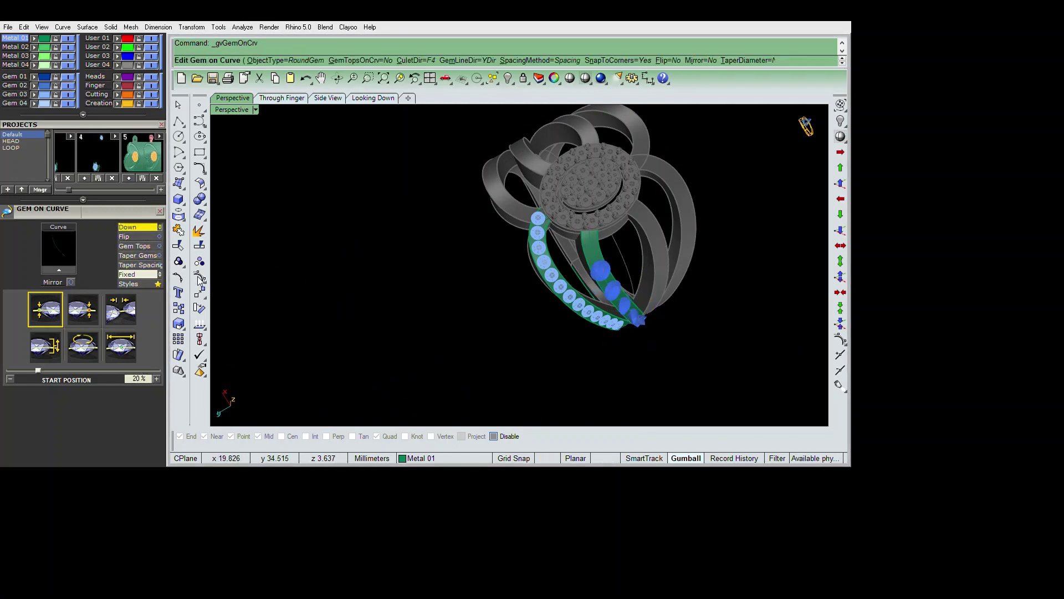
click(727, 288)
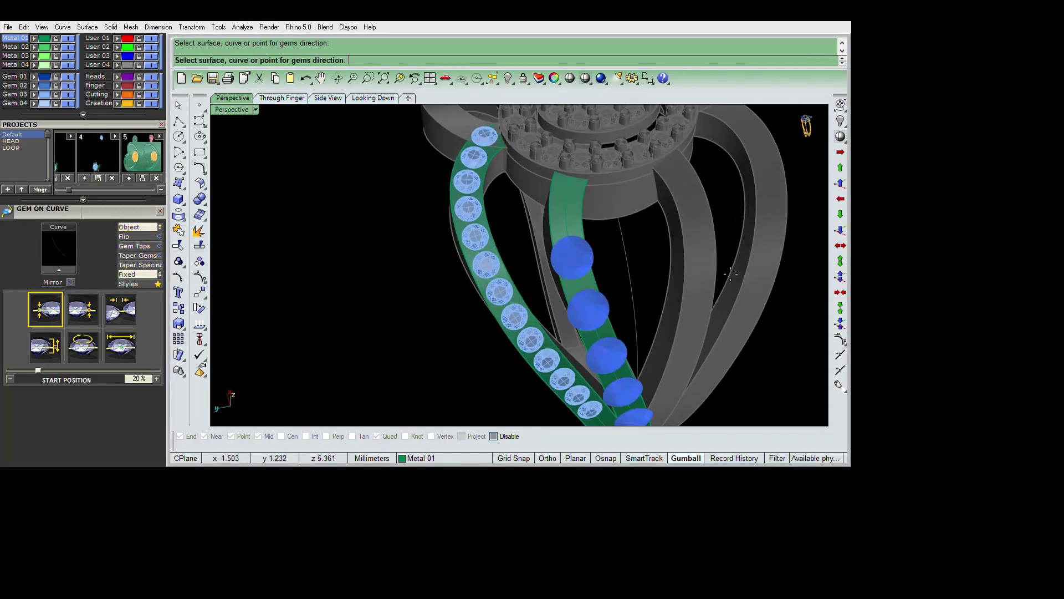
click(121, 347)
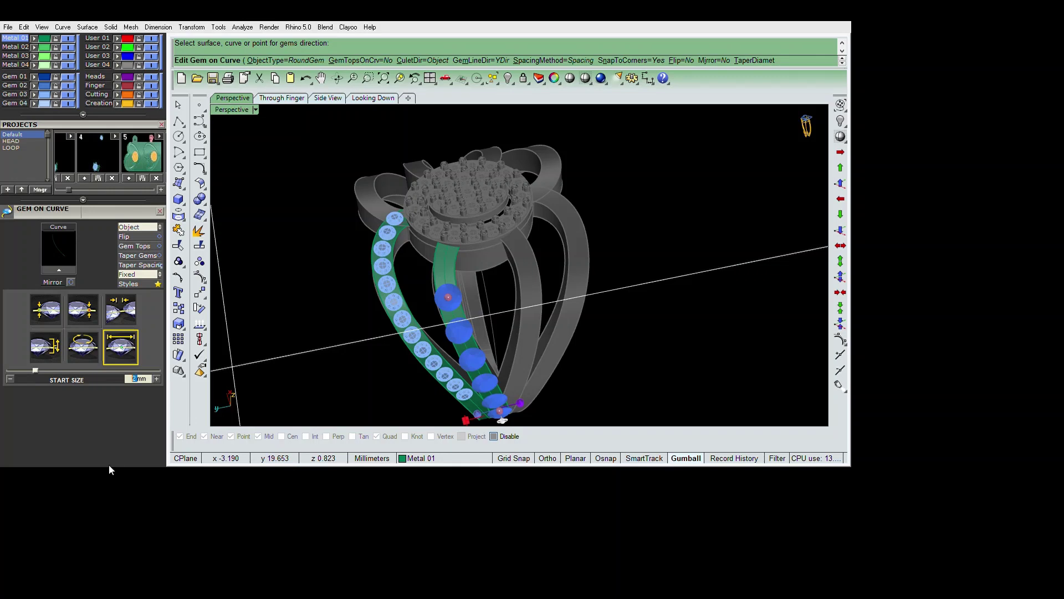
text(1.2)
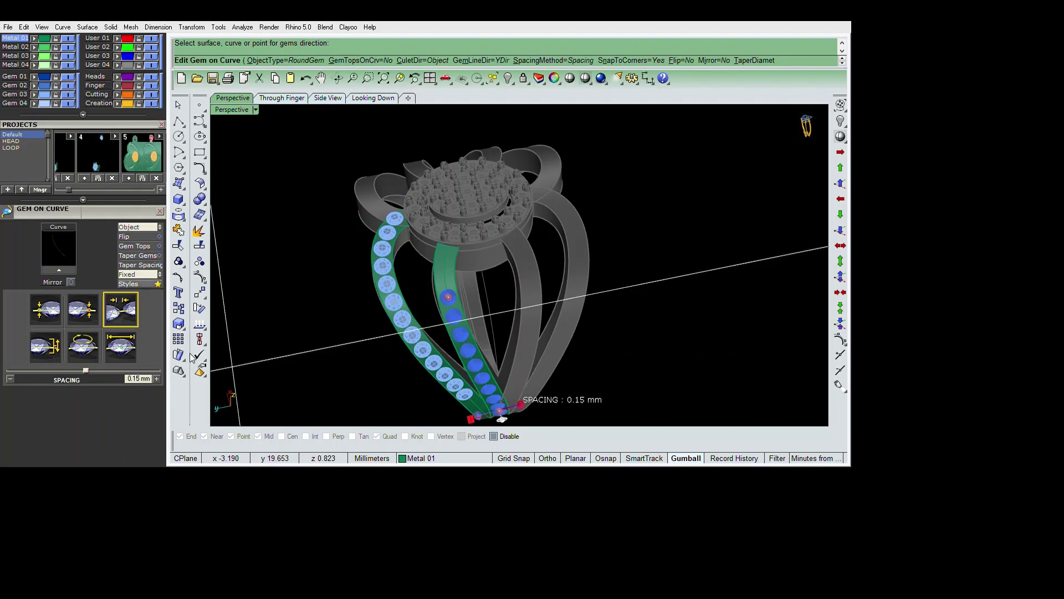
key(Return)
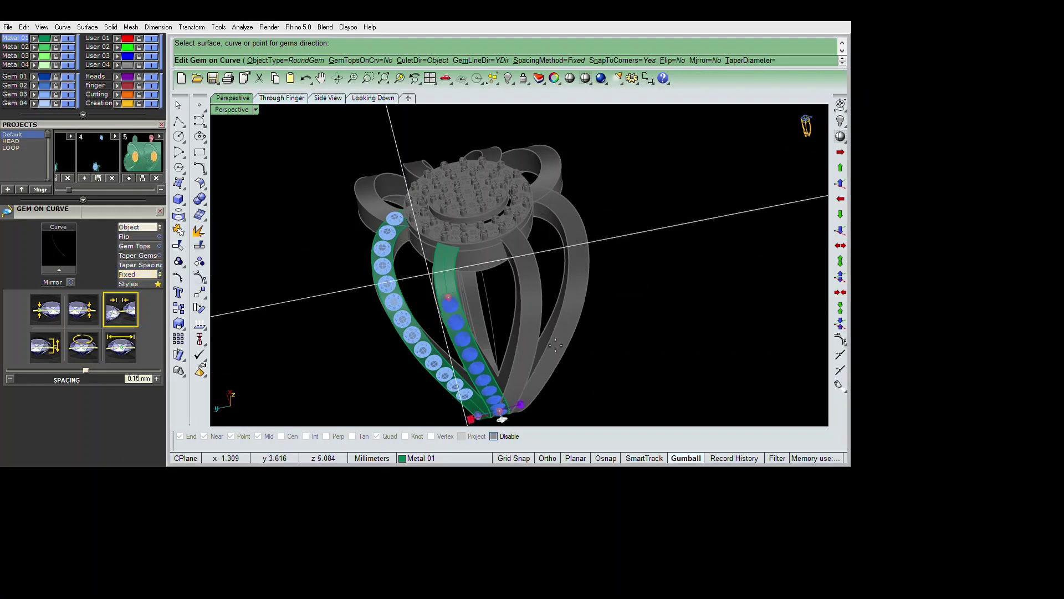
- Move the row's end position higher up the band
mouse_move(554, 332)
right_down()
mouse_move(606, 365)
mouse_move(566, 368)
mouse_move(563, 353)
mouse_move(596, 399)
mouse_move(594, 373)
mouse_move(559, 380)
right_up()
scroll(571, 354, up, 5)
scroll(571, 353, up, 2)
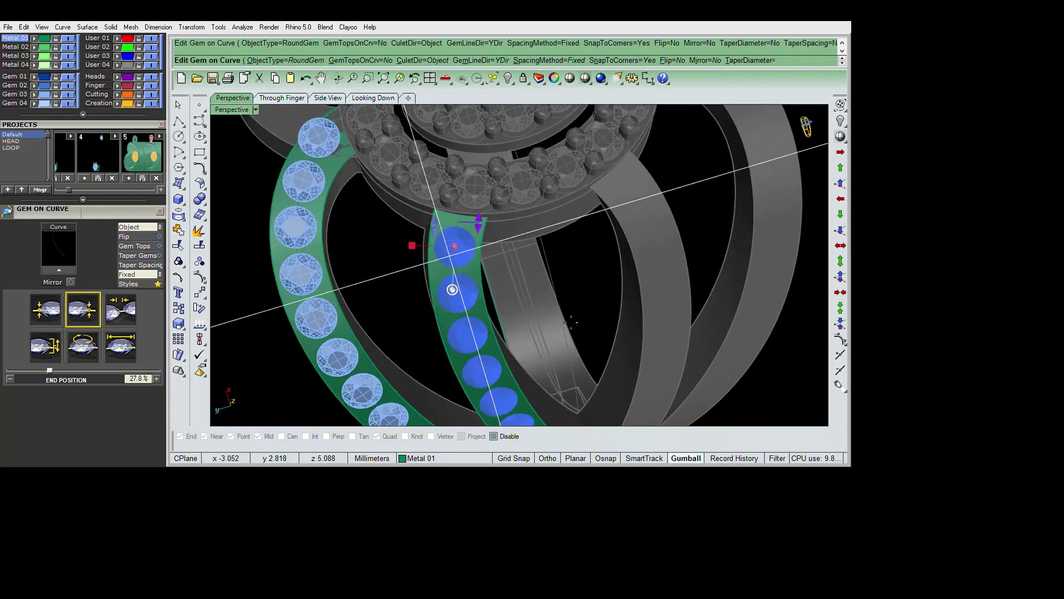
scroll(589, 381, down, 5)
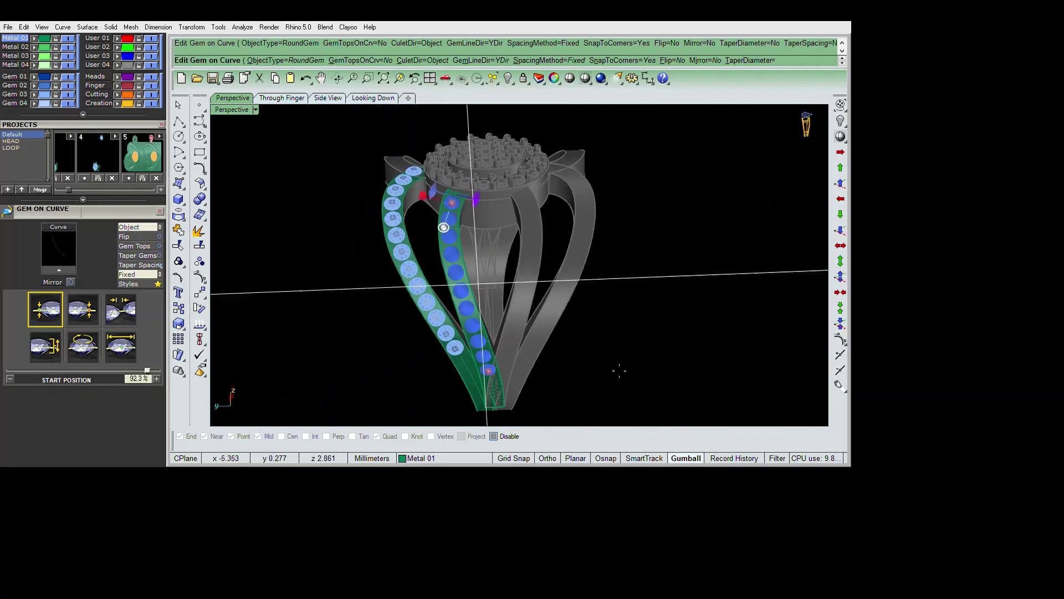
right_drag(617, 368, 608, 402)
scroll(618, 408, up, 4)
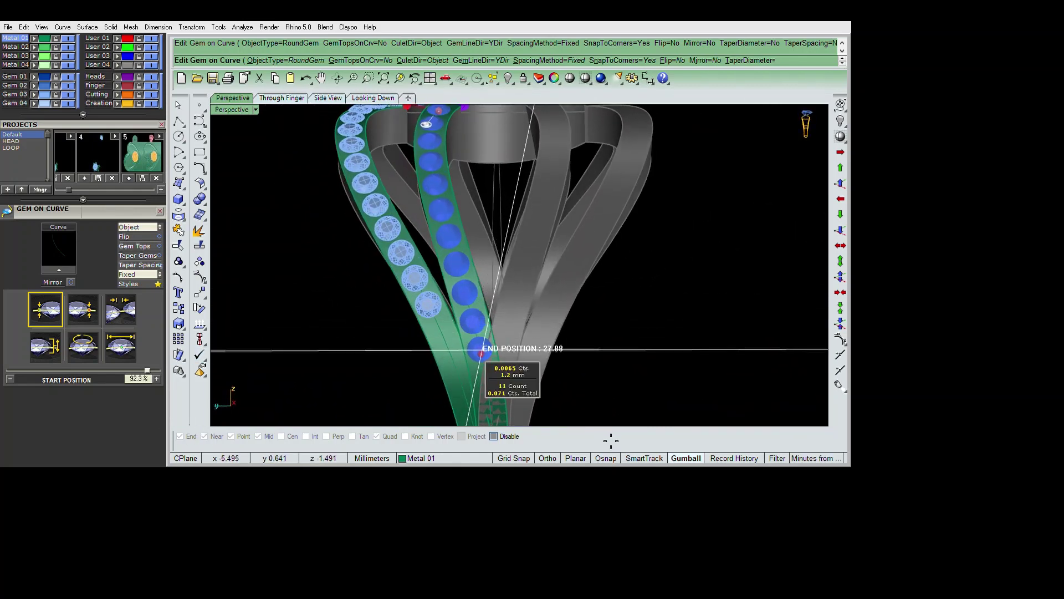
click(488, 351)
- Set a fixed gem spacing of 0.18 mm and finish editing
click(121, 346)
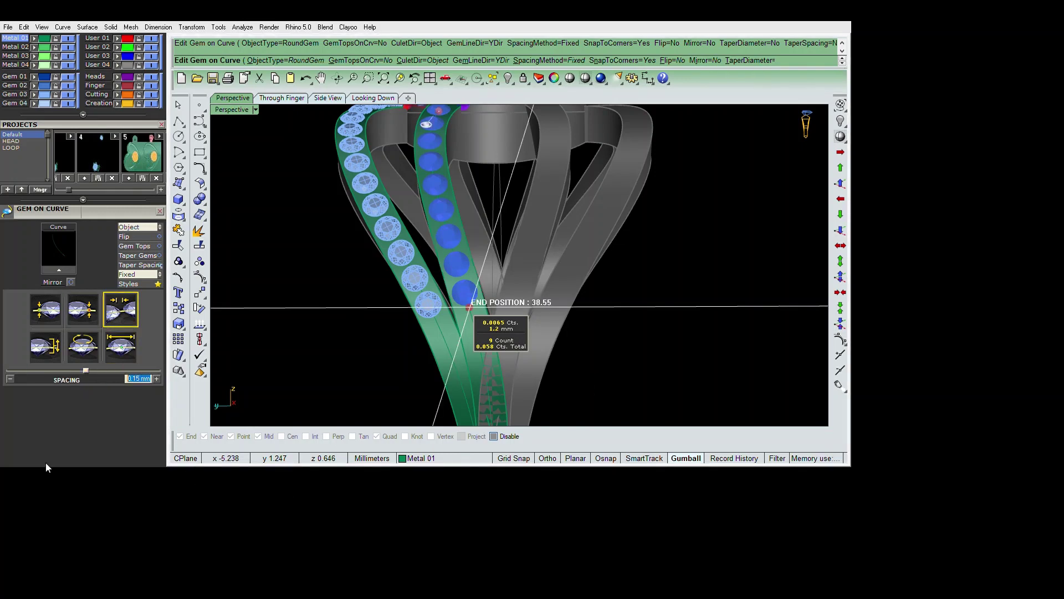
text(1)
text(0.17)
key(Return)
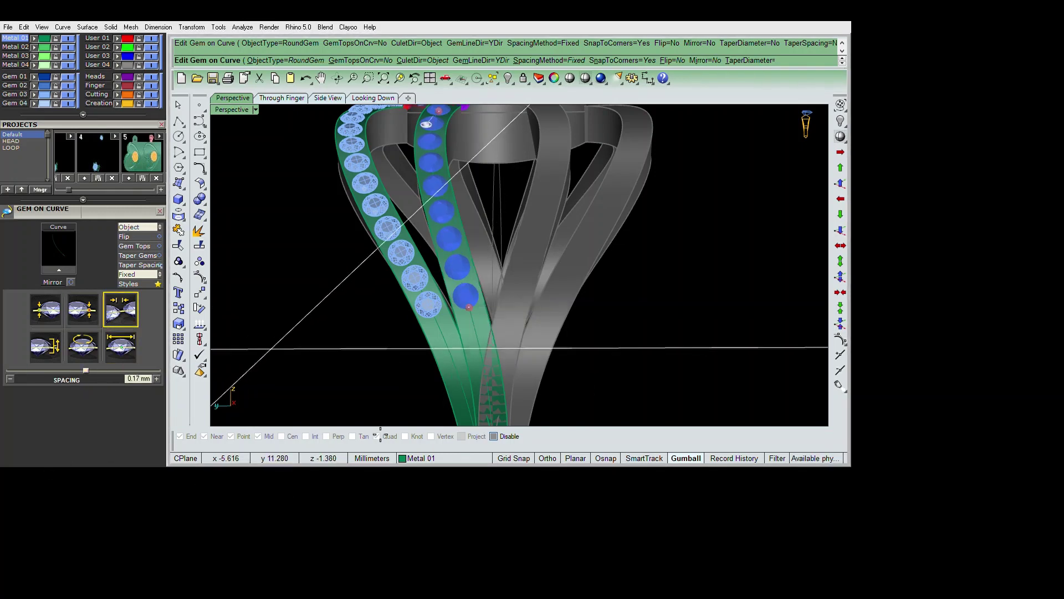
scroll(533, 401, up, 3)
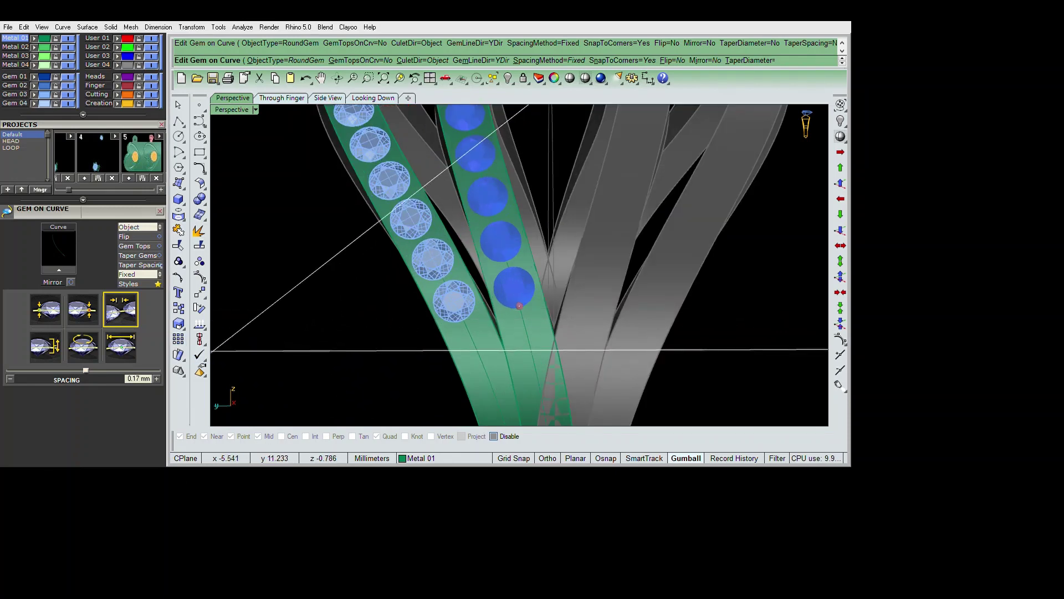
text(.18)
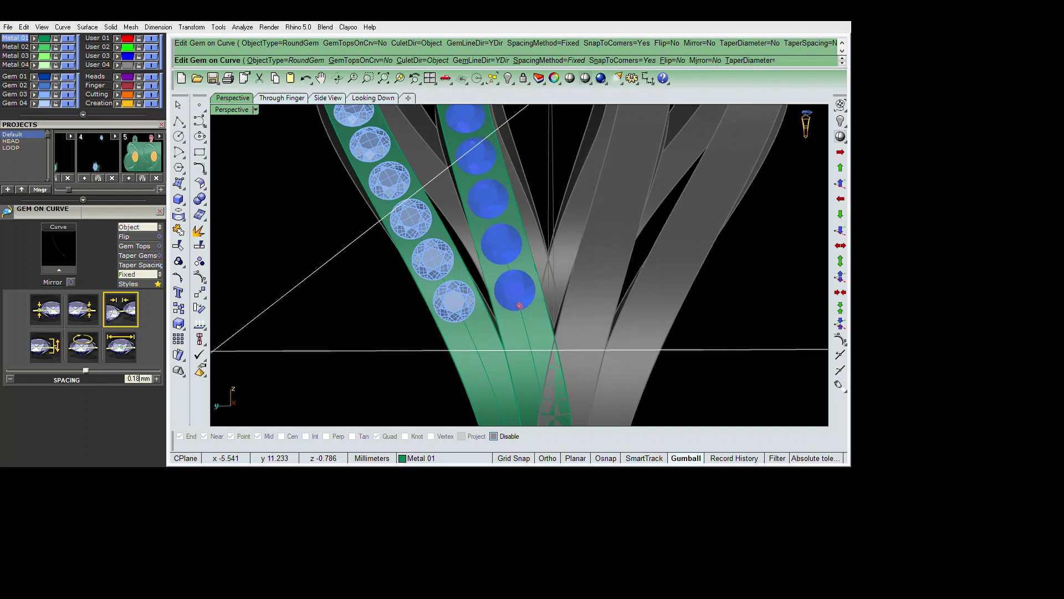
key(Return)
key(Return)
scroll(555, 336, down, 5)
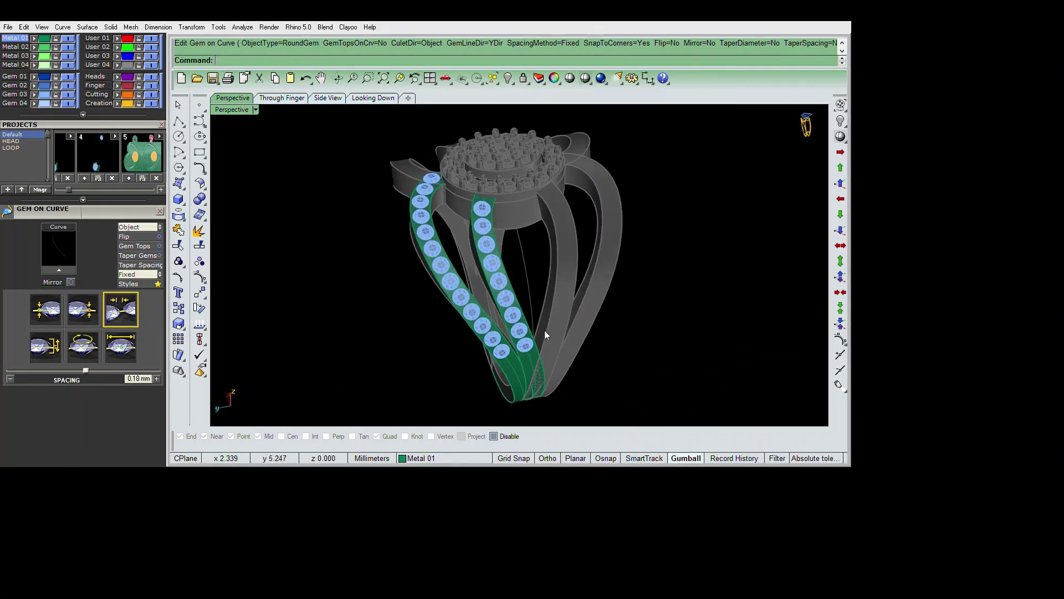
- Select the left gem row and tighten its spacing to 0.14 mm
right_drag(553, 320, 570, 369)
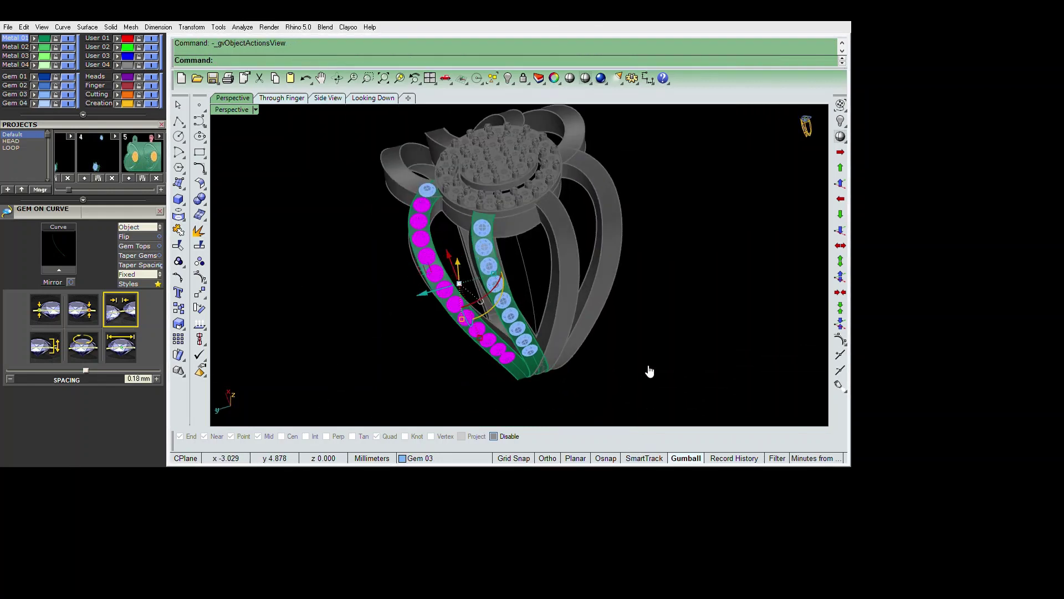
click(178, 323)
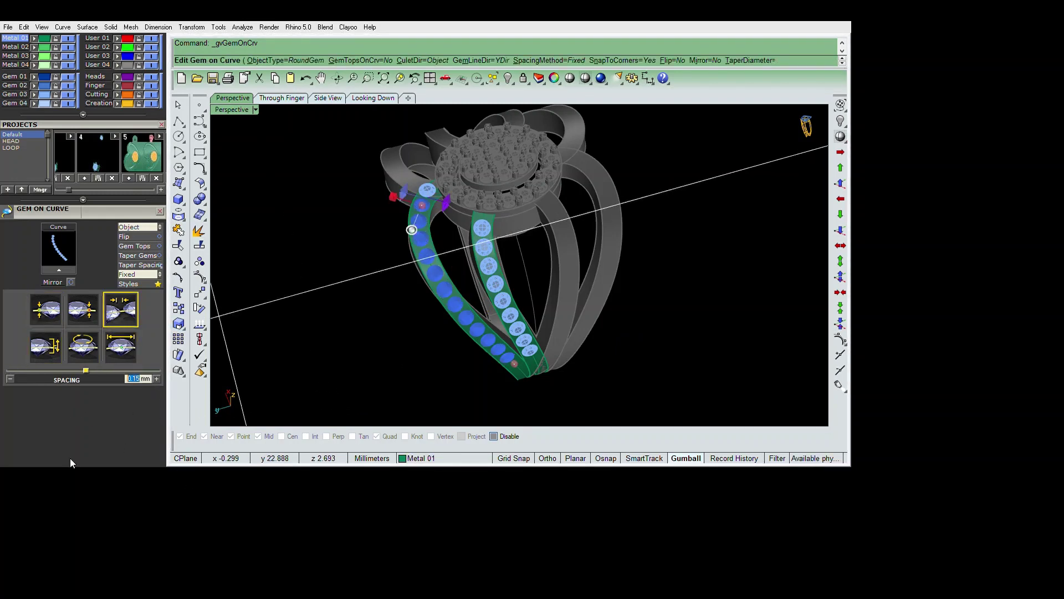
text(0.14)
key(Return)
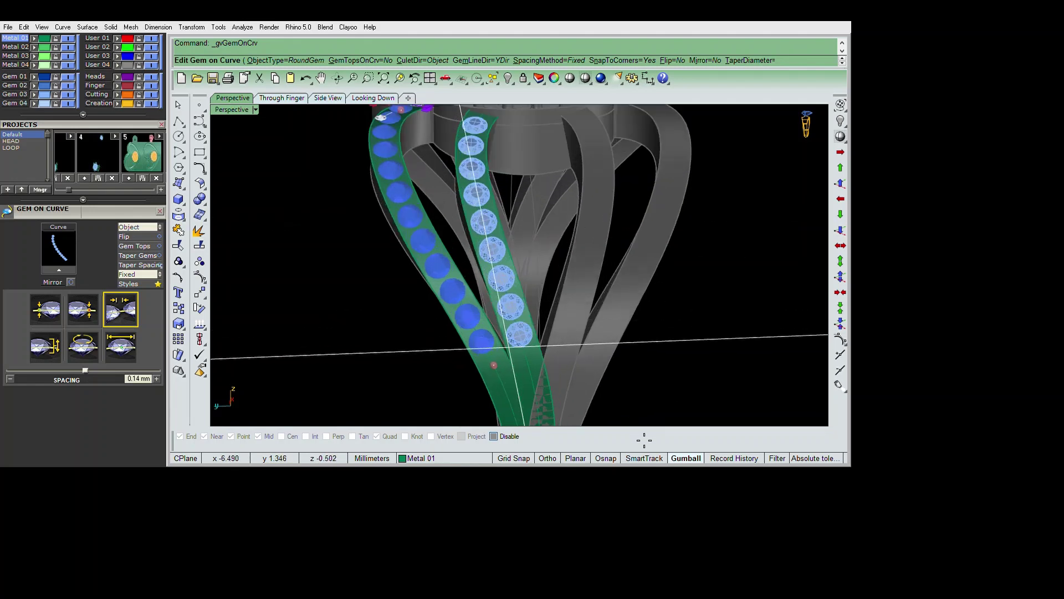
scroll(616, 422, up, 3)
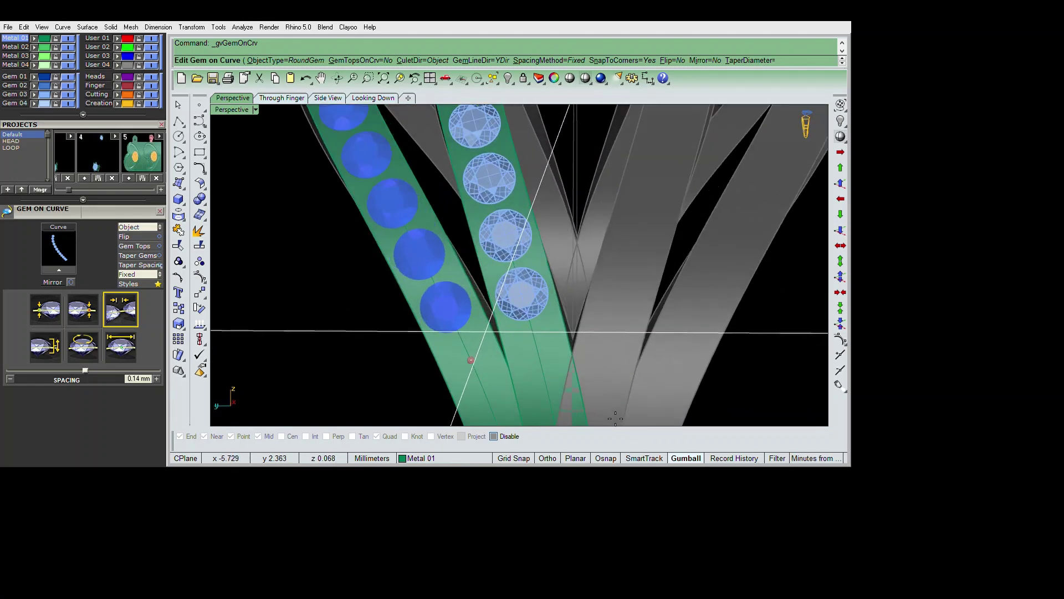
scroll(615, 418, down, 5)
scroll(615, 418, down, 3)
key(Return)
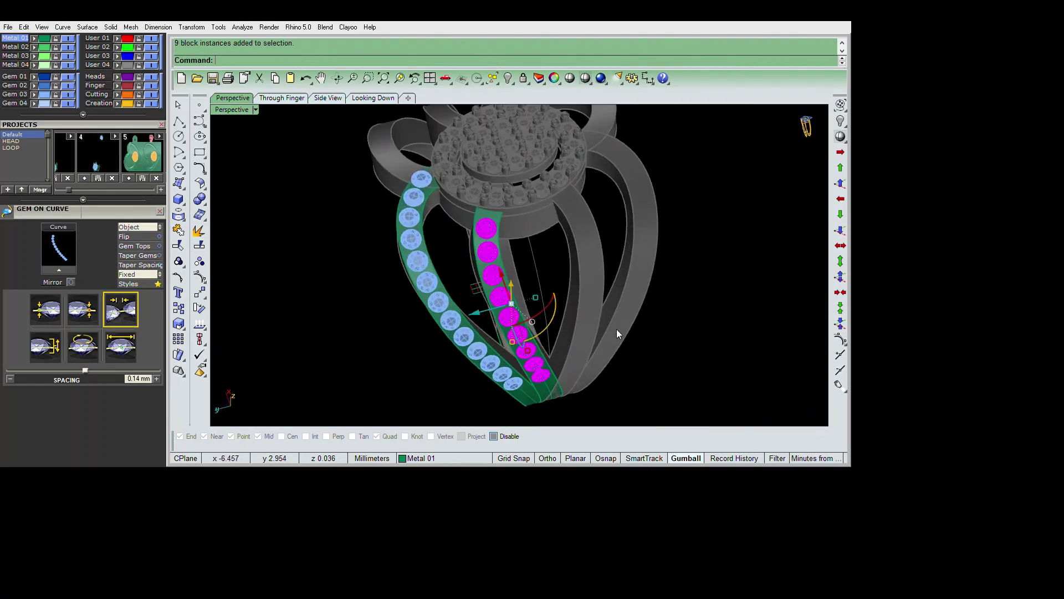
- Add 2 shared prongs between the gems on both bands
middle_click(656, 357)
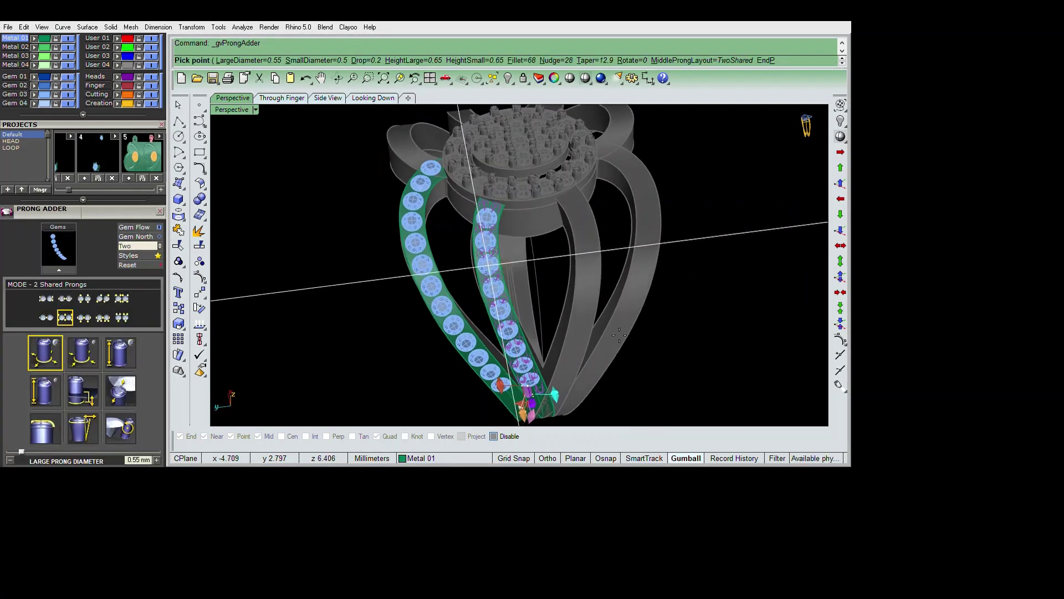
key(Return)
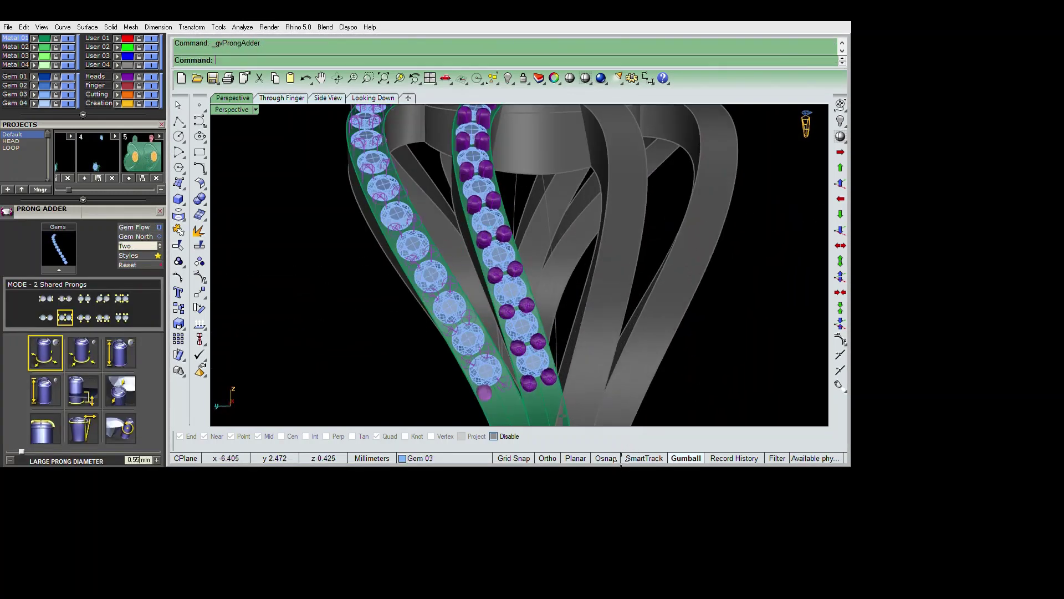
scroll(613, 411, down, 3)
mouse_move(613, 411)
right_down()
mouse_move(602, 392)
mouse_move(611, 343)
right_up()
scroll(585, 331, up, 3)
scroll(603, 324, up, 3)
- Delete the leftover green rail surface beneath the gems
click(603, 323)
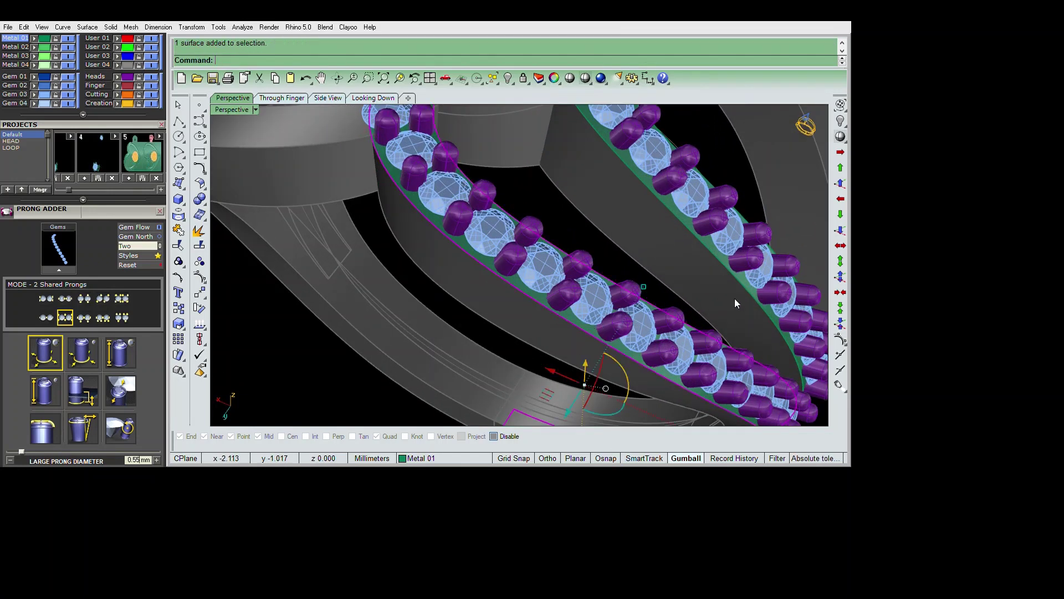
key(Delete)
scroll(720, 251, down, 5)
key(Delete)
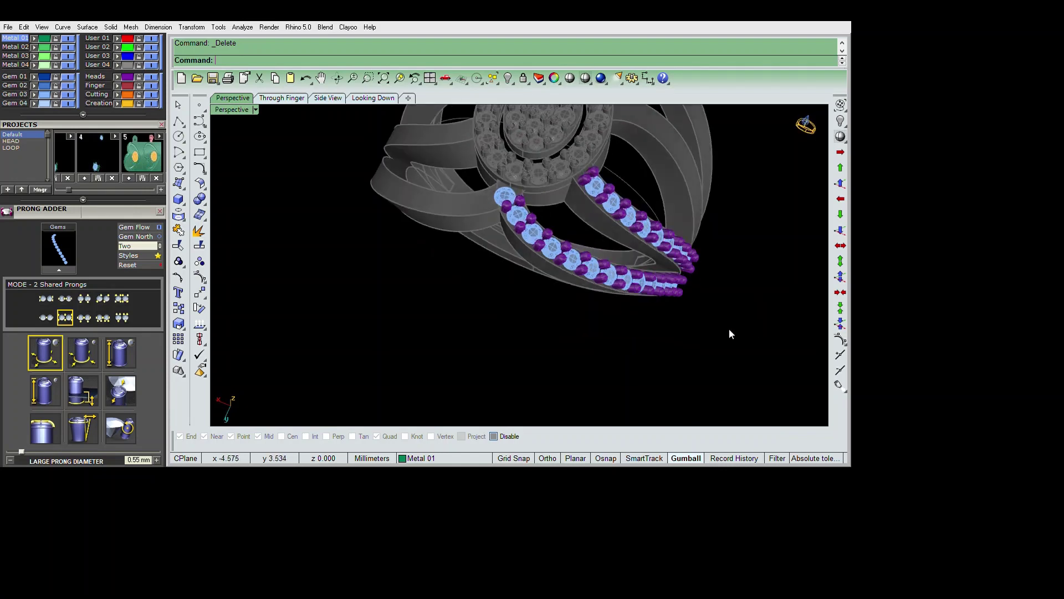
right_drag(642, 244, 680, 263)
scroll(675, 277, up, 3)
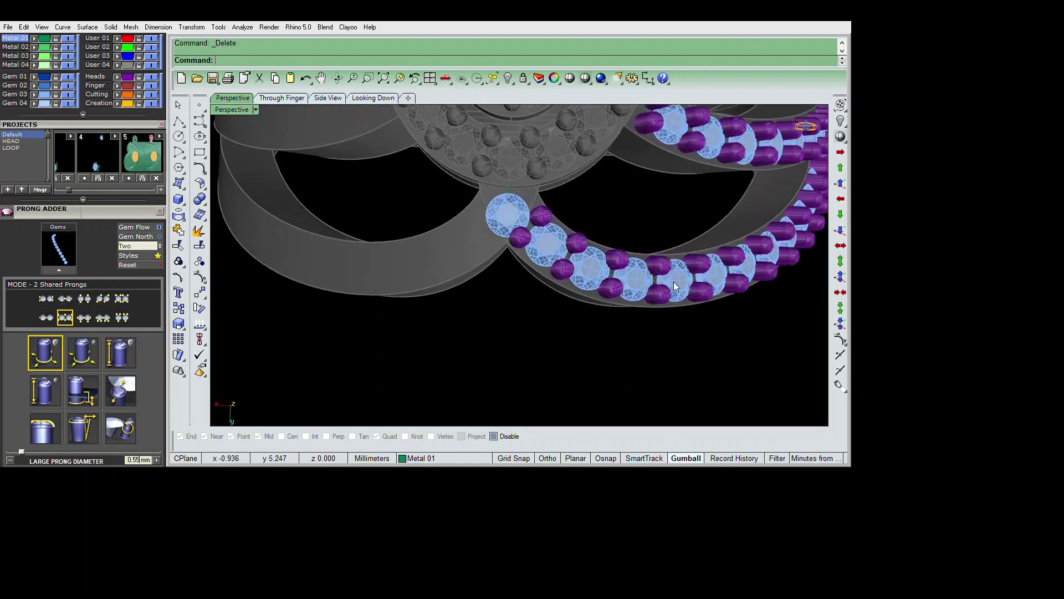
- Group the lower band's gem row and create cutters beneath it
click(674, 288)
key(ctrl+g)
scroll(654, 277, down, 3)
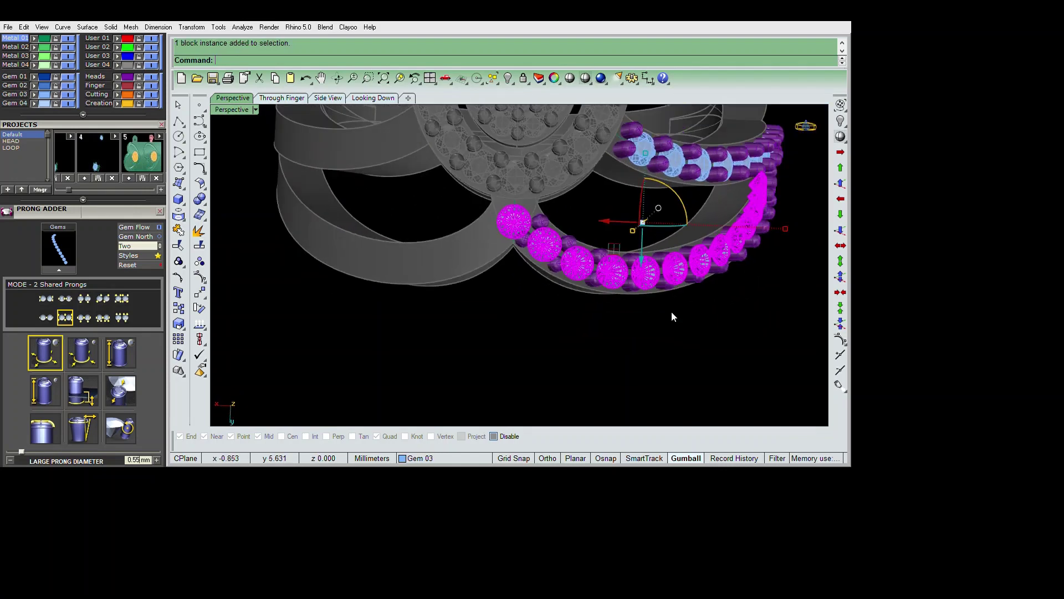
scroll(670, 299, down, 3)
mouse_move(716, 272)
right_down()
mouse_move(682, 268)
mouse_move(677, 255)
right_up()
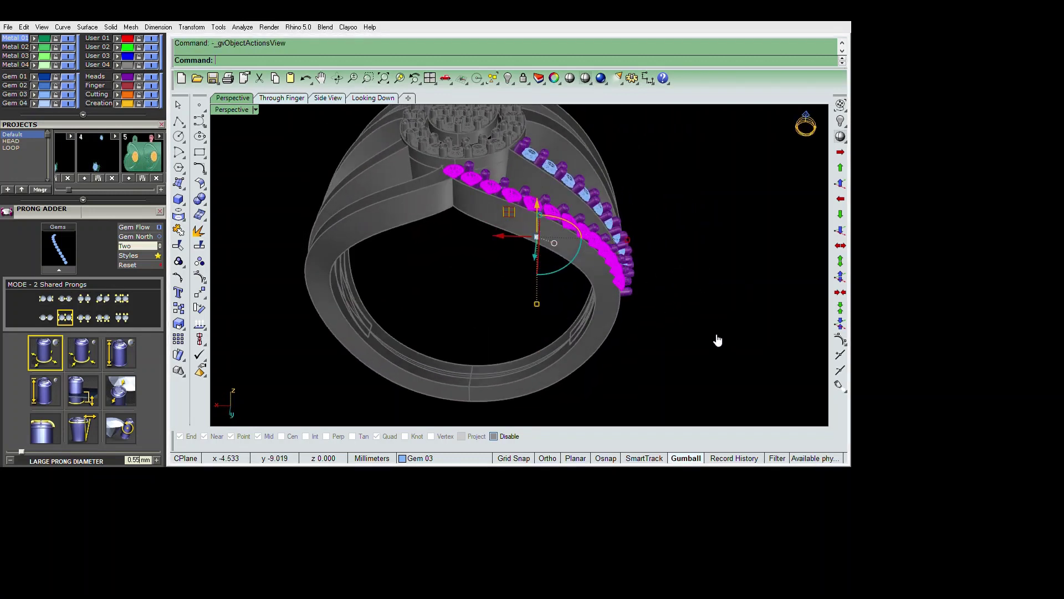
key(Return)
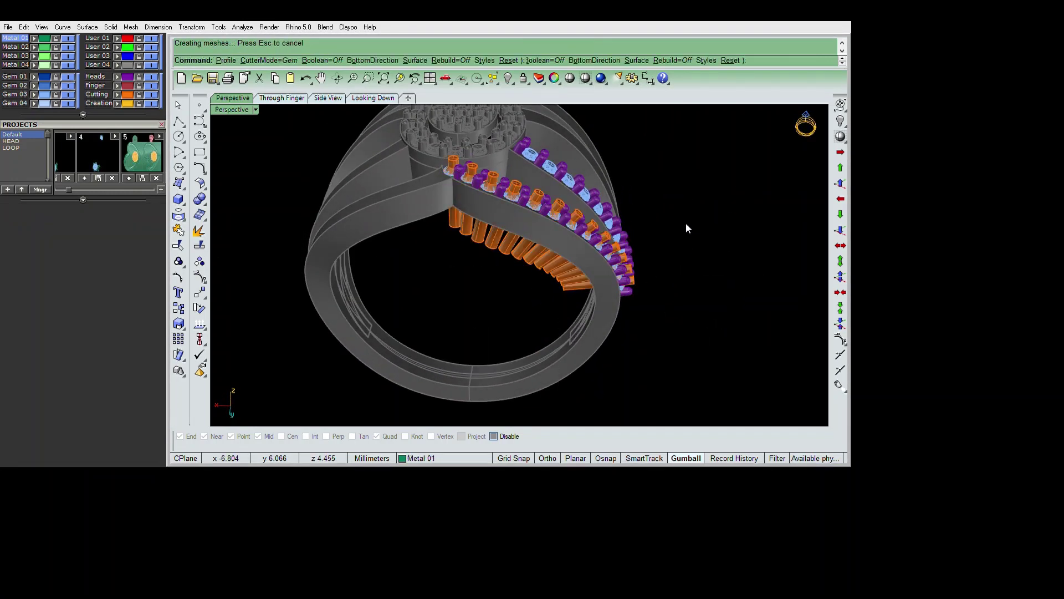
- Create cutters under the upper gem row as well
scroll(682, 222, up, 2)
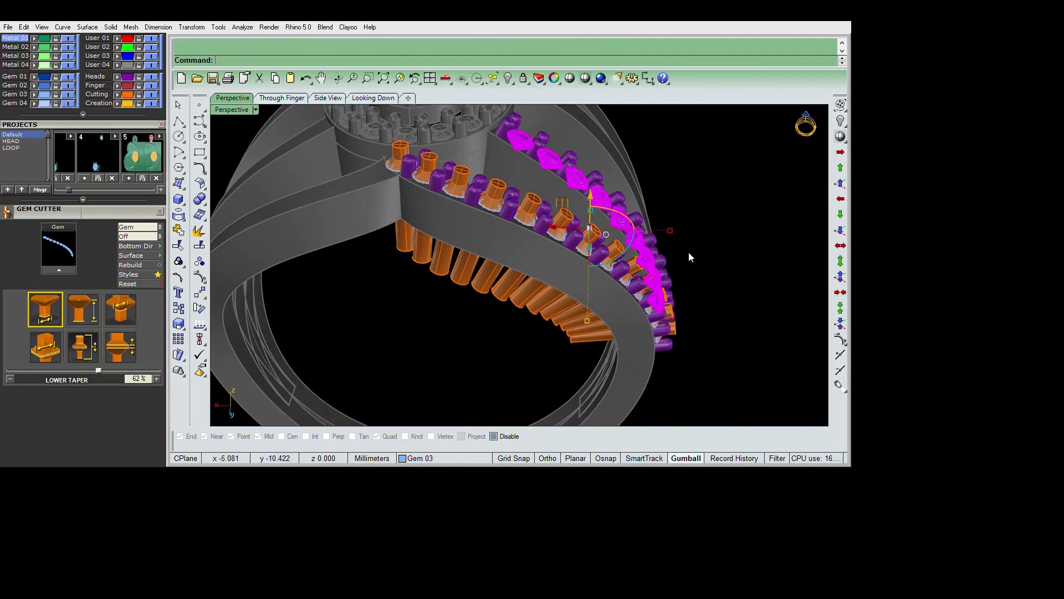
right_click(738, 342)
text(LL)
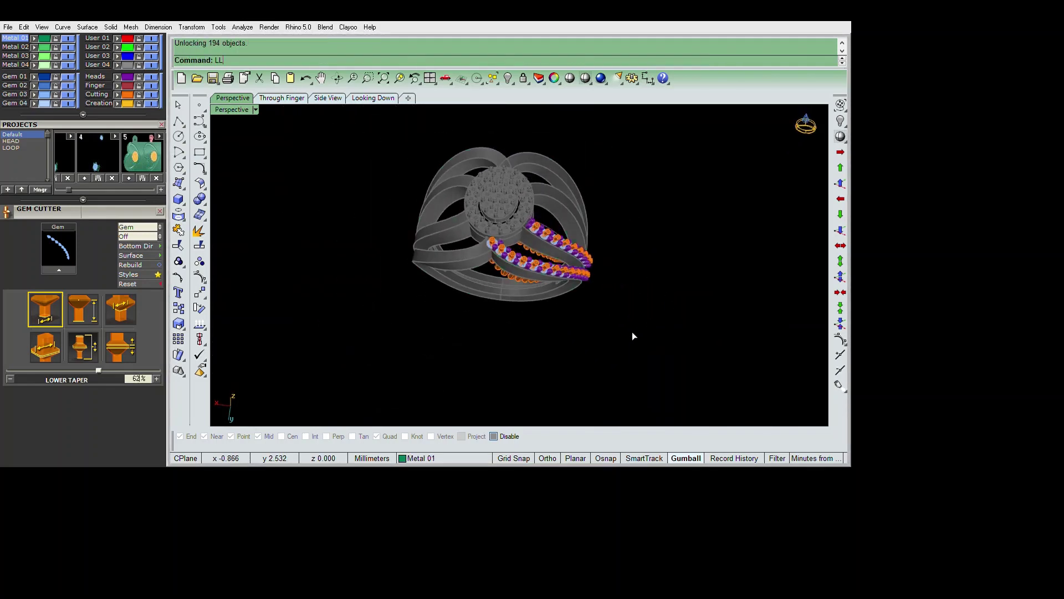
scroll(621, 321, up, 3)
scroll(618, 316, up, 1)
- Subtract the cutters from the band and select the leftover band piece
click(622, 319)
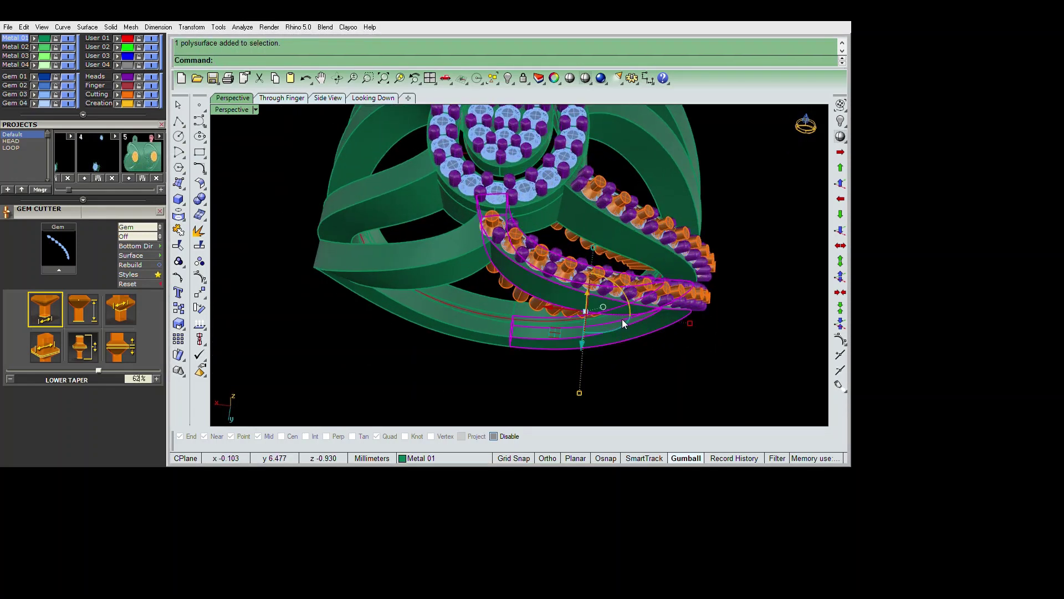
text(b)
click(621, 279)
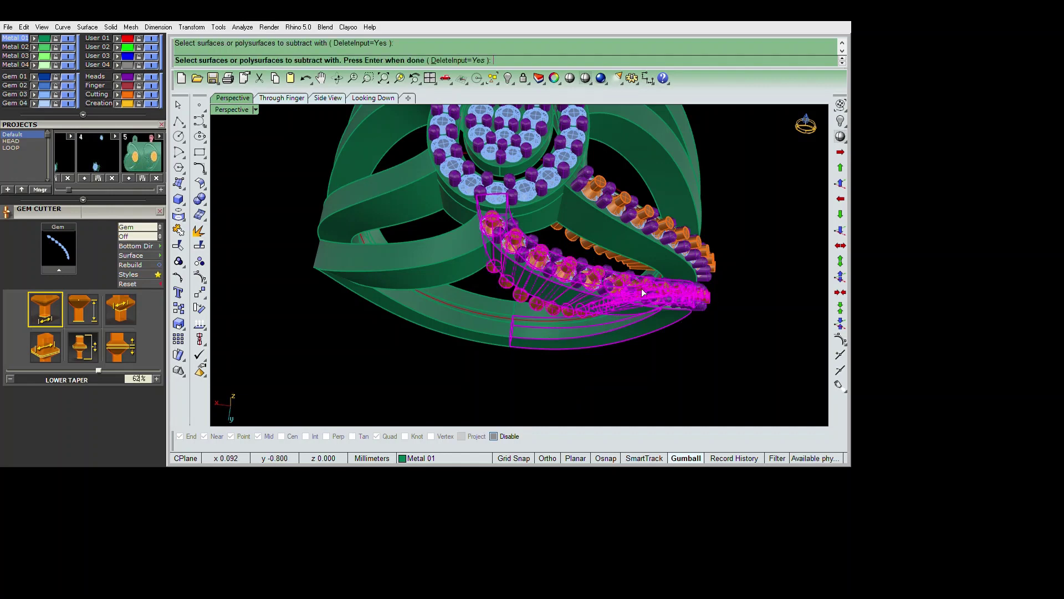
key(Return)
key(Return)
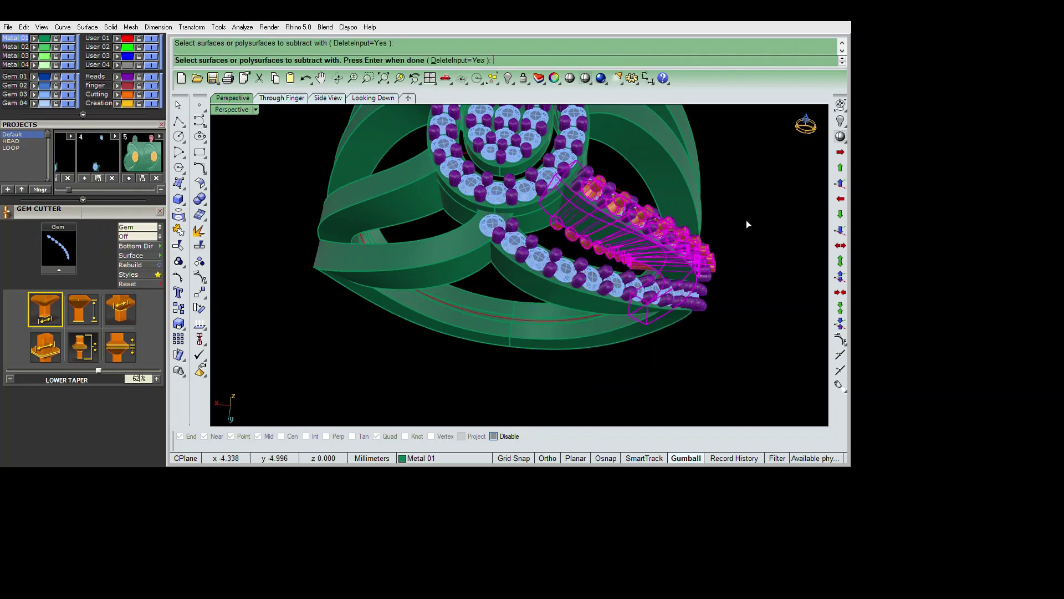
key(Return)
scroll(711, 268, down, 3)
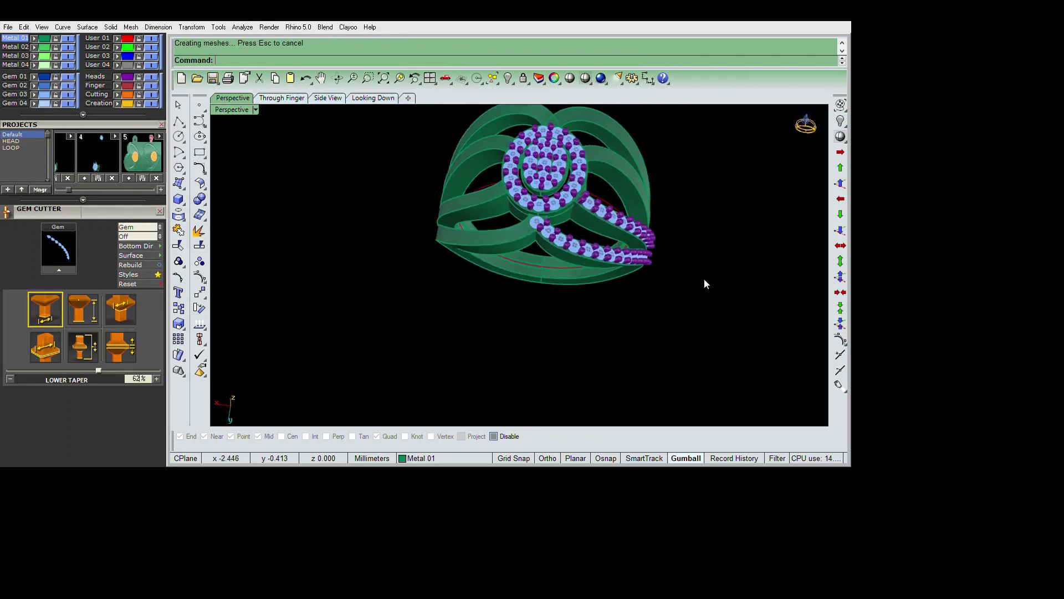
click(660, 288)
right_drag(607, 297, 594, 258)
- Delete the selected band piece and orbit to look down on the ring
key(Delete)
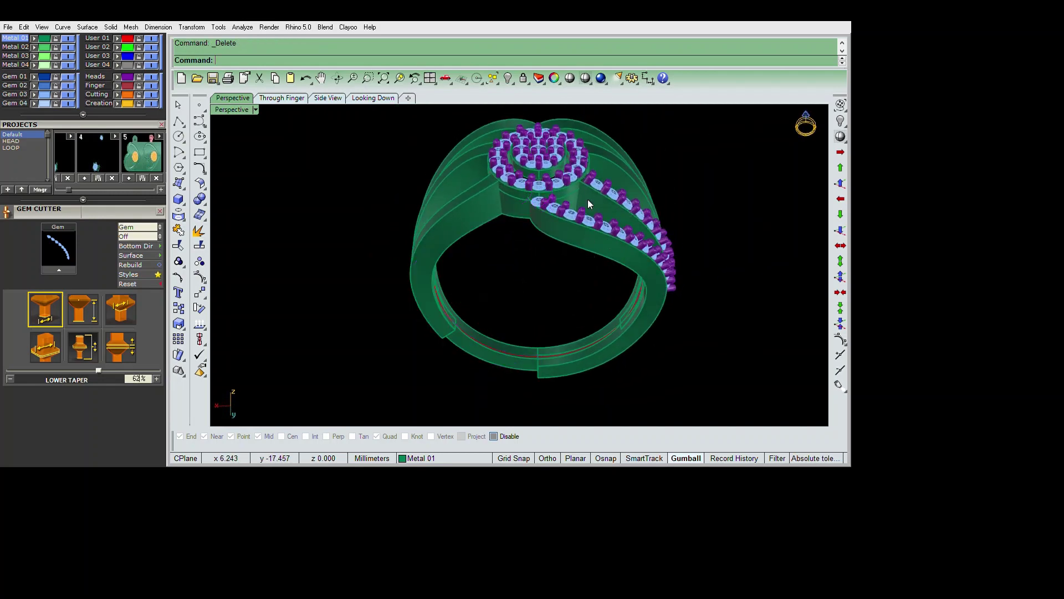
mouse_move(573, 160)
right_down()
mouse_move(516, 347)
mouse_move(675, 304)
right_up()
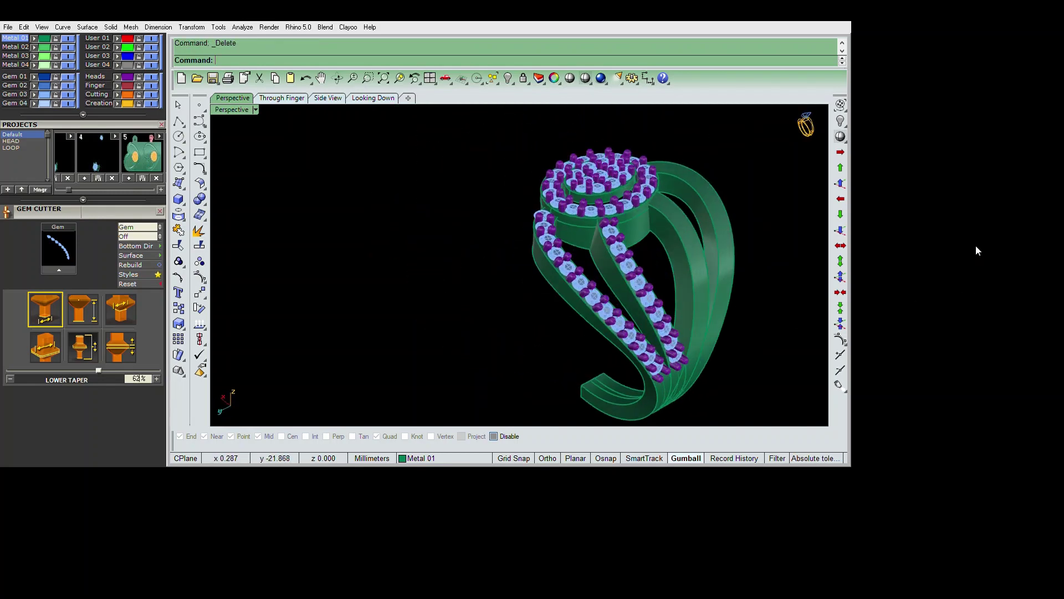
mouse_move(871, 340)
right_down()
mouse_move(891, 370)
mouse_move(703, 250)
right_up()
scroll(693, 234, up, 3)
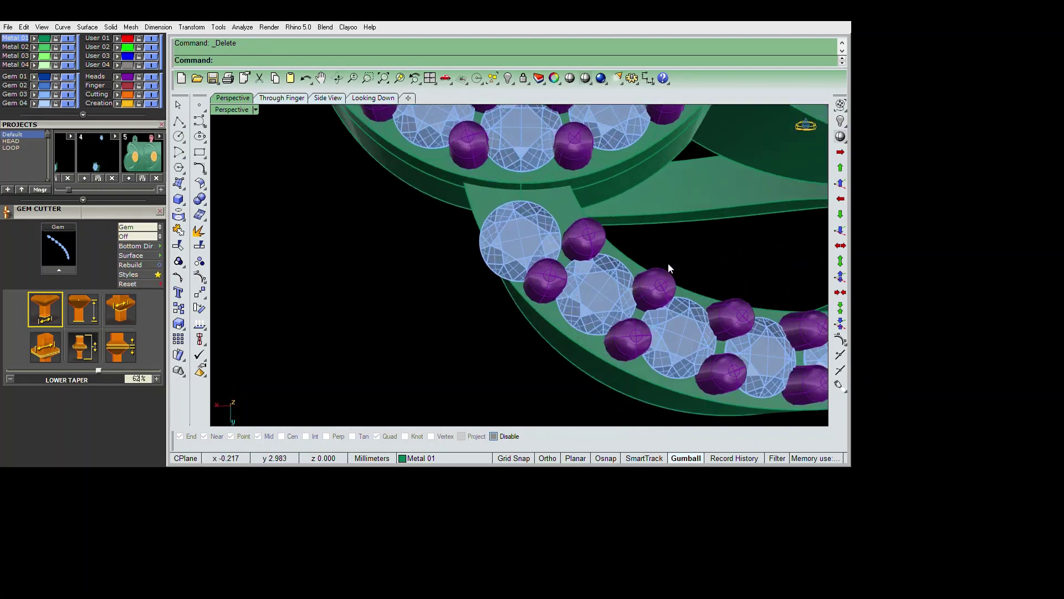
scroll(667, 263, up, 3)
scroll(711, 250, down, 3)
scroll(713, 261, down, 3)
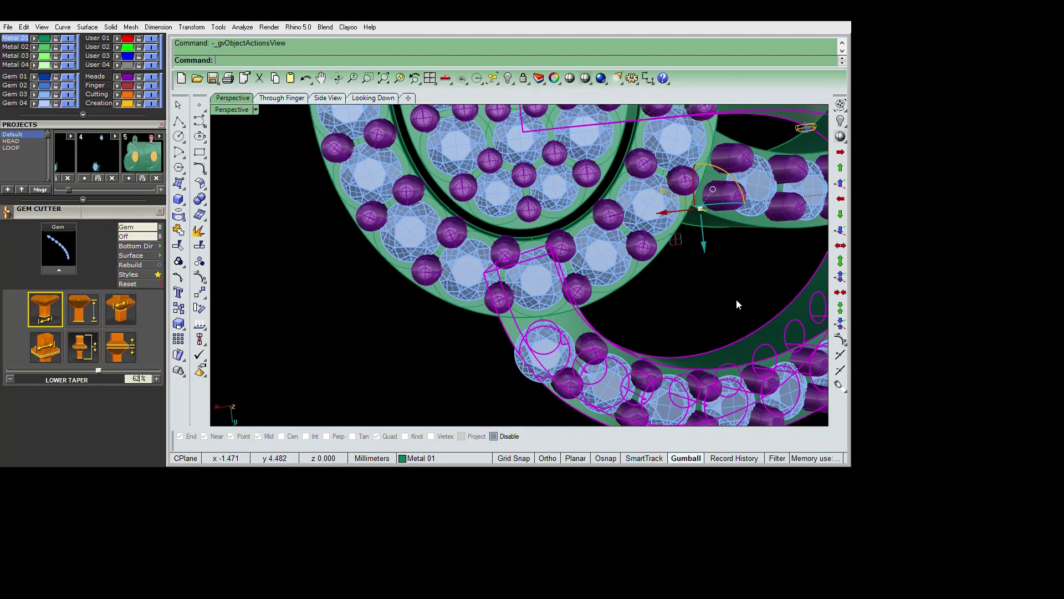
- Place one new prong on the band surface between the stones
key(Escape)
scroll(665, 332, up, 5)
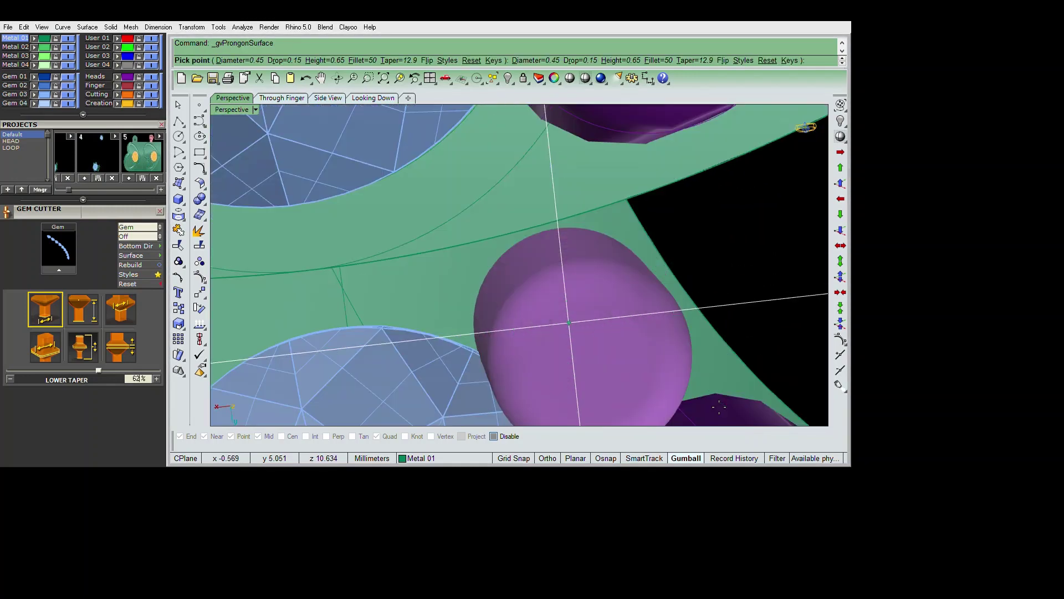
scroll(712, 395, down, 4)
scroll(694, 300, up, 1)
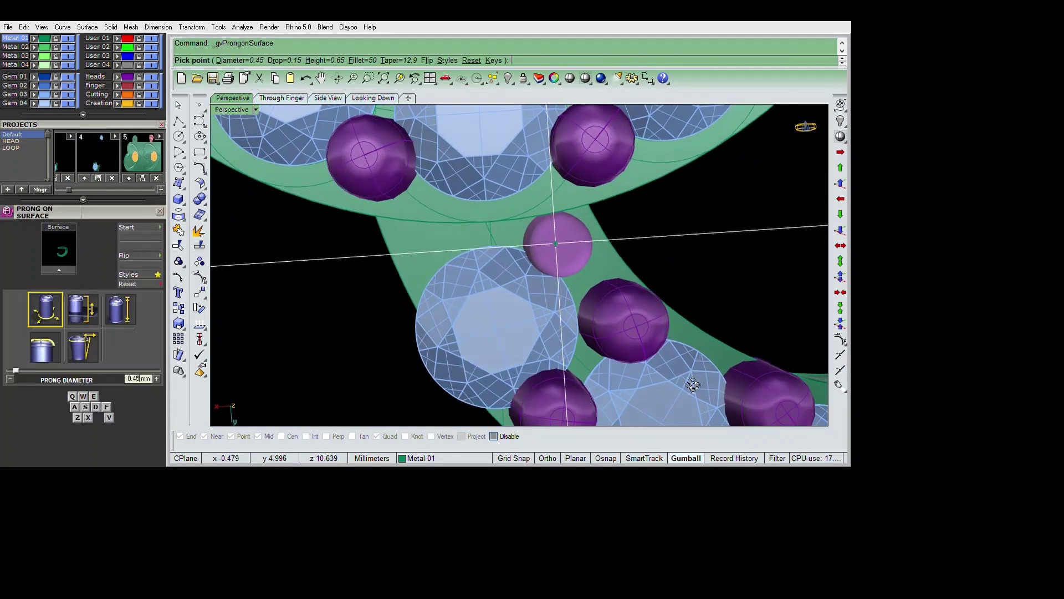
click(693, 292)
- Group the new prong with the band's existing prongs
scroll(718, 344, down, 4)
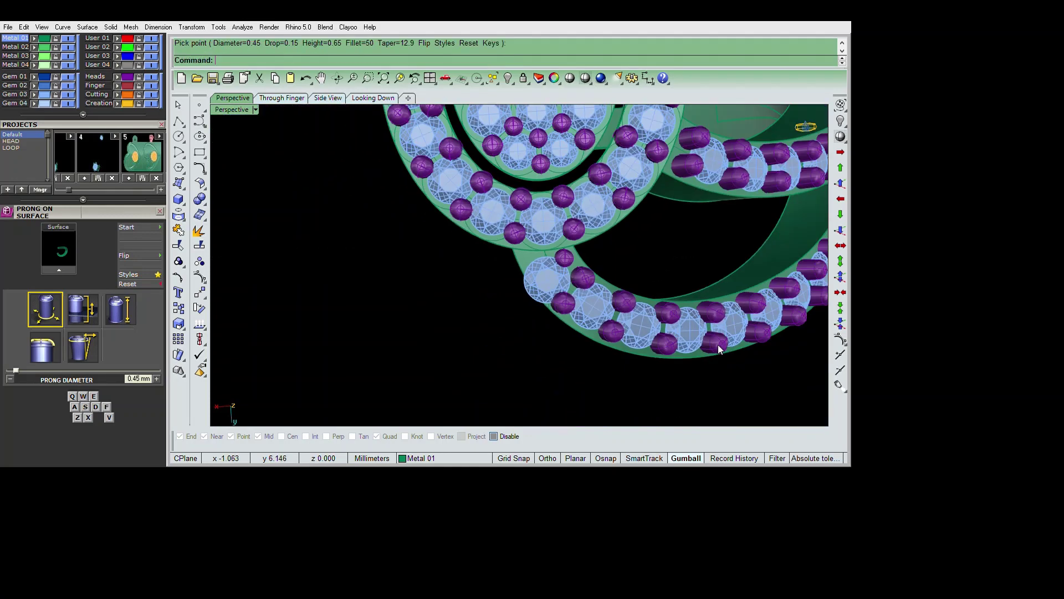
scroll(718, 327, down, 2)
click(713, 285)
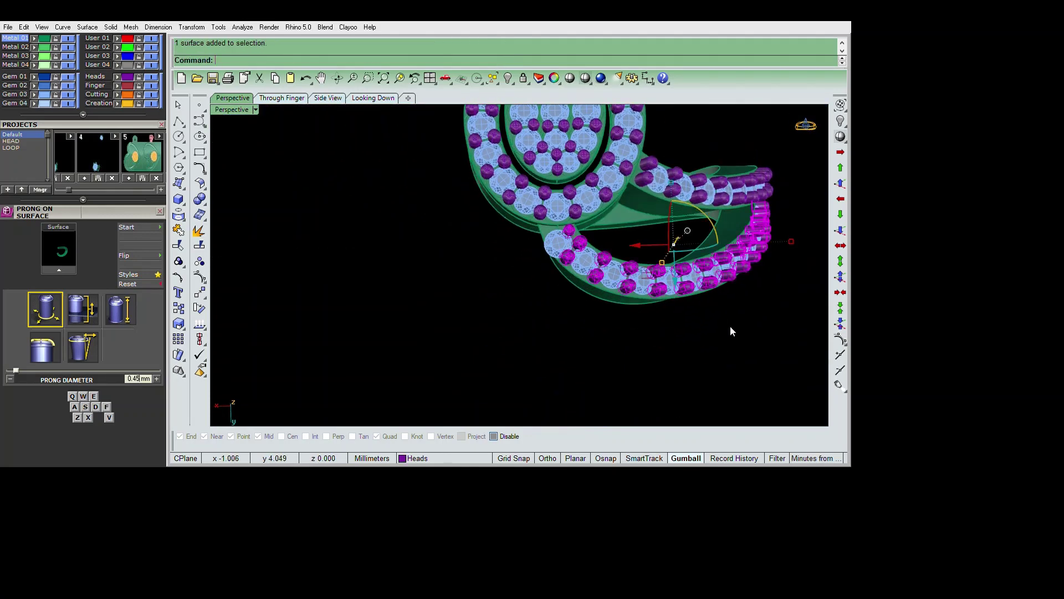
right_drag(730, 326, 744, 300)
key(ctrl+g)
right_drag(848, 352, 822, 321)
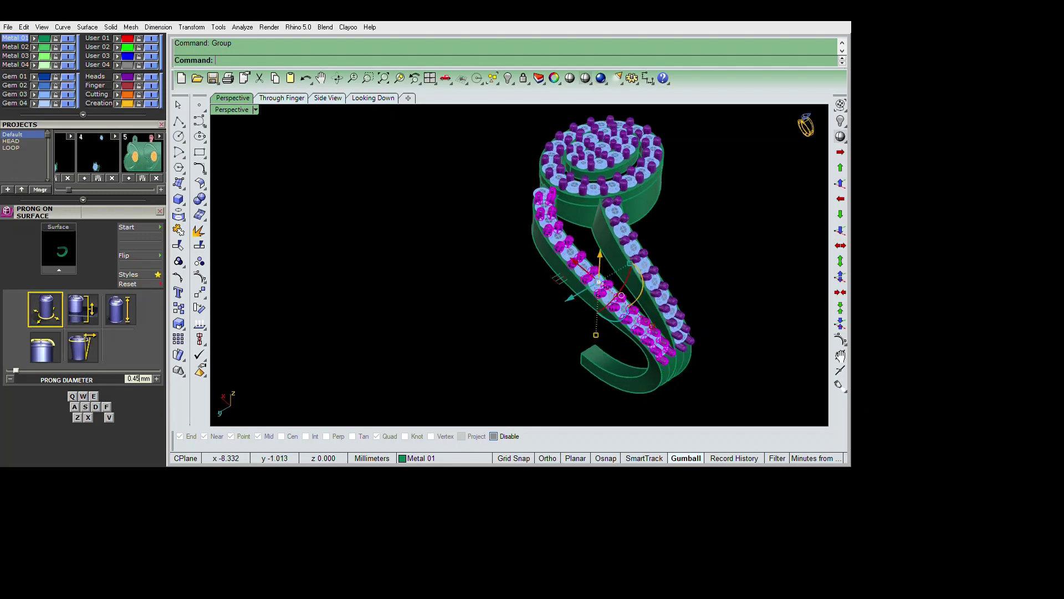
- Fillet the lower swirl band using FilletEdge's previous edge selection
text(filletedge)
key(Return)
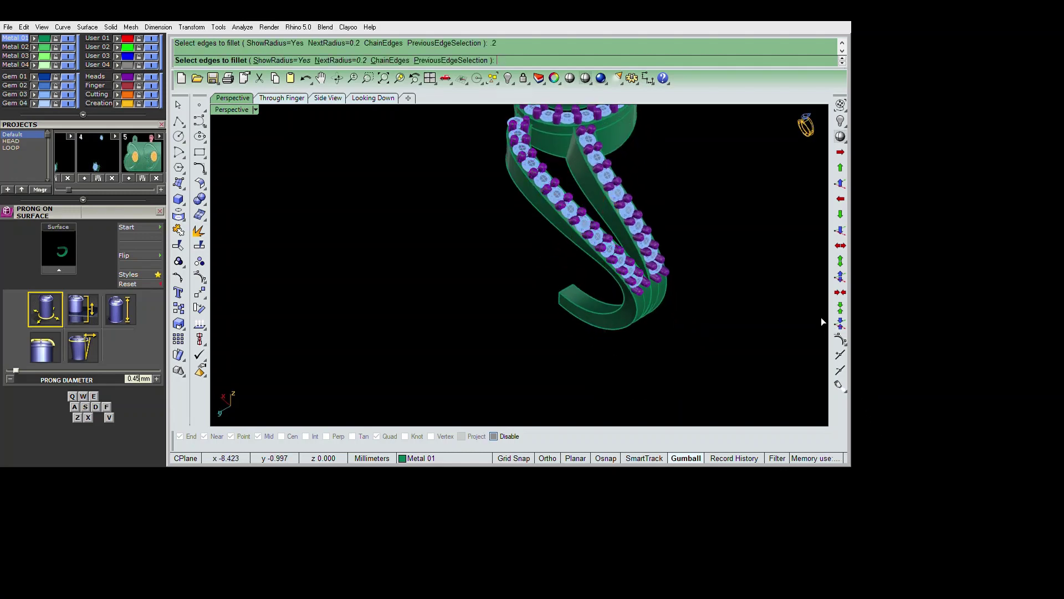
scroll(821, 317, up, 5)
text(p)
key(Return)
key(Return)
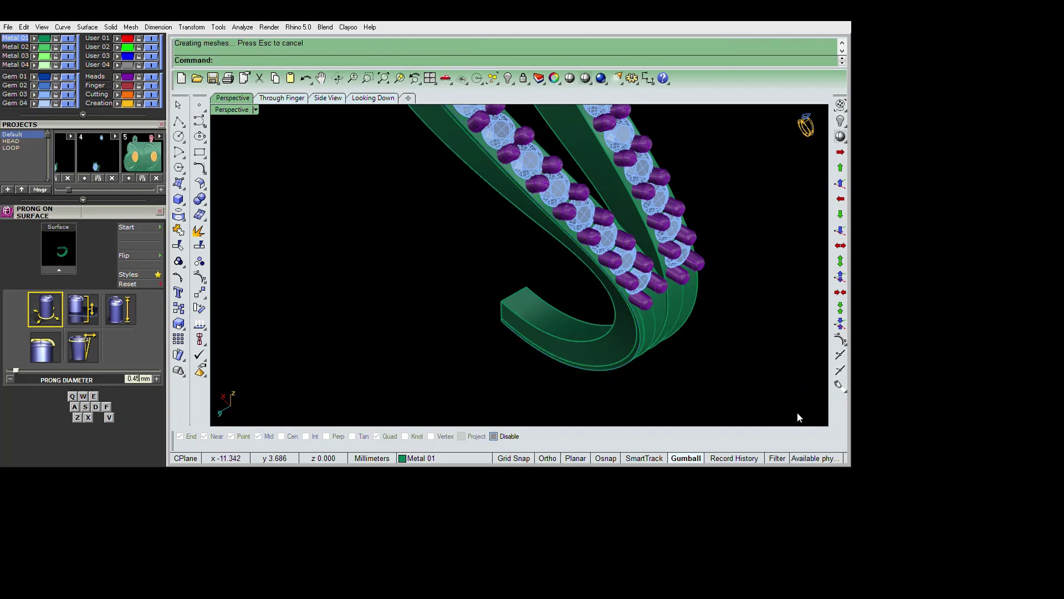
- Repeat FilletEdge at 0.15 radius on the band end, then undo that fillet
key(Return)
key(Return)
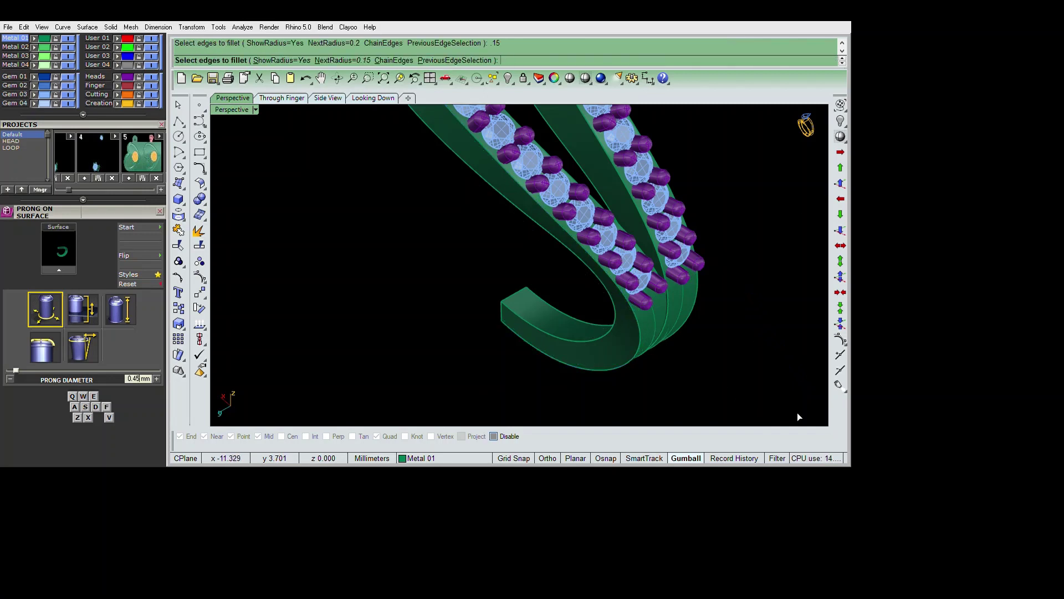
key(Return)
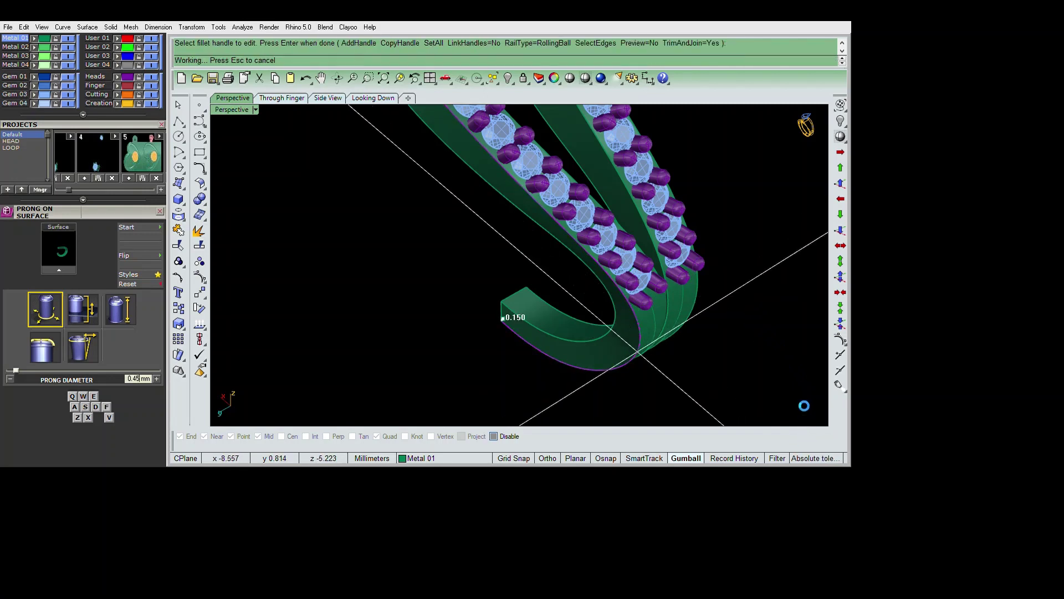
scroll(810, 327, up, 2)
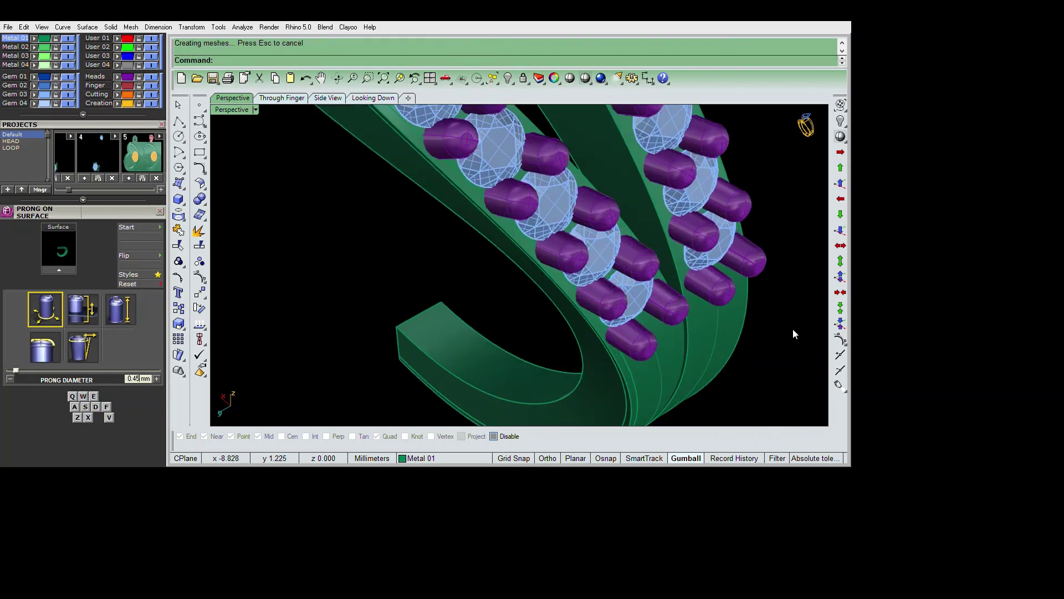
scroll(810, 330, down, 1)
scroll(811, 335, down, 2)
key(ctrl+z)
- Select the lower swirl band among the stone rows
right_drag(717, 347, 656, 304)
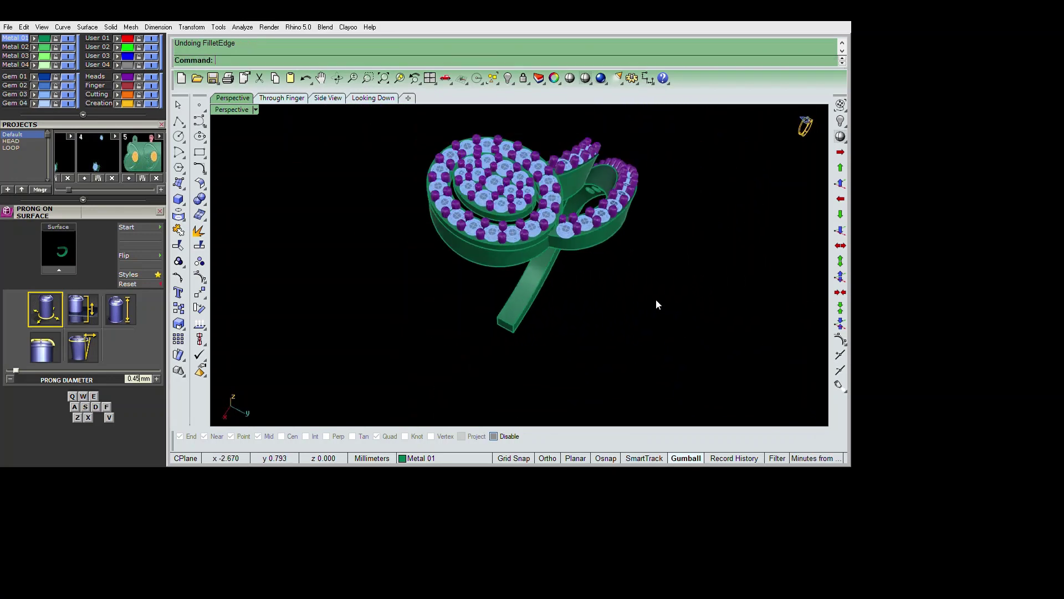
scroll(655, 304, up, 3)
click(616, 216)
mouse_move(743, 316)
right_down()
mouse_move(673, 333)
mouse_move(560, 328)
mouse_move(593, 370)
right_up()
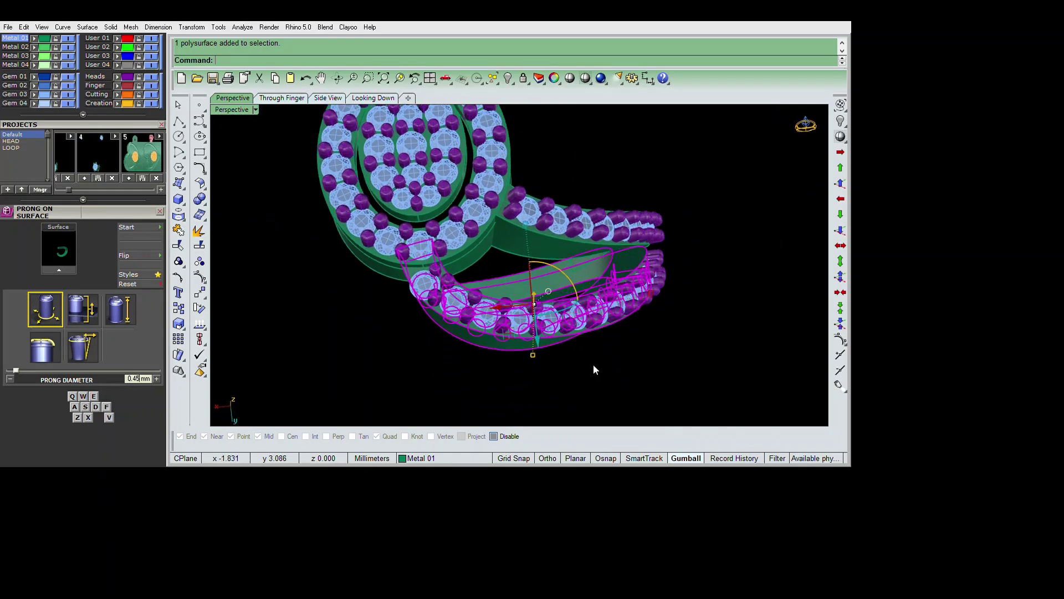
- Create a CutPlane across the band and move it into cutting position
text(cutplane)
key(Return)
click(599, 370)
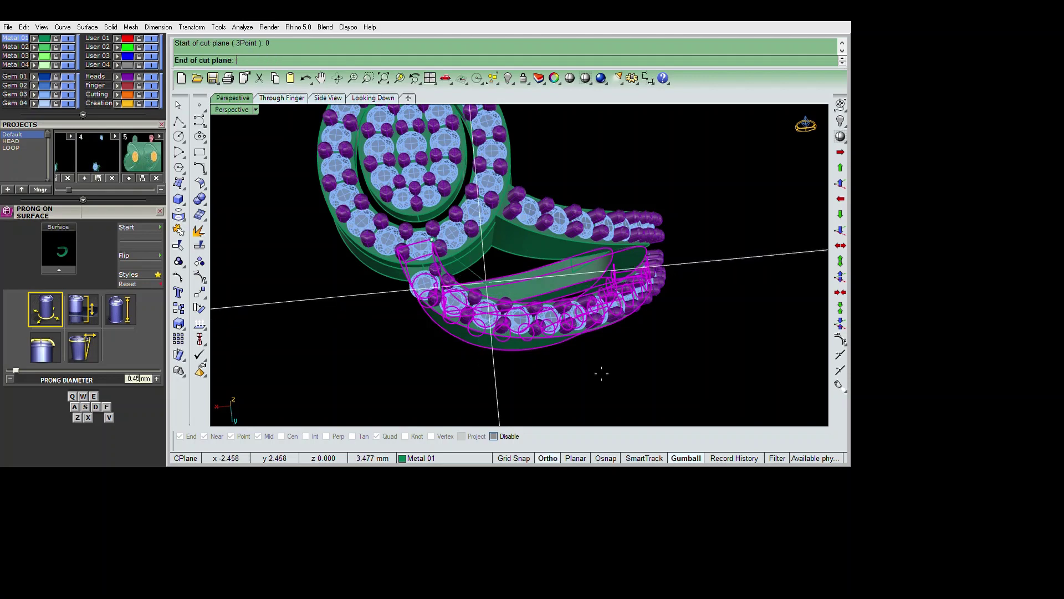
click(543, 417)
mouse_move(546, 414)
right_down()
mouse_move(653, 350)
mouse_move(613, 334)
right_up()
drag(610, 268, 611, 228)
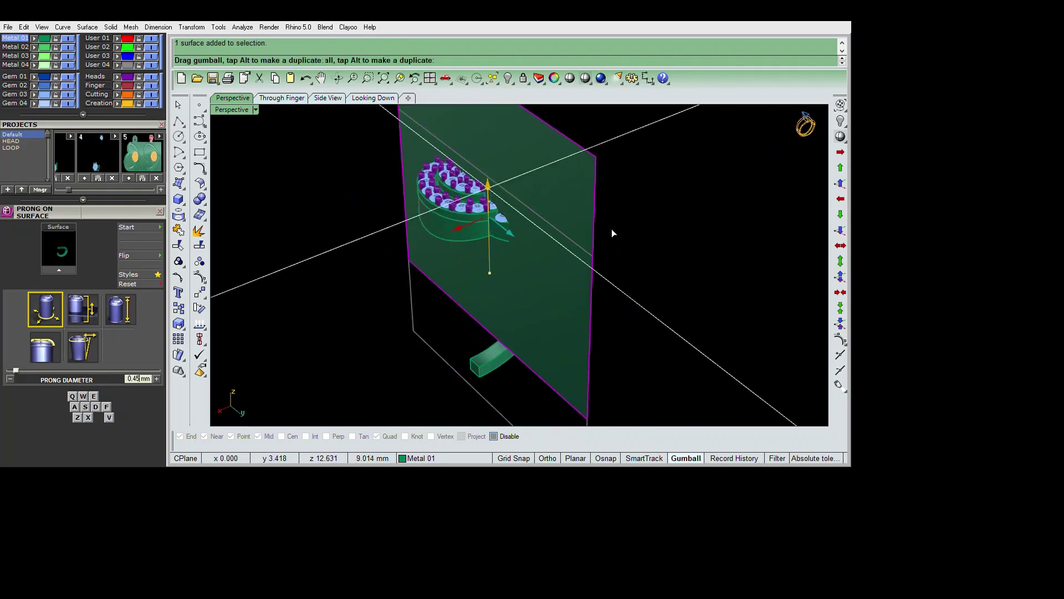
right_drag(611, 228, 638, 316)
- Split the band with the cutting plane, deleting the cut-off piece and the plane
click(566, 294)
mouse_move(565, 293)
right_down()
mouse_move(572, 337)
mouse_move(566, 328)
right_up()
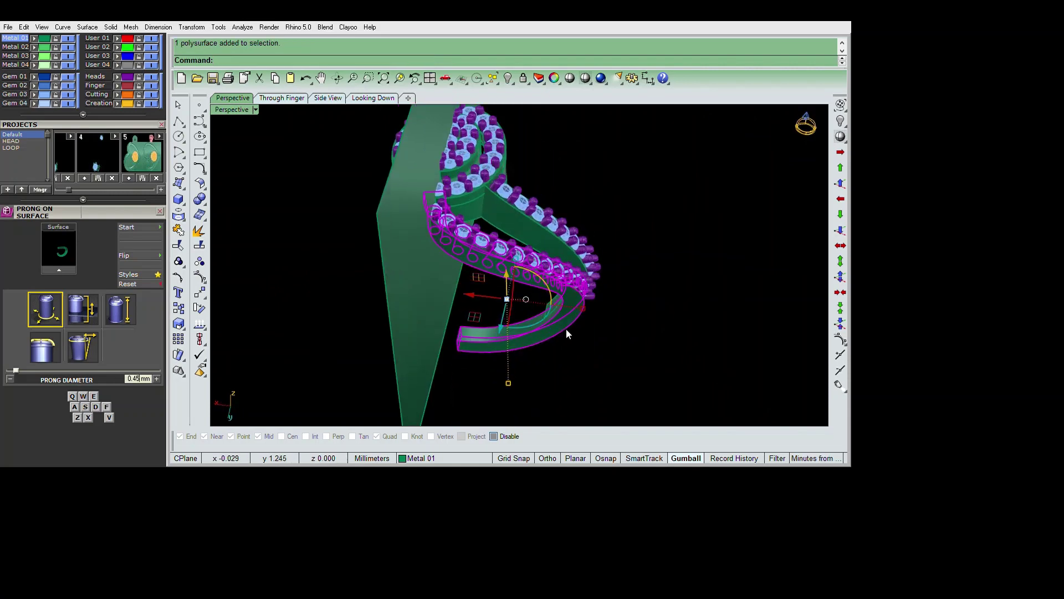
text(b)
key(Return)
click(528, 317)
key(Return)
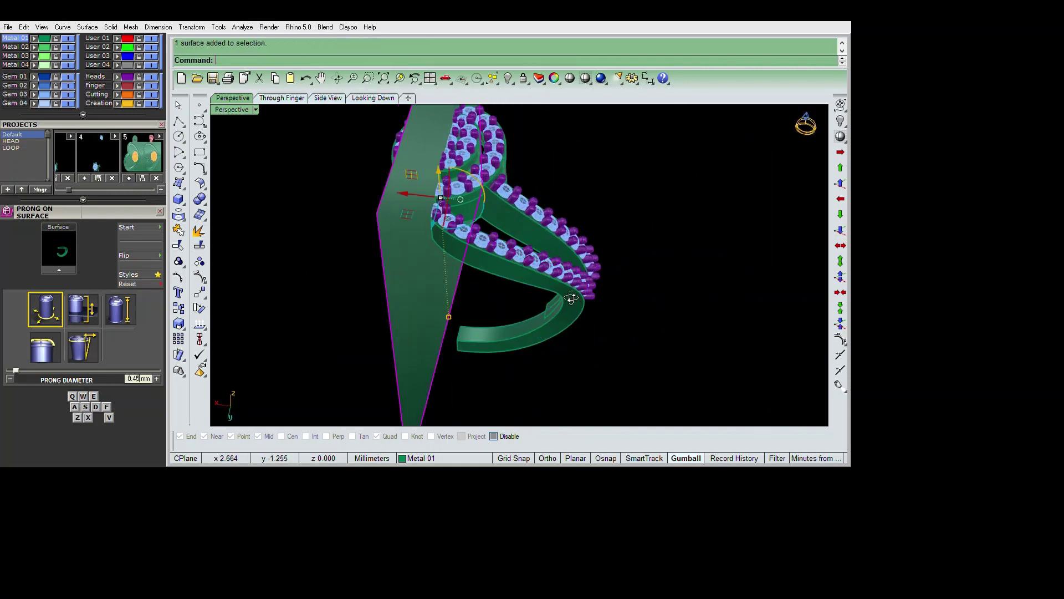
key(Delete)
- Select the trimmed lower swirl band for rounding
scroll(560, 287, up, 3)
scroll(560, 287, up, 2)
click(630, 291)
scroll(672, 308, up, 2)
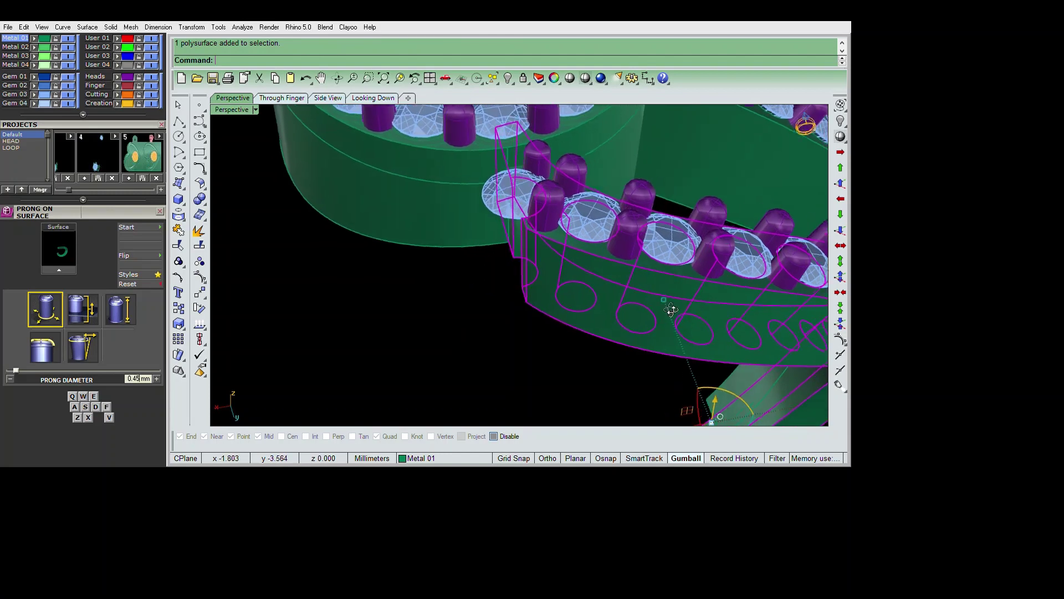
scroll(678, 312, up, 2)
- Fillet the first band edge at a 0.15 radius
scroll(678, 312, down, 3)
click(724, 321)
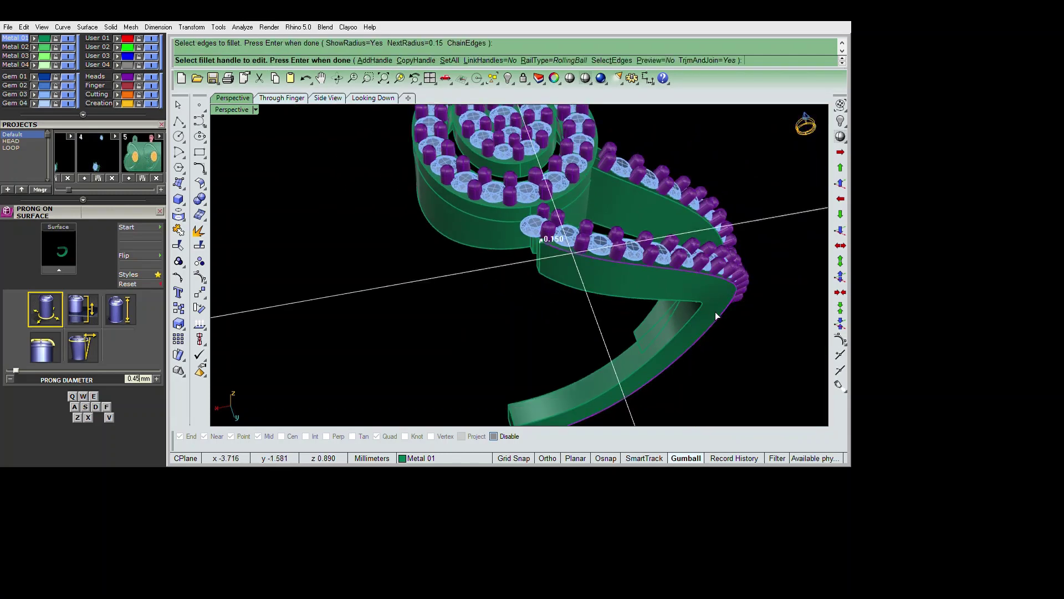
key(Return)
key(Return)
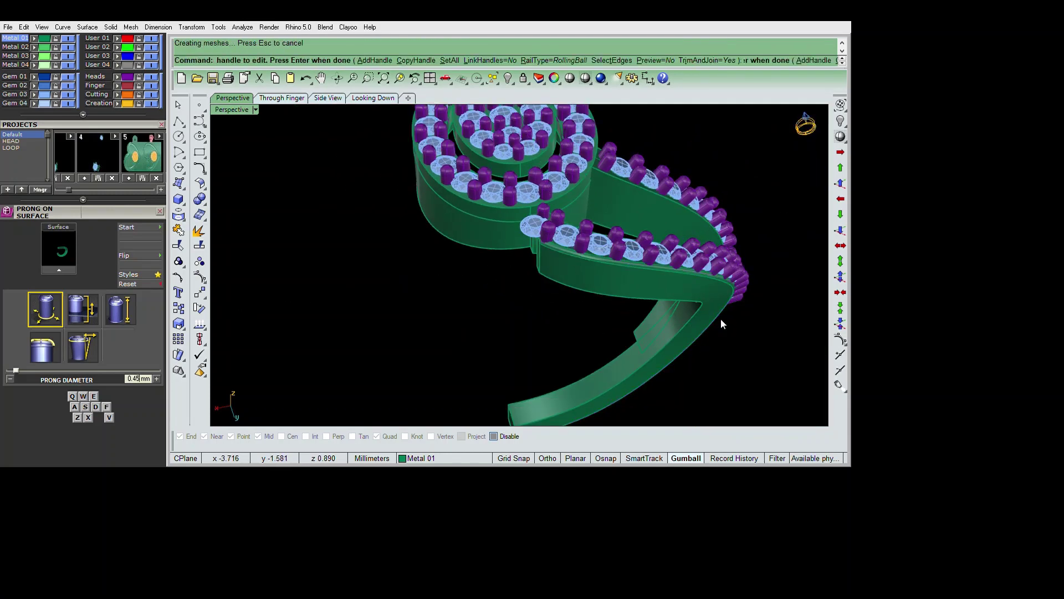
scroll(737, 315, up, 2)
scroll(707, 335, up, 2)
key(Return)
- Fillet two more band edges at 0.150 radius
click(685, 360)
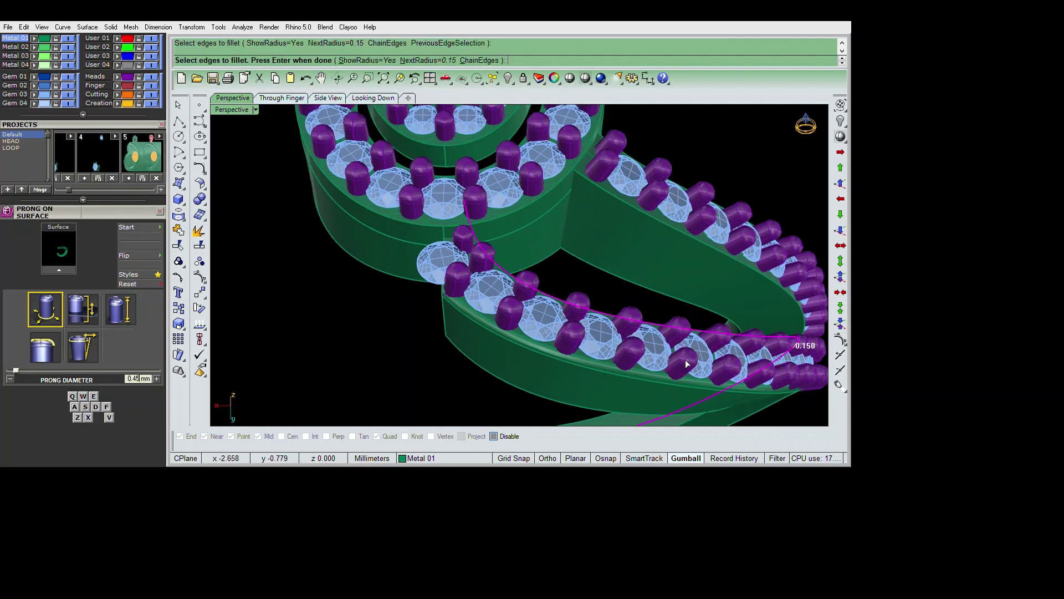
click(797, 272)
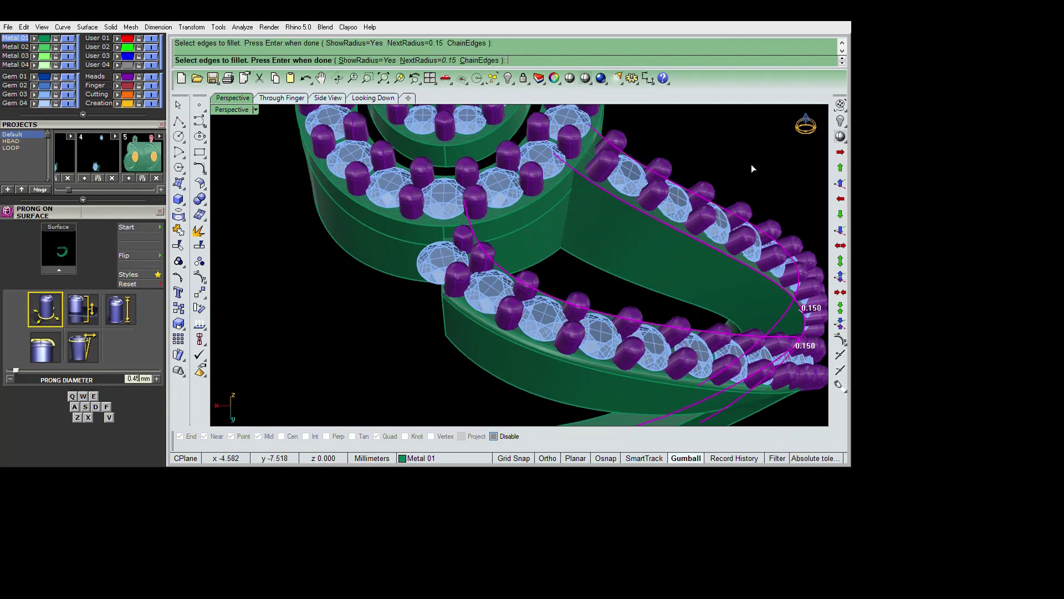
key(Return)
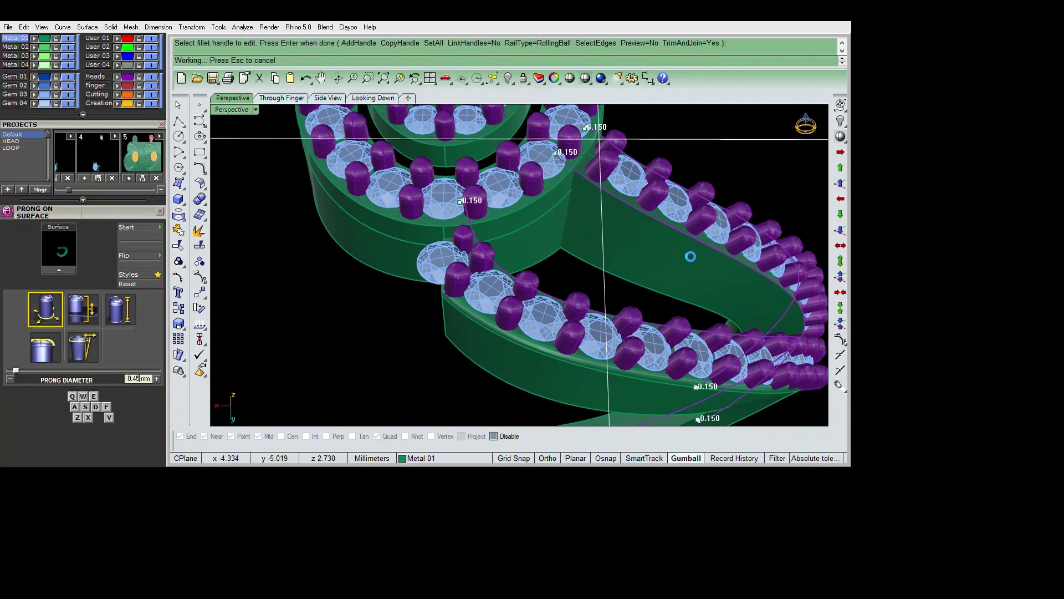
key(Return)
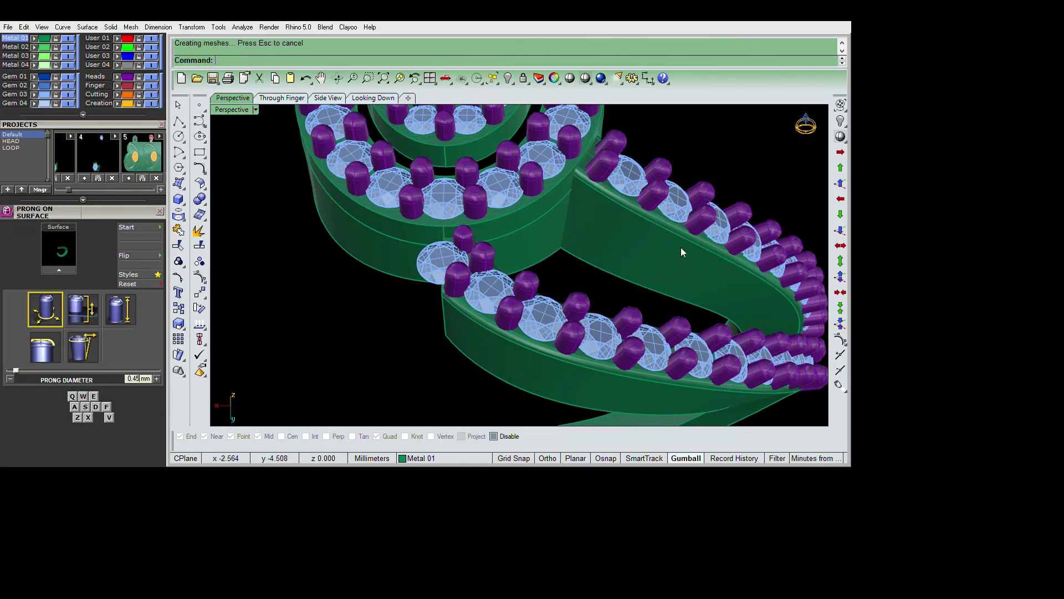
scroll(720, 266, down, 5)
mouse_move(767, 285)
right_down()
mouse_move(793, 345)
mouse_move(763, 294)
mouse_move(766, 222)
right_up()
- Repeat the 0.15 fillet on the remaining edges of the S-shaped band
key(Return)
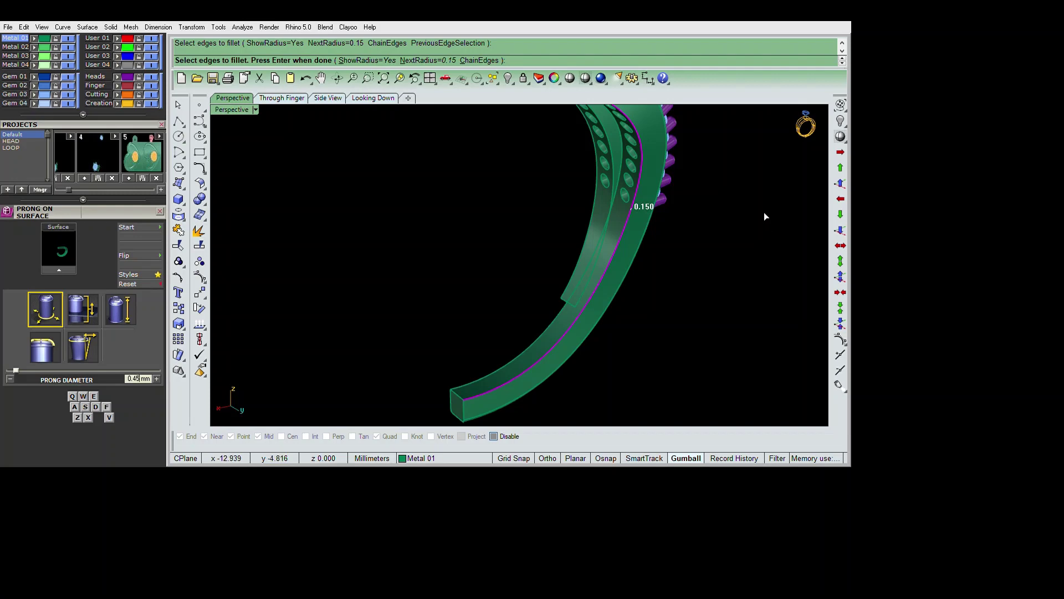
click(597, 156)
click(613, 156)
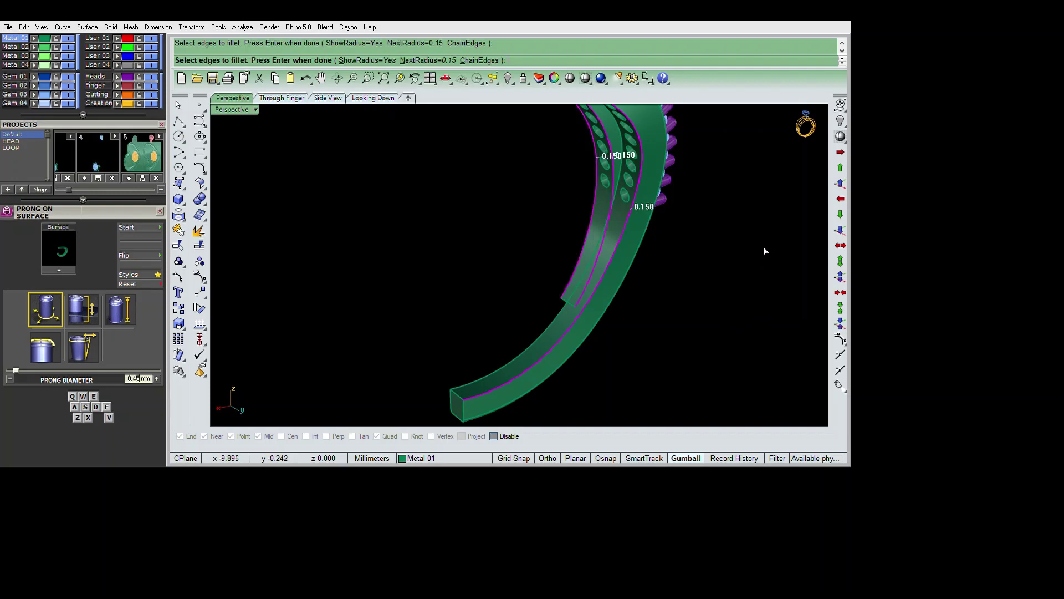
key(Return)
key(Return)
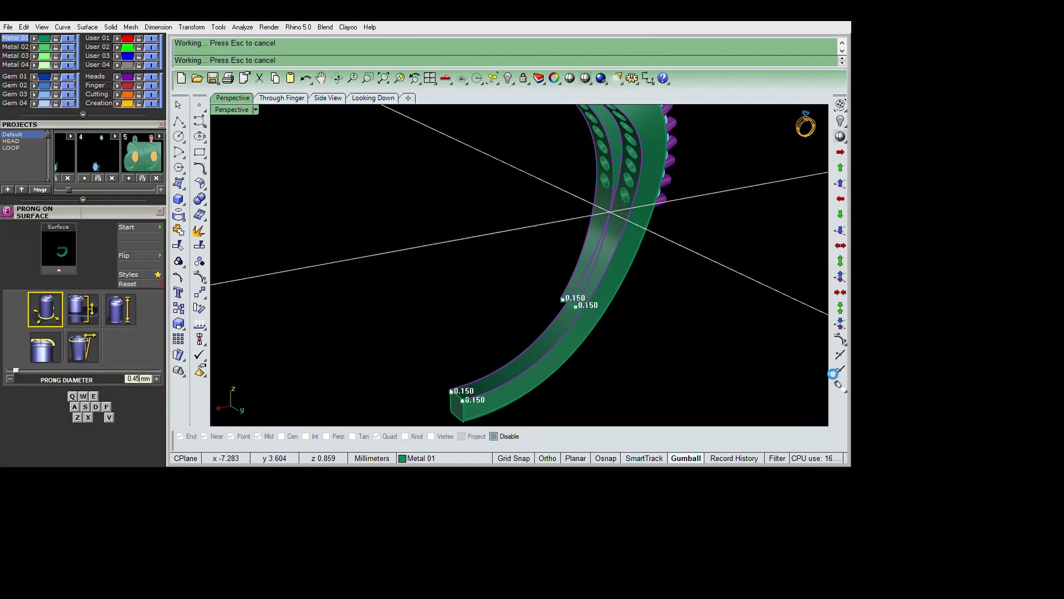
right_drag(786, 342, 671, 337)
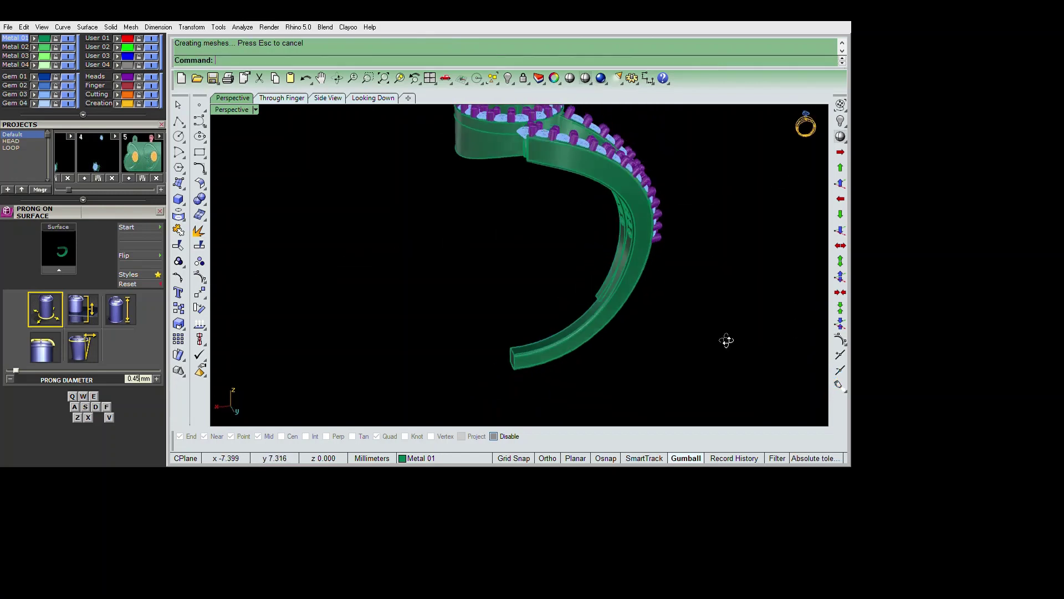
- Mirror all band pieces across a plane starting at the origin
key(ctrl+a)
mouse_move(579, 398)
right_down()
mouse_move(717, 354)
mouse_move(671, 382)
right_up()
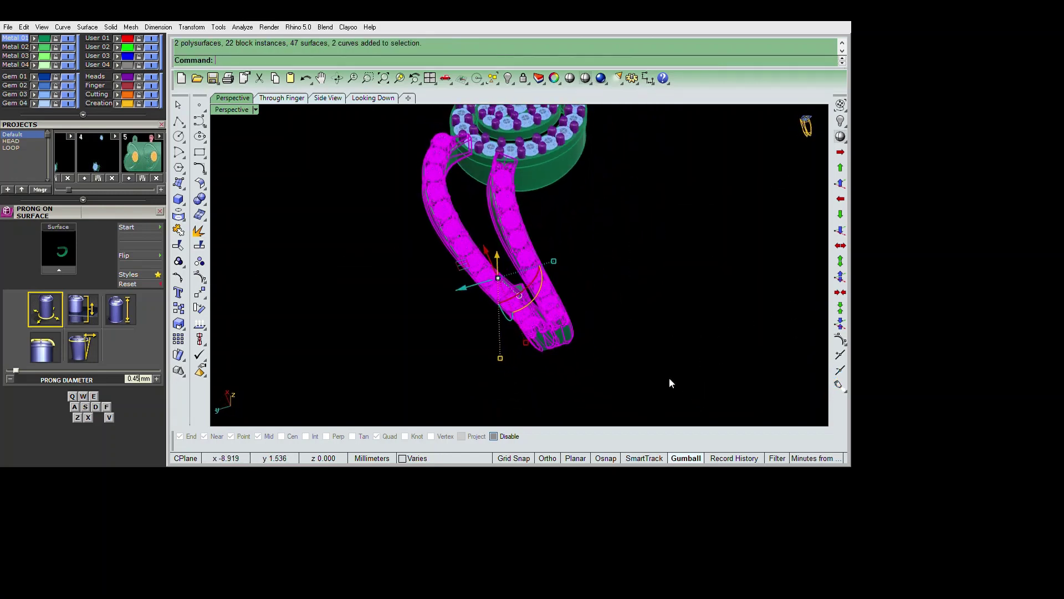
mouse_move(715, 347)
right_down()
mouse_move(683, 351)
mouse_move(649, 292)
mouse_move(656, 327)
right_up()
text(mirror)
key(Return)
text(0)
key(Return)
click(683, 351)
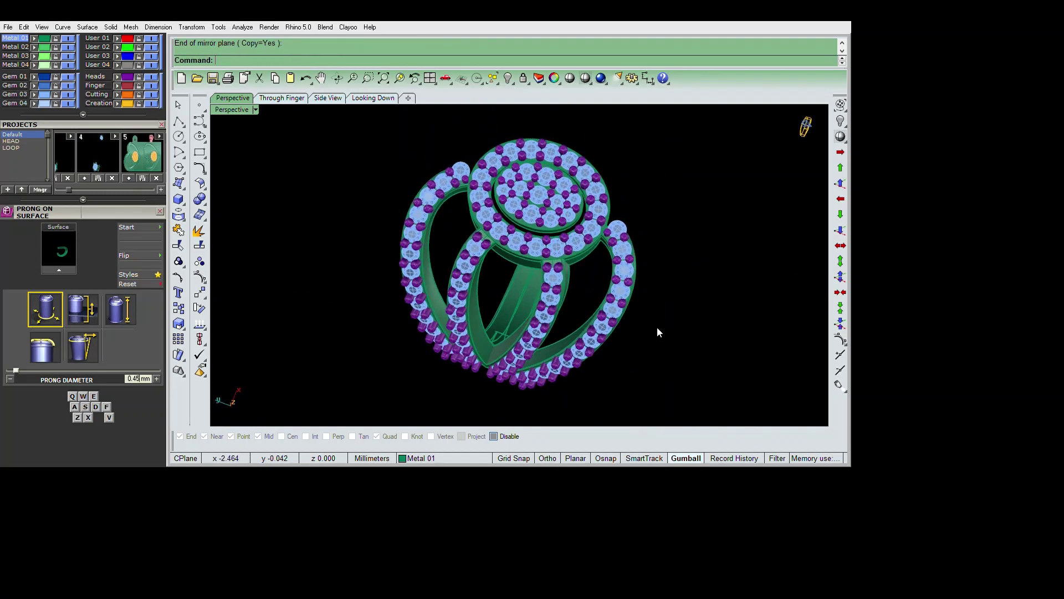
key(Return)
scroll(604, 242, up, 3)
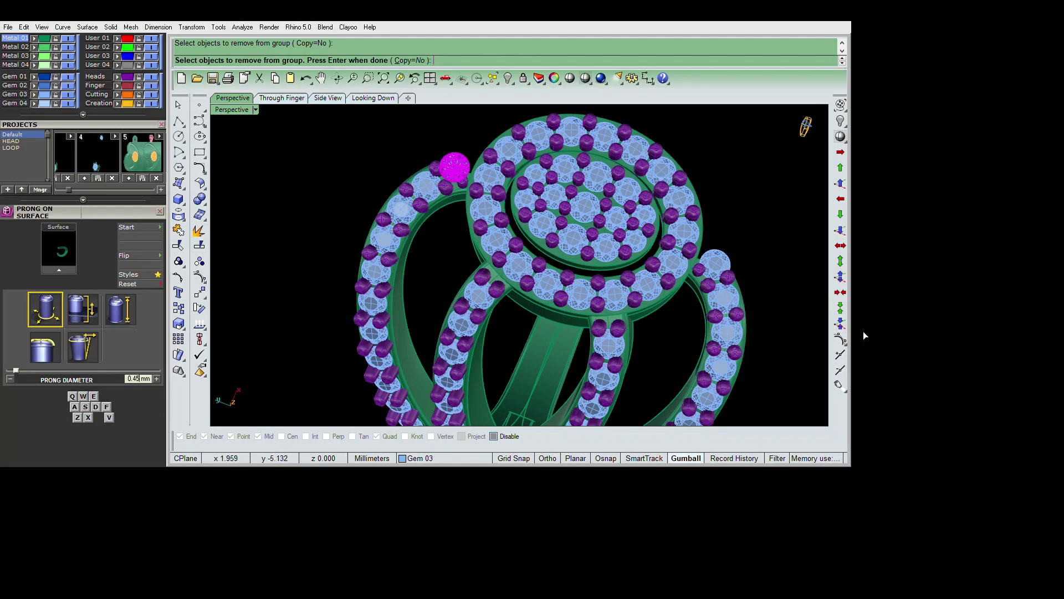
key(Escape)
scroll(867, 340, down, 5)
- Mirror the whole ring again through the origin for full symmetry
key(ctrl+a)
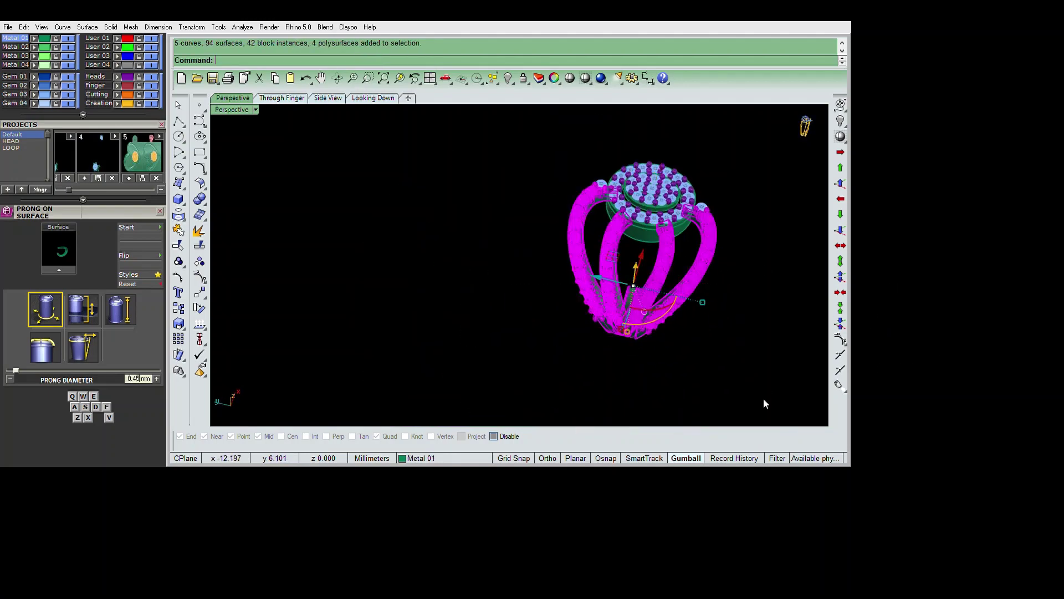
right_drag(763, 398, 690, 369)
text(mirror)
key(Return)
text(0)
key(Return)
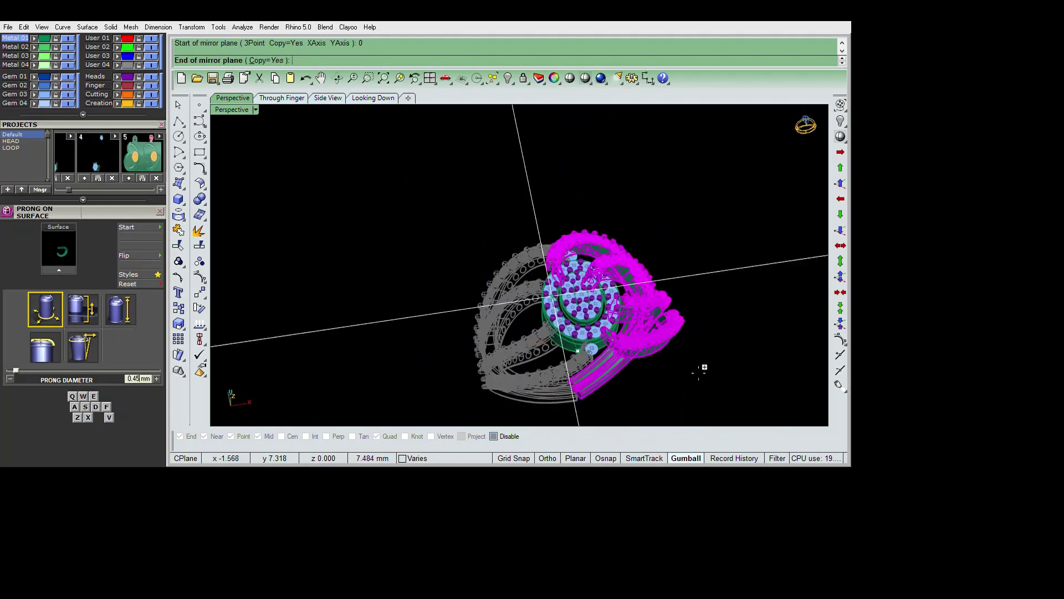
click(701, 368)
mouse_move(701, 360)
right_down()
mouse_move(743, 398)
mouse_move(722, 229)
mouse_move(708, 190)
mouse_move(730, 255)
mouse_move(687, 205)
mouse_move(696, 180)
mouse_move(718, 182)
right_up()
scroll(690, 201, up, 5)
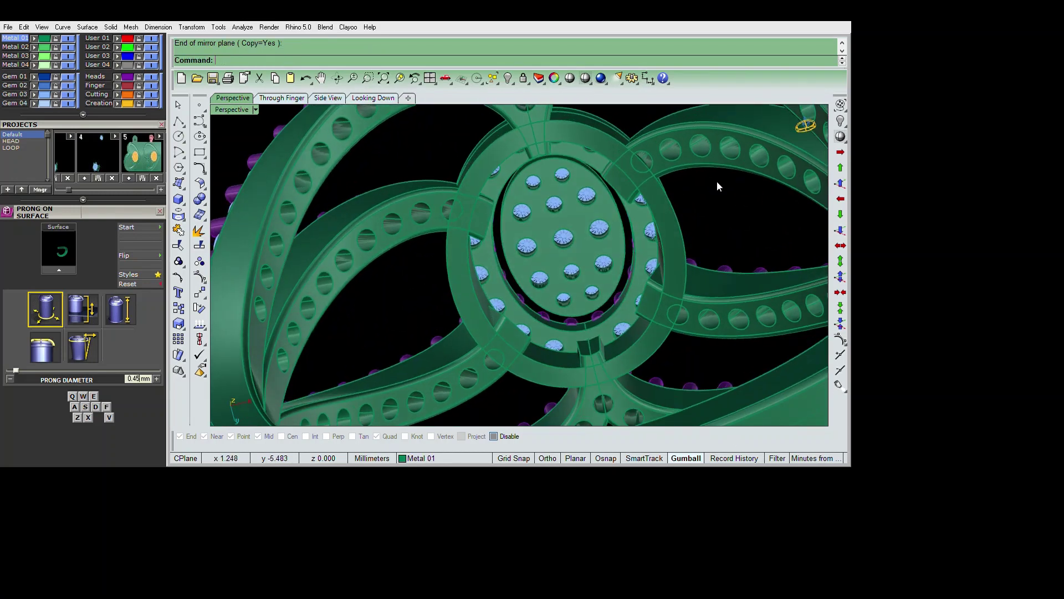
text(DupEdge)
- Extrude the halo head's duplicated inner edge into a cutter and confirm its direction
click(730, 180)
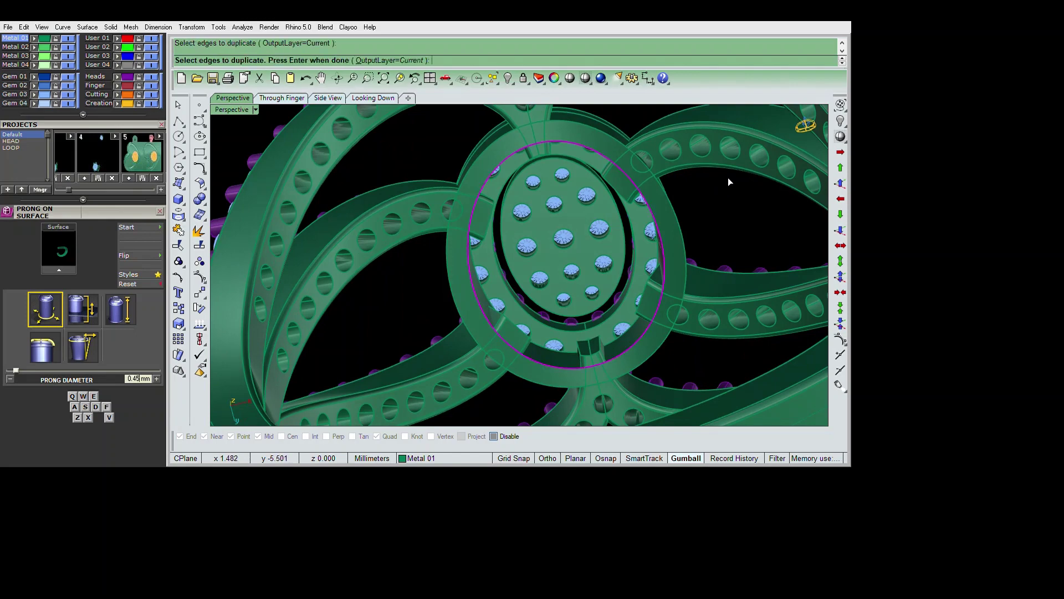
scroll(727, 178, down, 5)
mouse_move(727, 177)
right_down()
mouse_move(794, 291)
mouse_move(763, 292)
right_up()
key(Return)
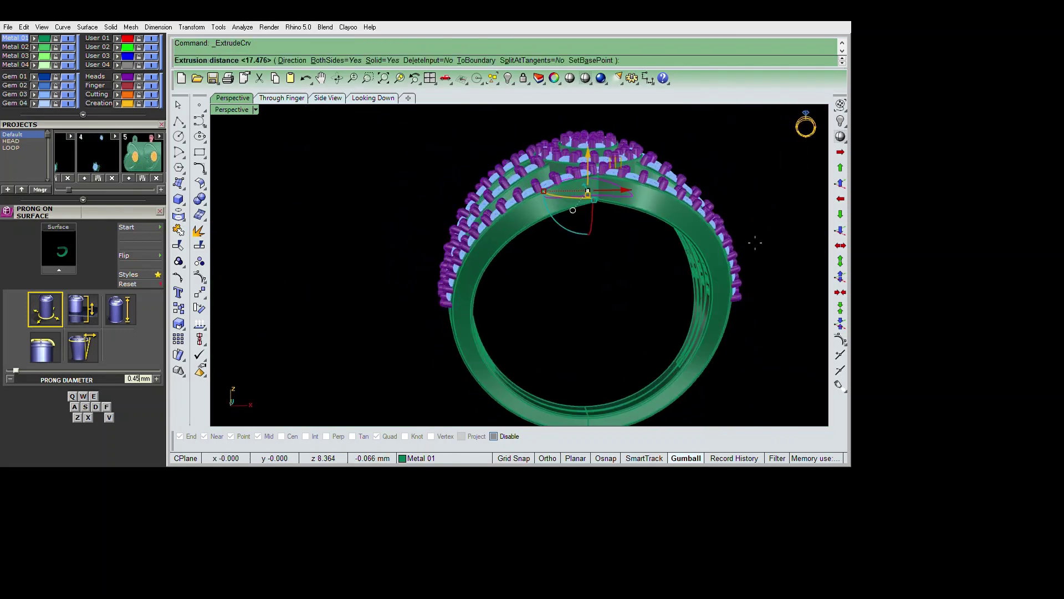
click(755, 157)
right_drag(755, 158, 766, 261)
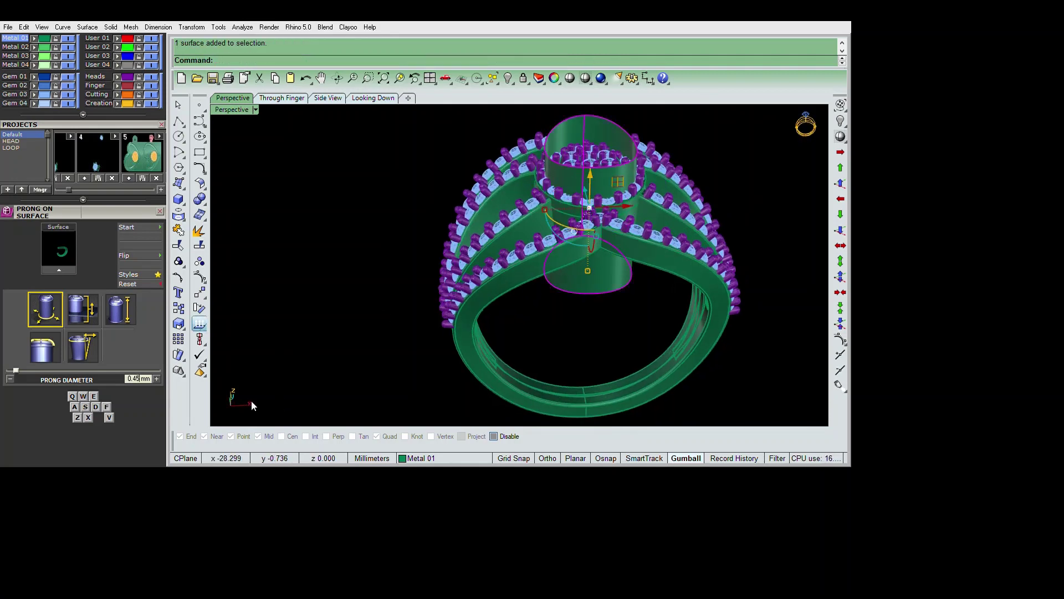
mouse_move(735, 260)
right_down()
mouse_move(737, 282)
mouse_move(725, 287)
right_up()
key(Return)
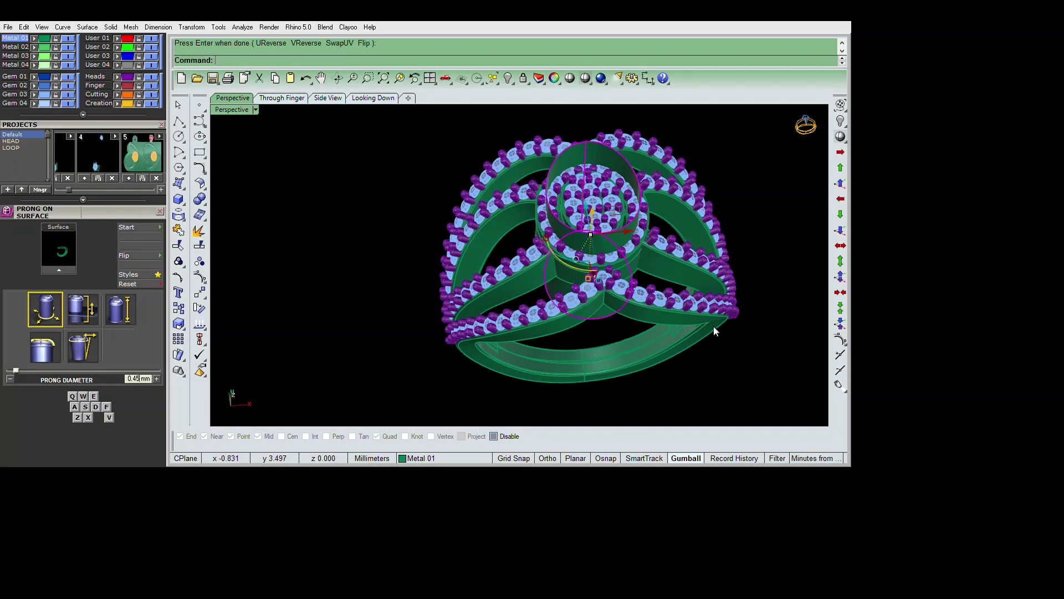
- Hide the centre stones and BooleanDifference the cutter from the whole ring
scroll(724, 324, up, 3)
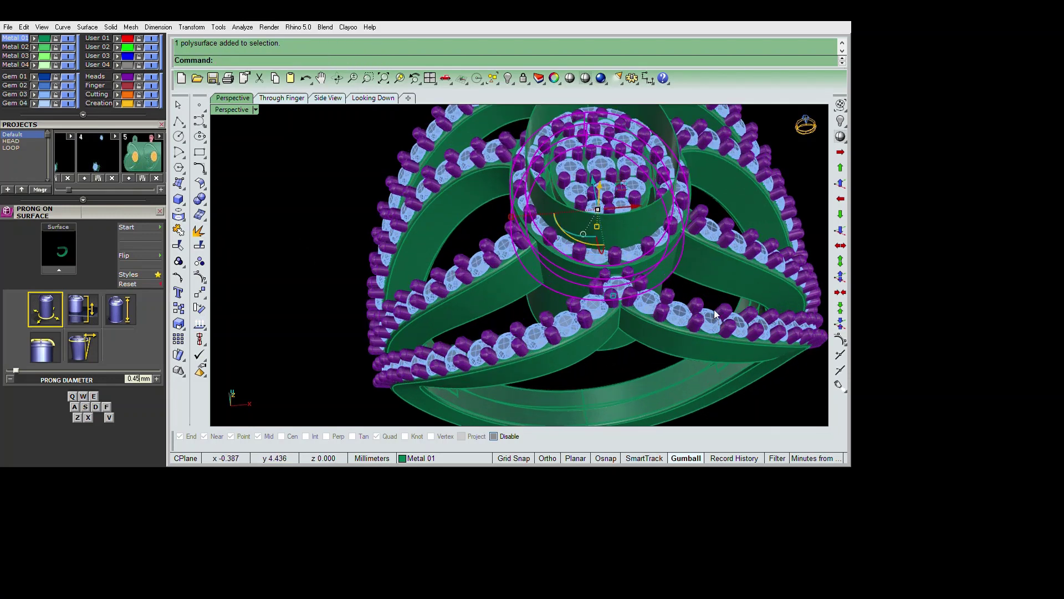
key(ctrl+a)
key(ctrl+h)
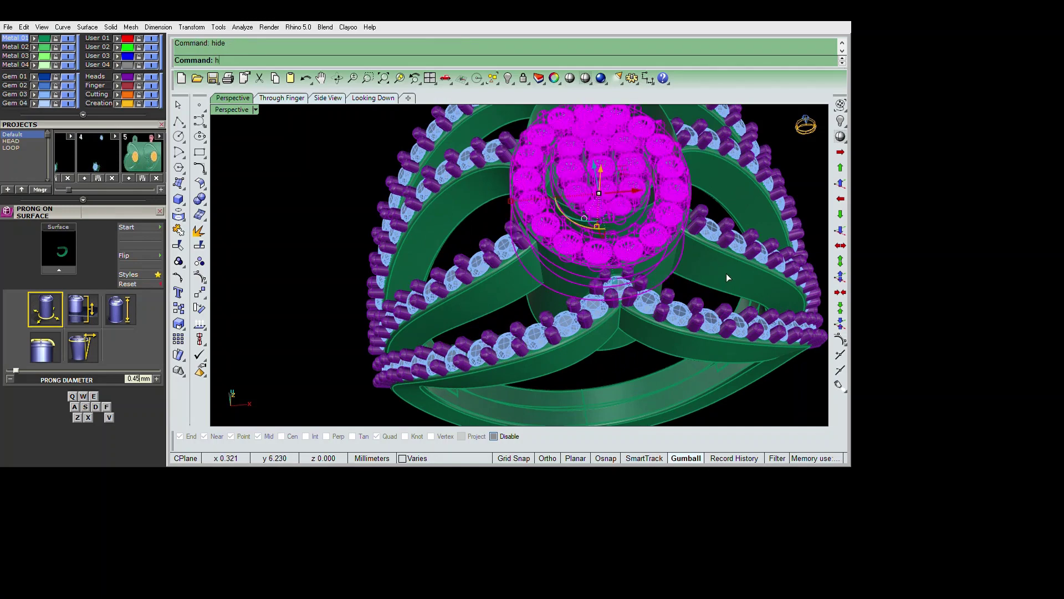
scroll(727, 274, down, 4)
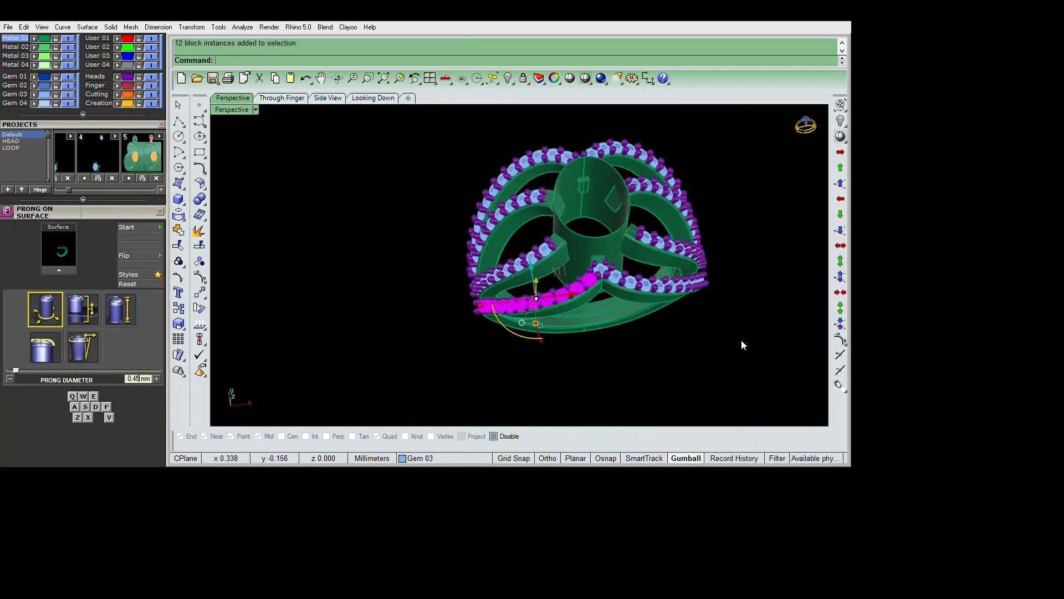
click(760, 356)
right_drag(758, 303, 720, 261)
key(ctrl+a)
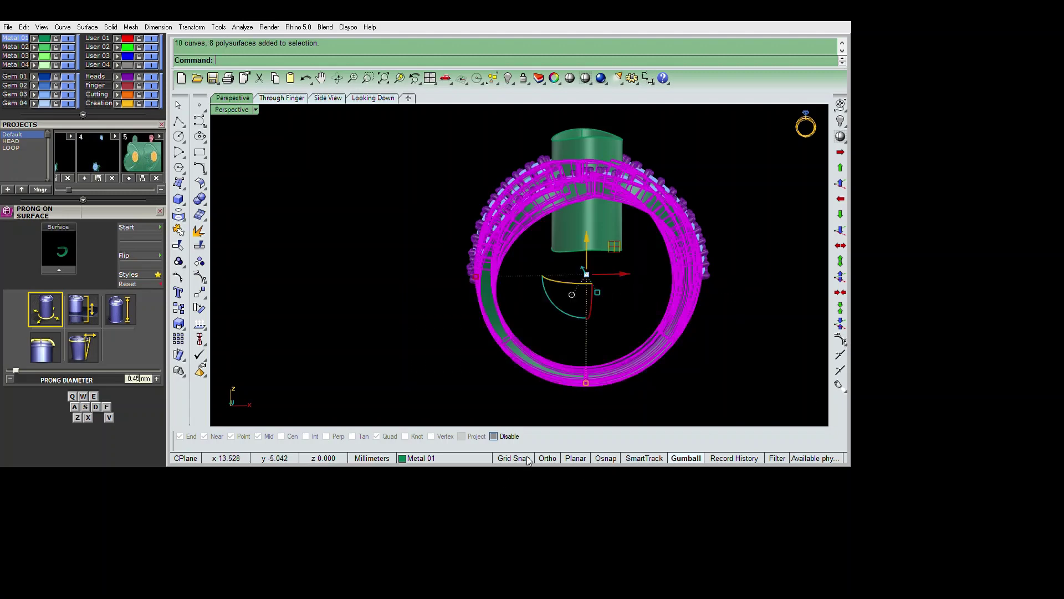
key(Return)
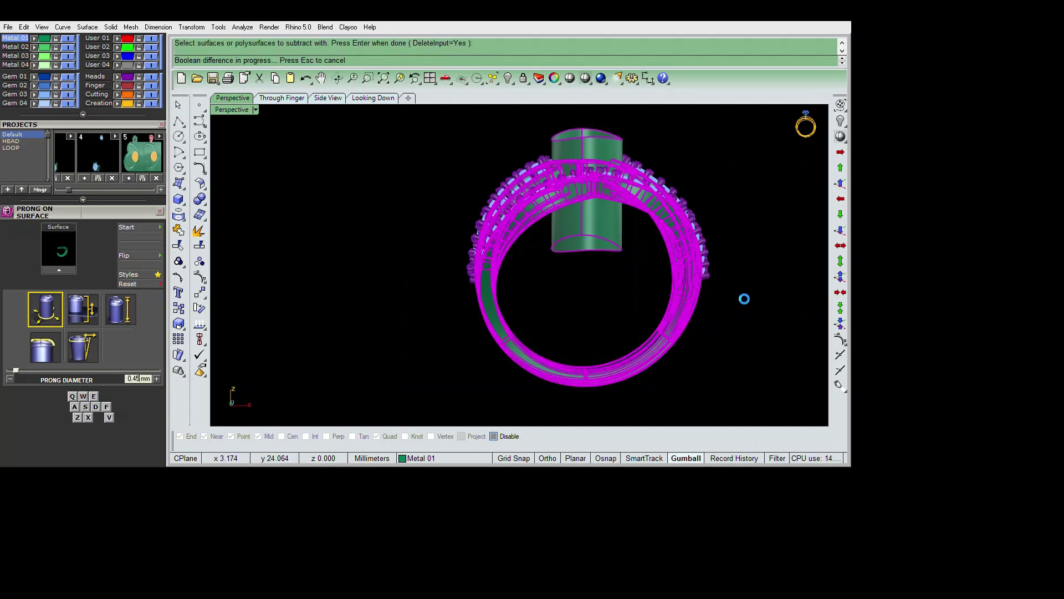
key(Return)
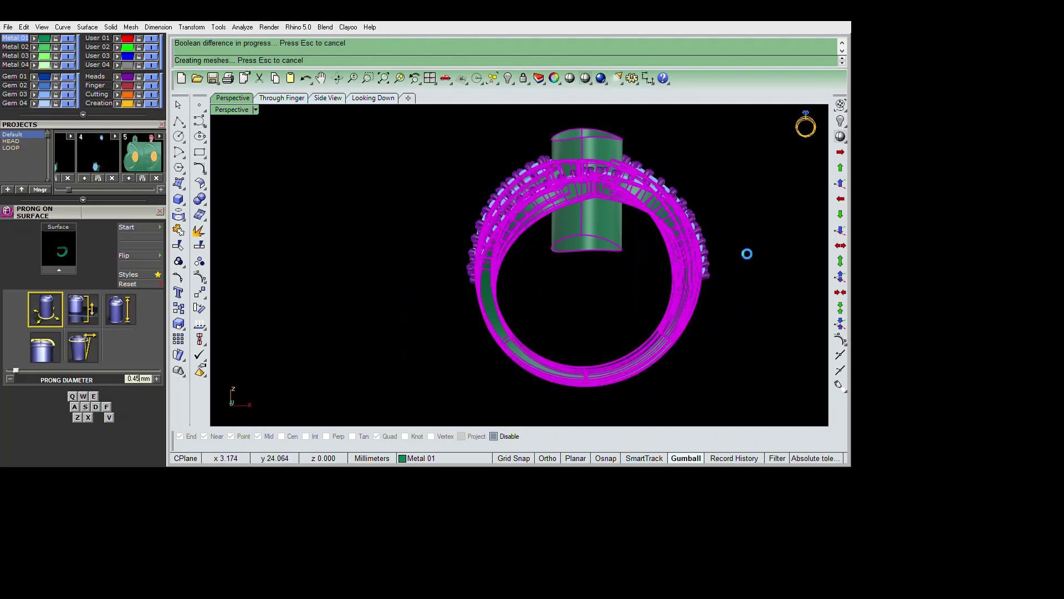
right_drag(739, 241, 735, 365)
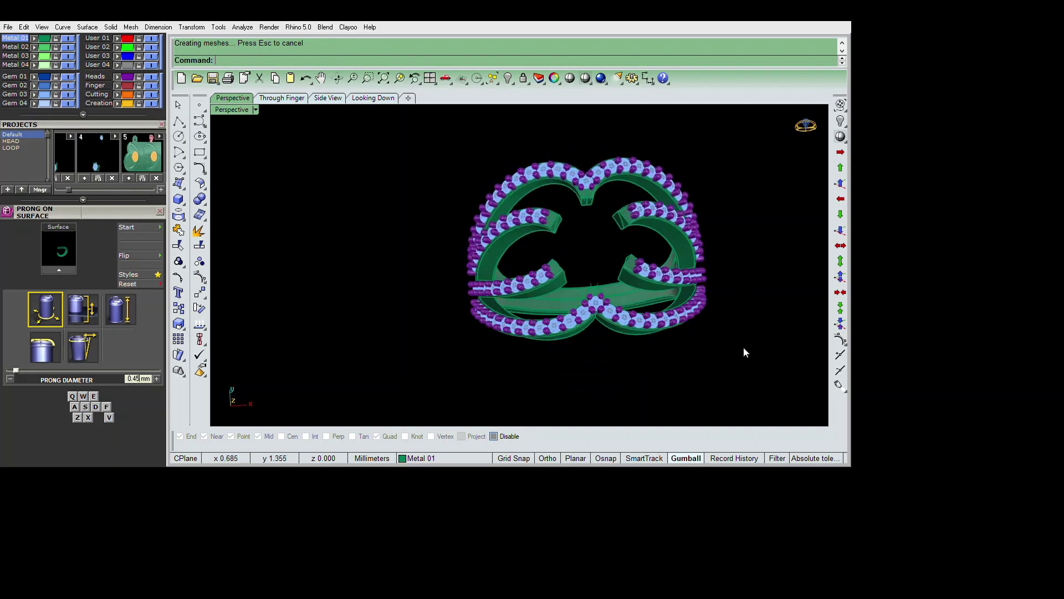
key(ctrl+a)
- Show the hidden centre stones again and scroll the left panel up
key(Return)
mouse_move(724, 322)
right_down()
mouse_move(761, 285)
mouse_move(922, 221)
mouse_move(848, 205)
right_up()
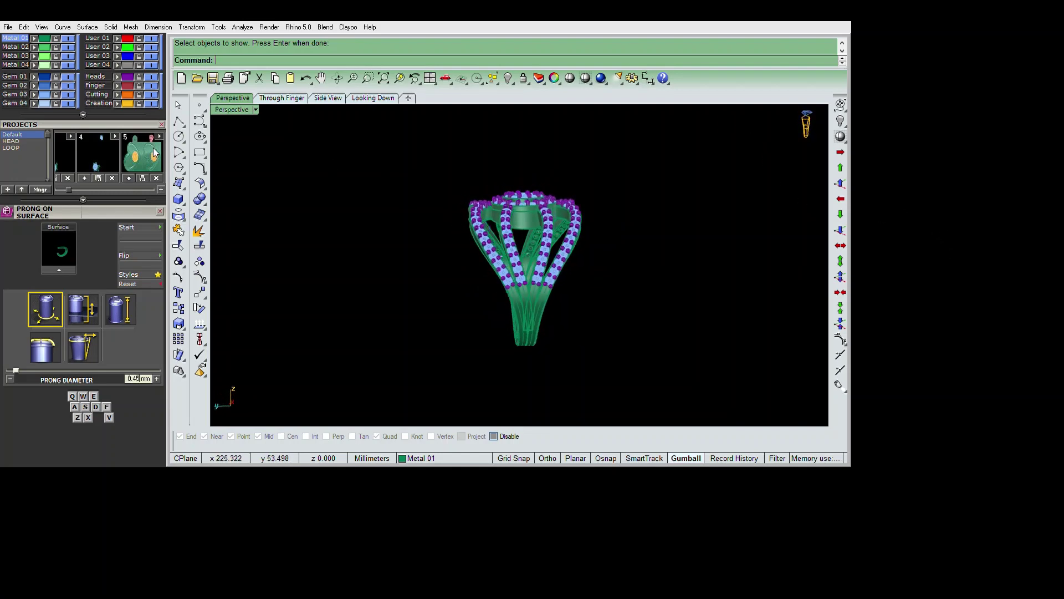
scroll(159, 166, up, 2)
scroll(159, 233, up, 2)
scroll(160, 311, up, 2)
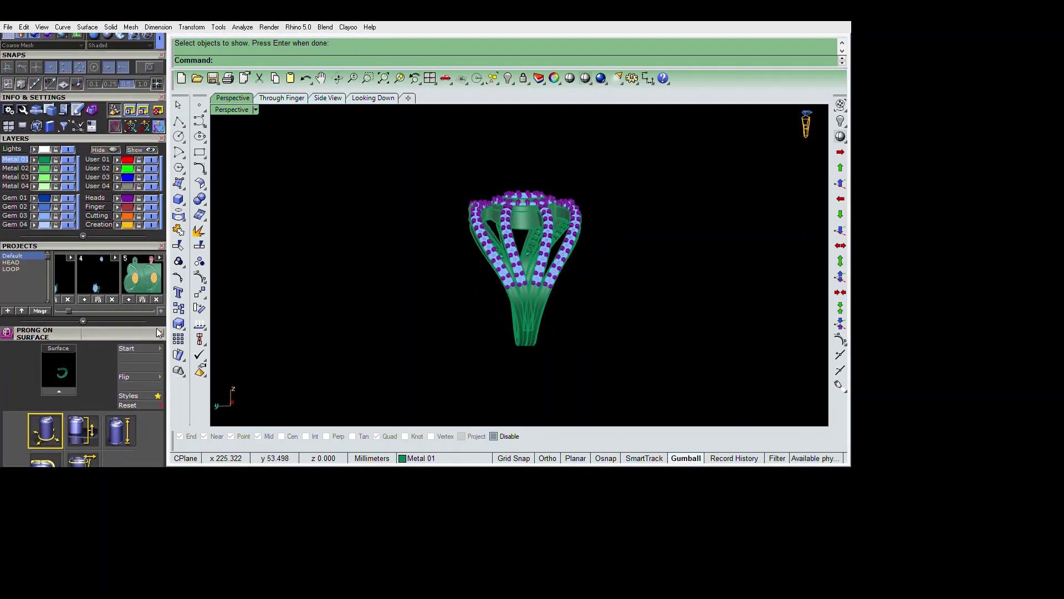
scroll(159, 388, up, 2)
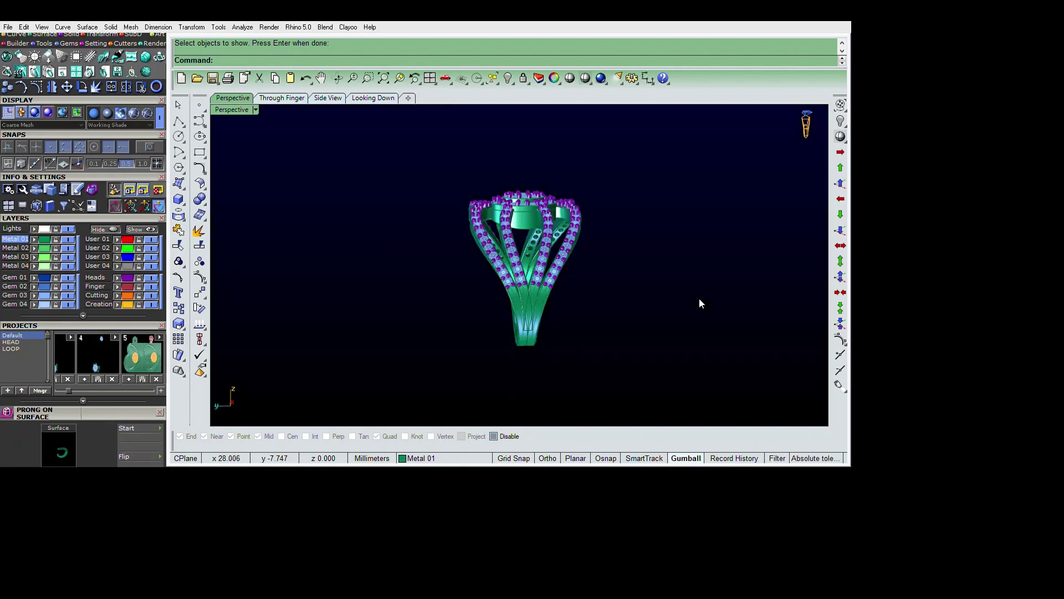
- Switch to Working Shade, then select and deselect all to view the finished ring
right_drag(700, 298, 639, 342)
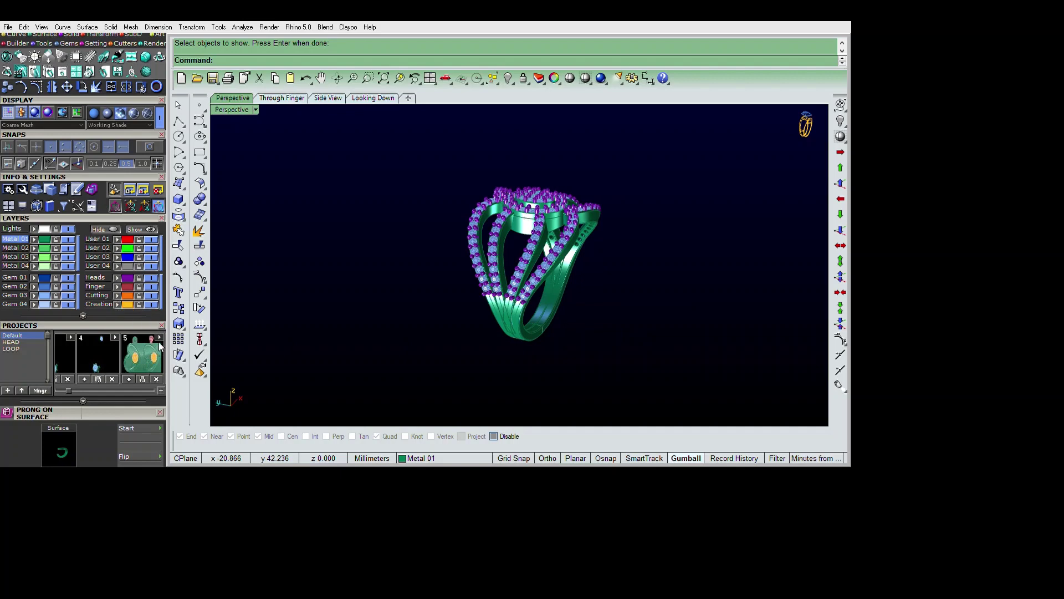
click(58, 298)
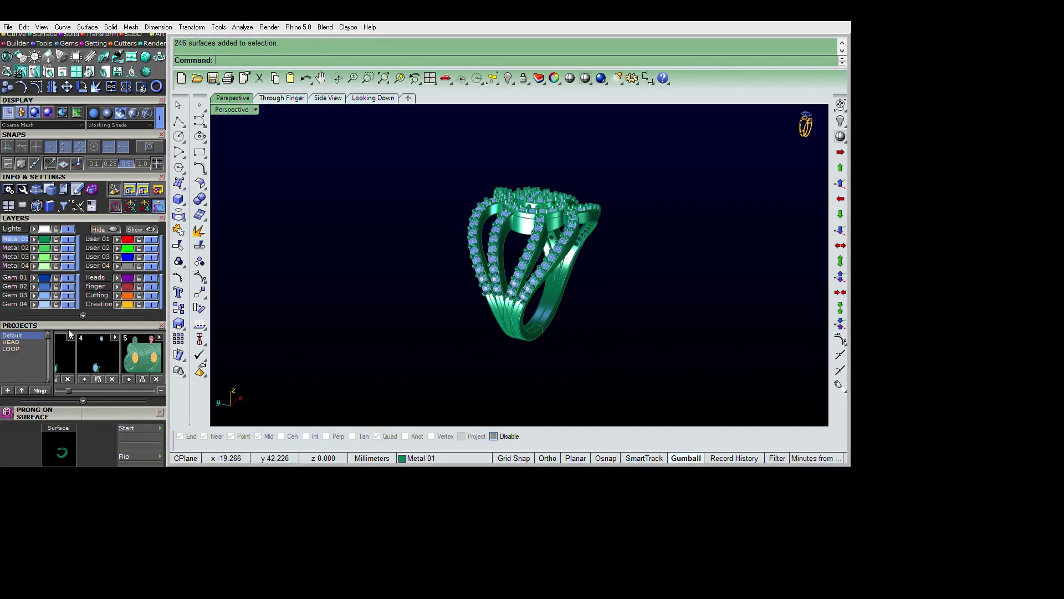
key(ctrl+a)
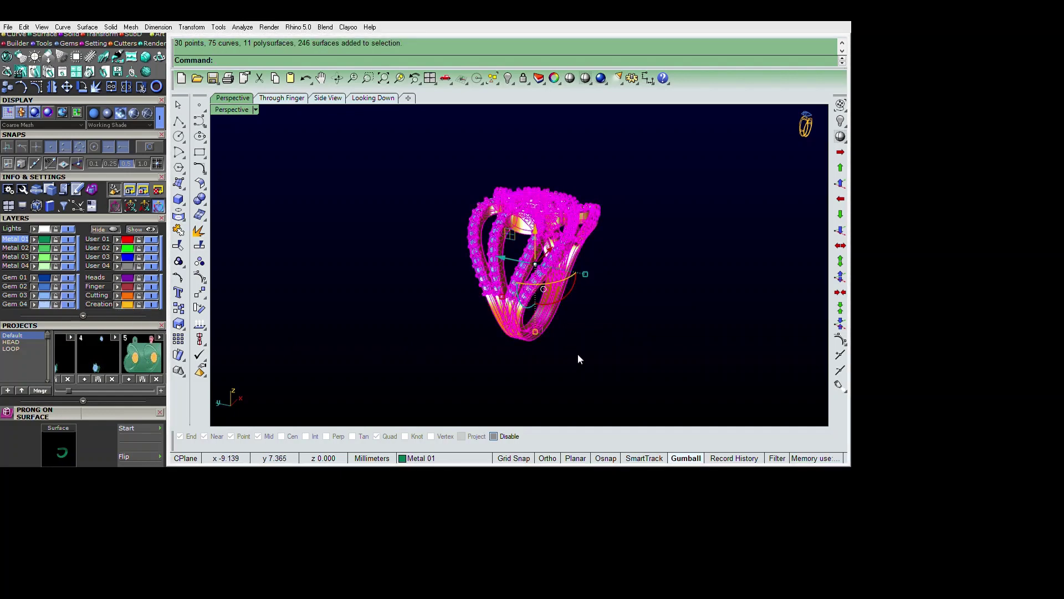
click(578, 353)
mouse_move(578, 354)
right_down()
mouse_move(707, 310)
mouse_move(693, 361)
mouse_move(643, 434)
mouse_move(705, 428)
mouse_move(701, 452)
mouse_move(681, 458)
mouse_move(664, 426)
mouse_move(672, 384)
mouse_move(716, 388)
mouse_move(684, 373)
mouse_move(743, 397)
mouse_move(694, 374)
mouse_move(760, 392)
mouse_move(499, 380)
mouse_move(898, 373)
mouse_move(692, 376)
mouse_move(755, 302)
mouse_move(689, 475)
mouse_move(688, 425)
right_up()
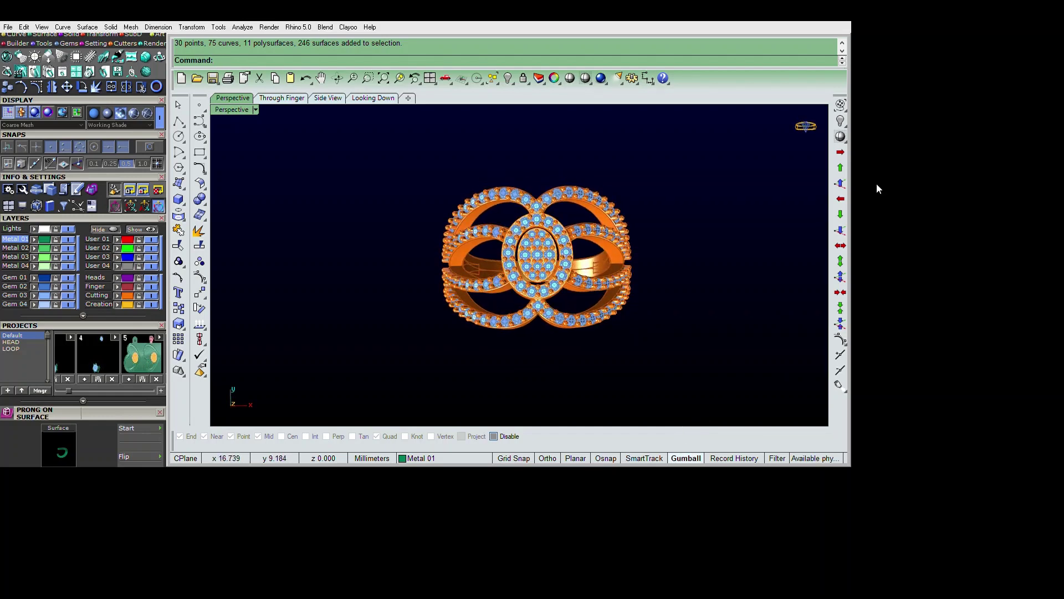